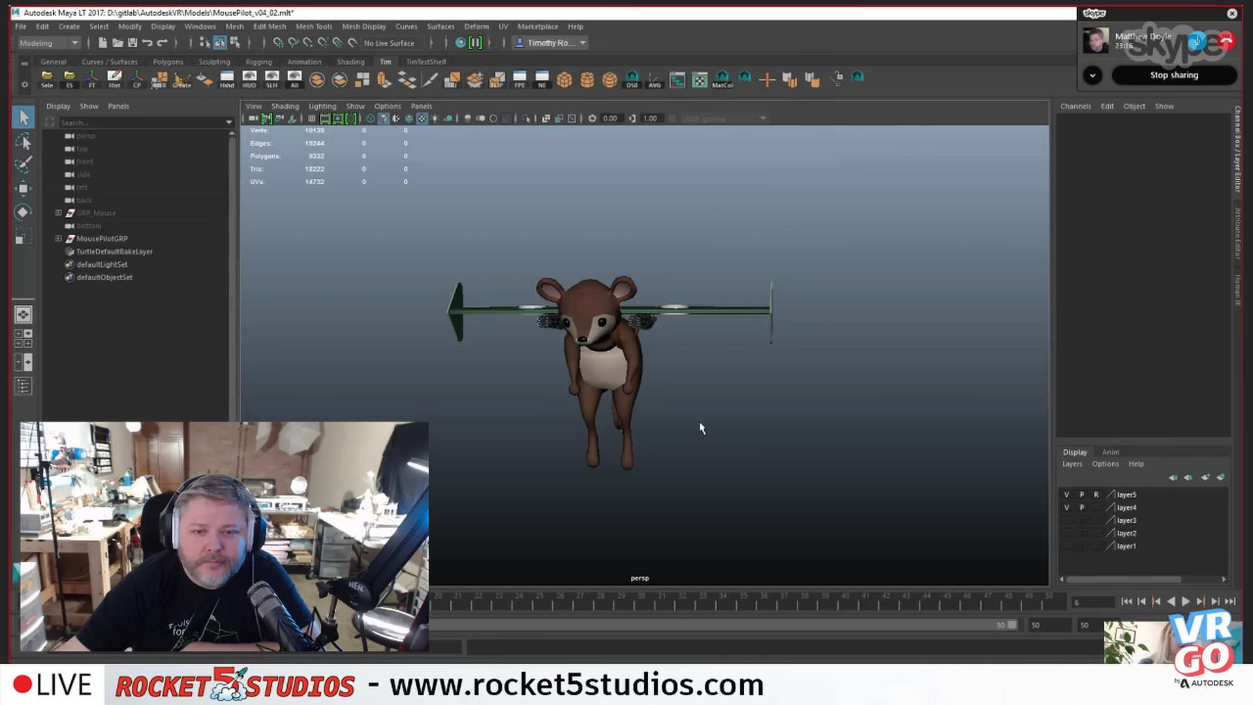
- Examine the mouse pilot model with its wing and miniguns from the front and side
alt+drag(702, 429, 656, 422)
scroll(523, 456, up, 5)
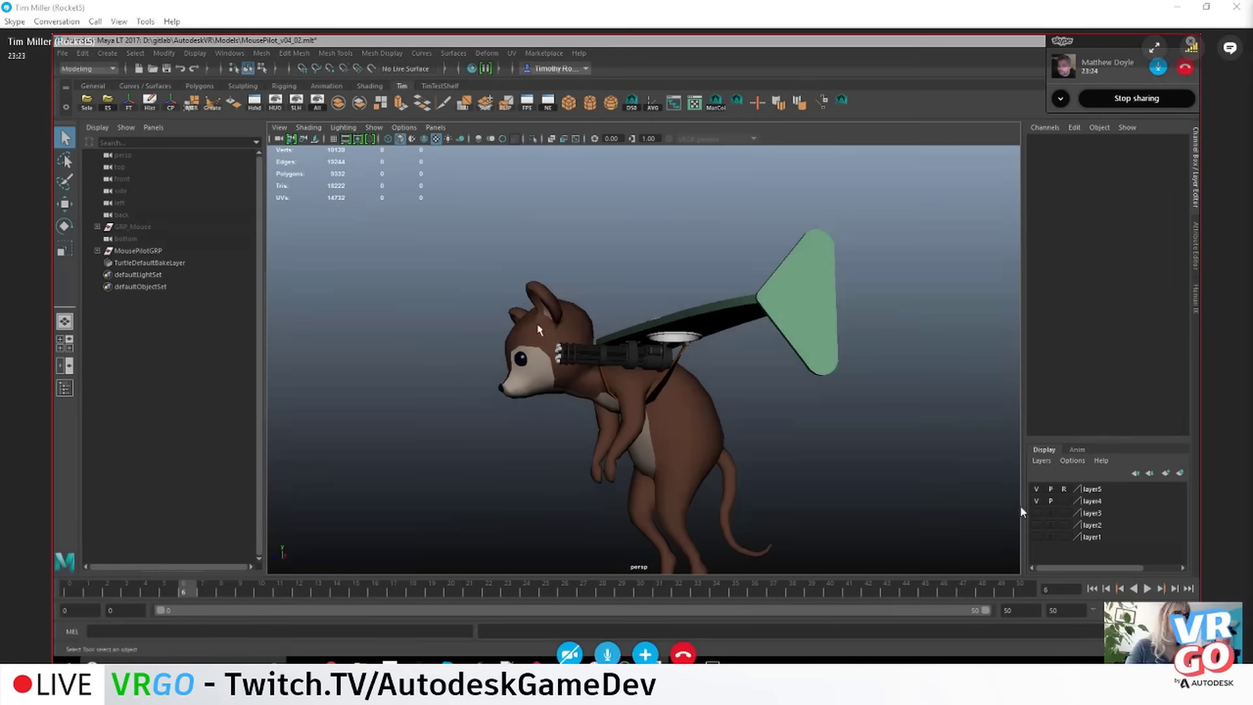
alt+drag(486, 352, 665, 337)
click(1157, 47)
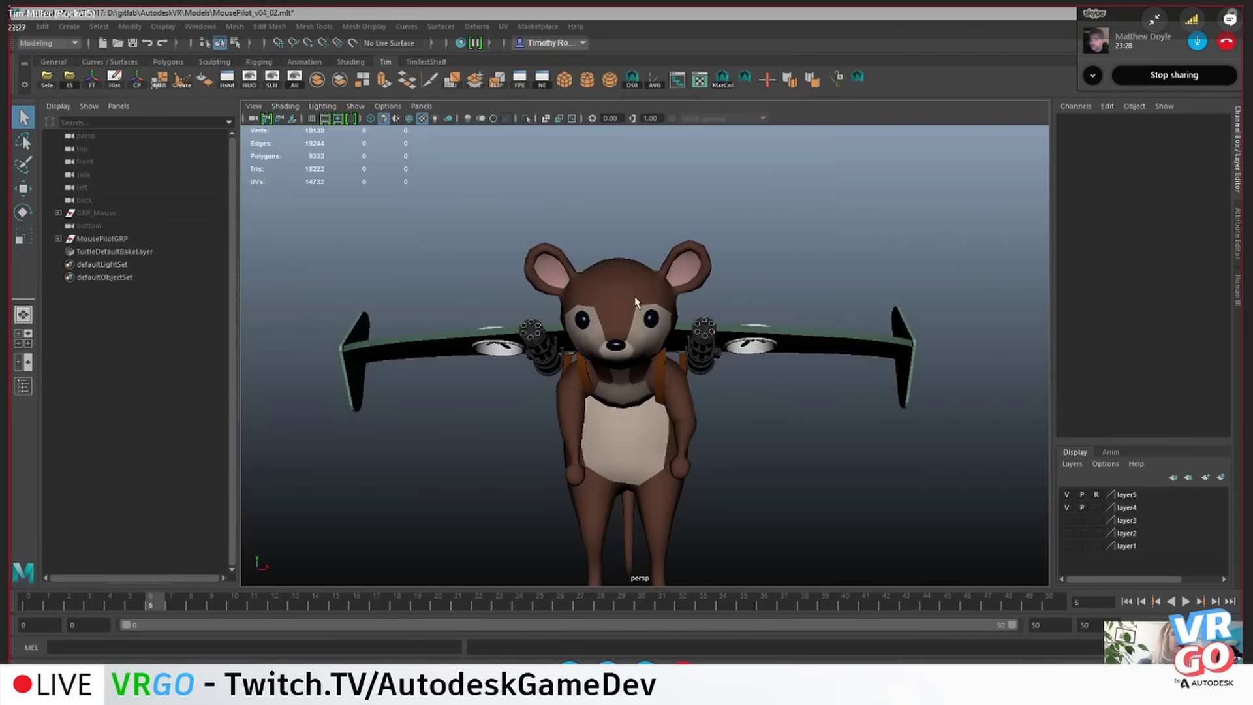
alt+drag(569, 303, 522, 331)
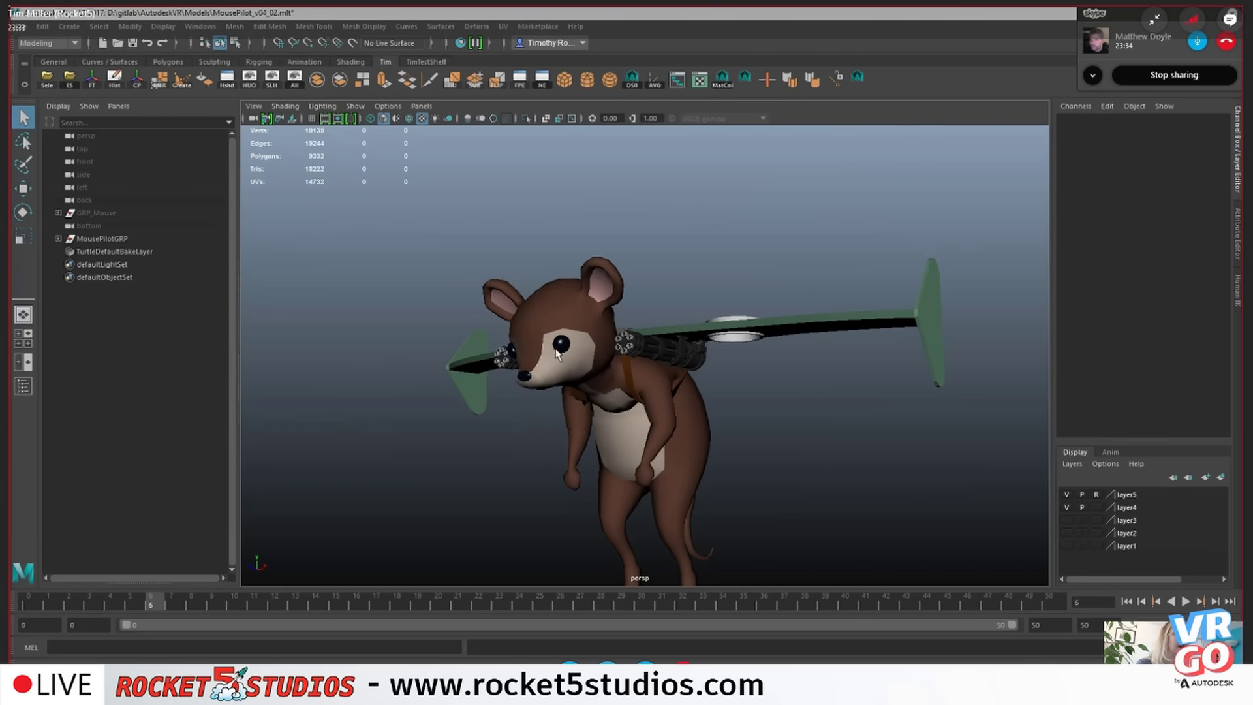
alt+drag(598, 300, 685, 398)
scroll(691, 403, down, 2)
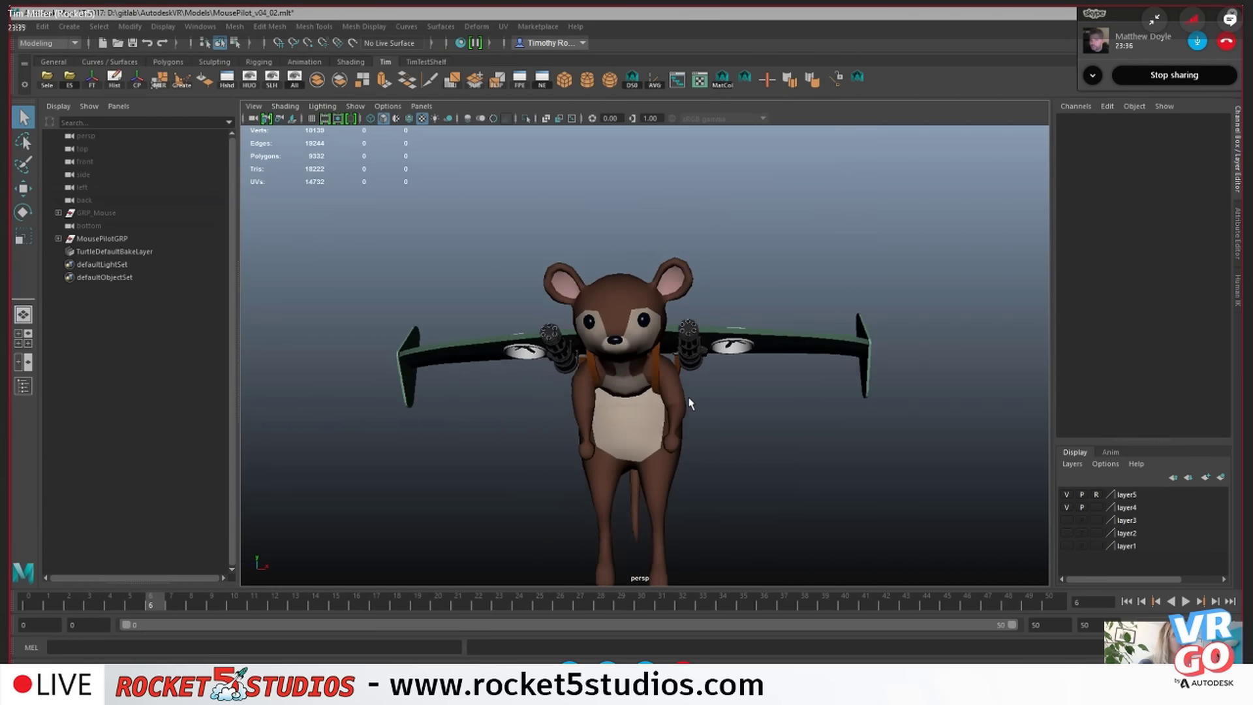
alt+middle_drag(716, 504, 717, 435)
alt+drag(717, 435, 703, 399)
alt+drag(715, 263, 713, 299)
alt+middle_drag(714, 299, 714, 307)
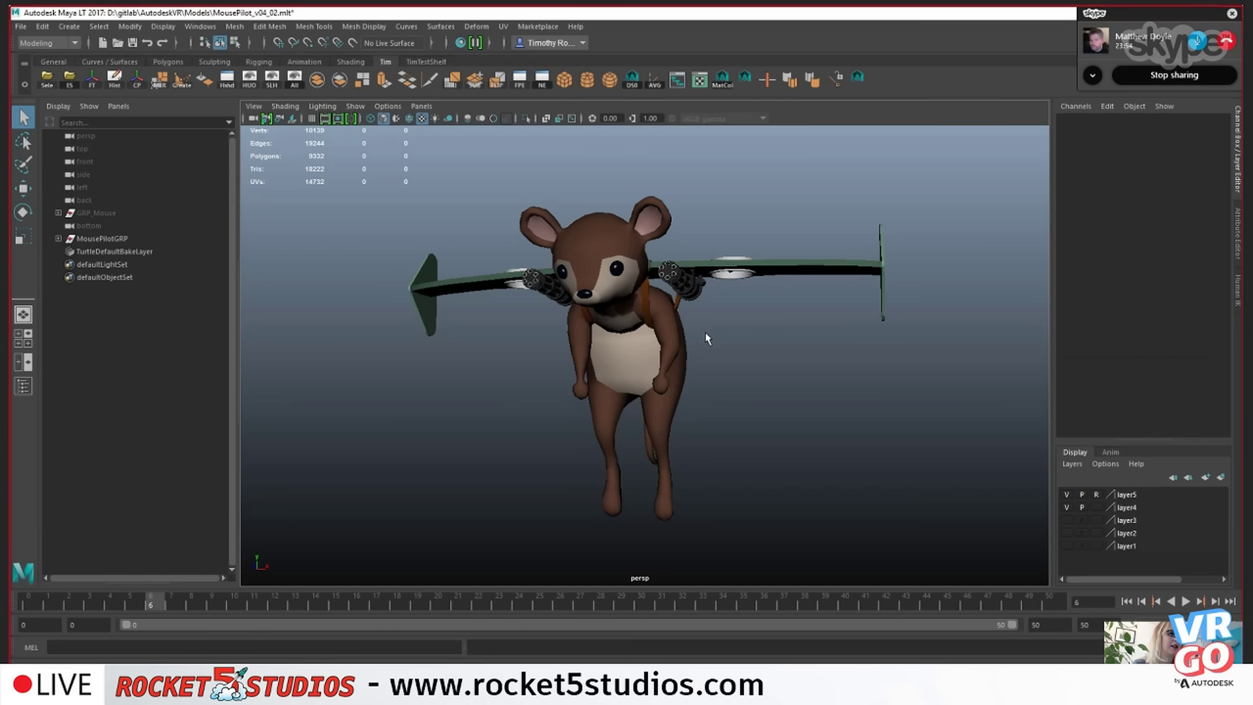
- Lower the system volume to 14
key(XF86AudioRaiseVolume)
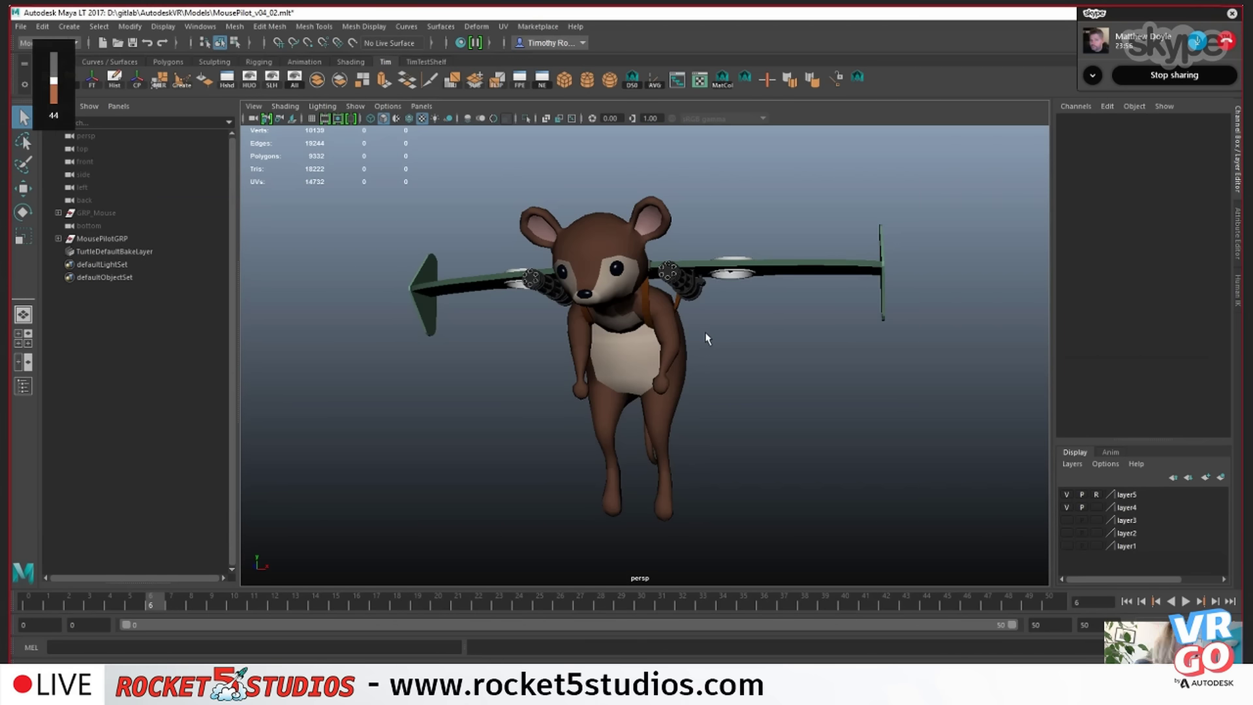
key(XF86AudioLowerVolume)
key(XF86AudioLowerVolume)
key(XF86AudioLowerVolume)
key(XF86AudioLowerVolume)
key(XF86AudioLowerVolume)
key(XF86AudioLowerVolume)
key(XF86AudioLowerVolume)
key(XF86AudioLowerVolume)
key(XF86AudioLowerVolume)
key(XF86AudioLowerVolume)
key(XF86AudioLowerVolume)
key(XF86AudioLowerVolume)
key(XF86AudioLowerVolume)
key(XF86AudioLowerVolume)
key(XF86AudioLowerVolume)
key(XF86AudioLowerVolume)
key(XF86AudioLowerVolume)
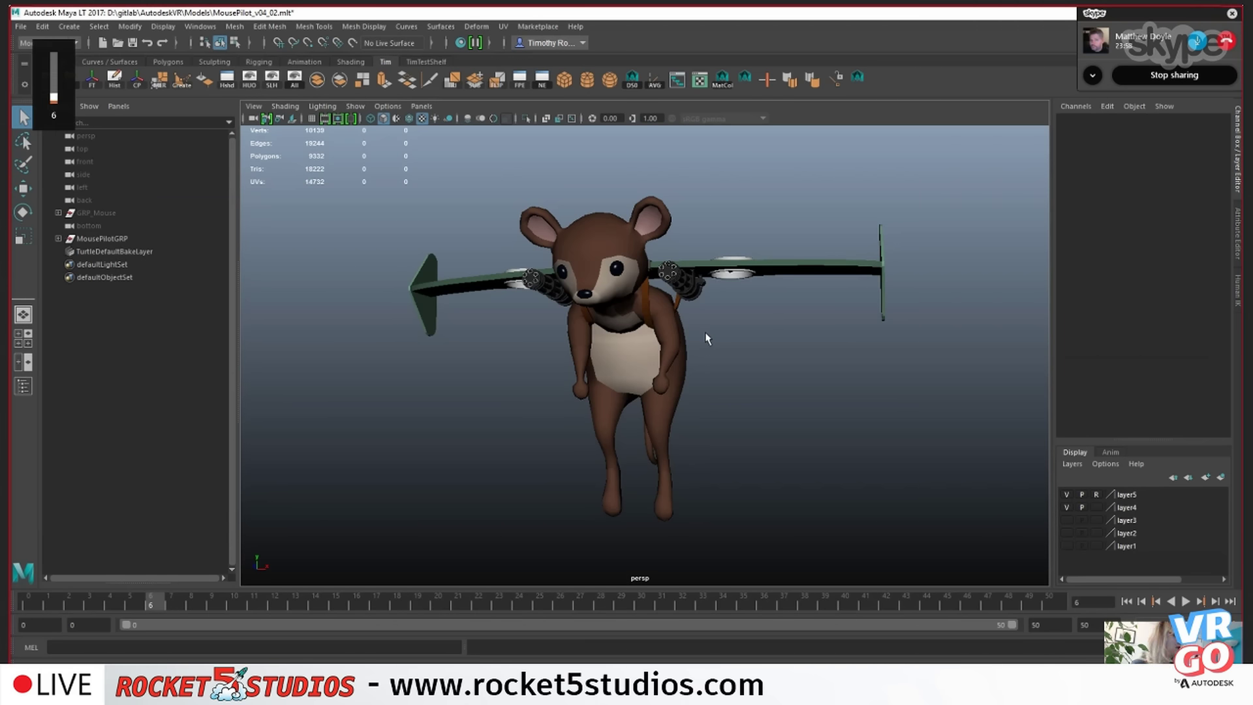
key(XF86AudioRaiseVolume)
key(XF86AudioRaiseVolume)
key(XF86AudioRaiseVolume)
key(XF86AudioRaiseVolume)
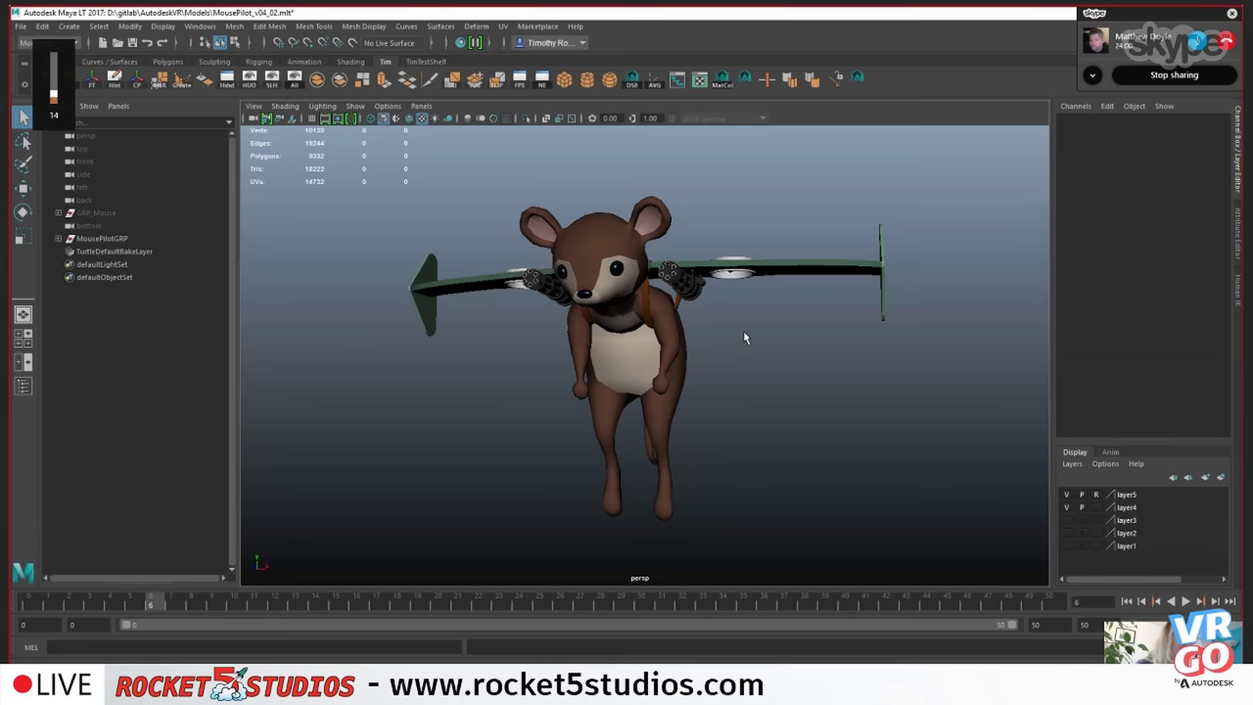
- Inspect the shaded mouse pilot from both front quarters, checking what can be selected around its head and belly
scroll(747, 339, up, 2)
alt+middle_drag(747, 354, 751, 391)
alt+right_drag(885, 407, 750, 420)
mouse_move(750, 419)
alt+mouse_down()
mouse_move(635, 424)
mouse_move(905, 414)
mouse_move(765, 414)
alt+mouse_up()
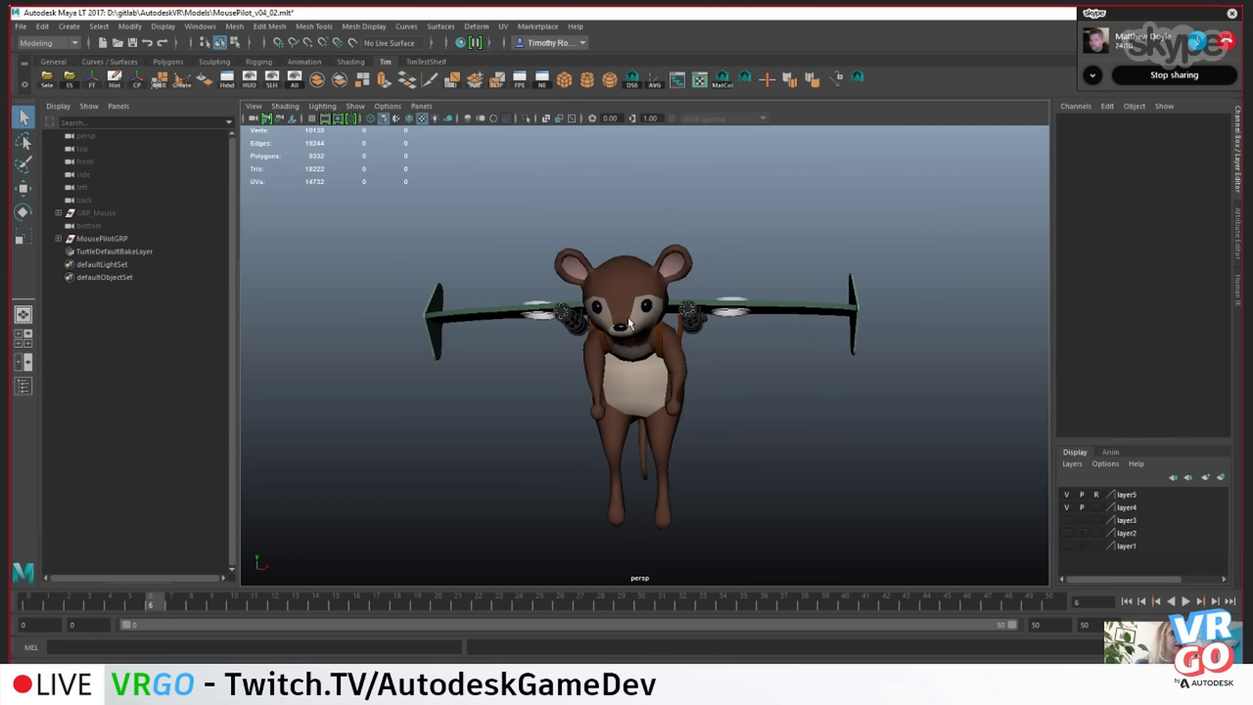
alt+drag(825, 416, 879, 417)
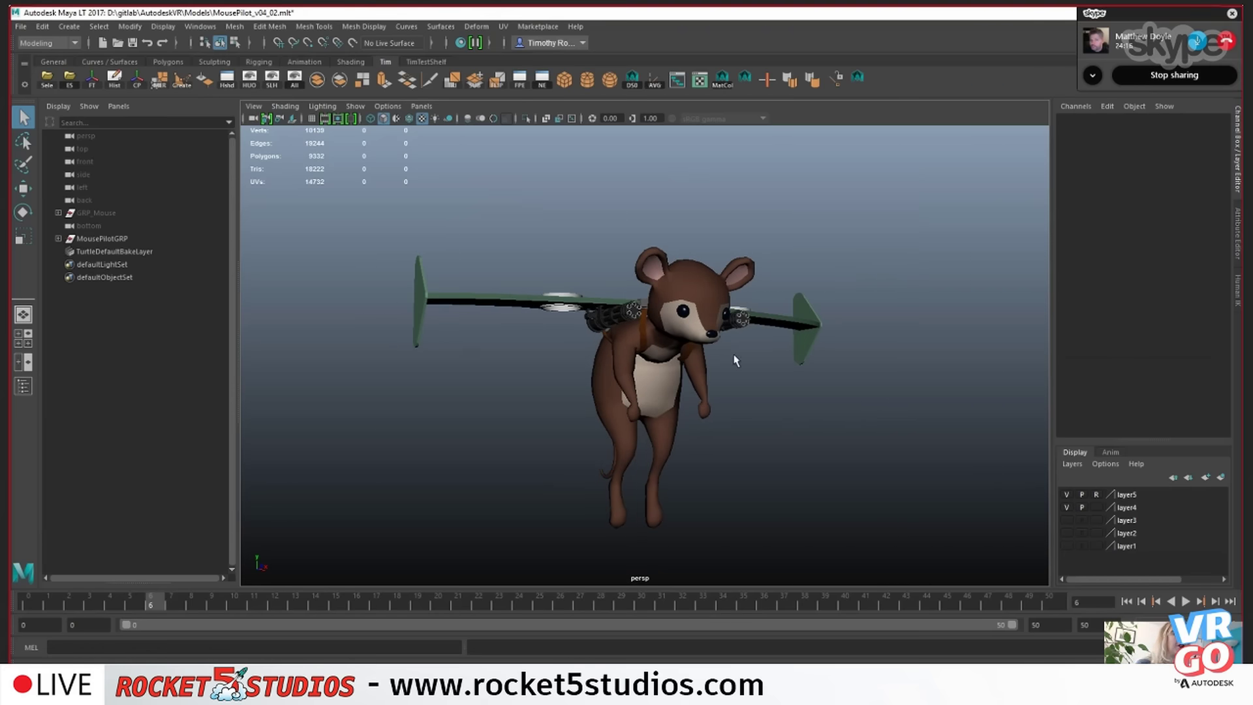
click(708, 291)
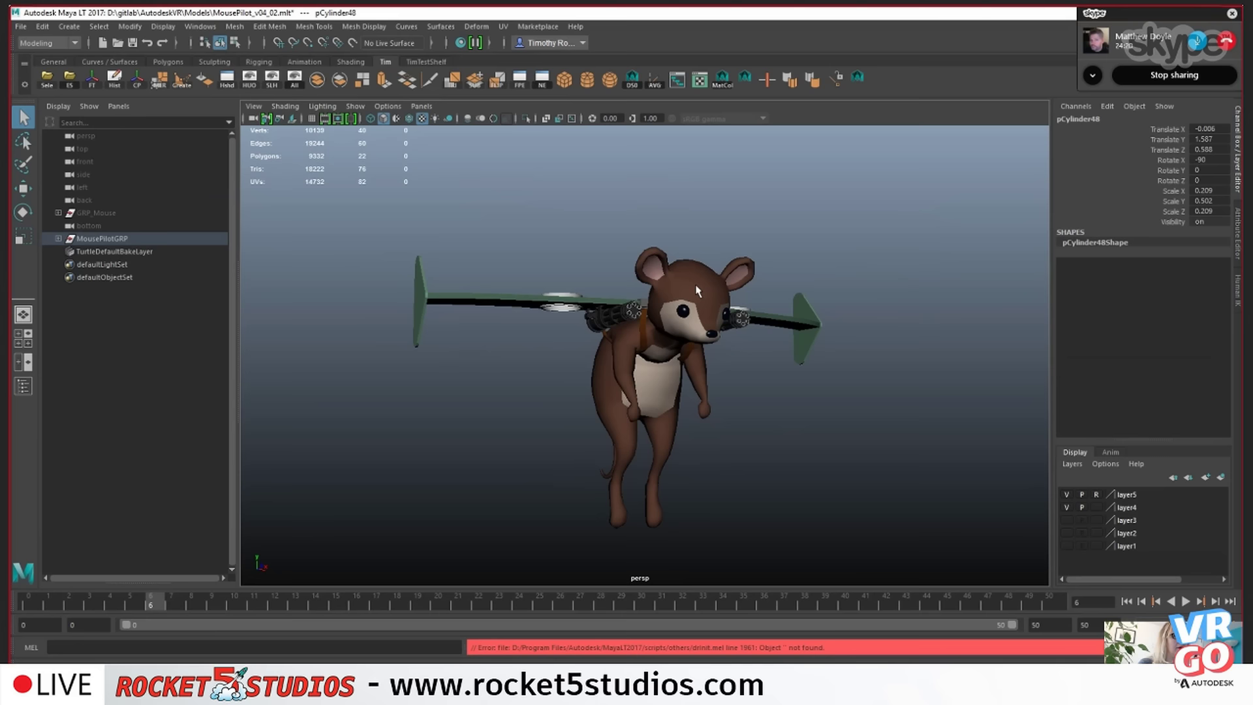
click(666, 390)
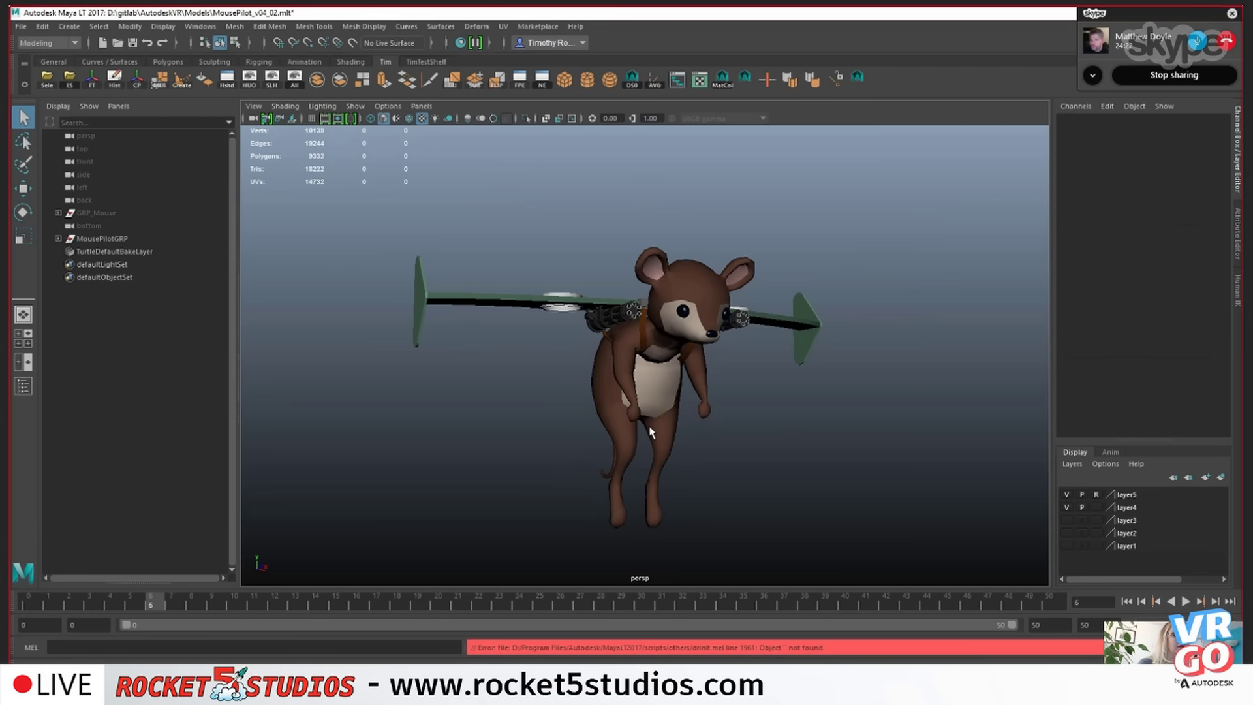
alt+drag(953, 387, 867, 389)
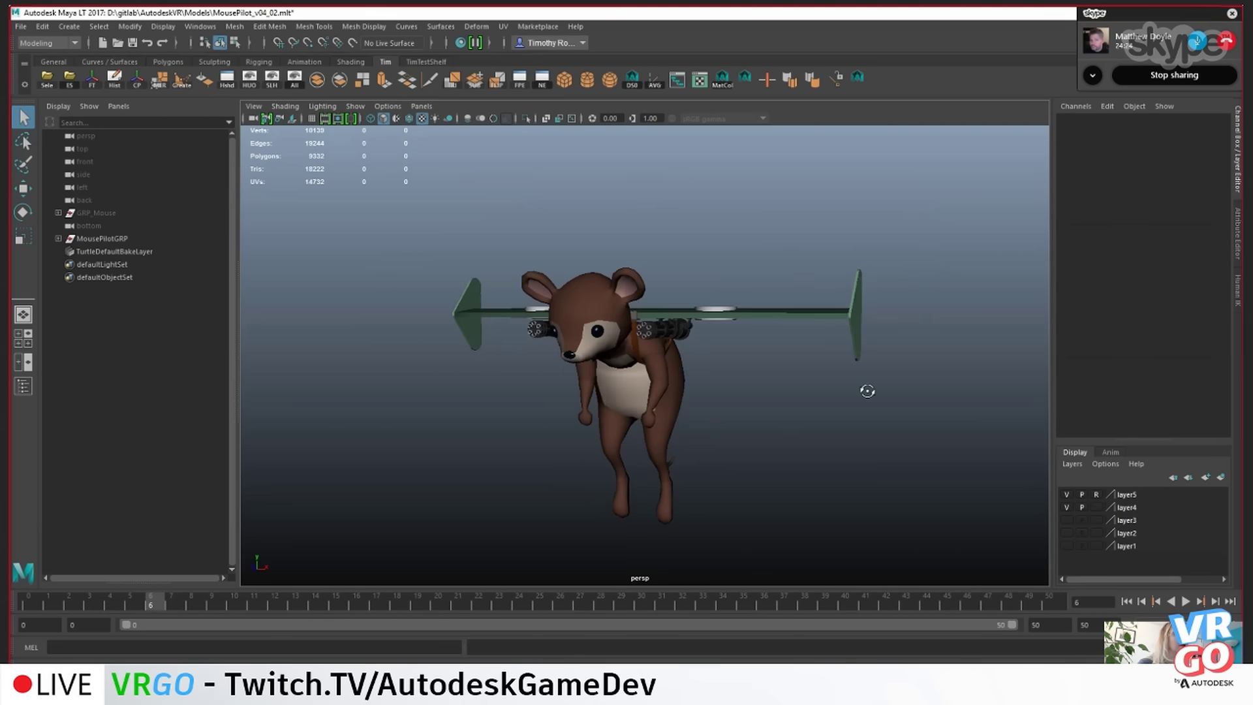
- Turn on Wireframe on Shaded in the perspective view and inspect the mouse's mesh topology up close
click(284, 106)
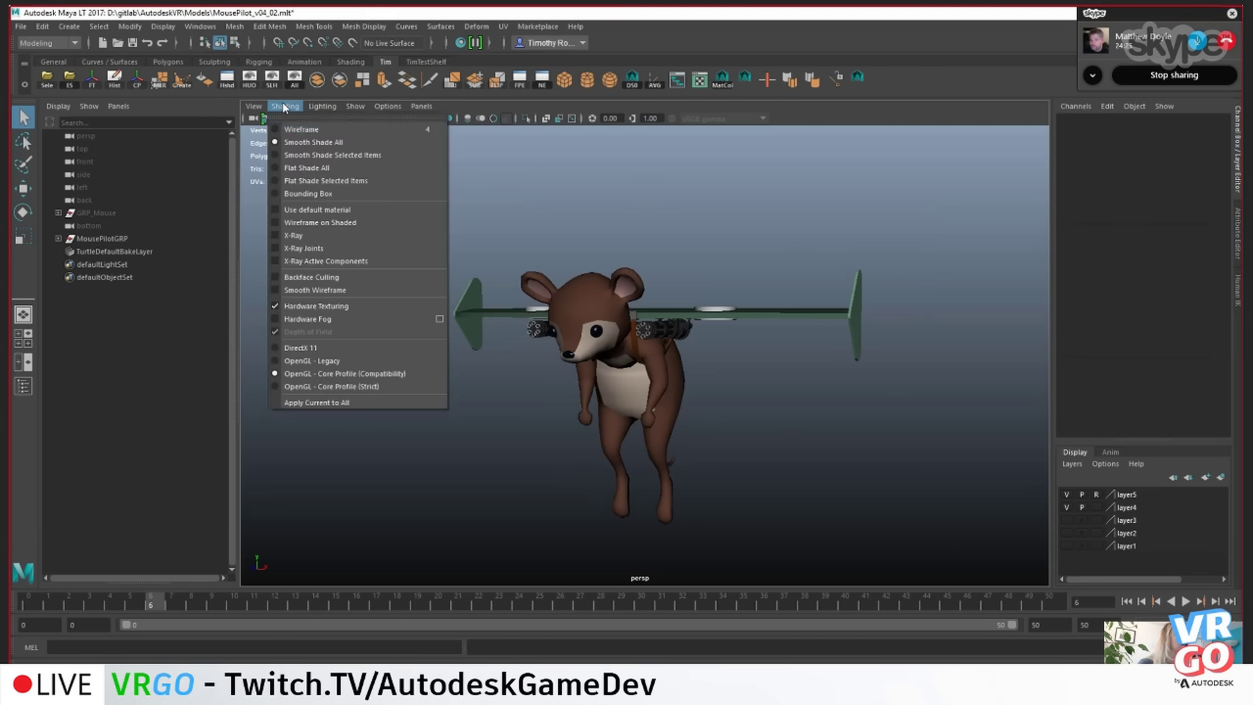
click(320, 223)
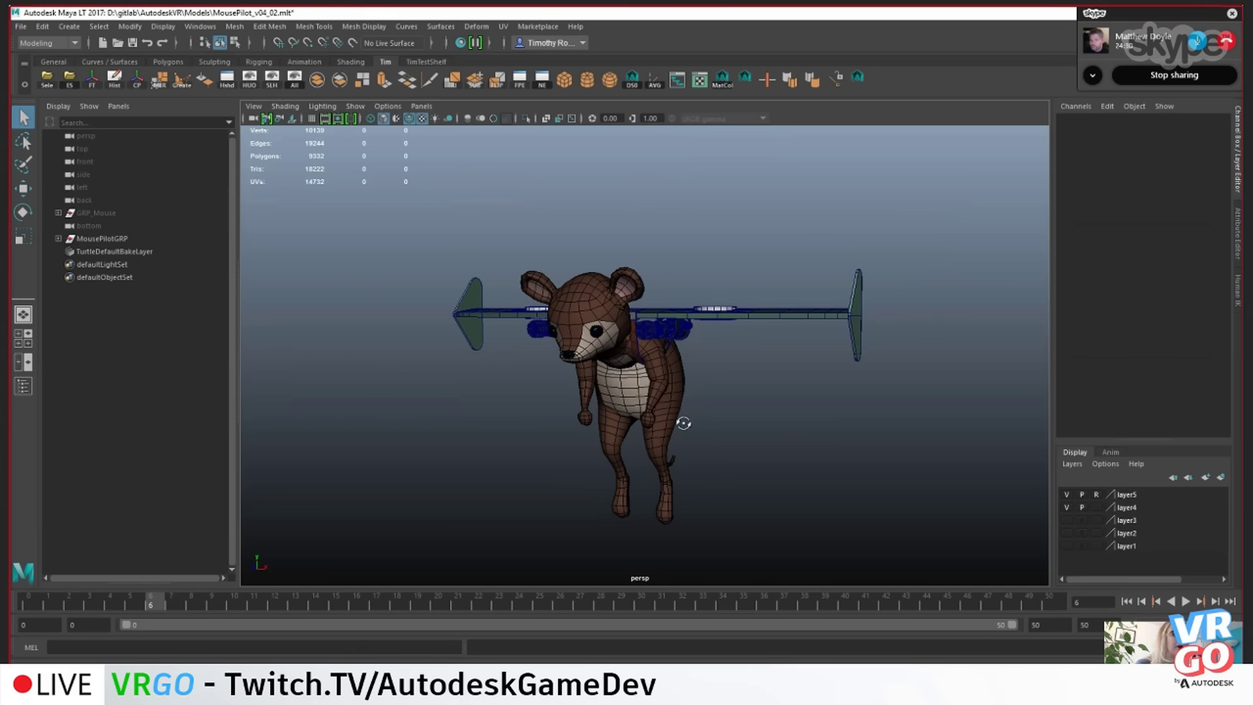
alt+drag(679, 420, 496, 442)
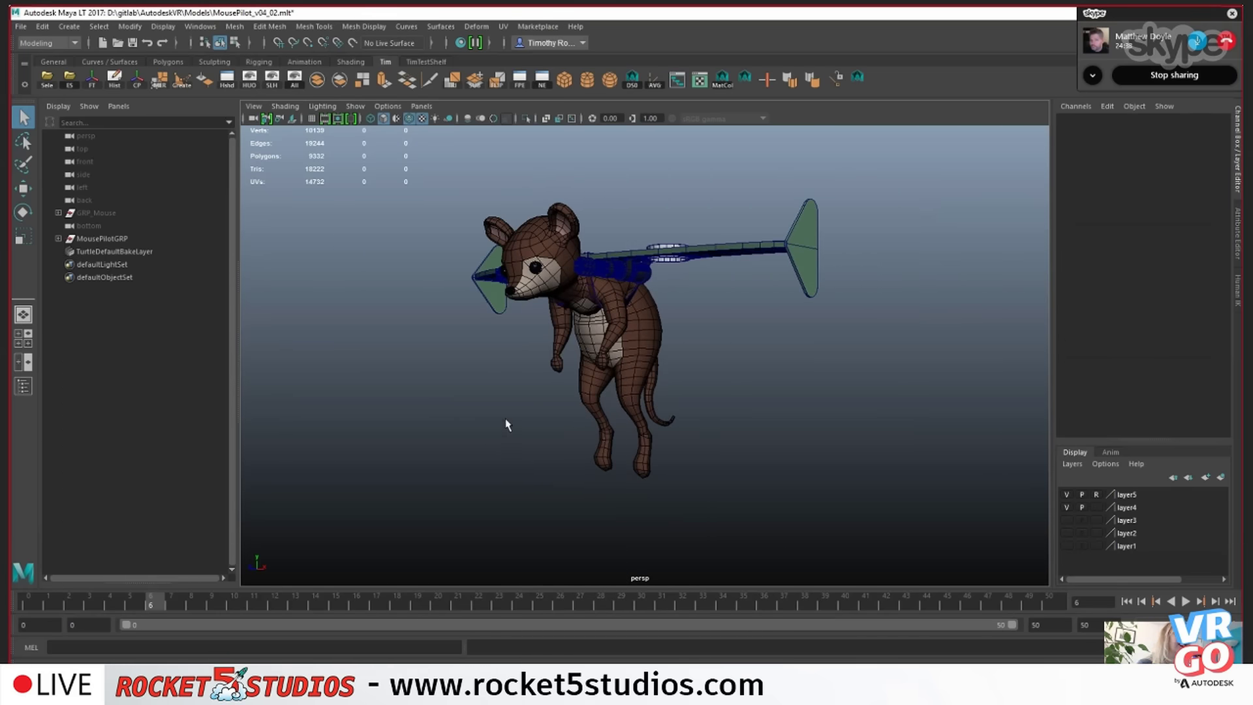
scroll(506, 425, up, 3)
scroll(917, 242, up, 3)
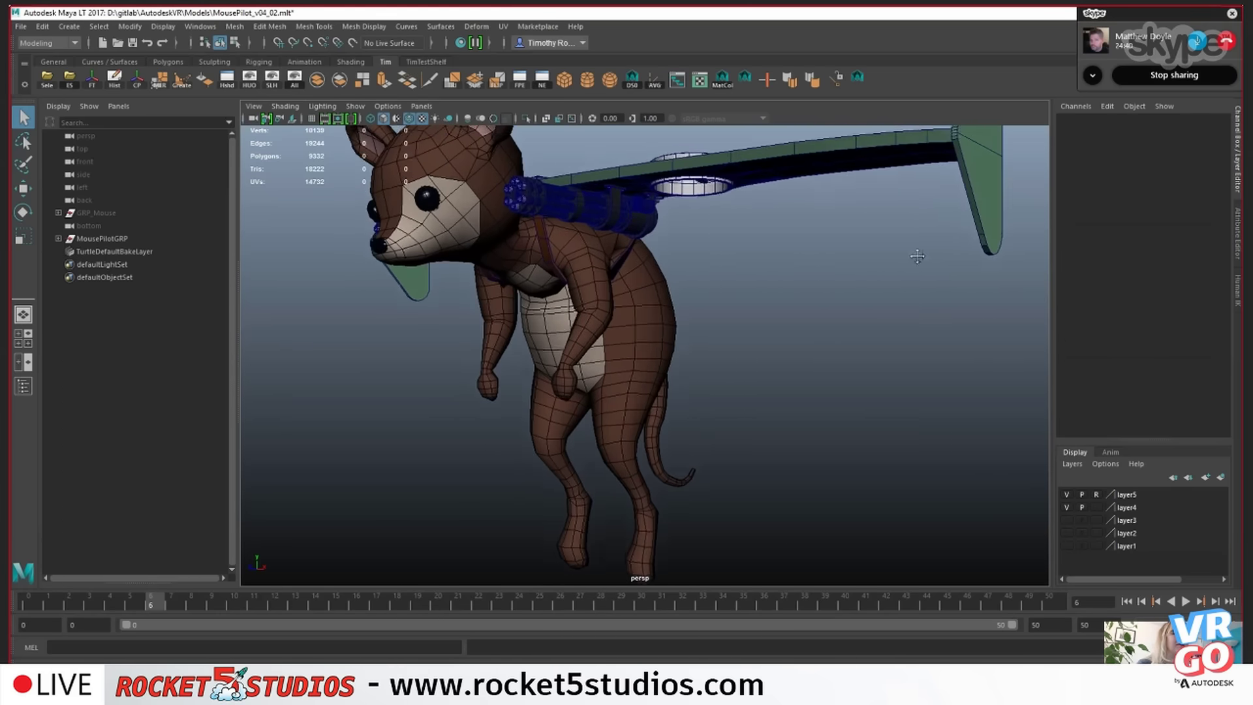
scroll(917, 256, down, 4)
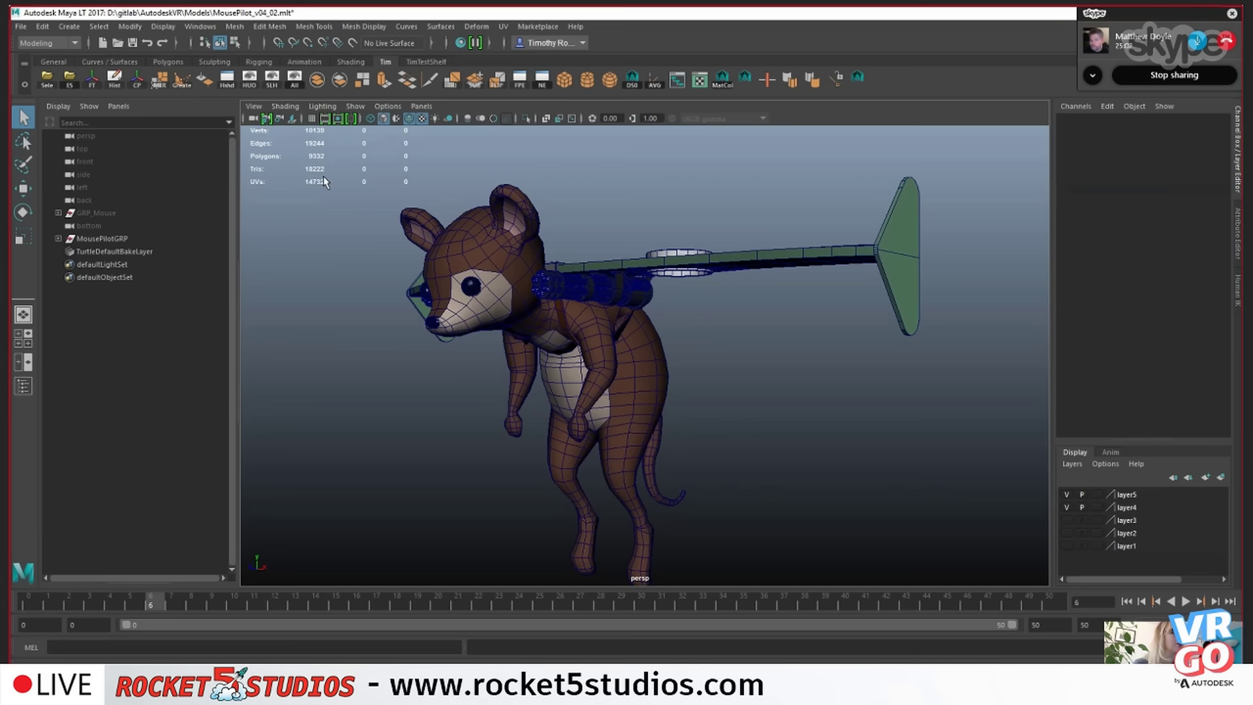
- Check the polygon counts of the mouse body, then of the minigun and wing parts beside its head
click(475, 247)
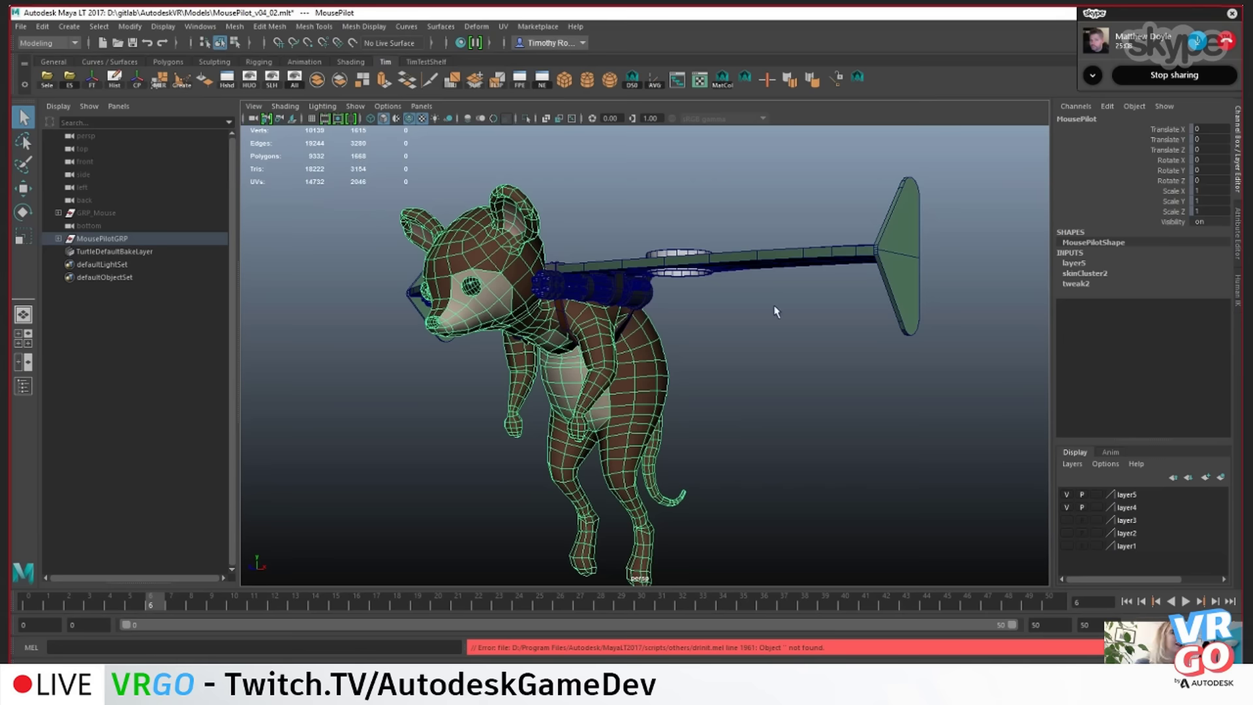
alt+drag(686, 349, 828, 330)
click(626, 281)
click(762, 326)
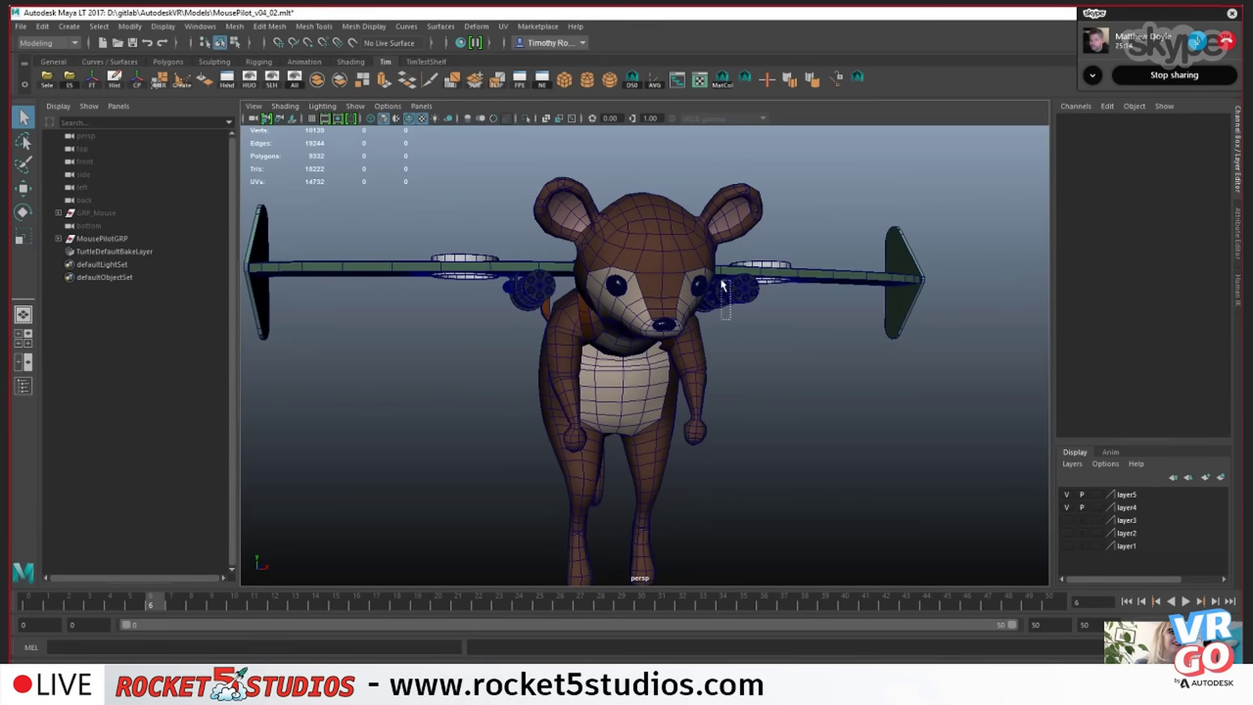
click(744, 297)
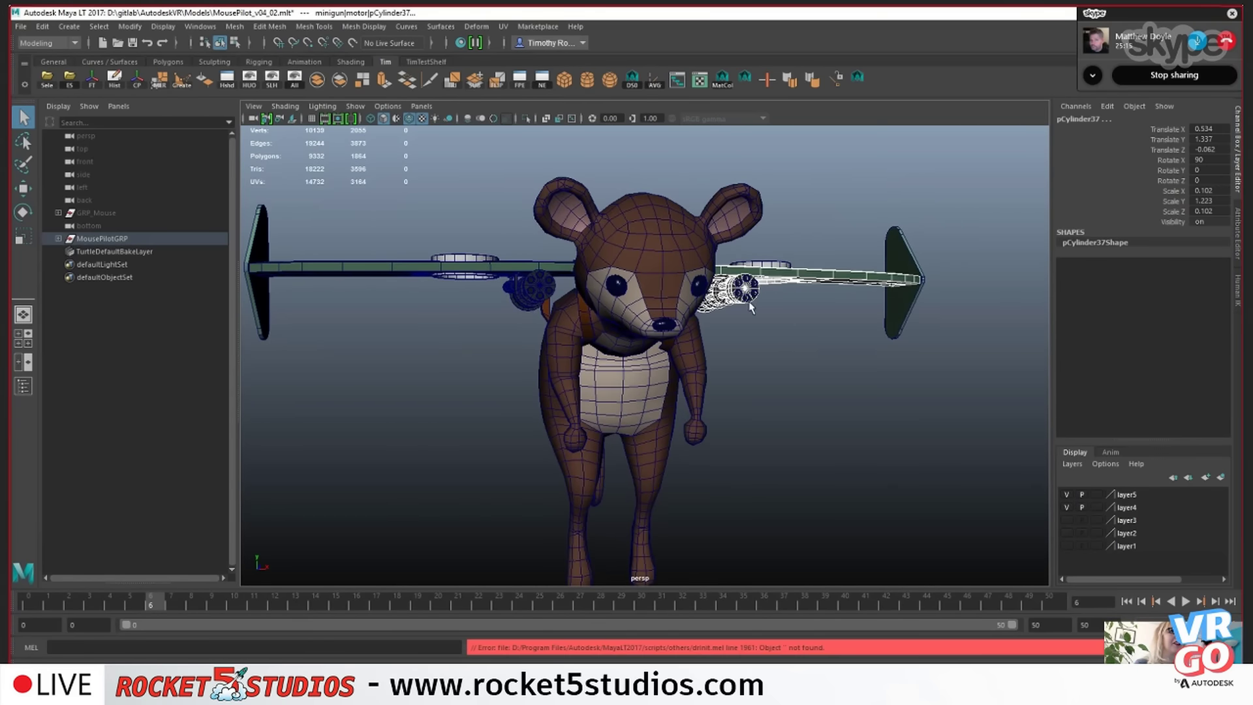
click(778, 330)
- Inspect the minigun under the wing up close and check the polygon count of one of its barrels
alt+drag(809, 346, 691, 351)
scroll(691, 351, up, 6)
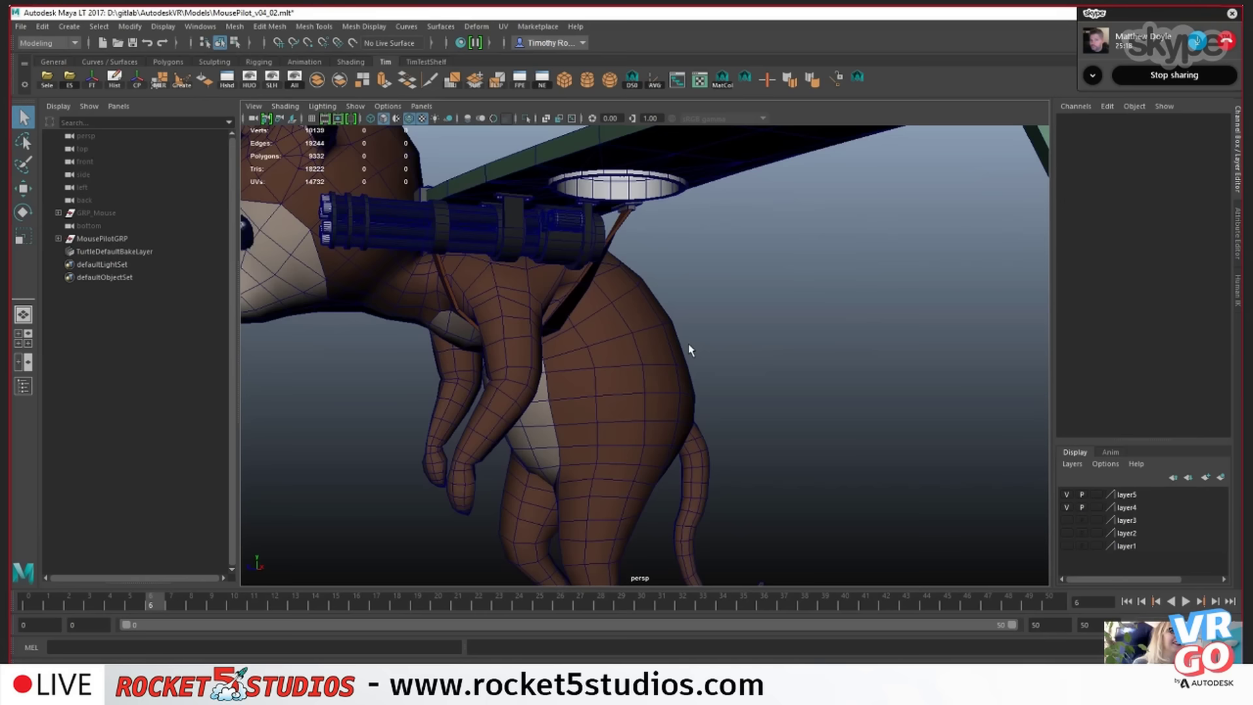
alt+middle_drag(655, 189, 701, 318)
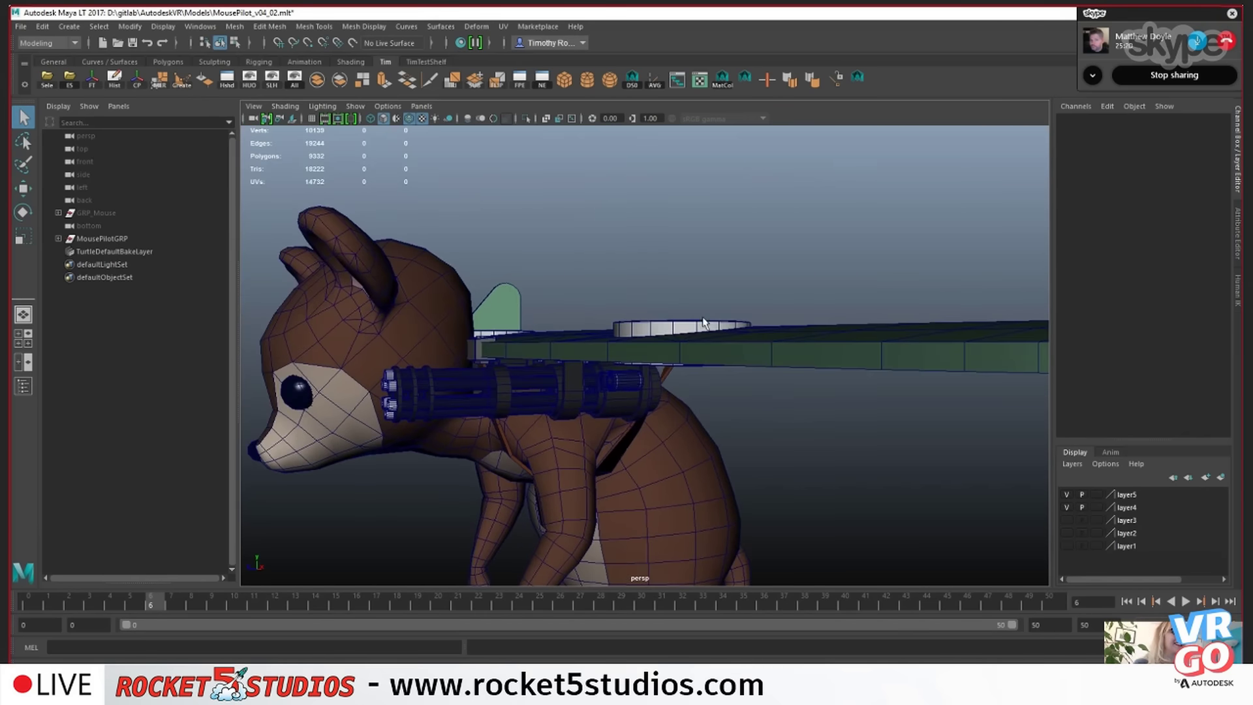
scroll(631, 463, up, 7)
alt+middle_drag(590, 427, 803, 371)
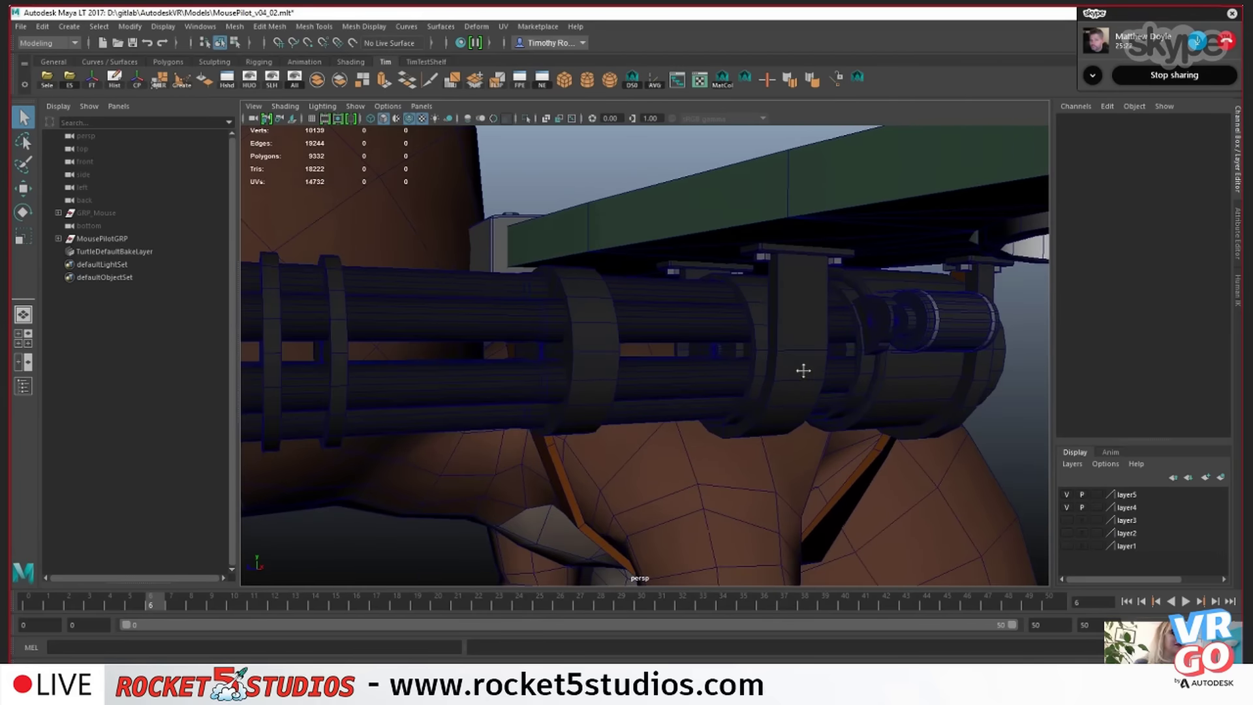
scroll(803, 369, down, 4)
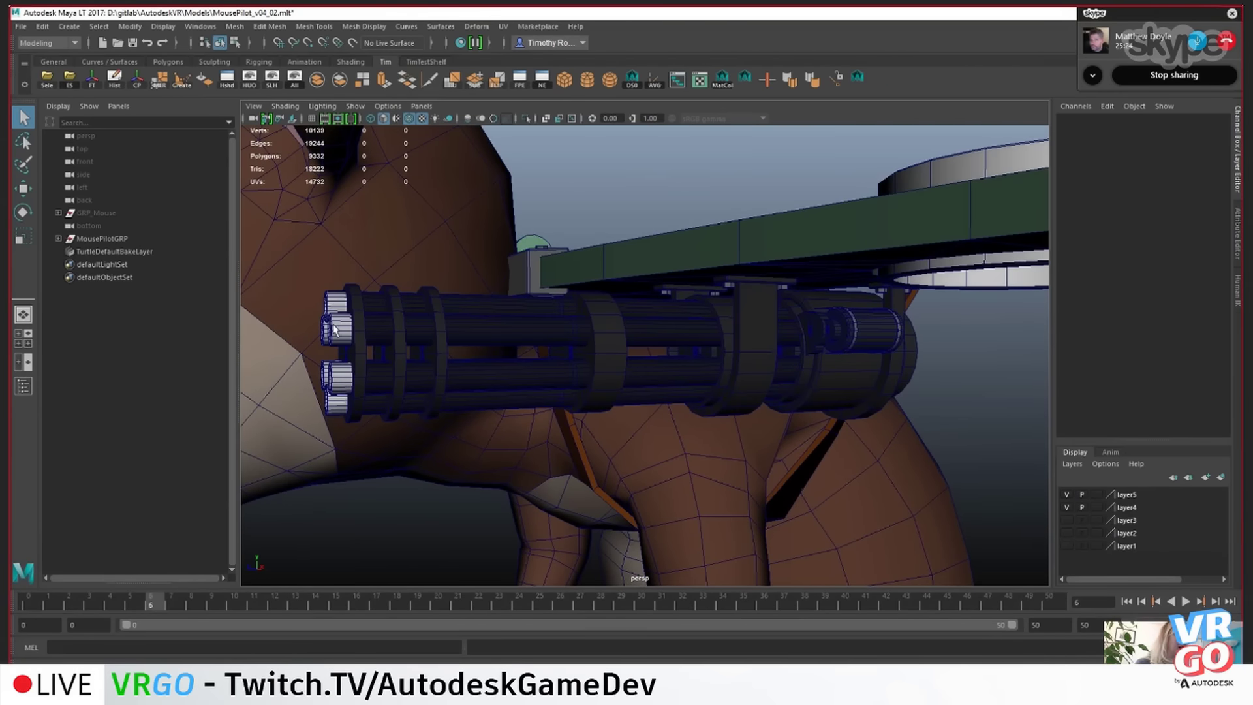
click(535, 326)
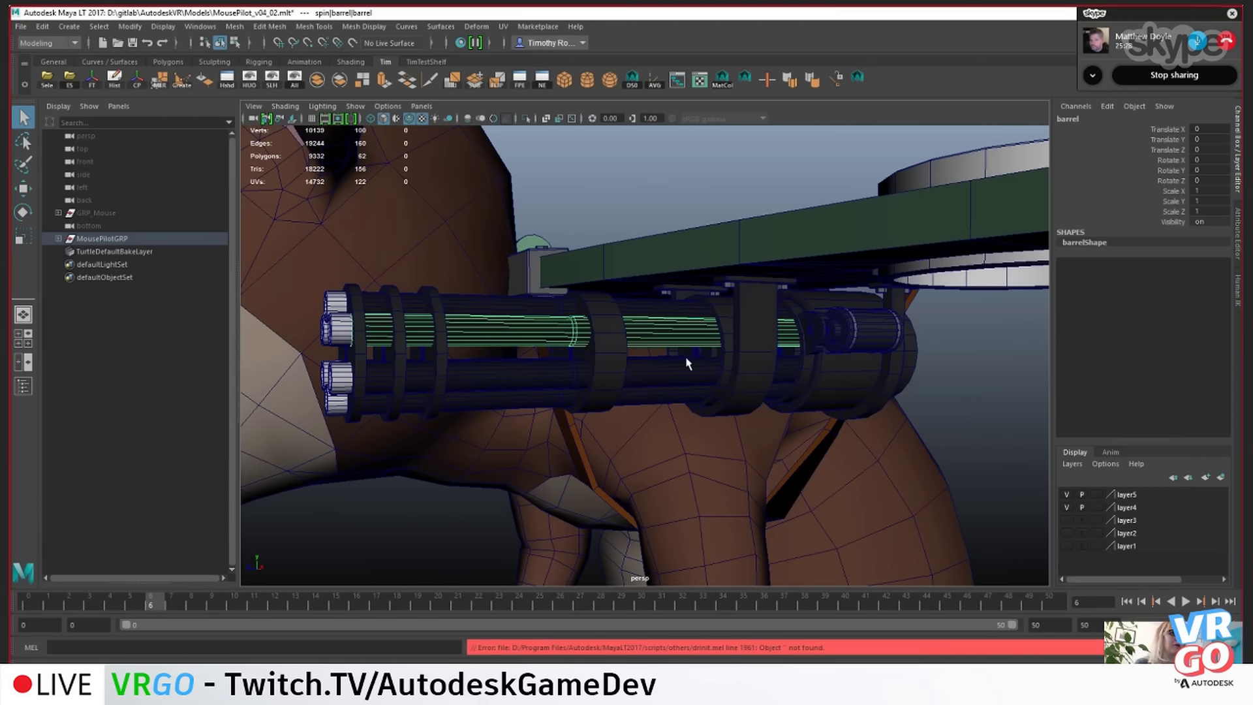
- Select the mouse body mesh and frame it in the perspective view
scroll(687, 364, down, 8)
alt+drag(605, 408, 875, 392)
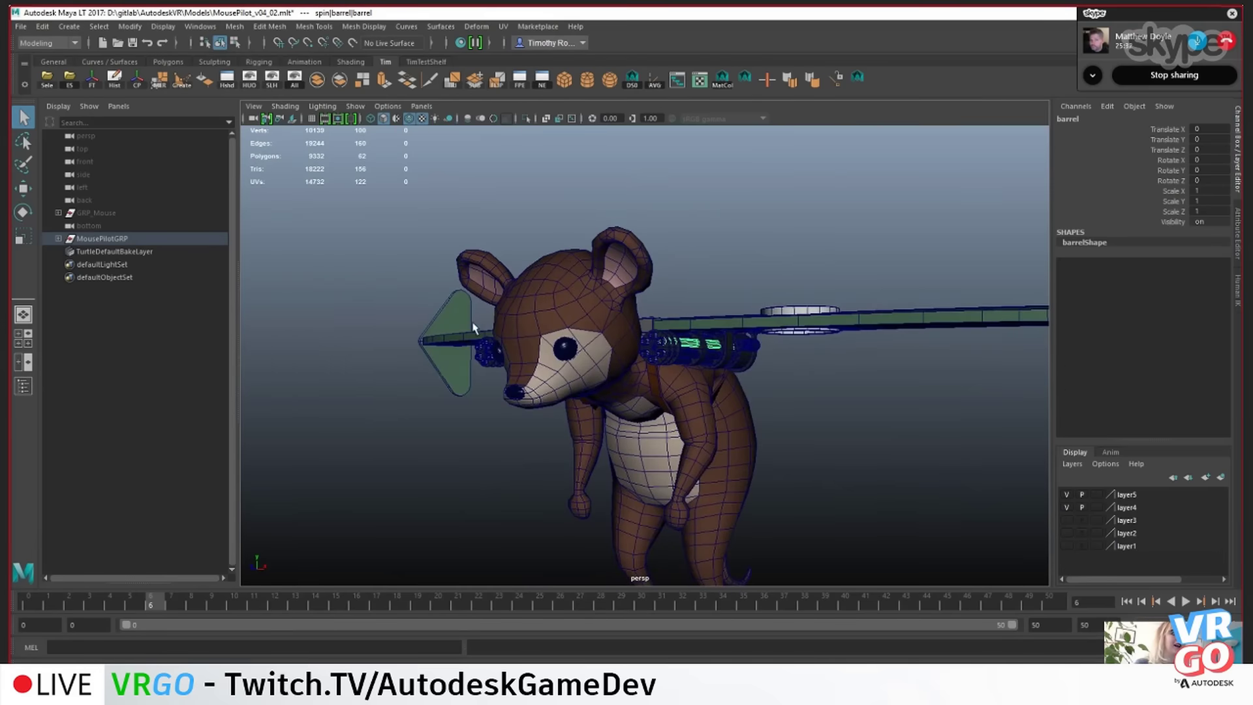
click(536, 306)
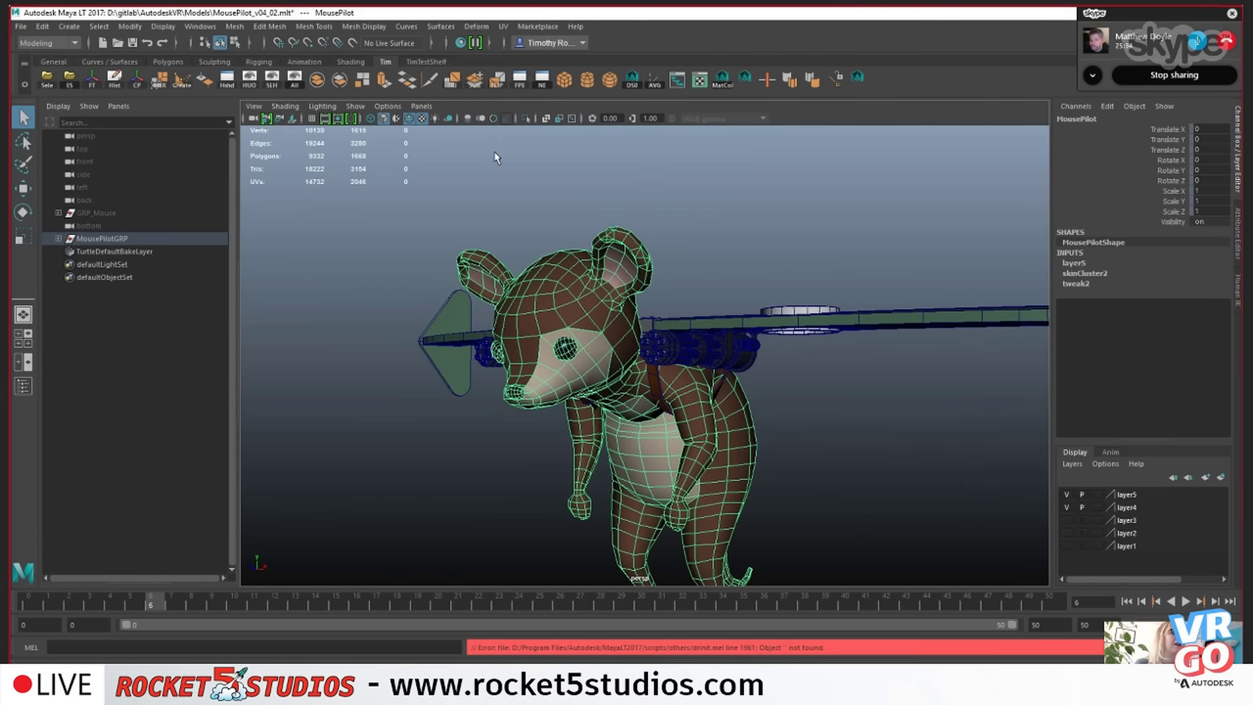
key(f)
alt+drag(476, 223, 682, 381)
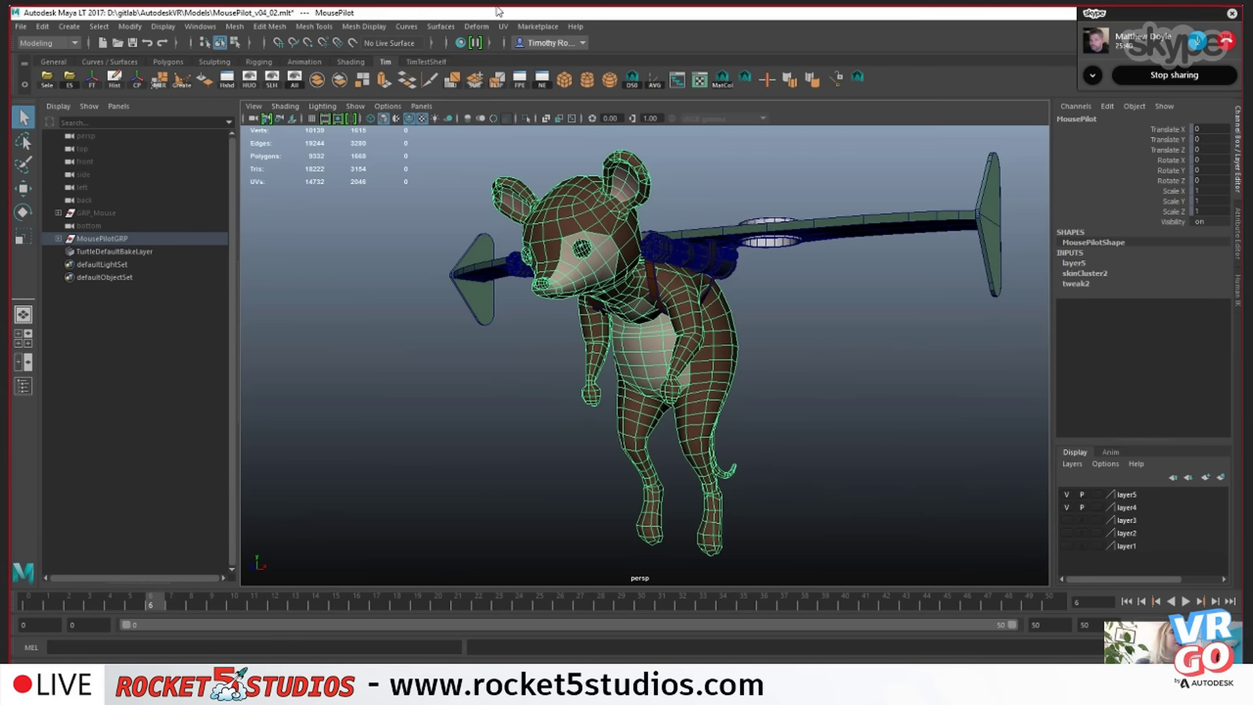
click(448, 27)
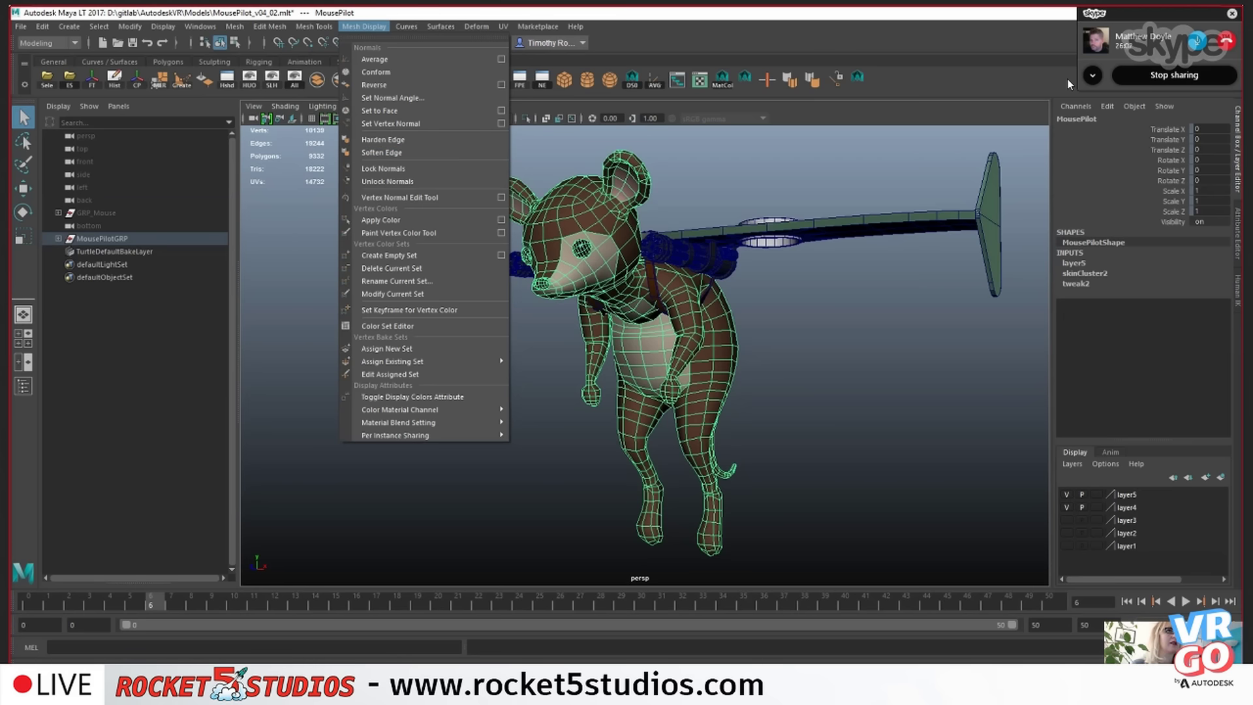
click(938, 113)
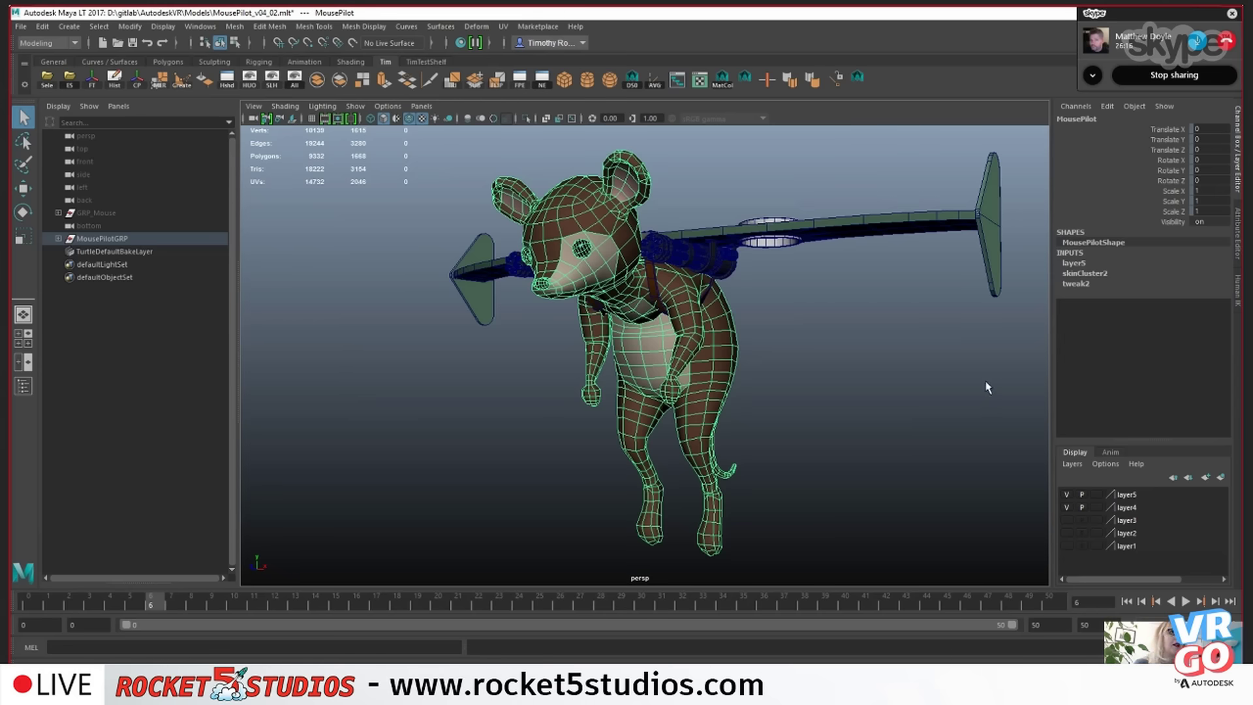
- Examine the wireframe of the wing, its fans and the mouse body from the front, above and behind
alt+drag(987, 387, 855, 403)
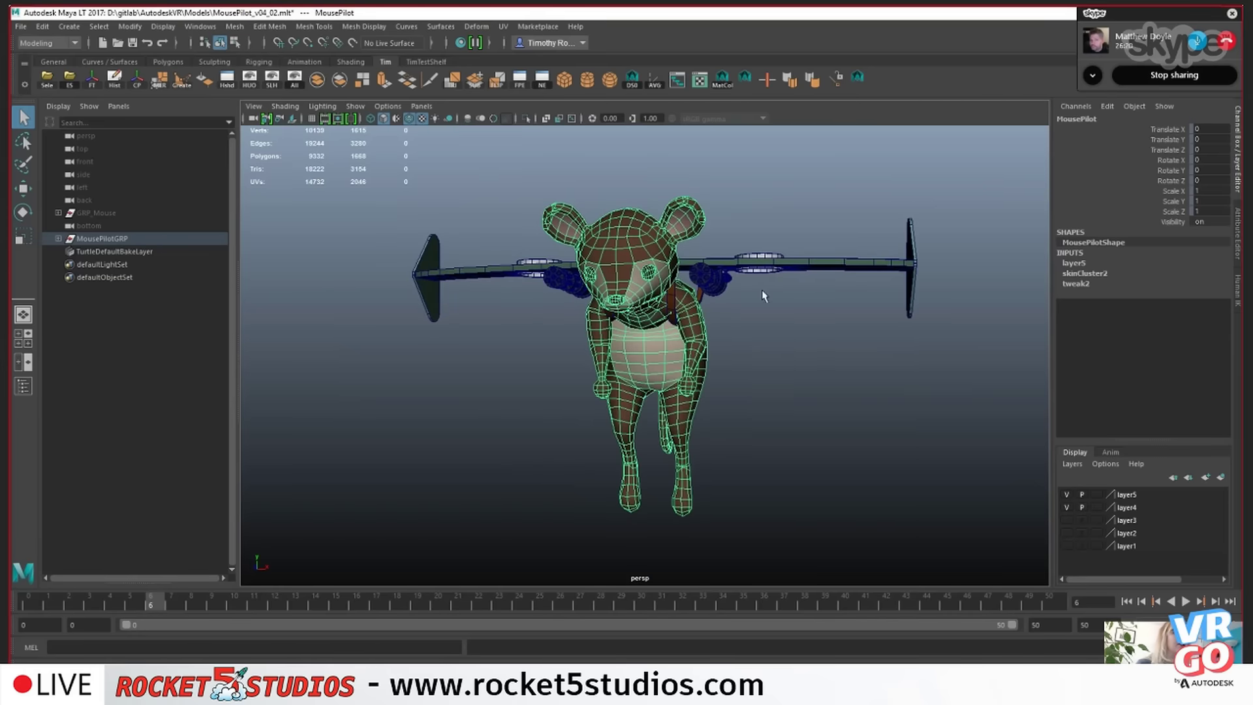
alt+drag(765, 296, 725, 346)
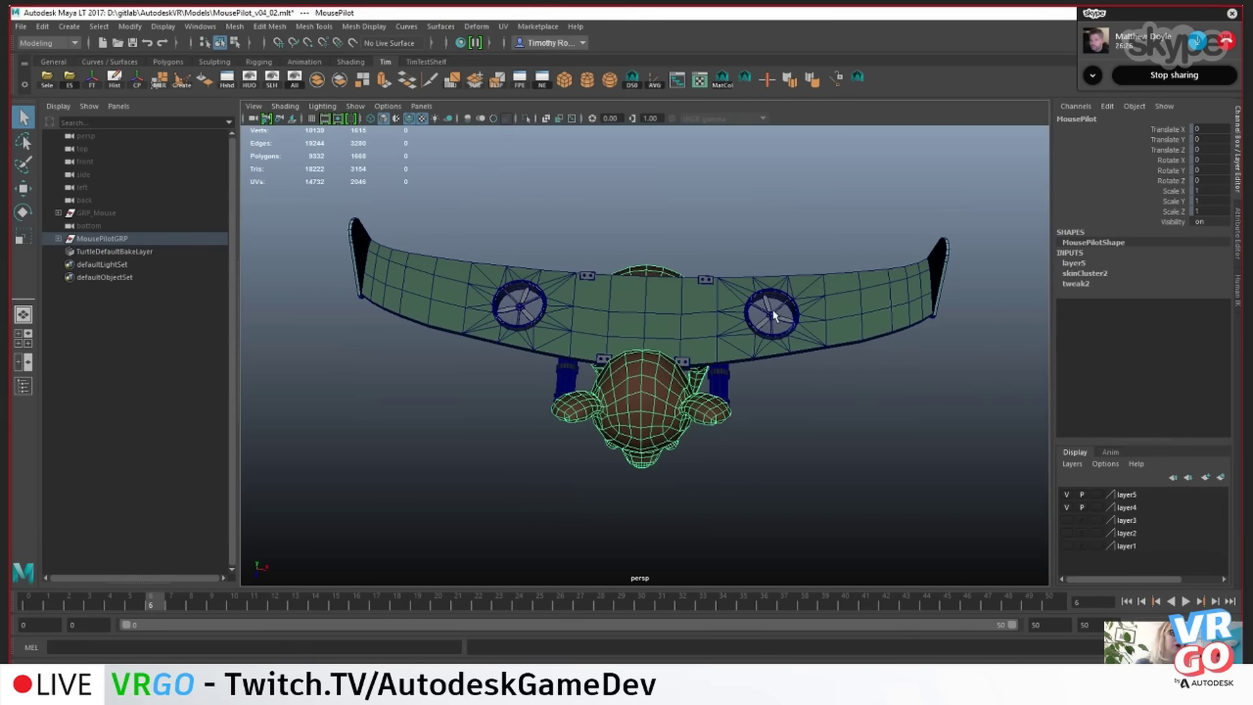
alt+drag(805, 438, 806, 355)
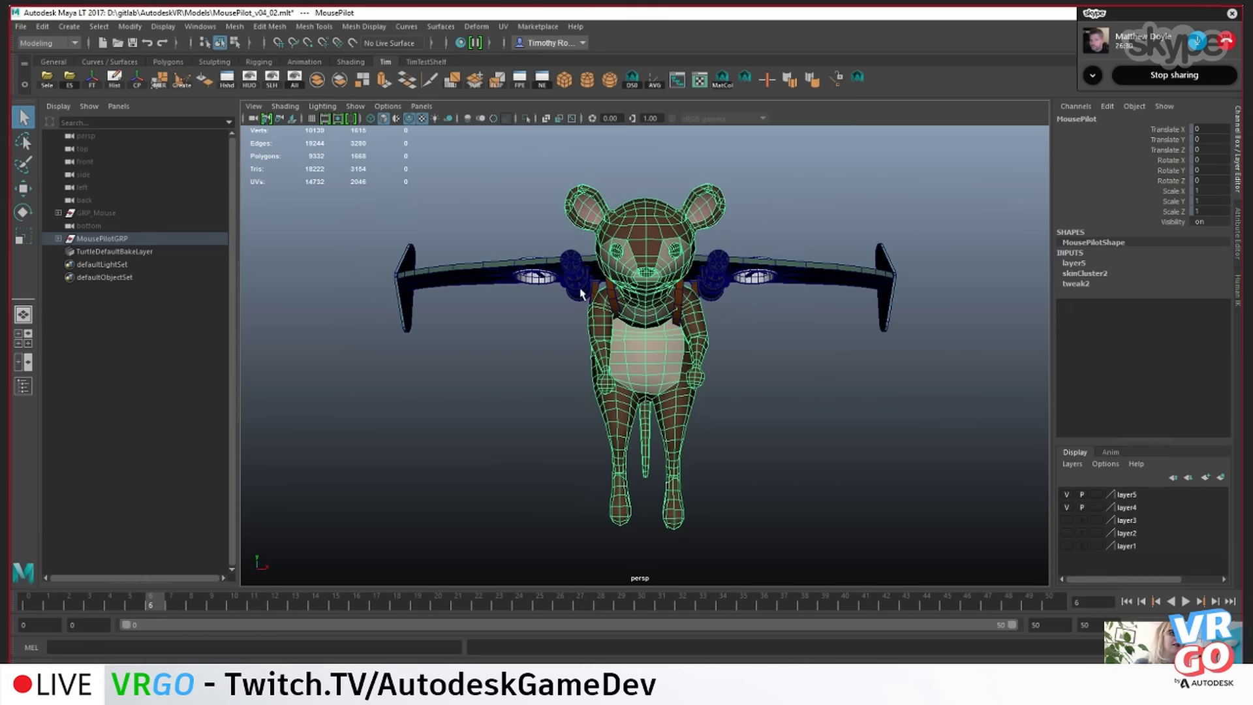
alt+drag(479, 383, 784, 444)
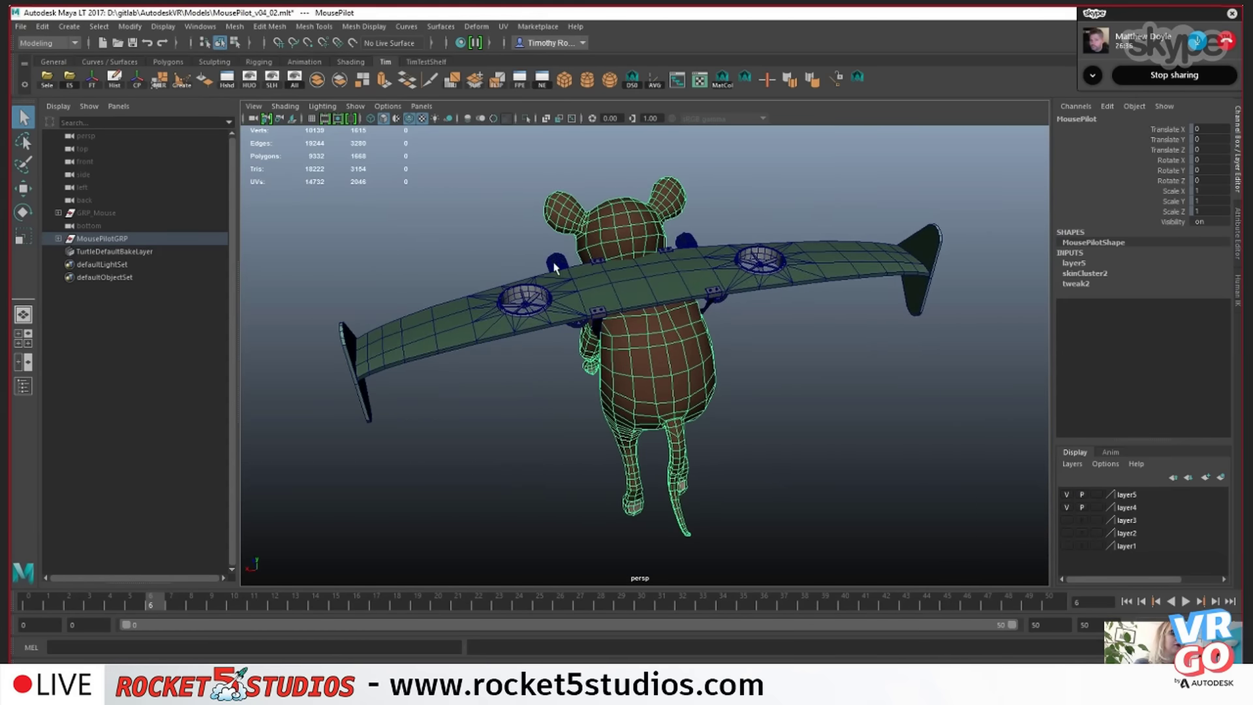
- Deselect the mouse body and examine the wireframe of the whole character from the front and side
alt+drag(842, 337, 525, 337)
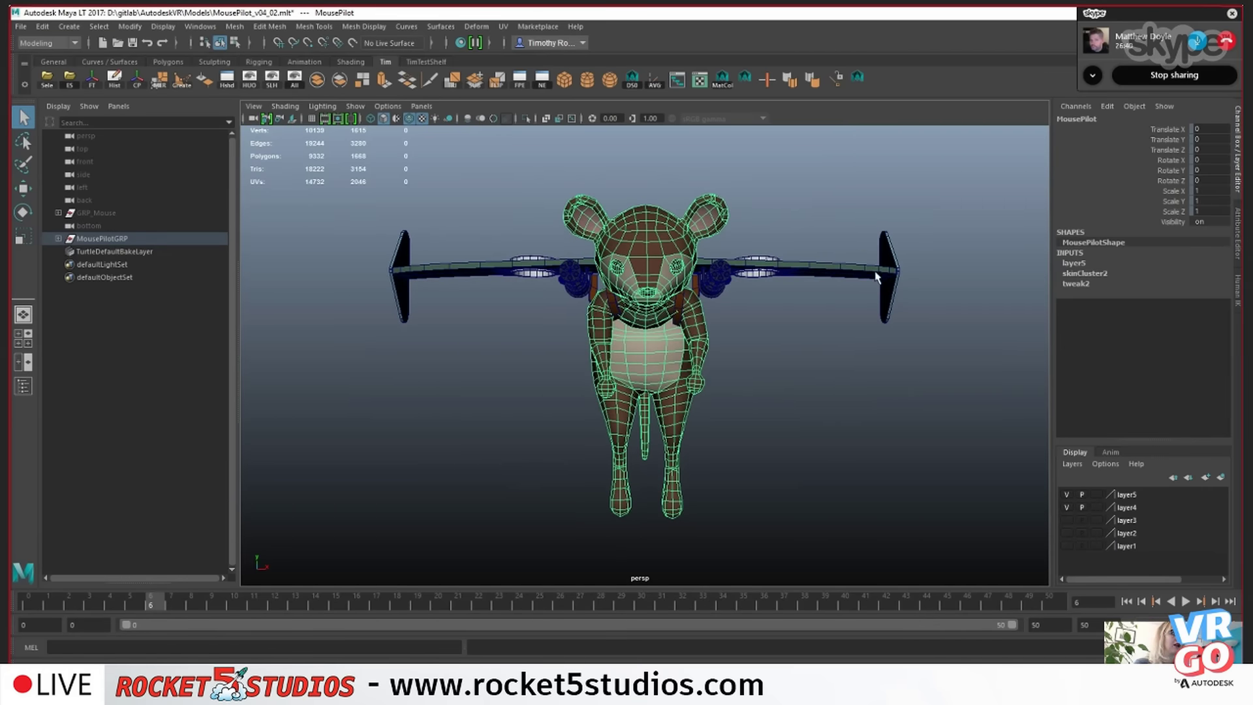
mouse_move(526, 347)
alt+mouse_down()
mouse_move(540, 352)
mouse_move(518, 359)
alt+mouse_up()
alt+drag(921, 342, 629, 318)
click(816, 350)
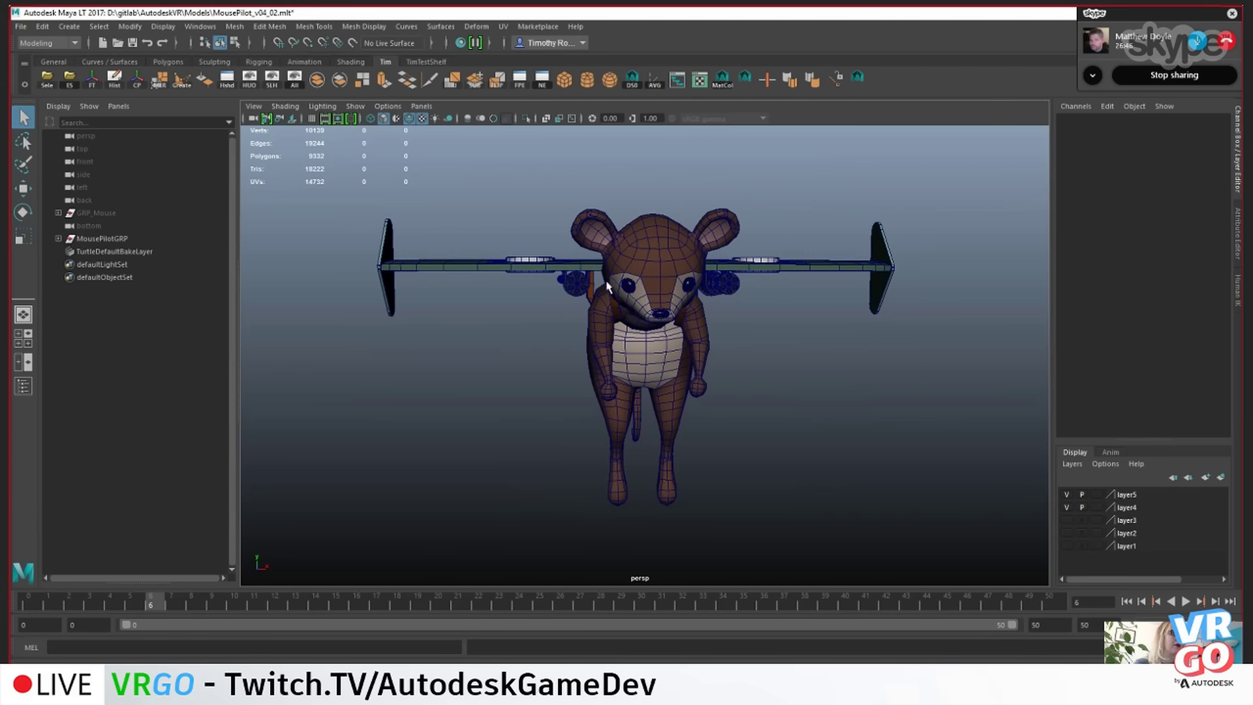
alt+drag(752, 321, 540, 287)
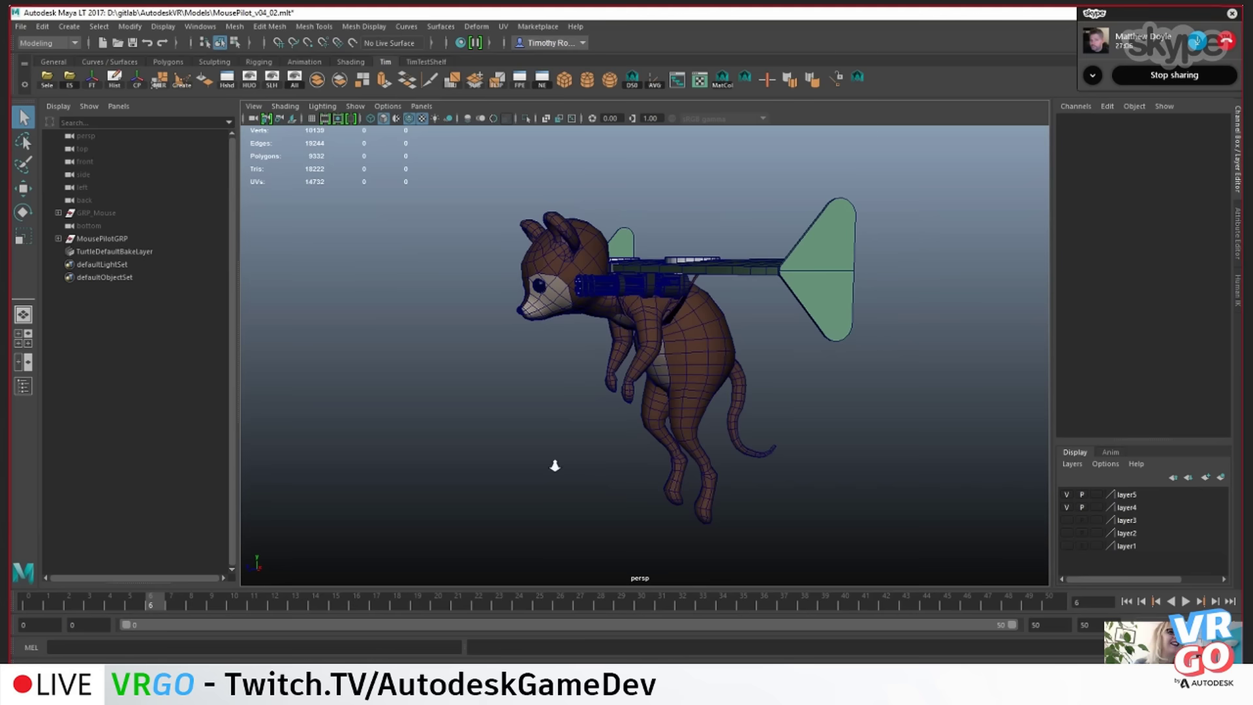
alt+right_drag(555, 465, 644, 464)
alt+drag(835, 455, 798, 454)
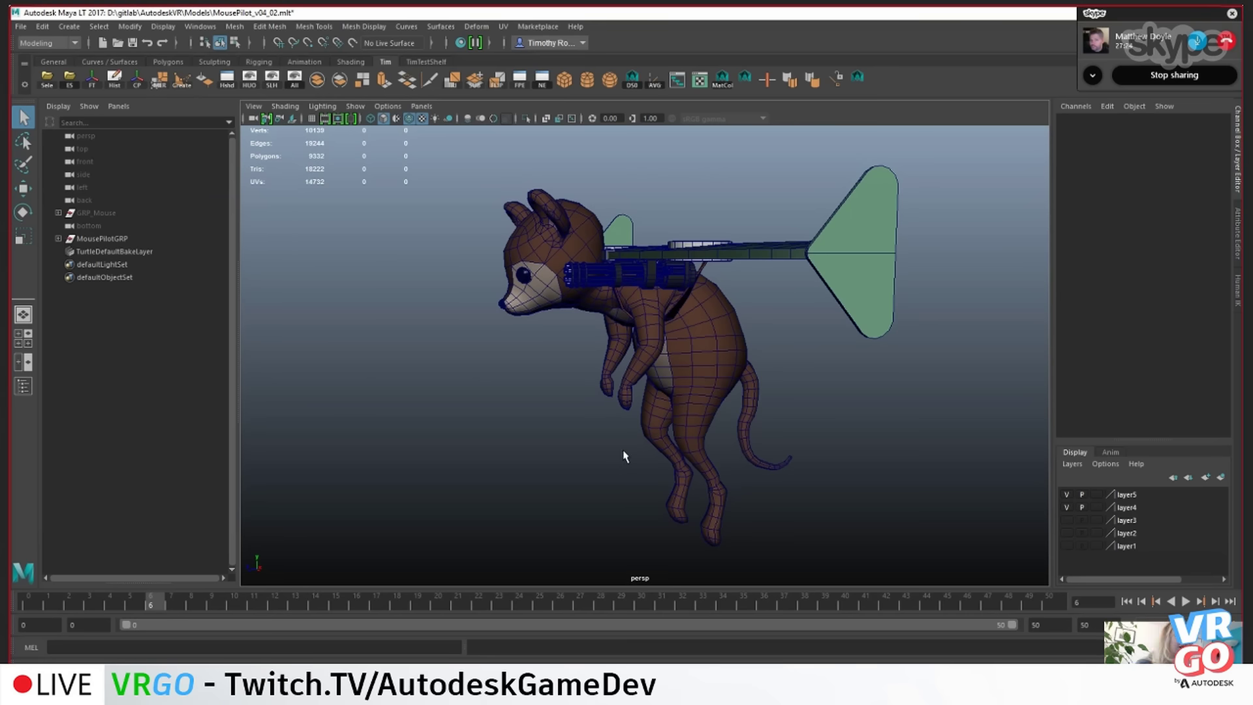
scroll(580, 457, down, 2)
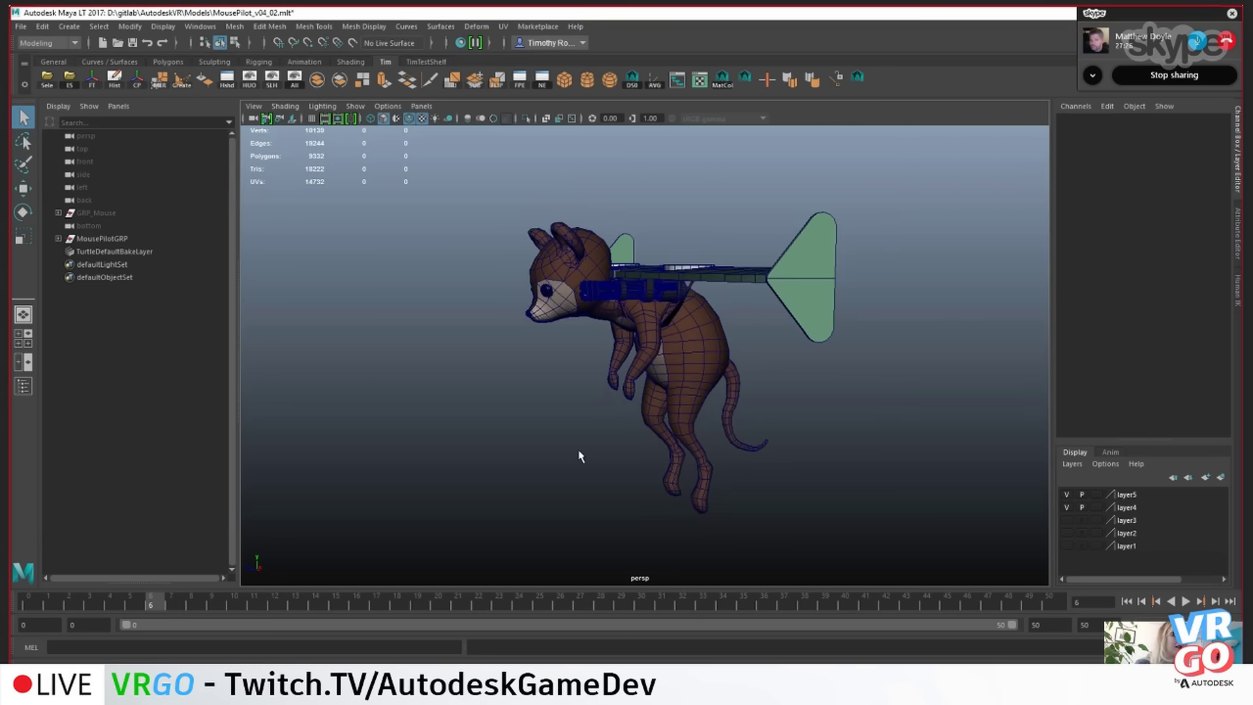
alt+drag(562, 445, 587, 437)
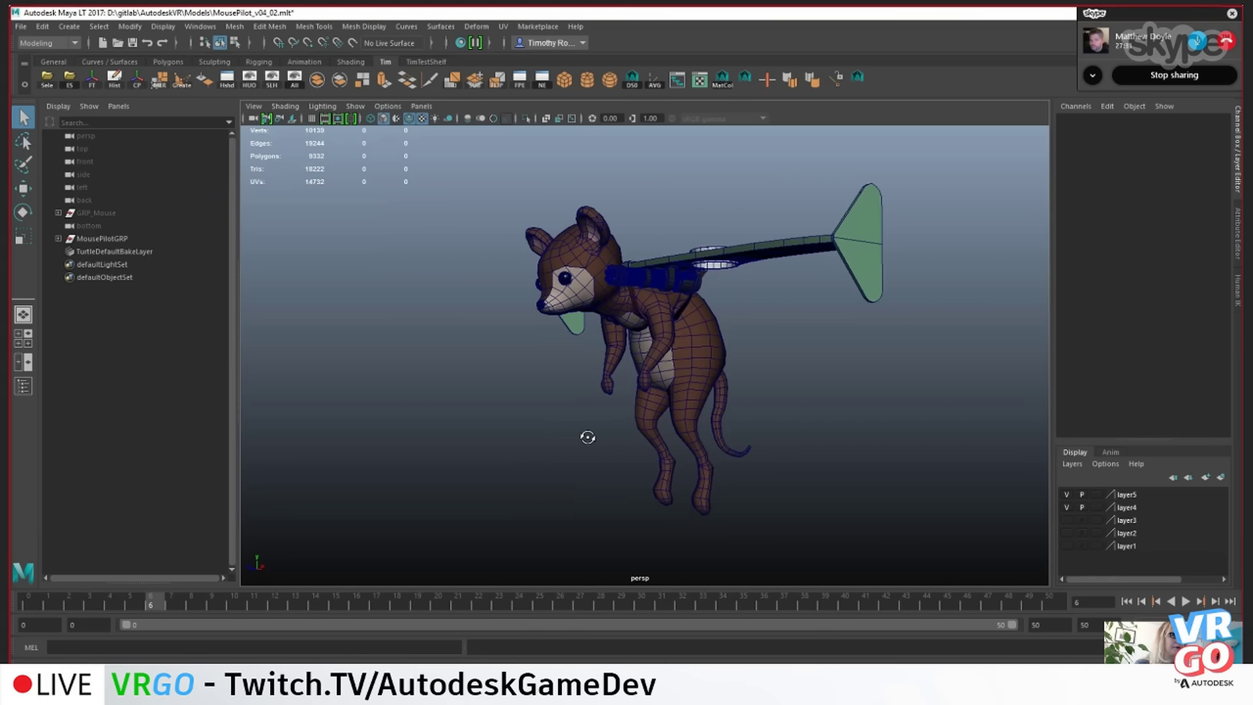
- Show joints in the perspective view and reduce the joint display size so they no longer clutter the character
click(355, 106)
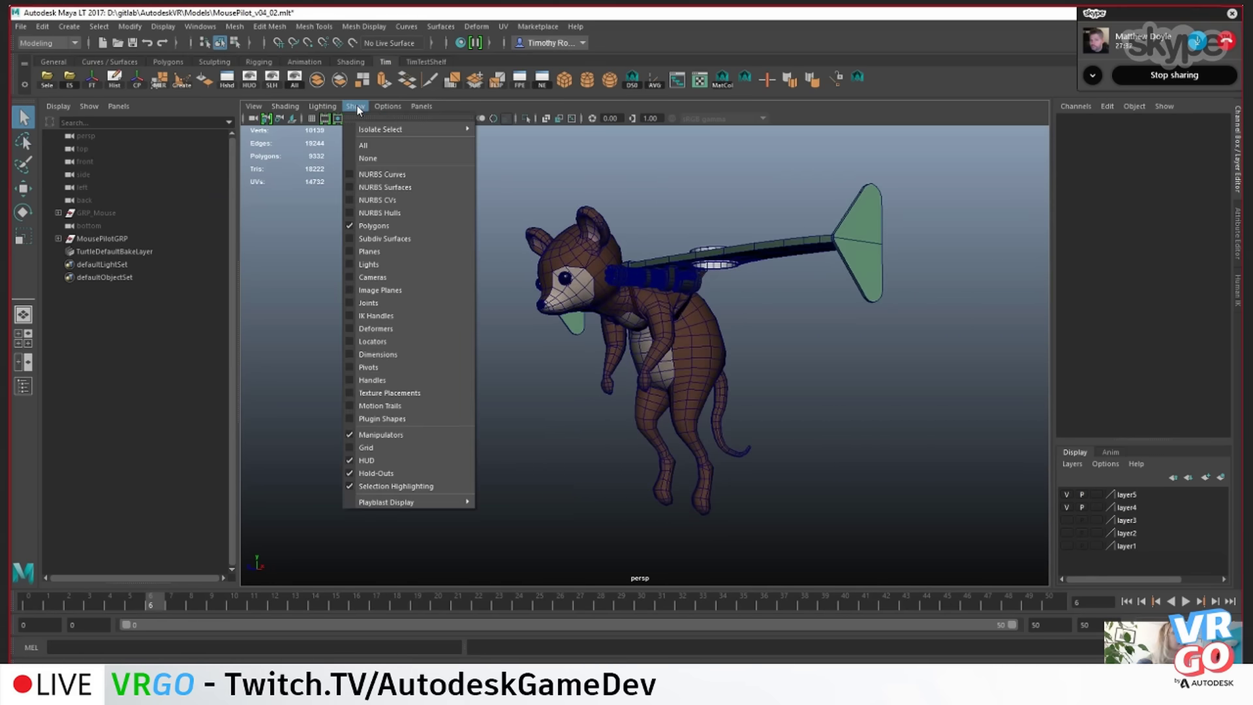
click(382, 300)
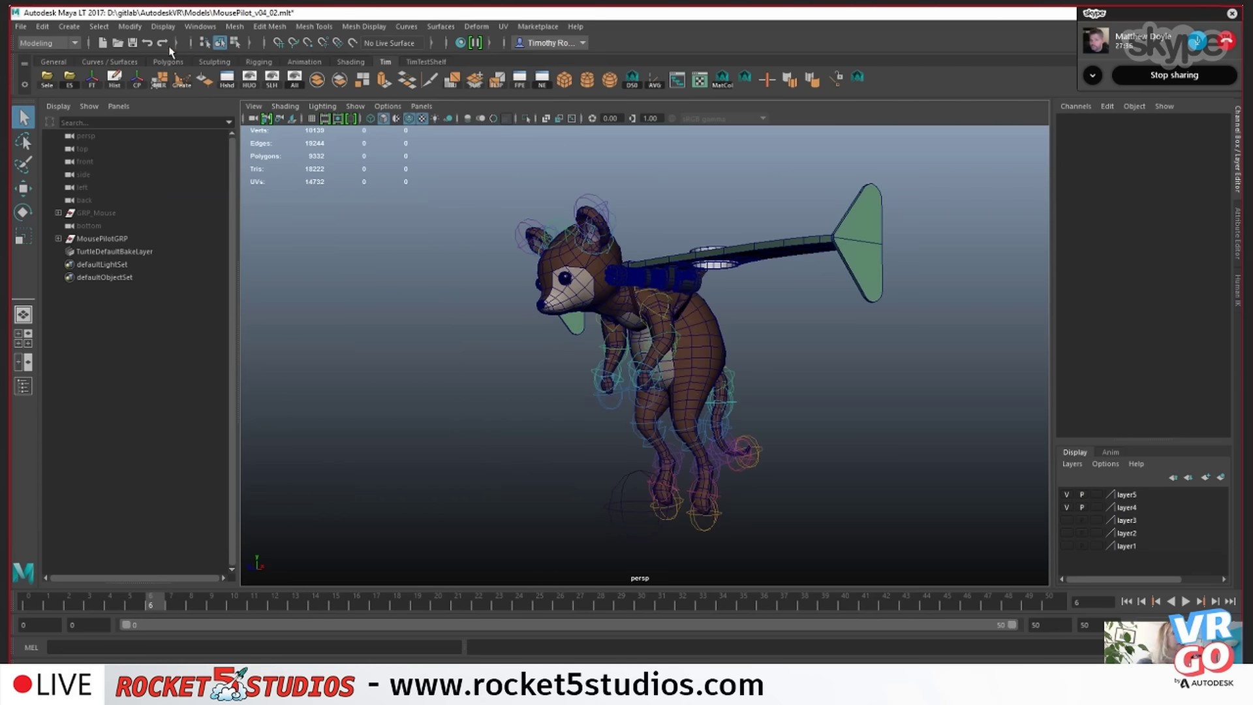
click(155, 30)
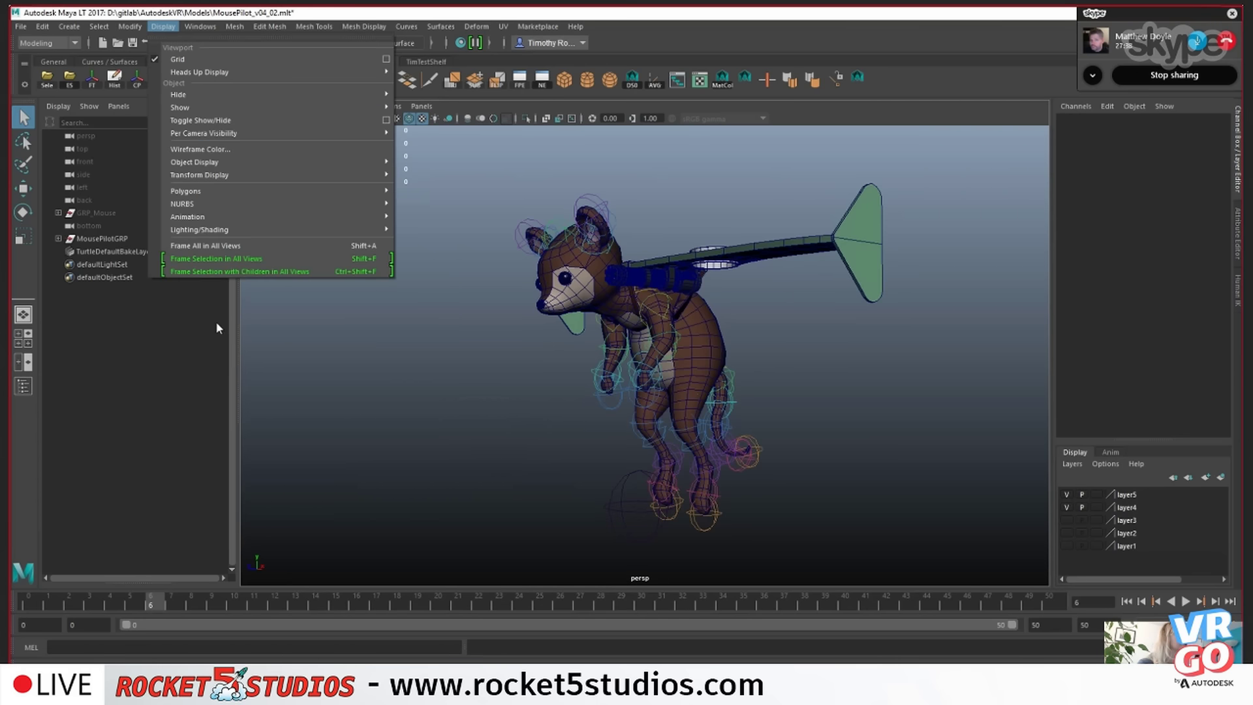
mouse_move(216, 194)
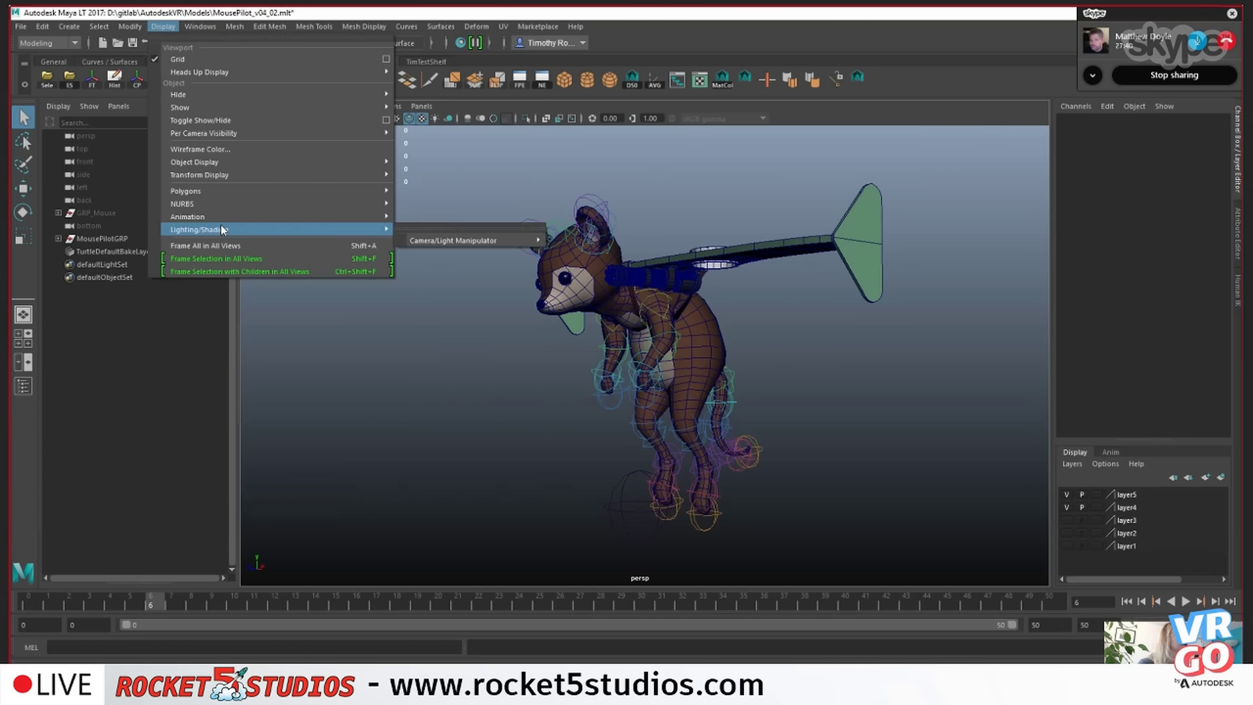
mouse_move(224, 220)
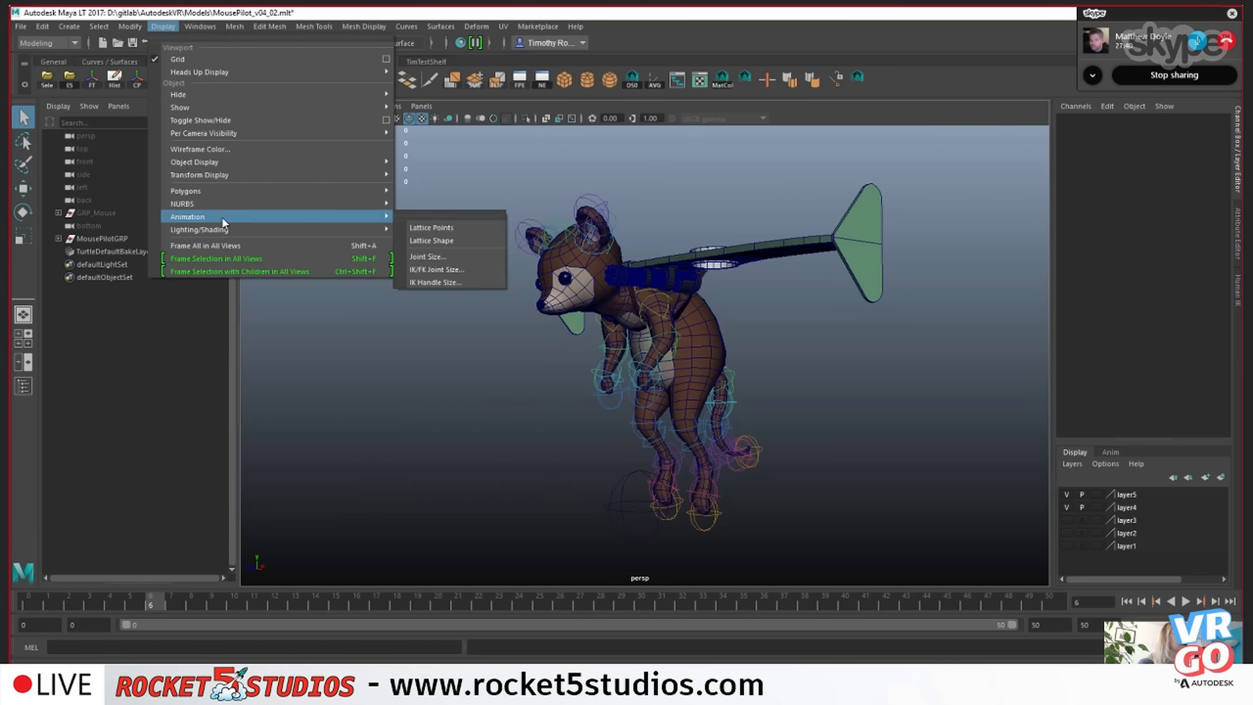
click(475, 258)
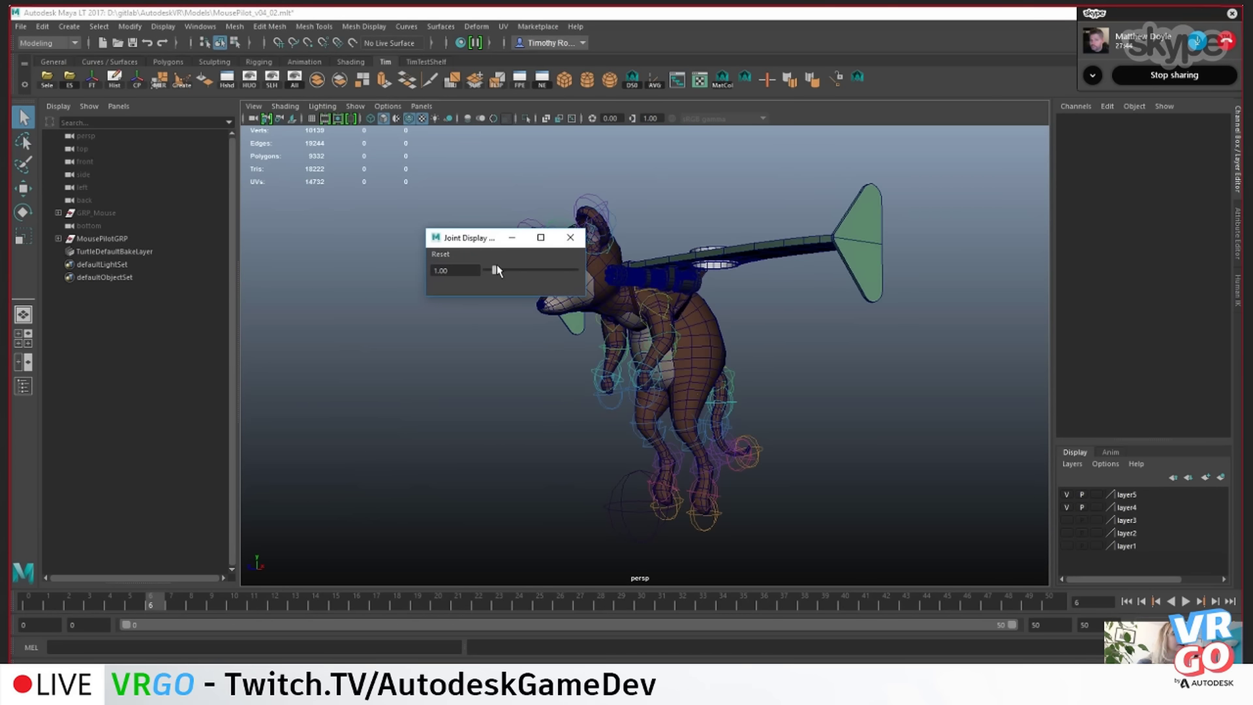
drag(494, 270, 488, 275)
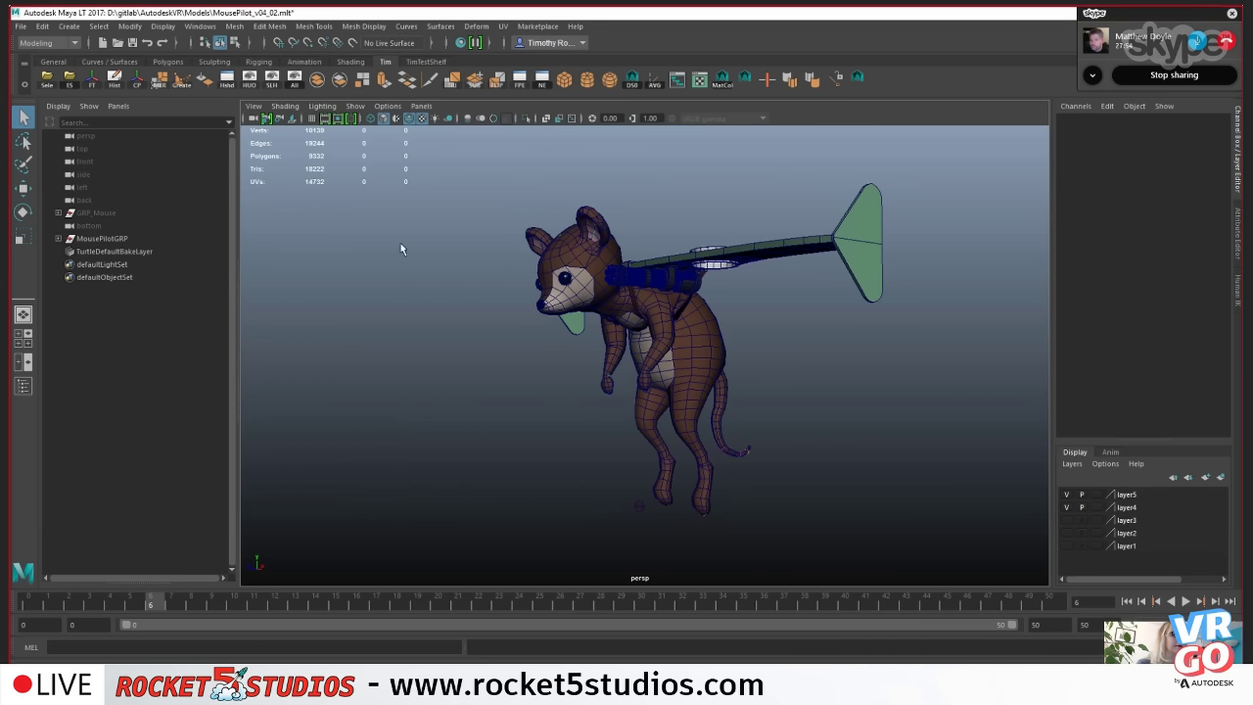
click(570, 238)
alt+drag(355, 325, 431, 329)
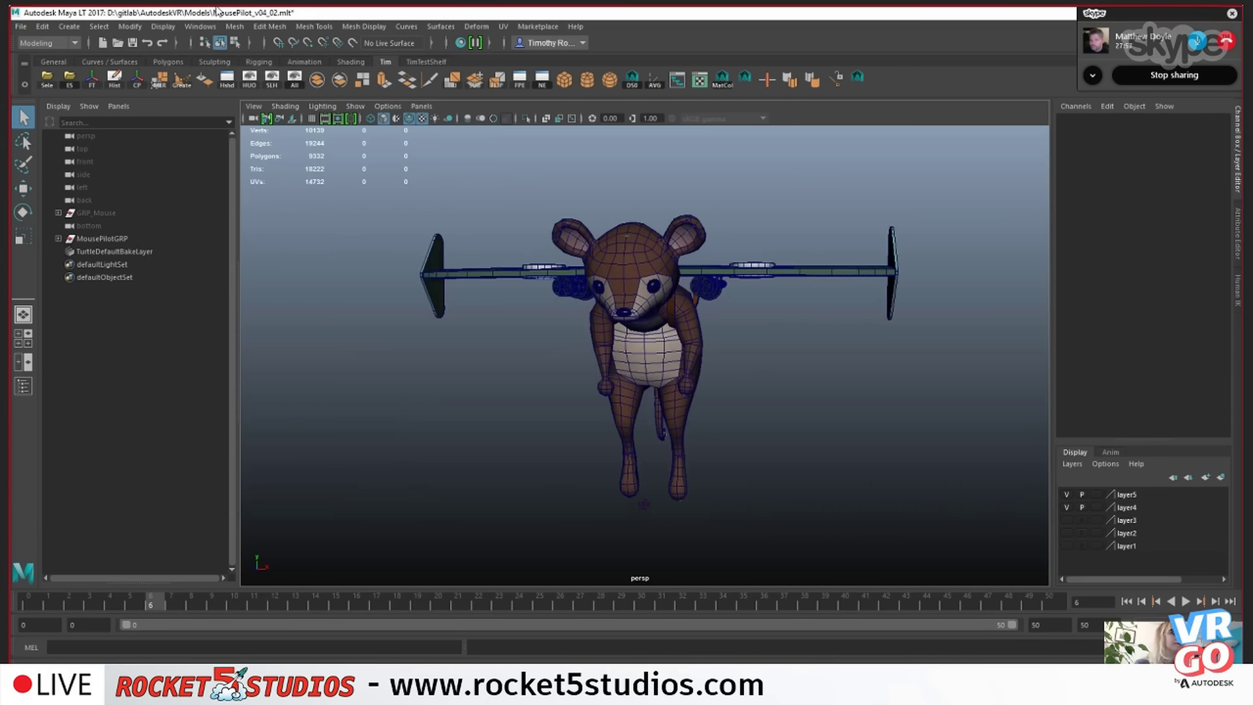
- Show the selection handles on the character's skeleton in the perspective view
click(355, 108)
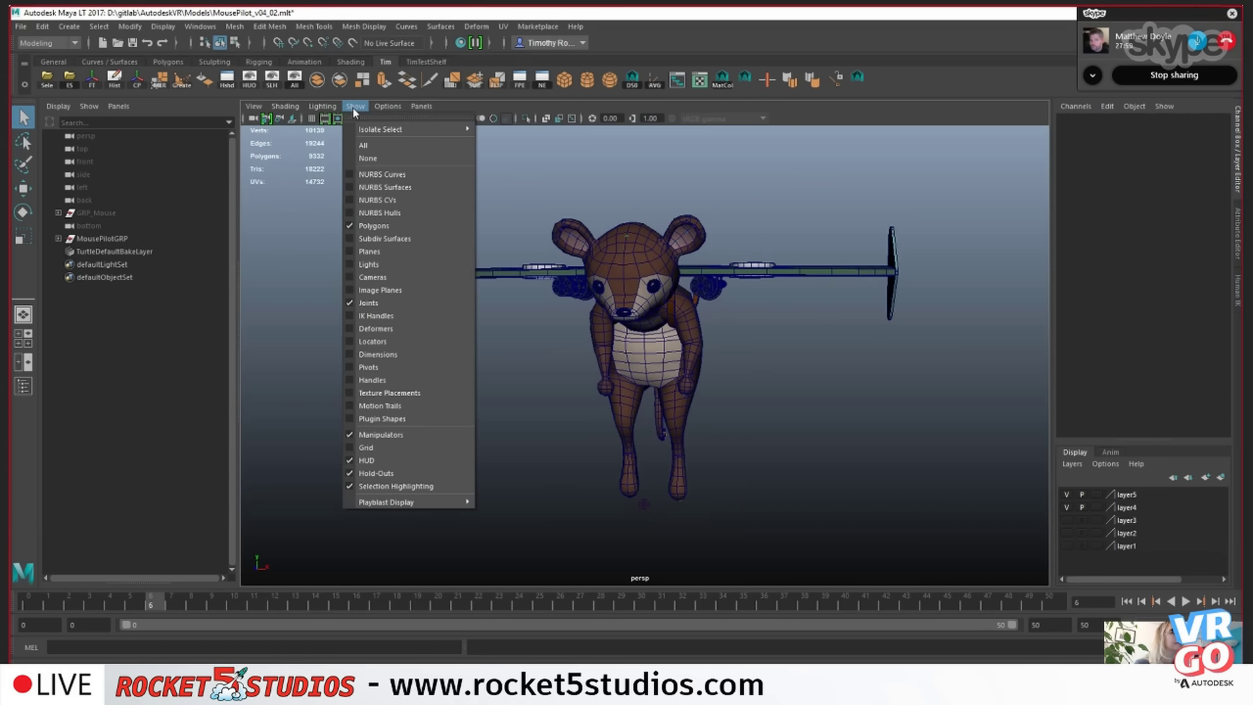
click(386, 378)
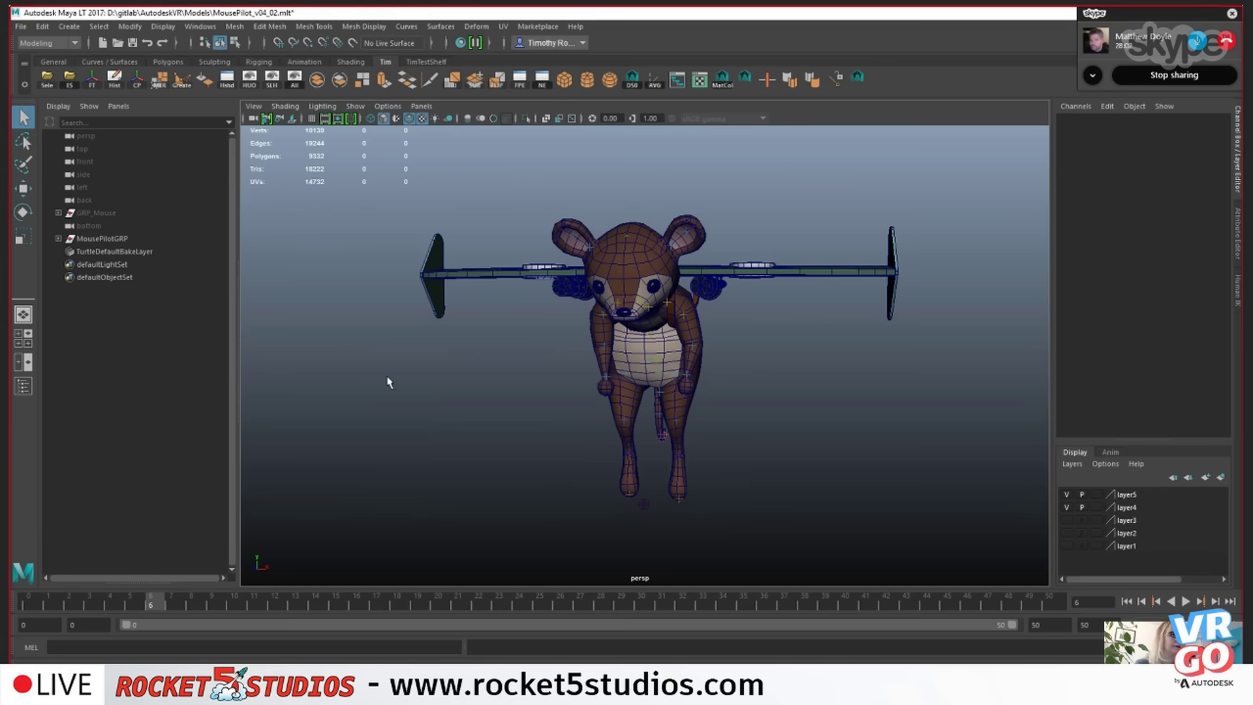
alt+drag(764, 346, 866, 378)
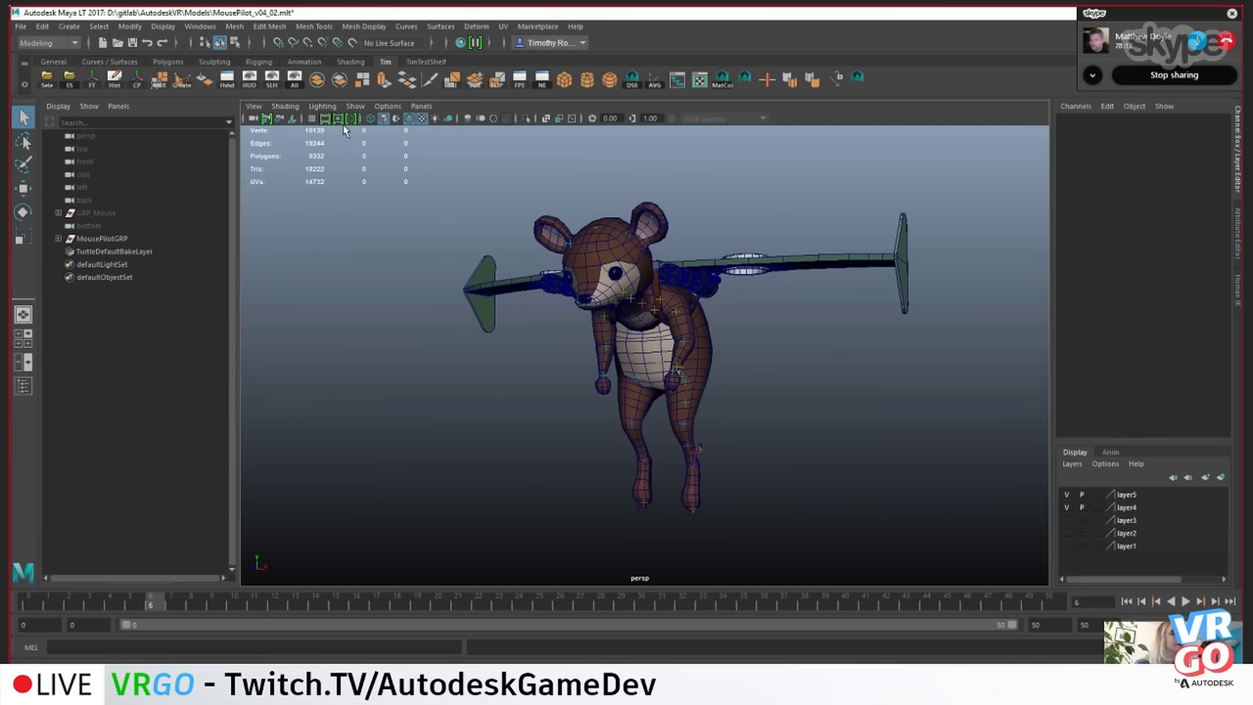
- Turn off the wireframe overlay on the shaded mouse, wing and miniguns and look at the character up close
click(409, 118)
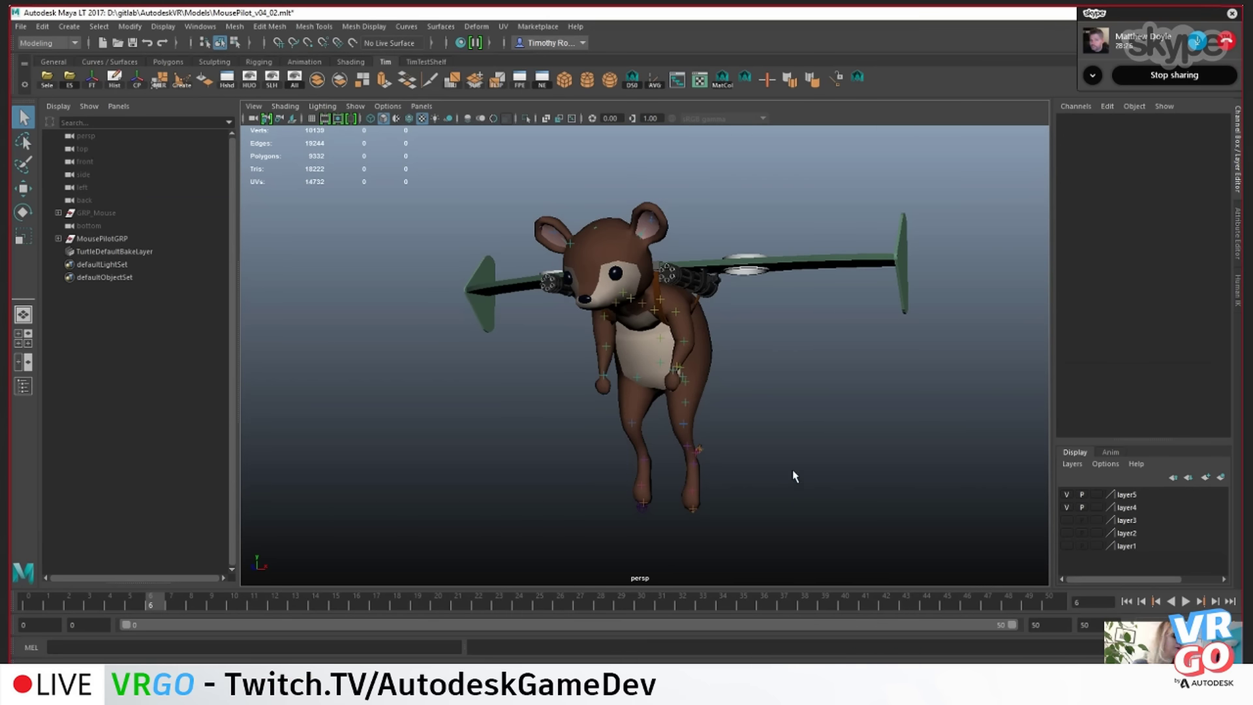
scroll(797, 469, up, 2)
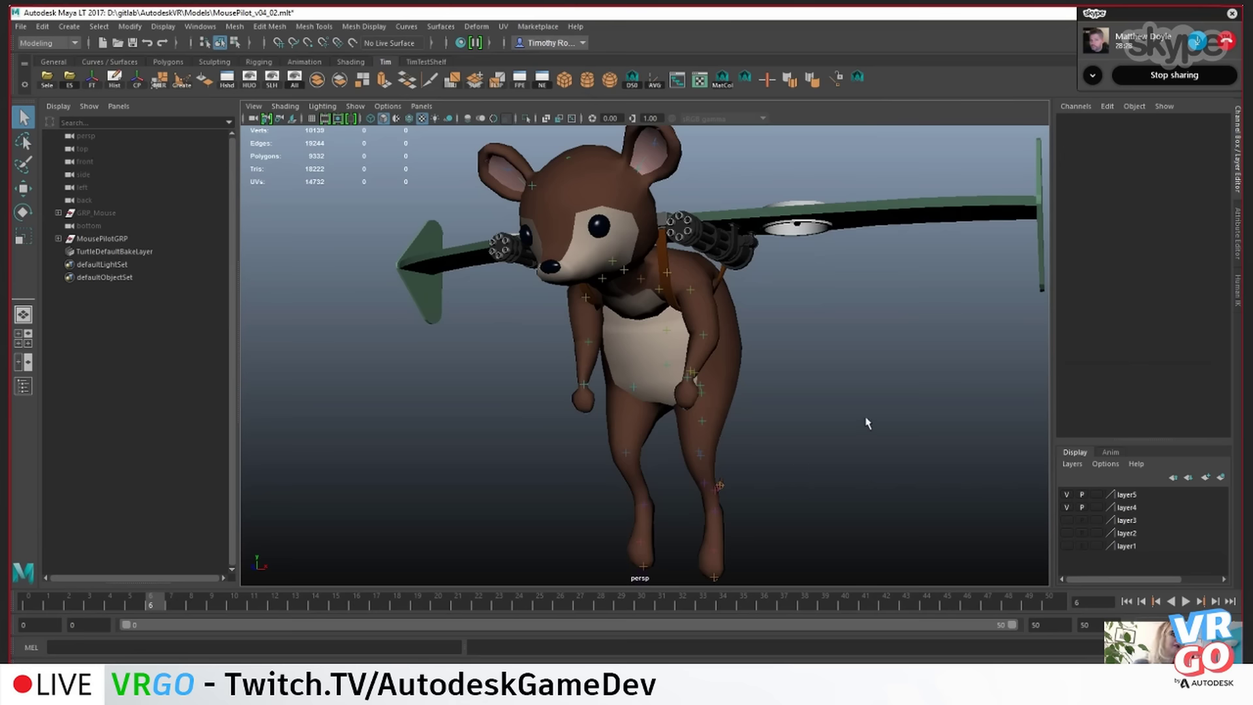
alt+drag(866, 423, 673, 420)
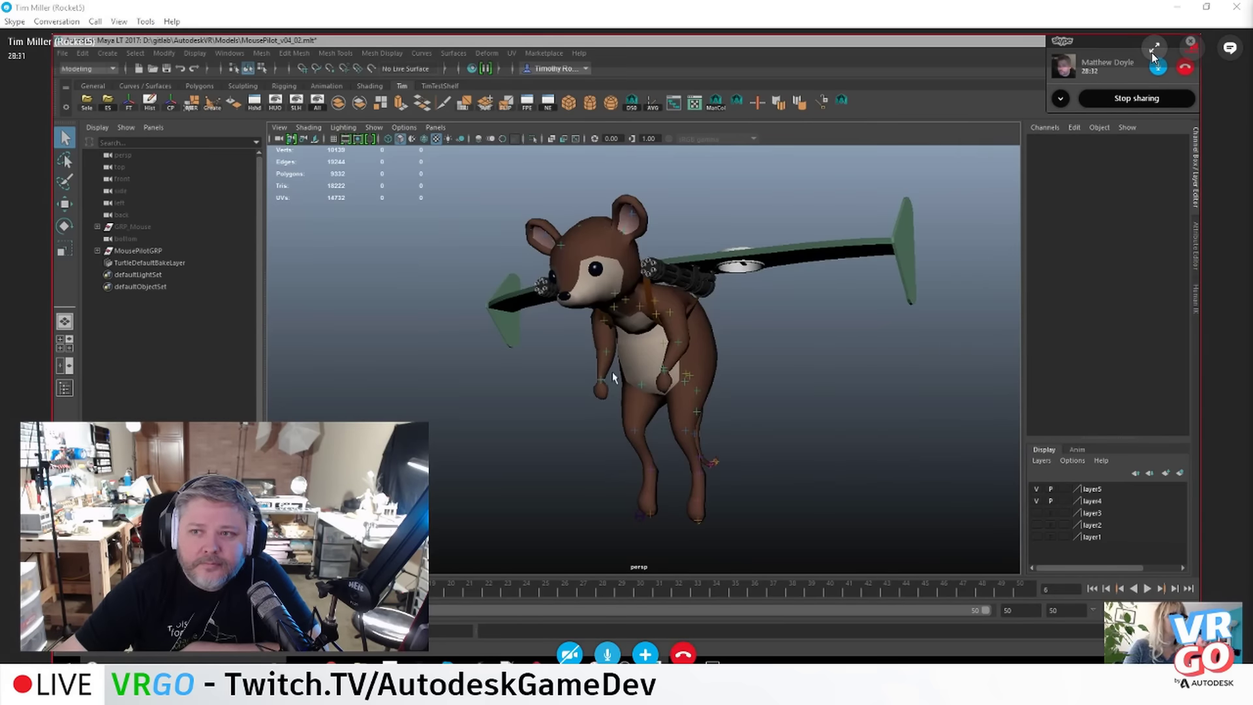
- Return to Maya from the Skype call window and examine the shaded character and its handles from the side and front
click(1153, 52)
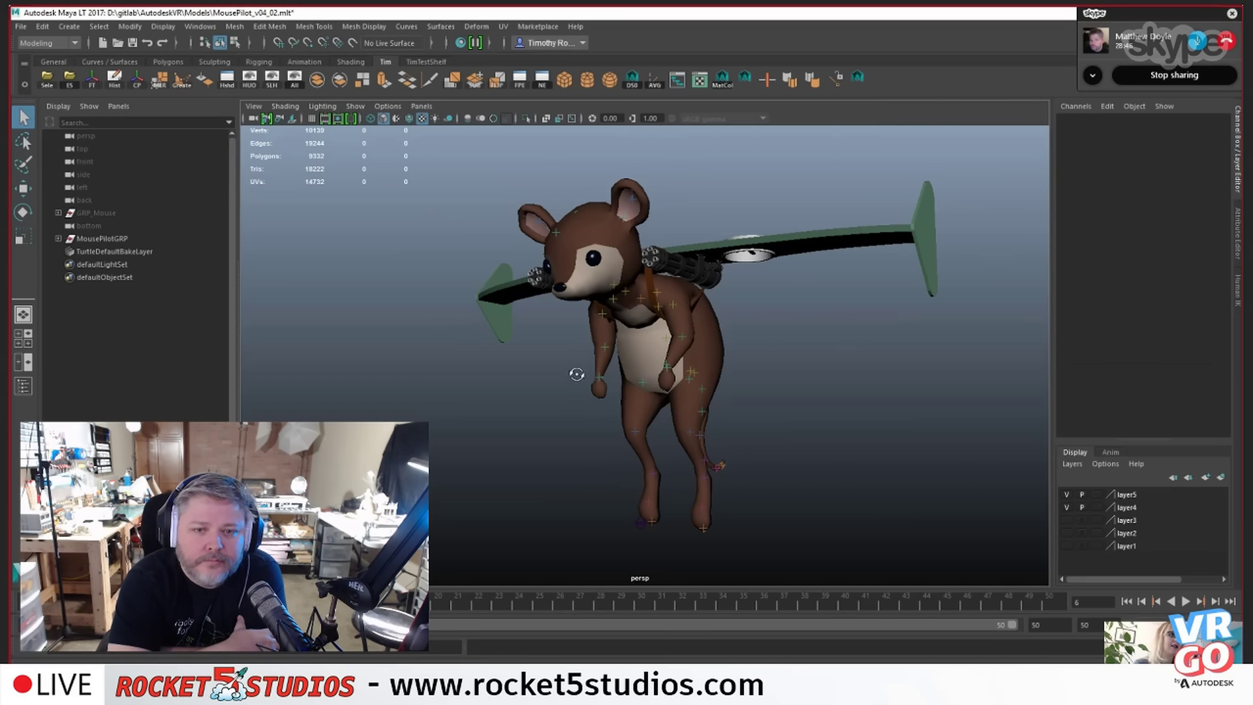
alt+drag(577, 374, 518, 386)
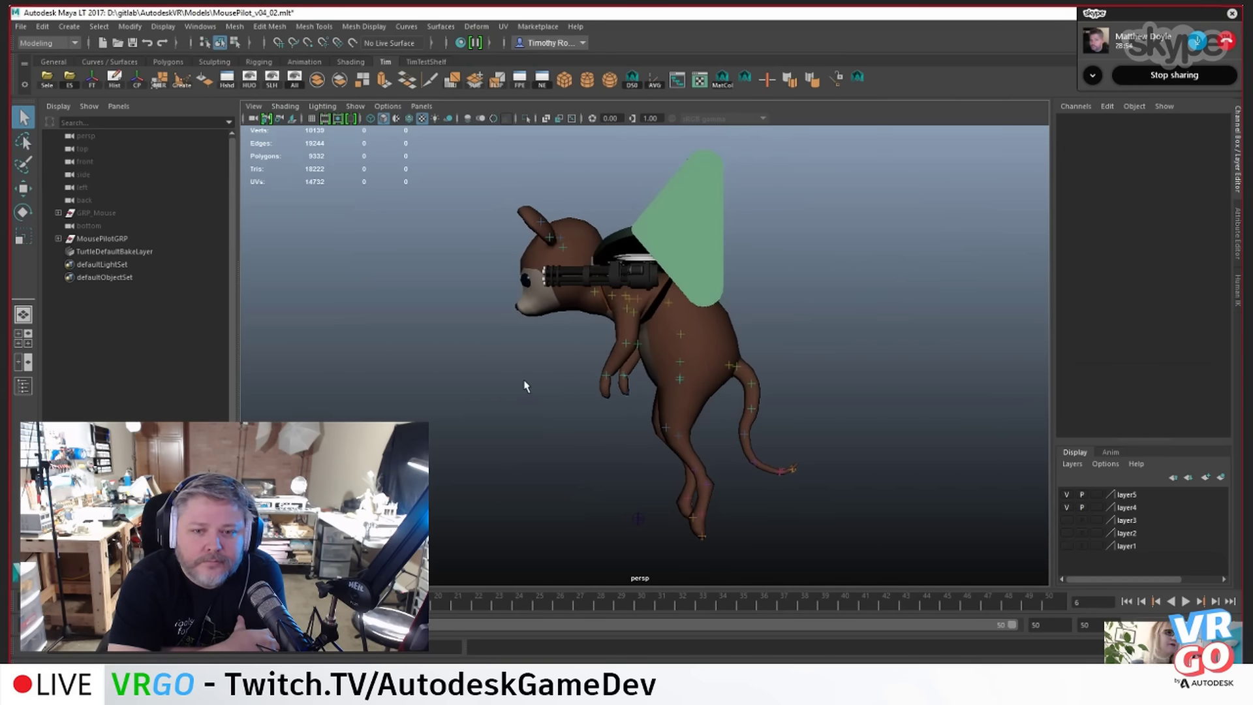
alt+drag(526, 387, 594, 378)
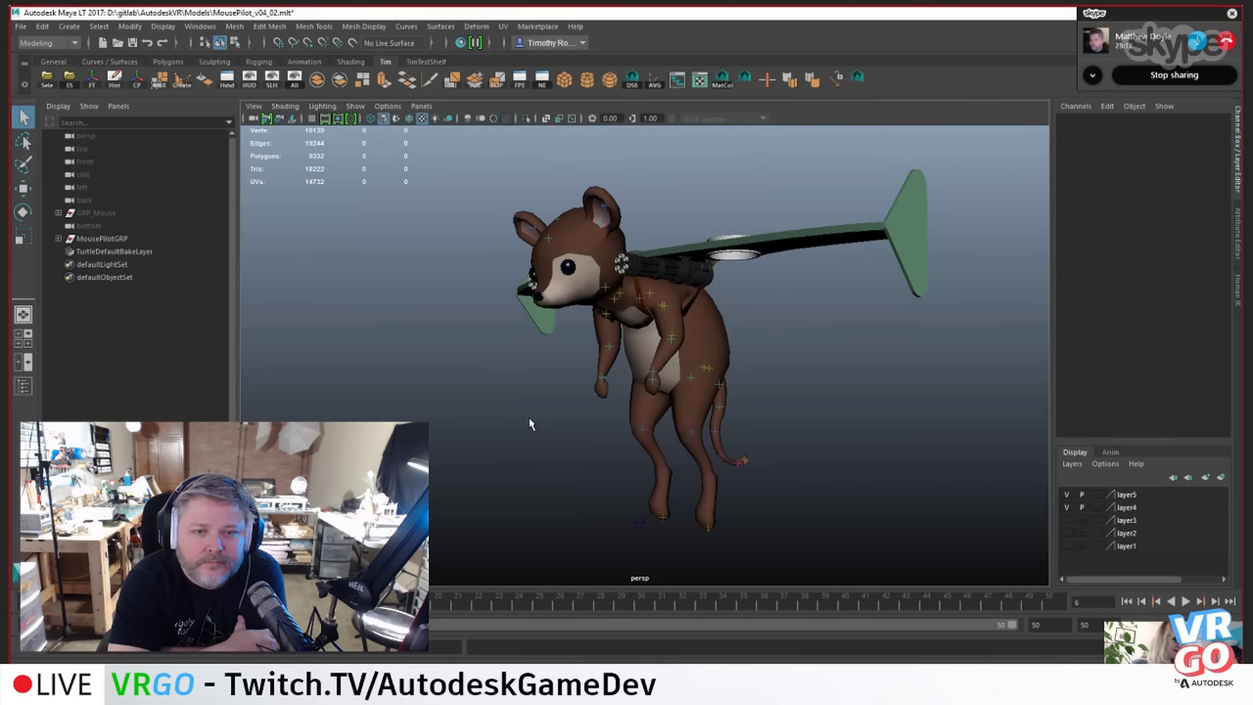
scroll(531, 424, down, 2)
alt+drag(529, 425, 554, 417)
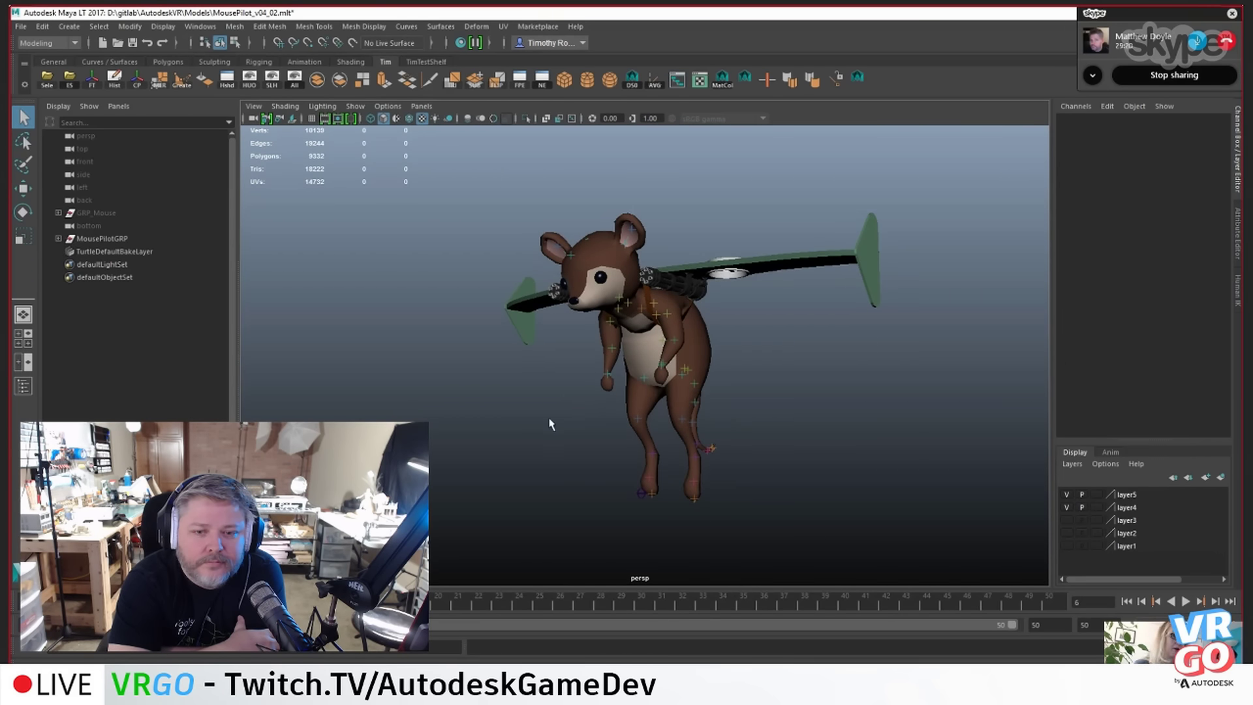
mouse_move(550, 424)
alt+mouse_down()
mouse_move(797, 417)
mouse_move(498, 424)
mouse_move(546, 424)
alt+mouse_up()
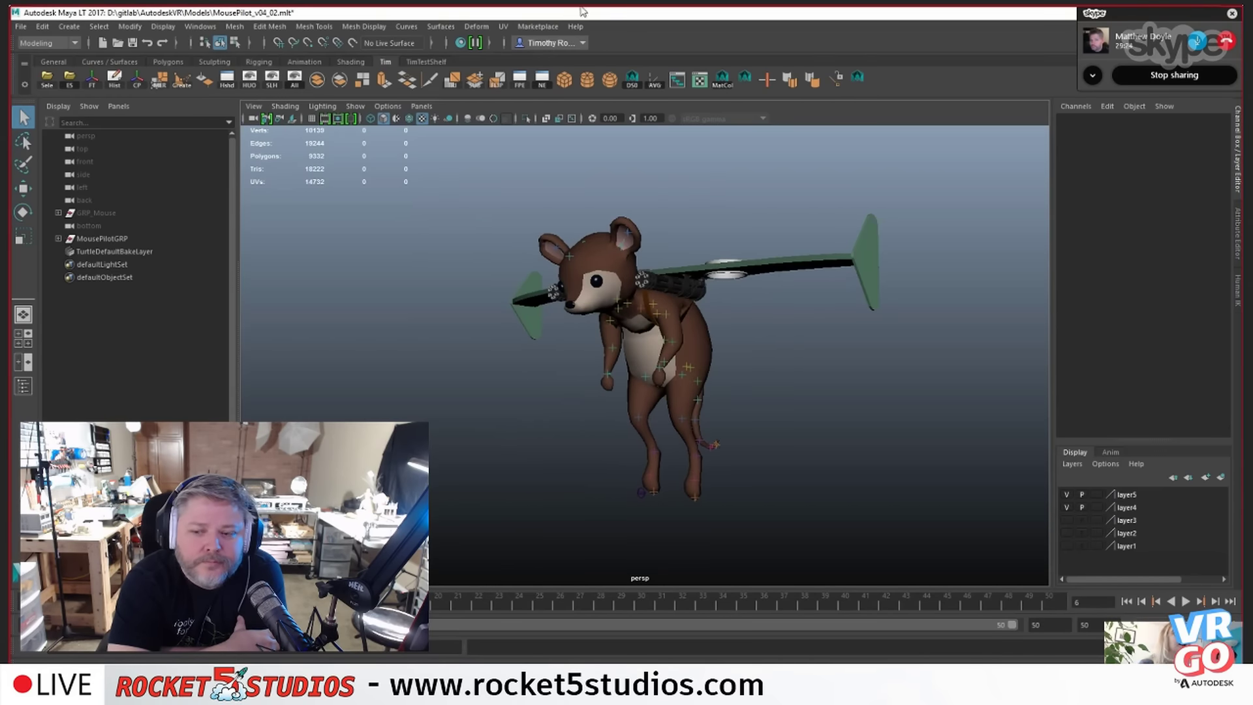
- Turn on X-ray display for the joints and select the Mouse_COG_Chest joint under MousePilotGRP
click(572, 118)
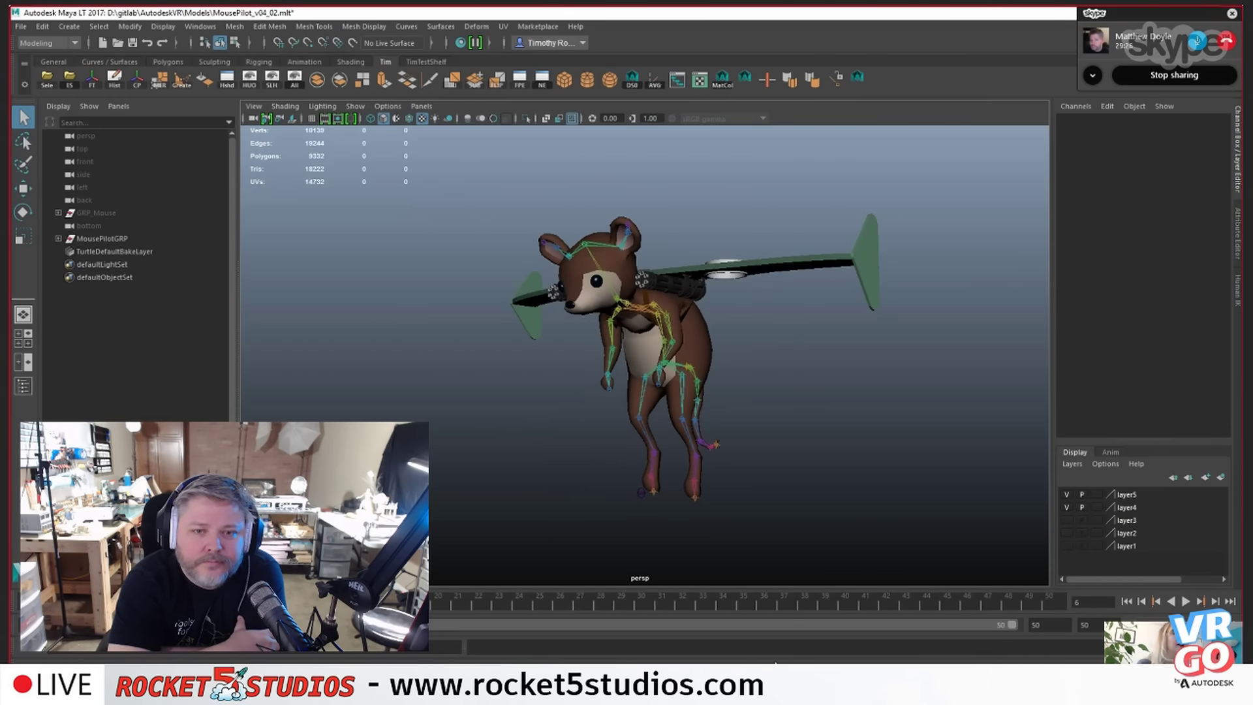
alt+drag(1004, 287, 867, 393)
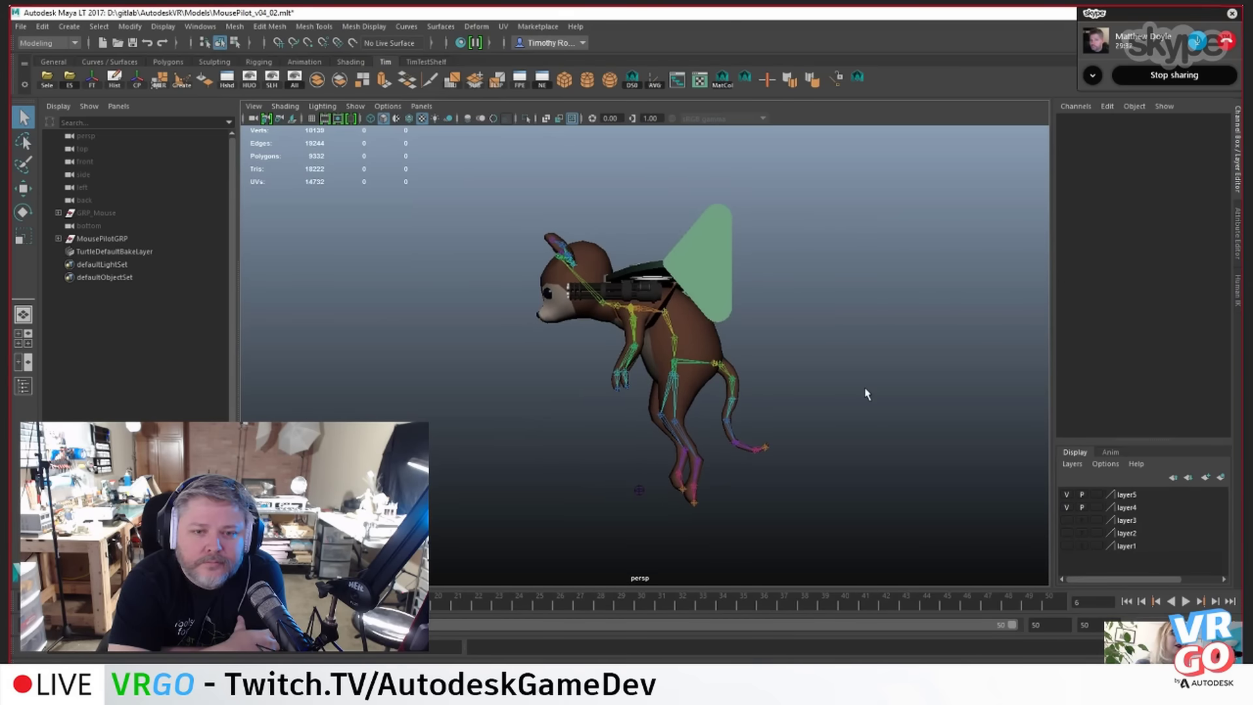
click(659, 317)
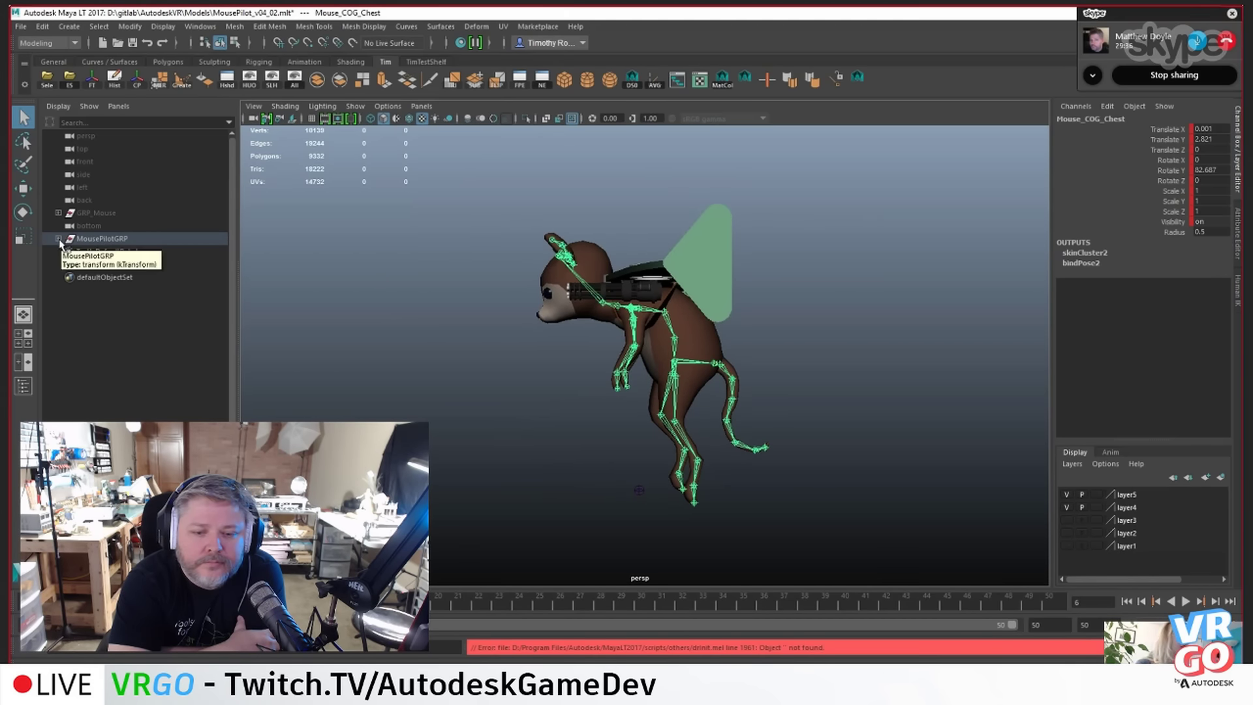
key(f)
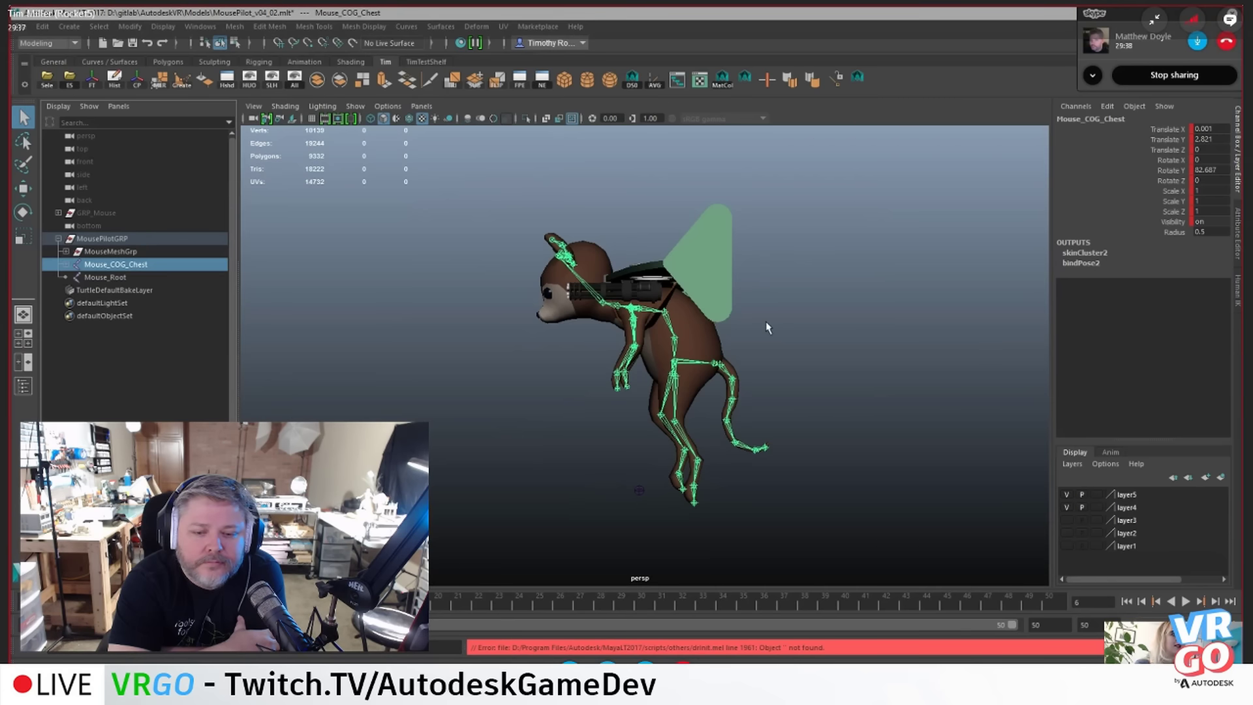
- Examine the highlighted skeleton from the side and front, and turn on the grid in the perspective view
mouse_move(573, 350)
alt+mouse_down()
mouse_move(588, 352)
mouse_move(577, 353)
alt+mouse_up()
alt+drag(569, 385, 822, 384)
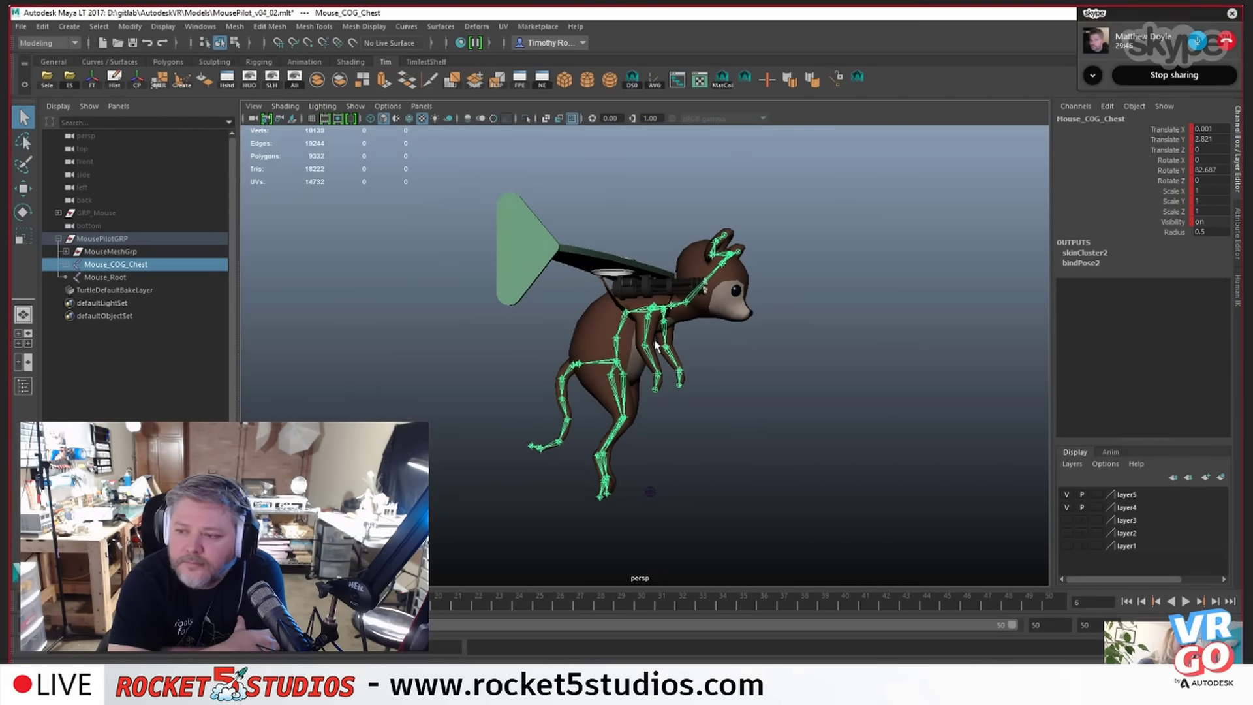
alt+drag(644, 375, 588, 385)
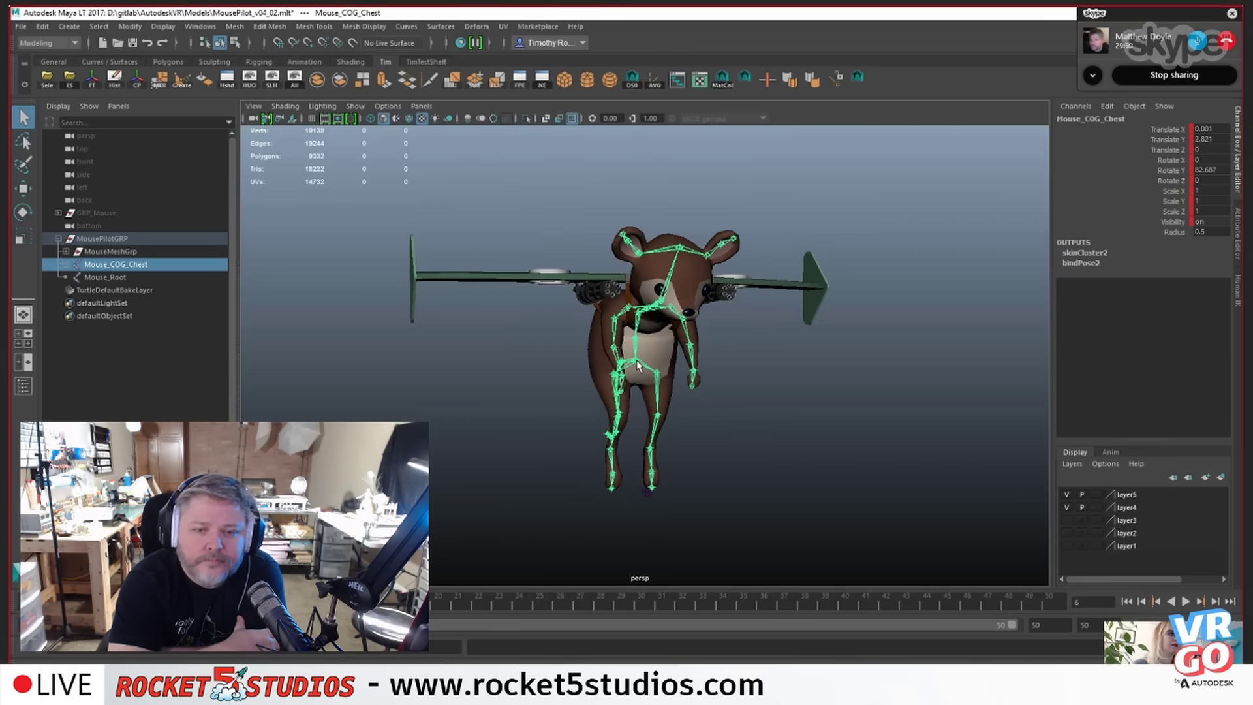
alt+drag(781, 420, 732, 418)
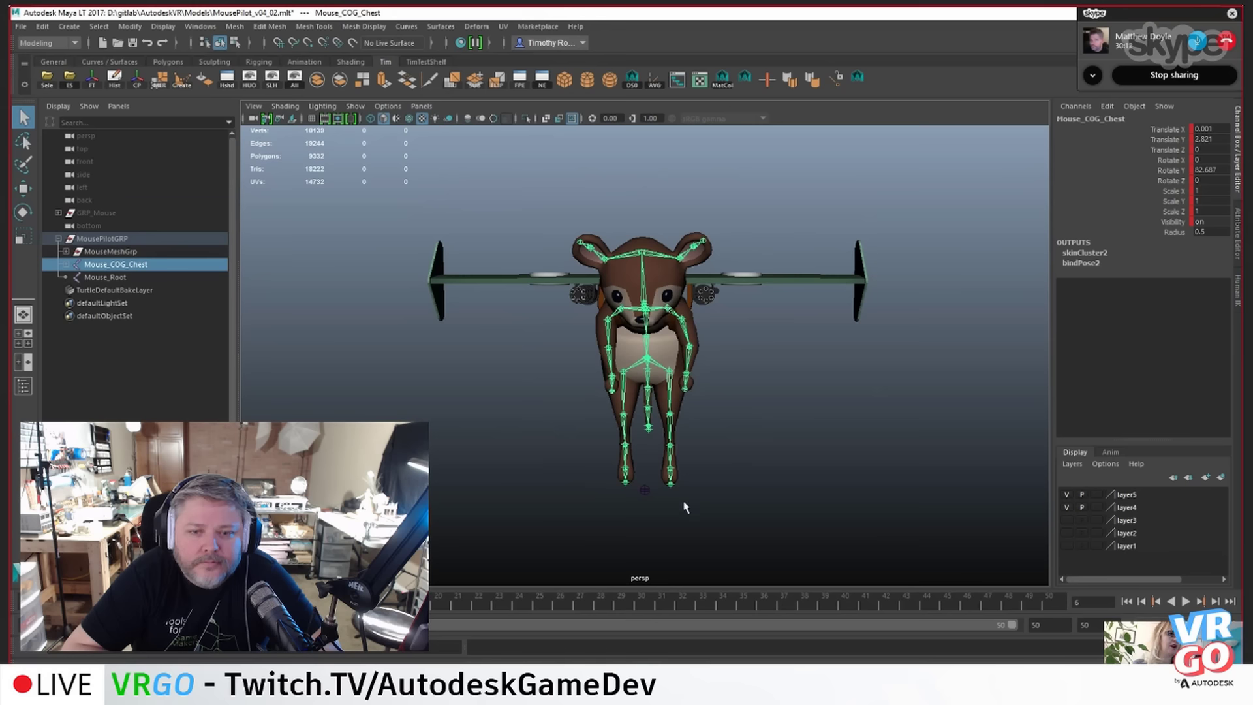
alt+drag(680, 504, 528, 496)
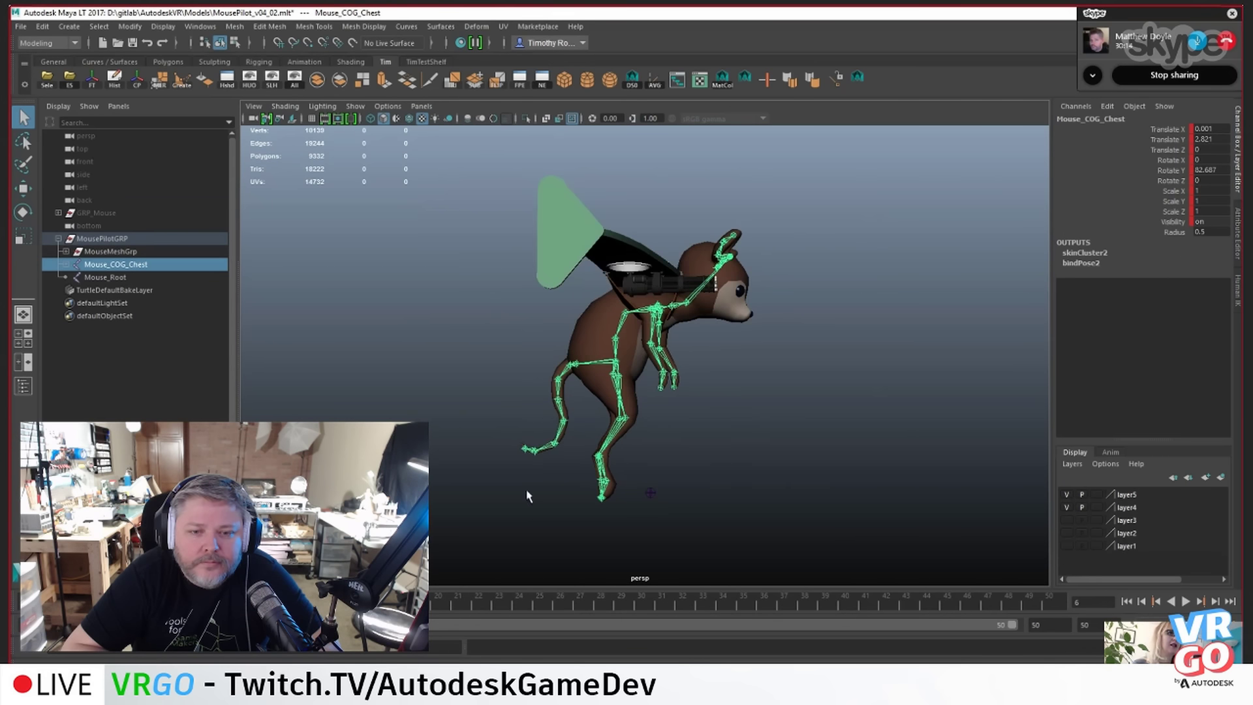
alt+drag(653, 491, 608, 502)
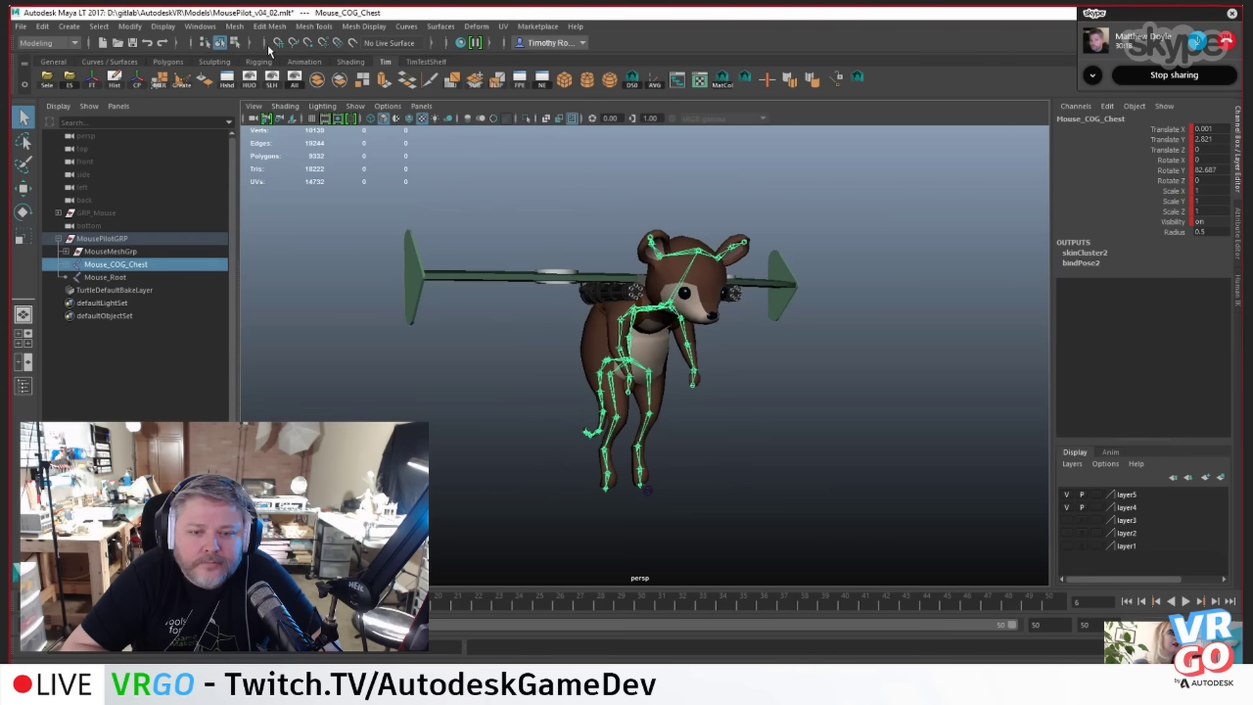
click(313, 118)
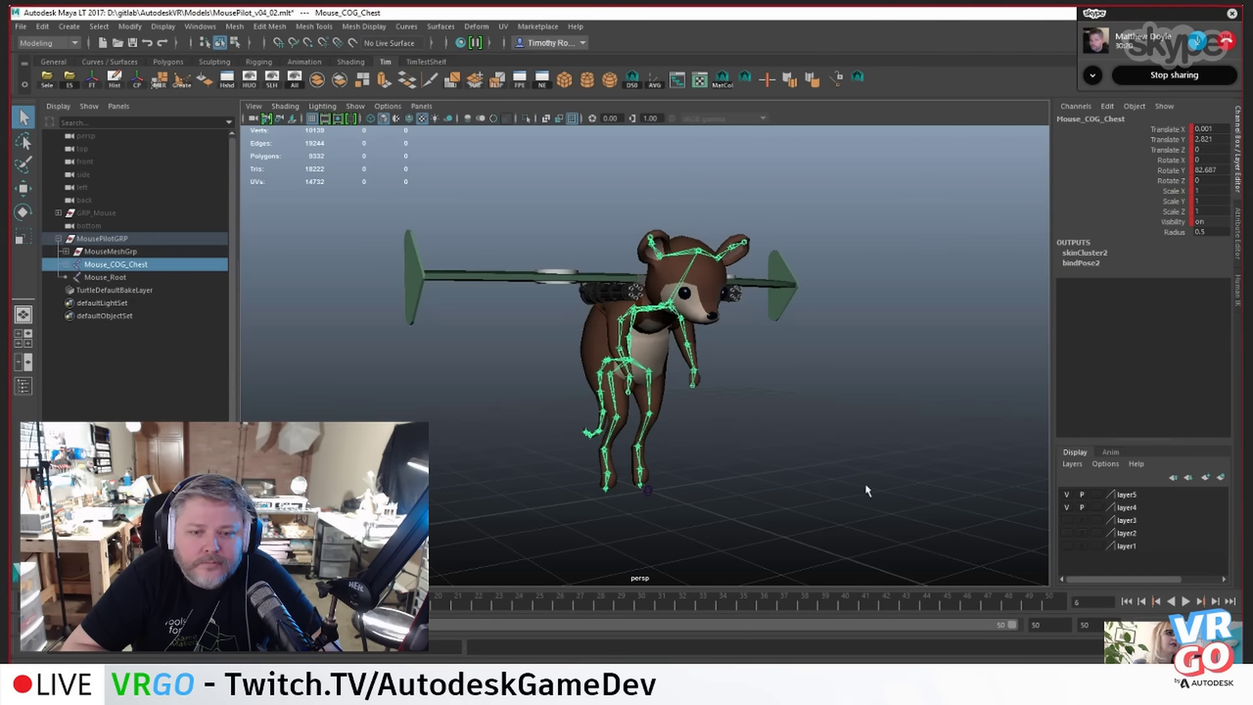
- Inspect the joint chains through the mouse's head, arms, legs and tail from the front and both sides
alt+drag(867, 491, 695, 498)
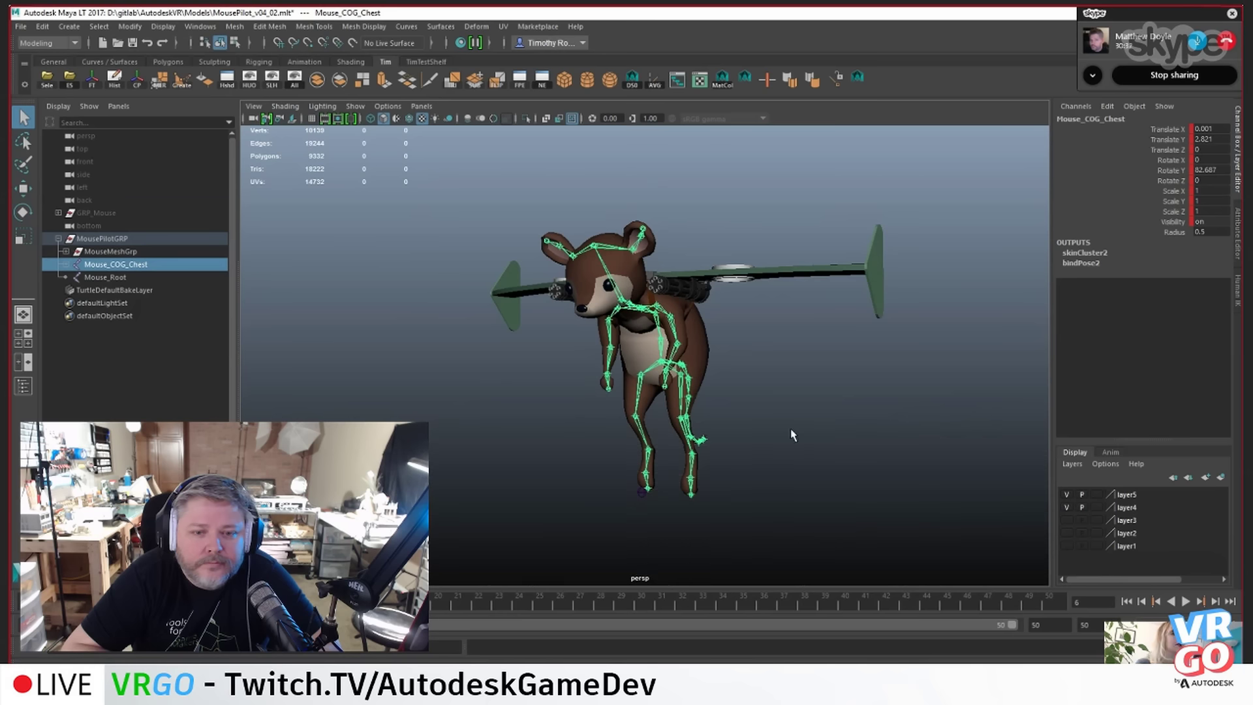
alt+drag(842, 439, 491, 379)
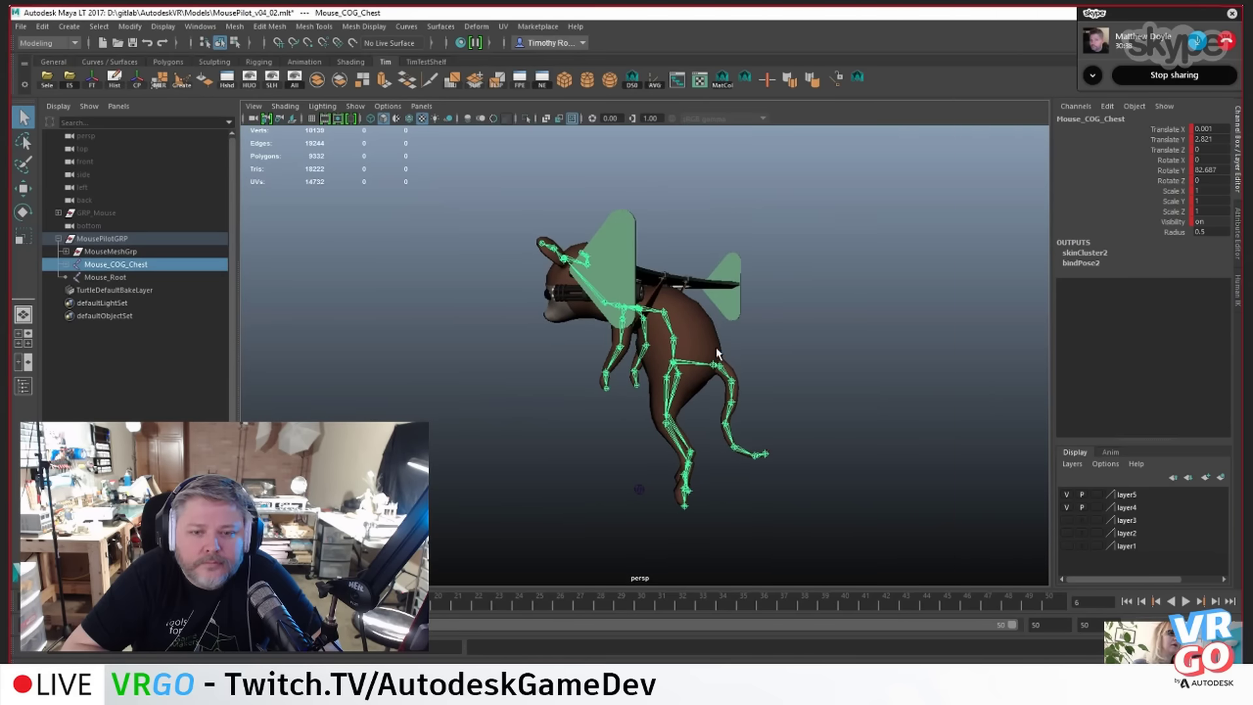
alt+drag(613, 398, 739, 406)
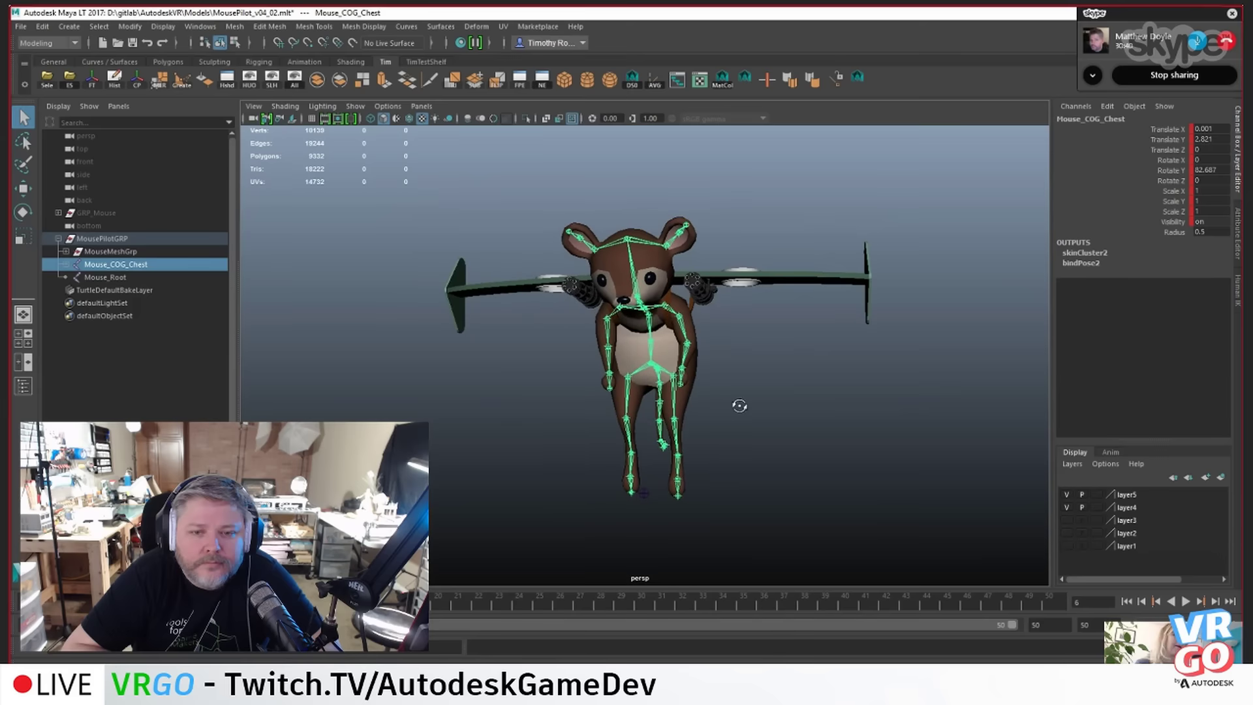
alt+drag(550, 470, 573, 453)
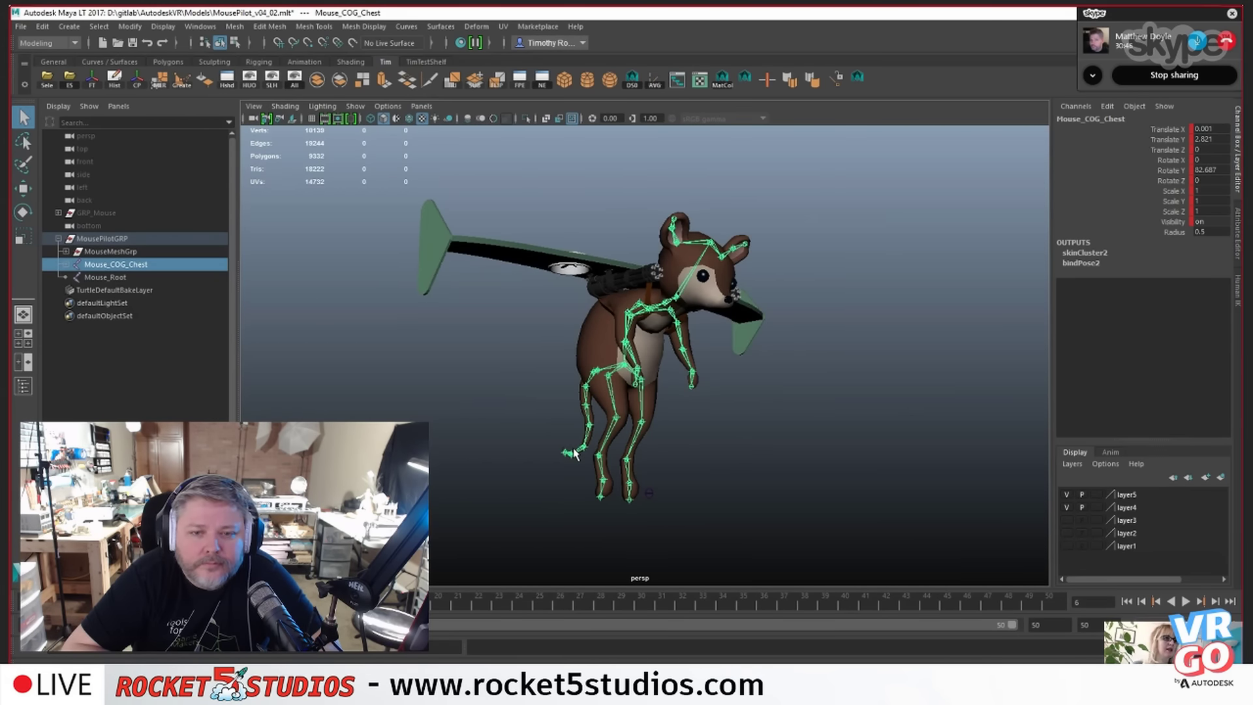
alt+drag(718, 427, 689, 436)
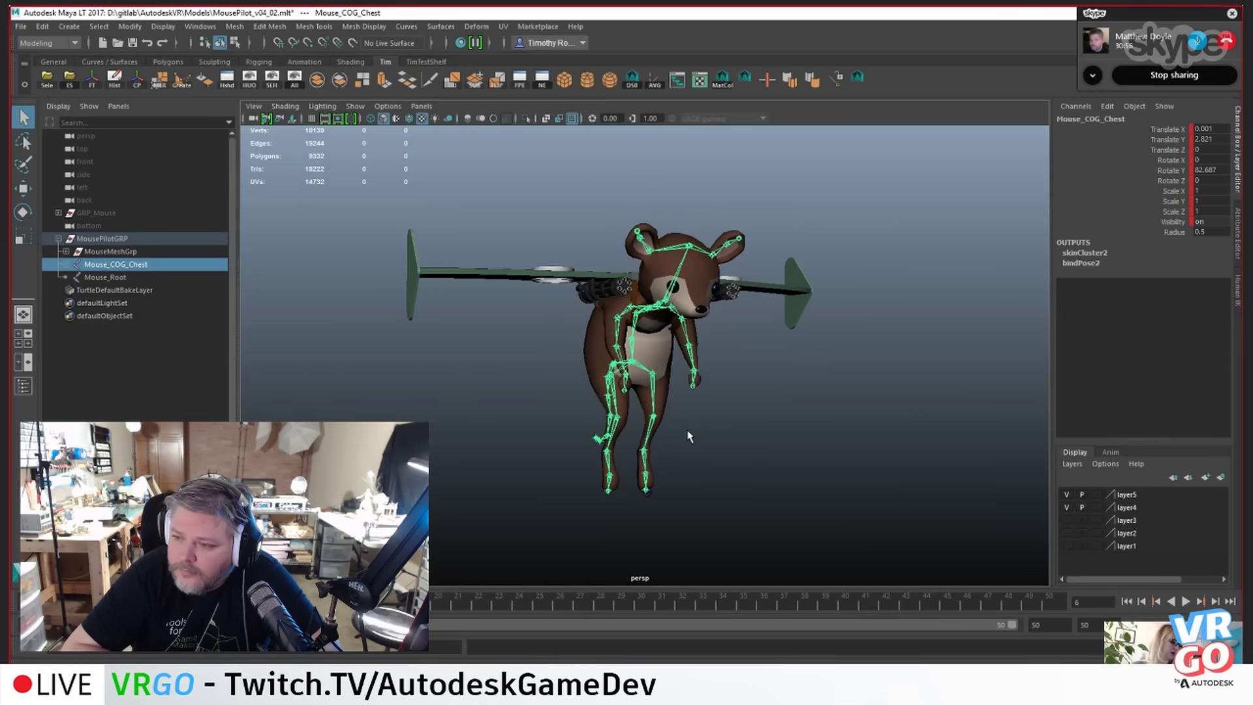
alt+drag(696, 438, 650, 487)
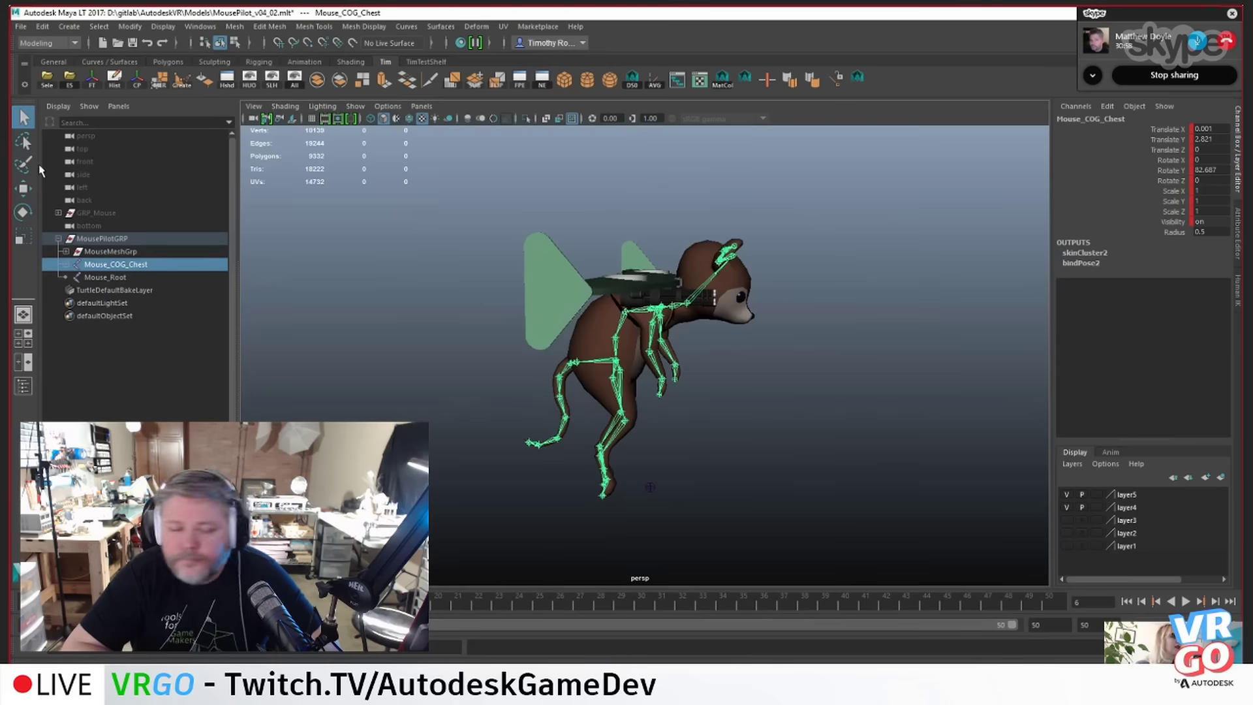
- Turn off X-ray display for the joints, view the character with only its handles from the front, and restore the joint X-ray
click(354, 107)
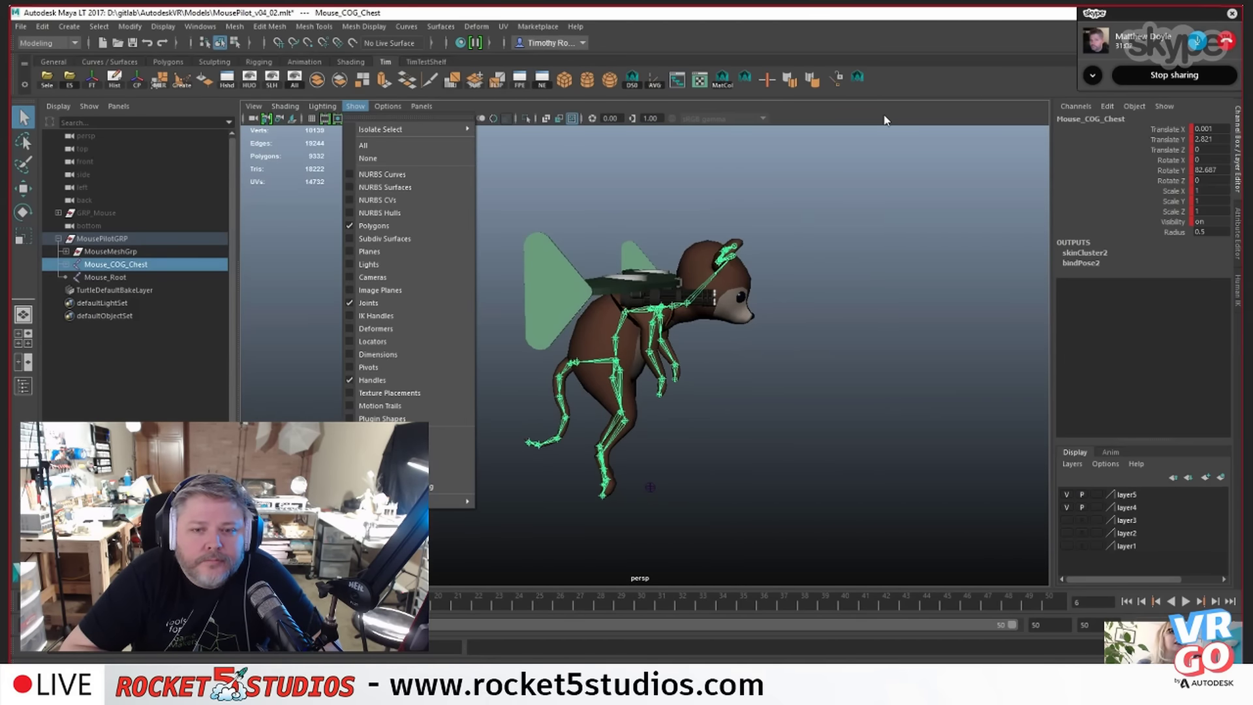
click(606, 136)
click(572, 118)
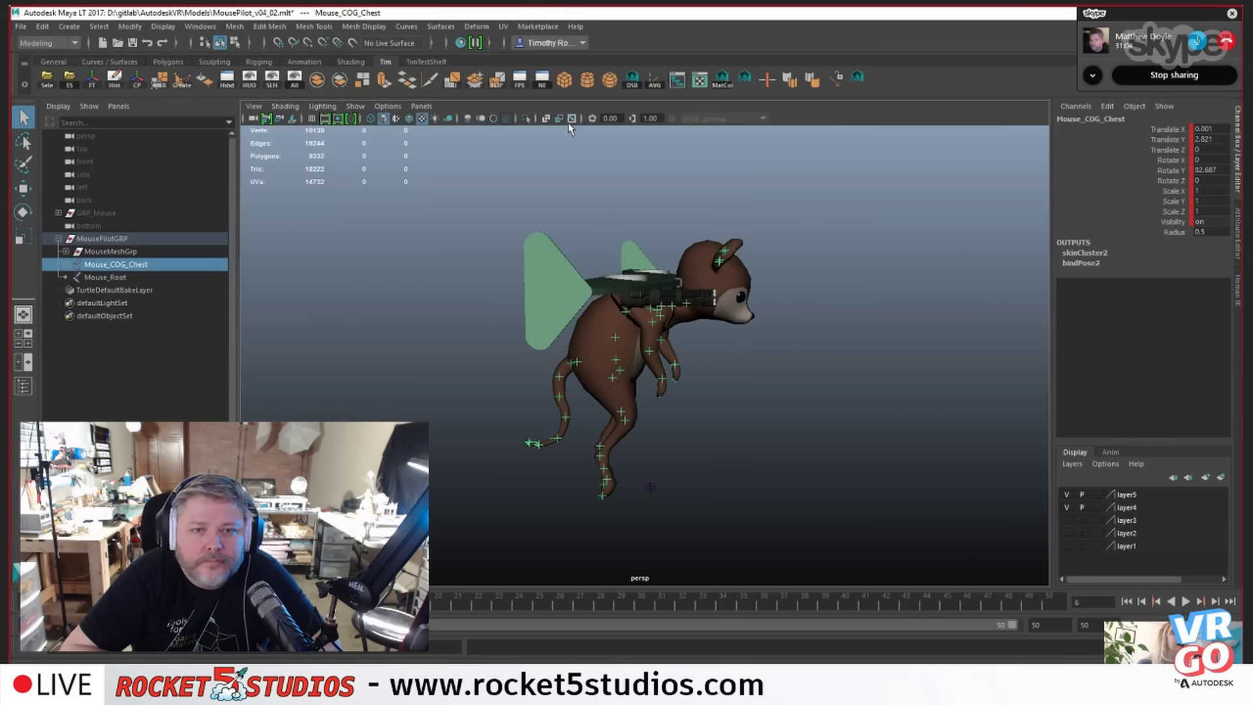
alt+drag(865, 461, 699, 452)
click(573, 118)
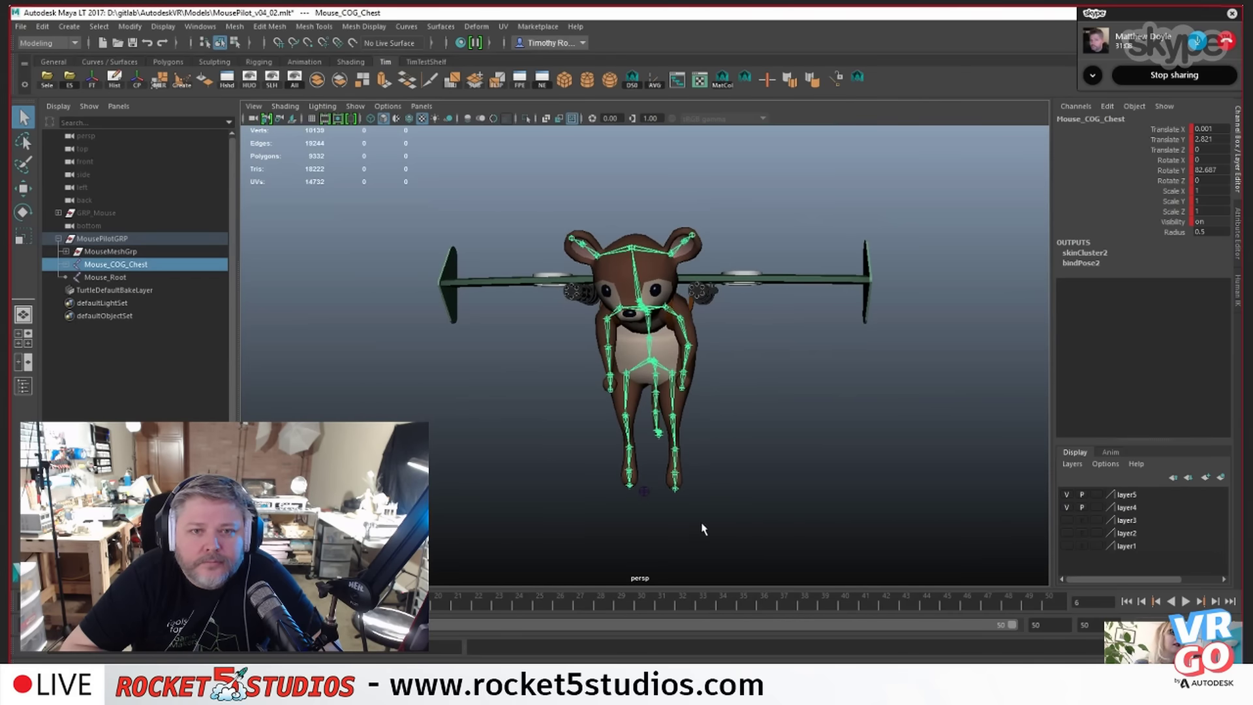
- Toggle off the selection handle of the Mouse_Wrist_L joint and turn off X-ray display for the joints
click(685, 380)
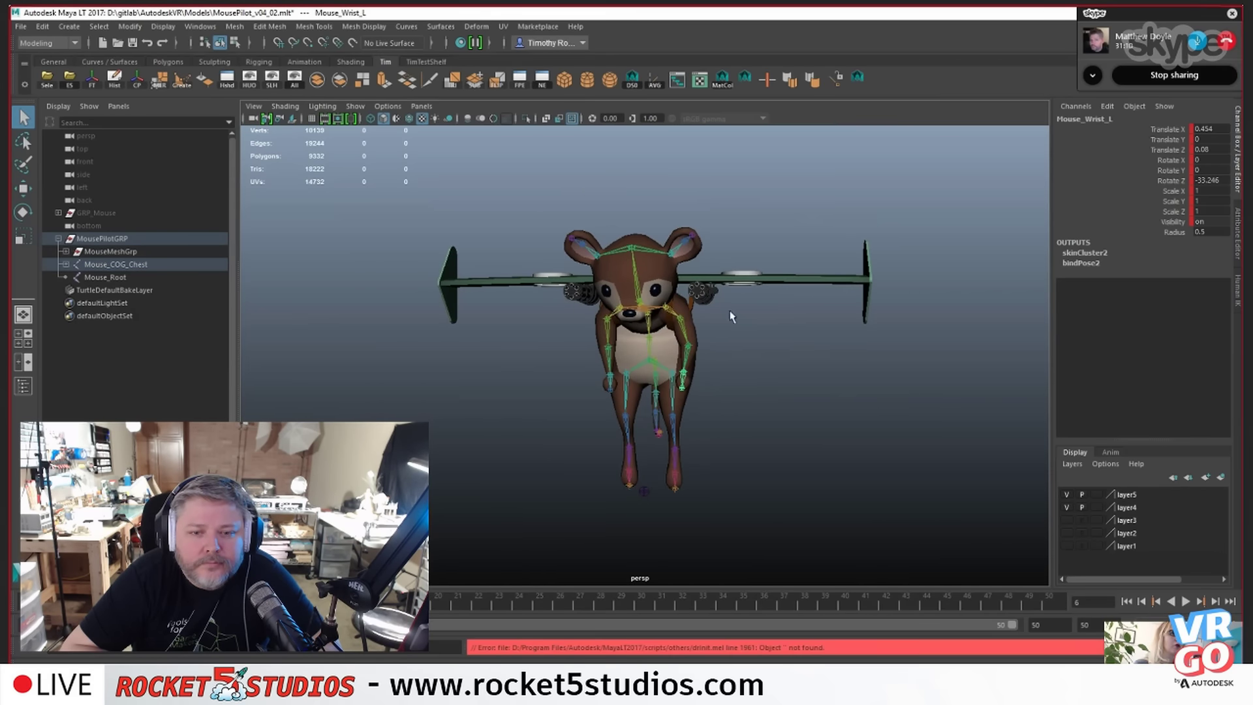
click(161, 26)
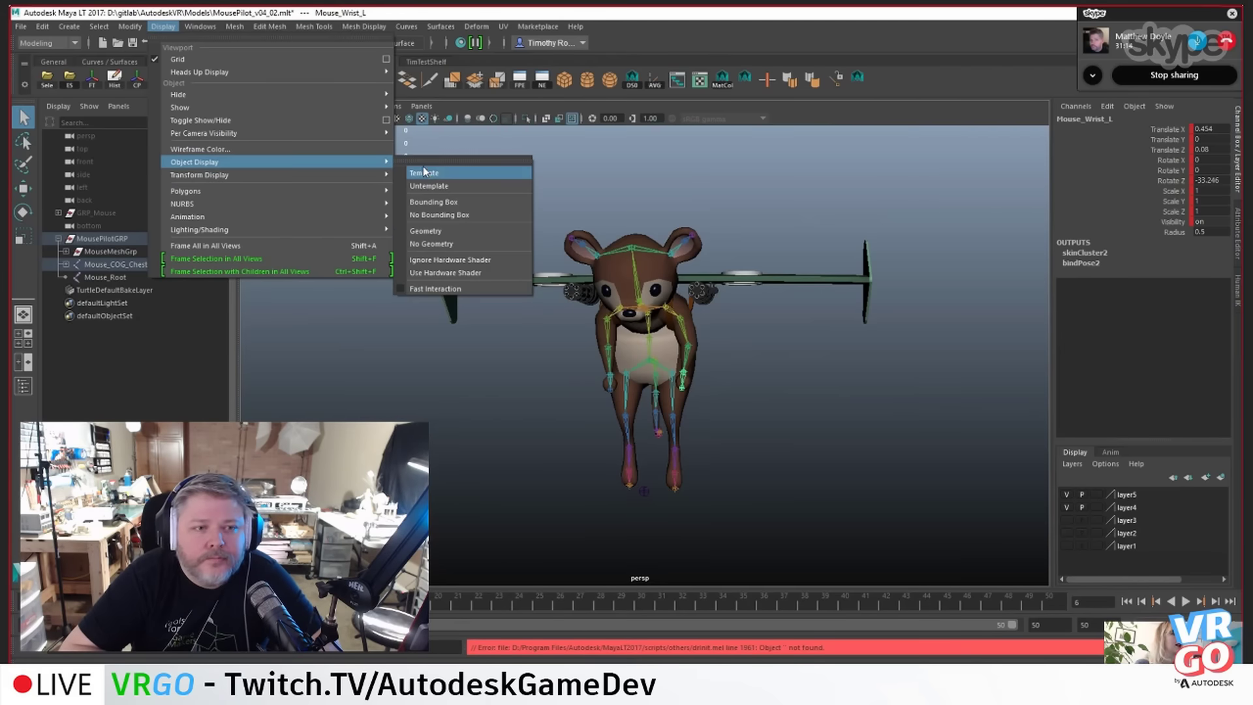
mouse_move(393, 175)
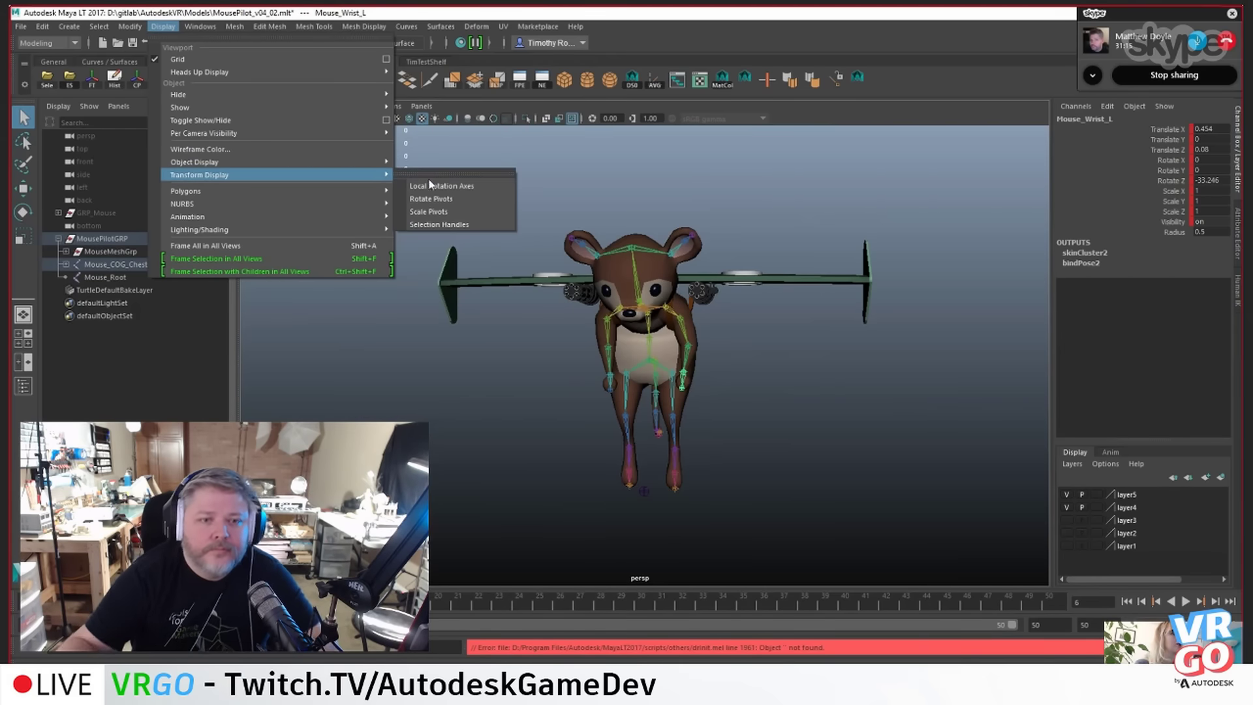
click(456, 225)
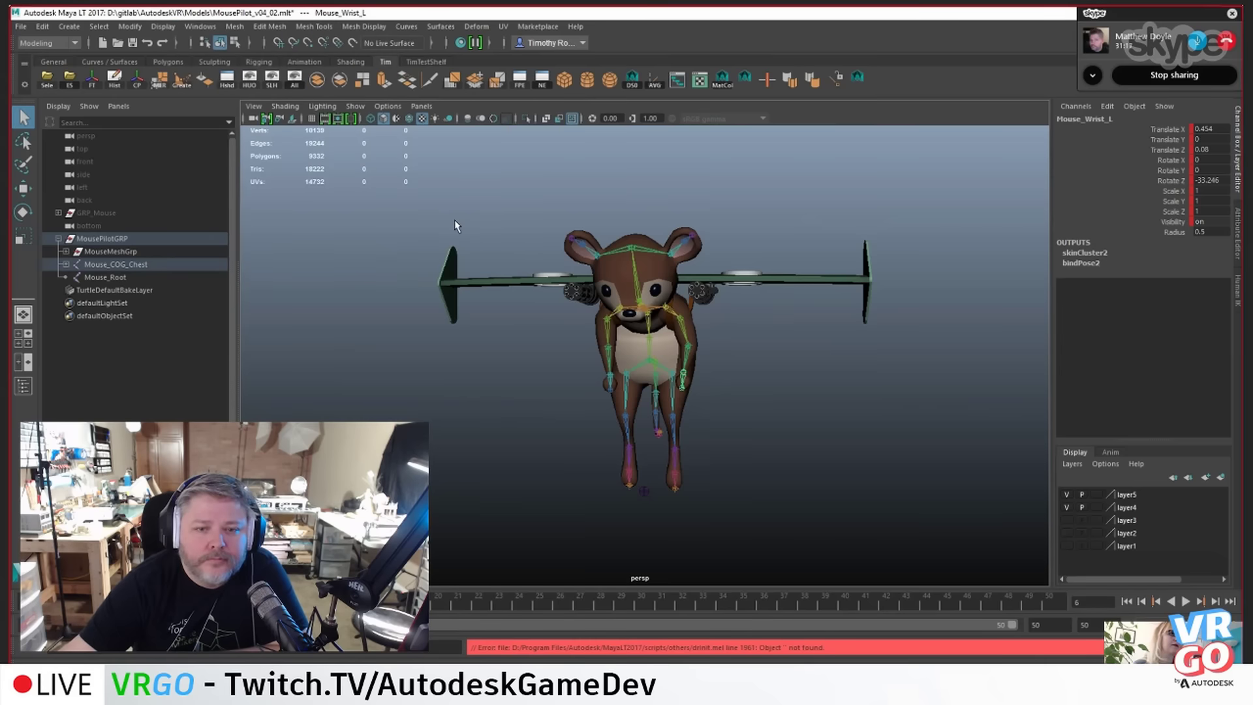
click(573, 119)
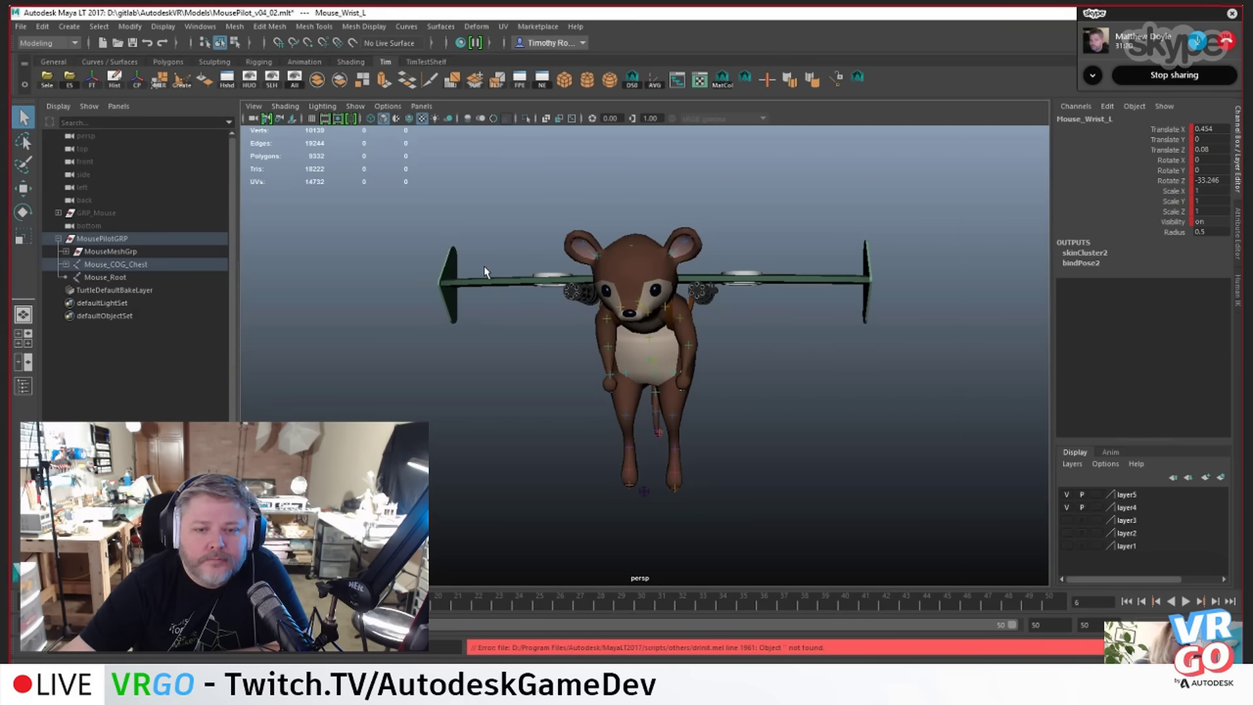
- Toggle the selection handle of the Mouse_Wrist_L joint back on and view the handles from several angles
alt+drag(674, 385, 627, 383)
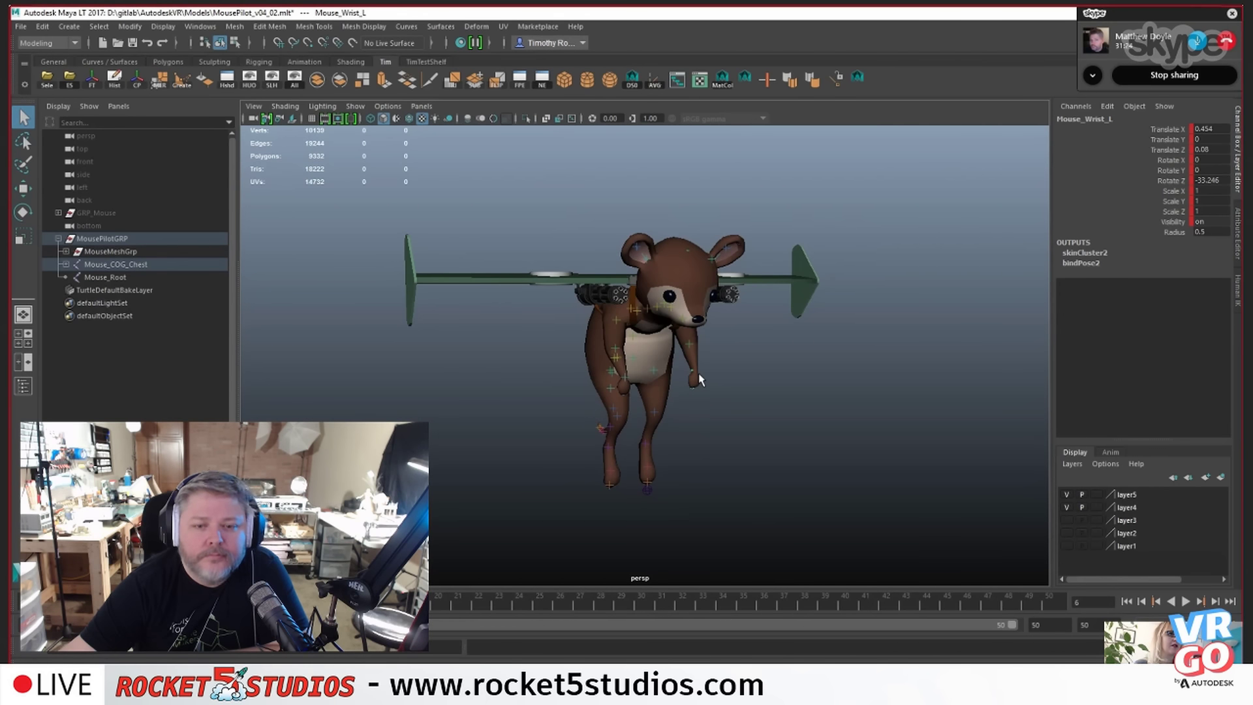
click(130, 27)
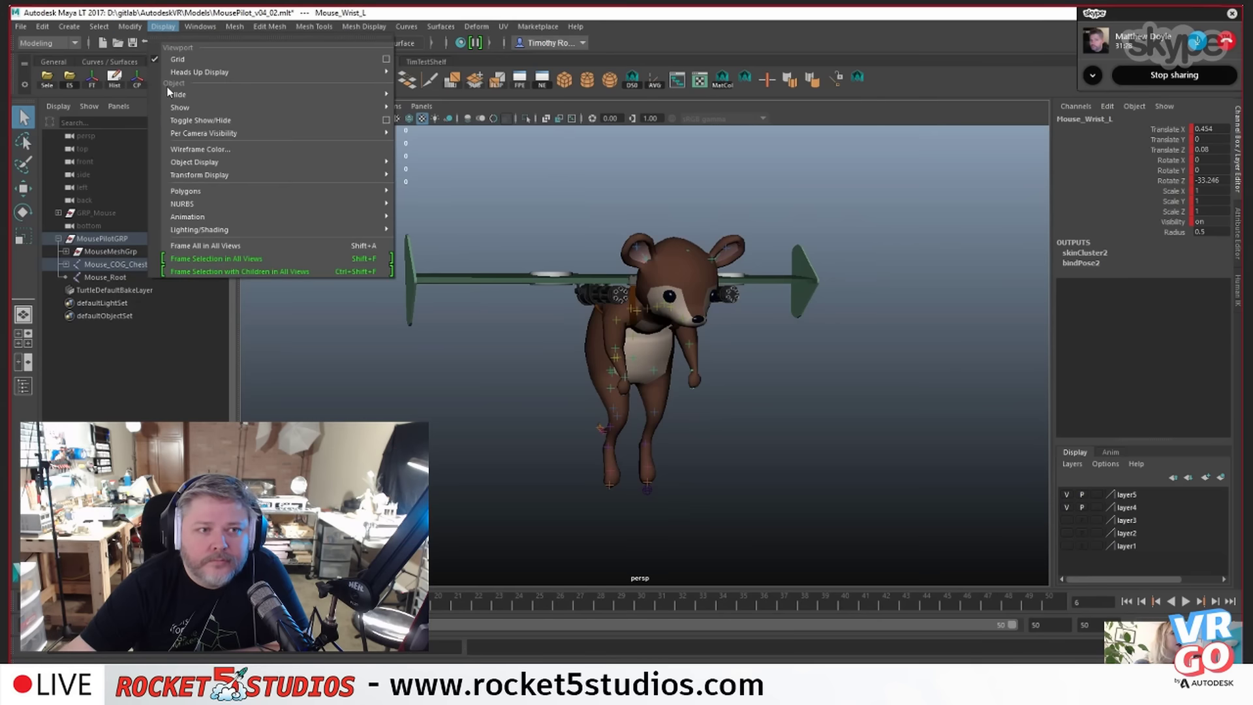
mouse_move(199, 176)
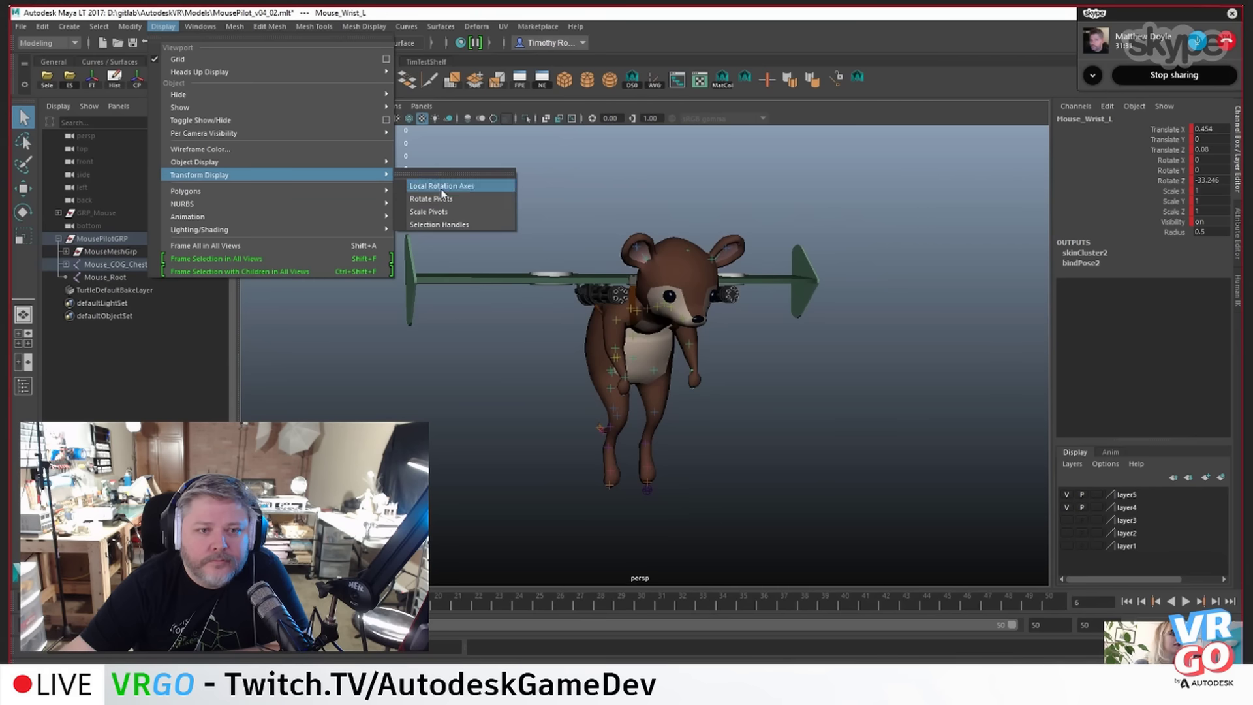
click(469, 225)
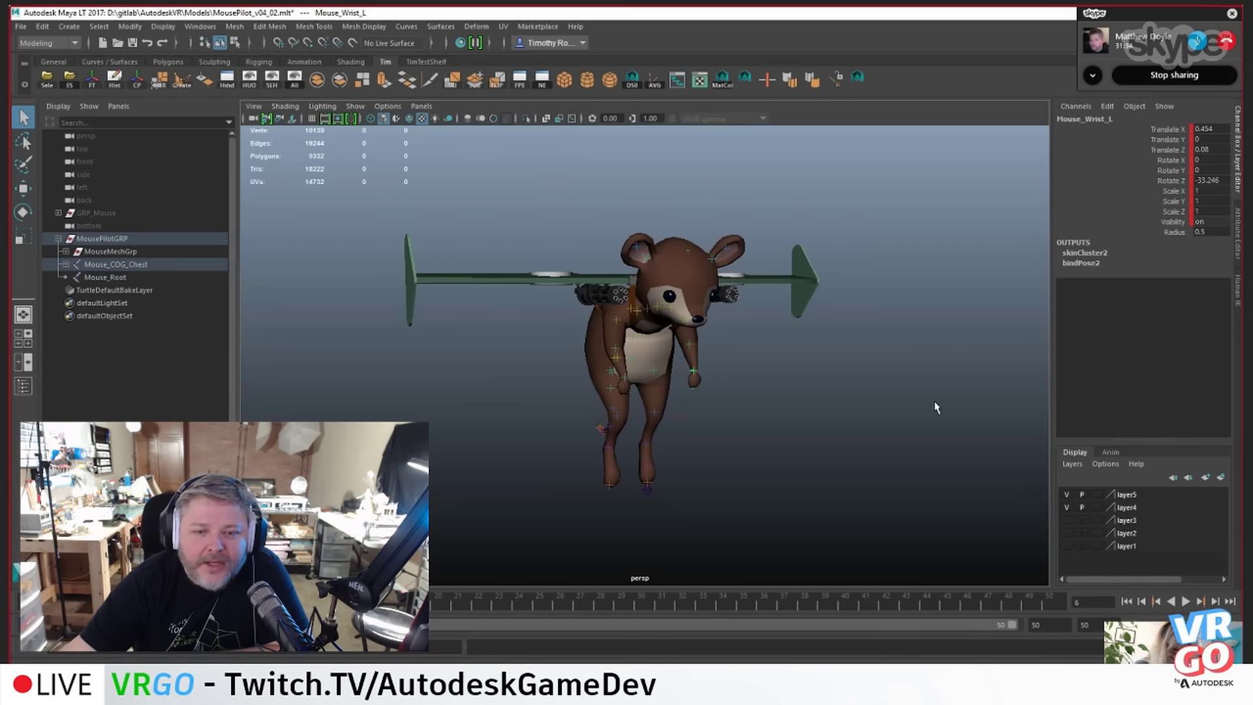
alt+drag(909, 400, 817, 393)
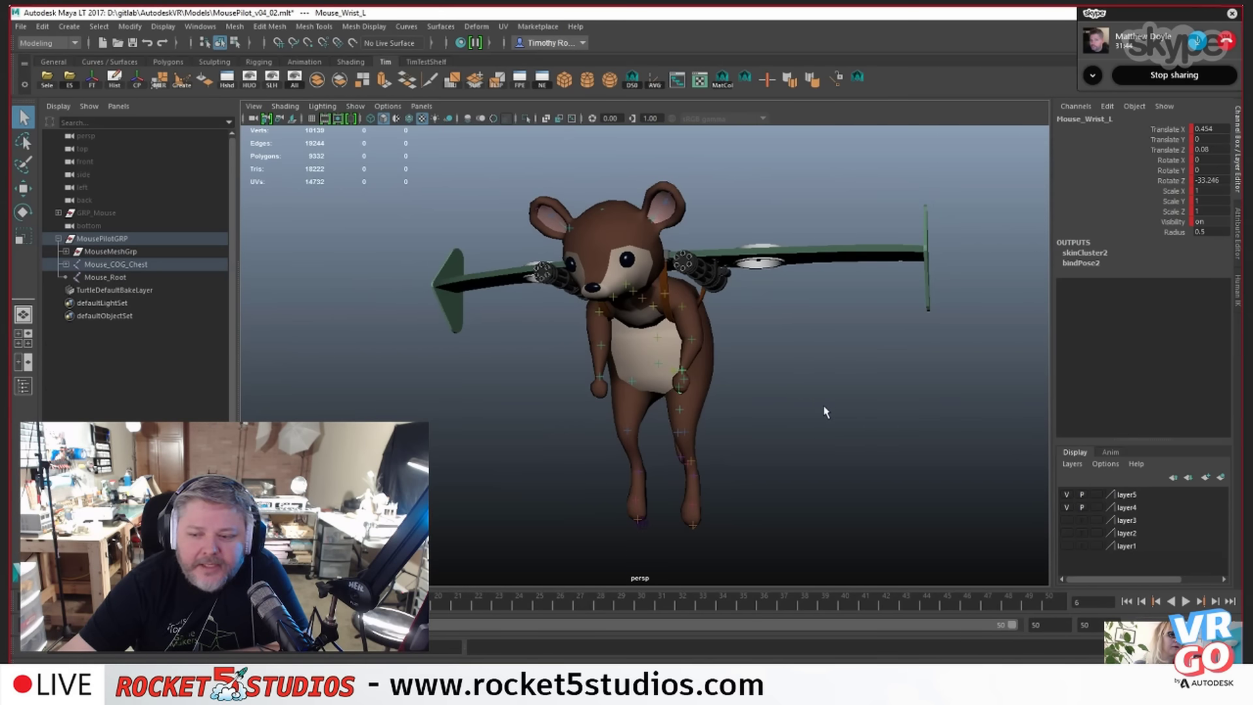
alt+drag(800, 405, 871, 404)
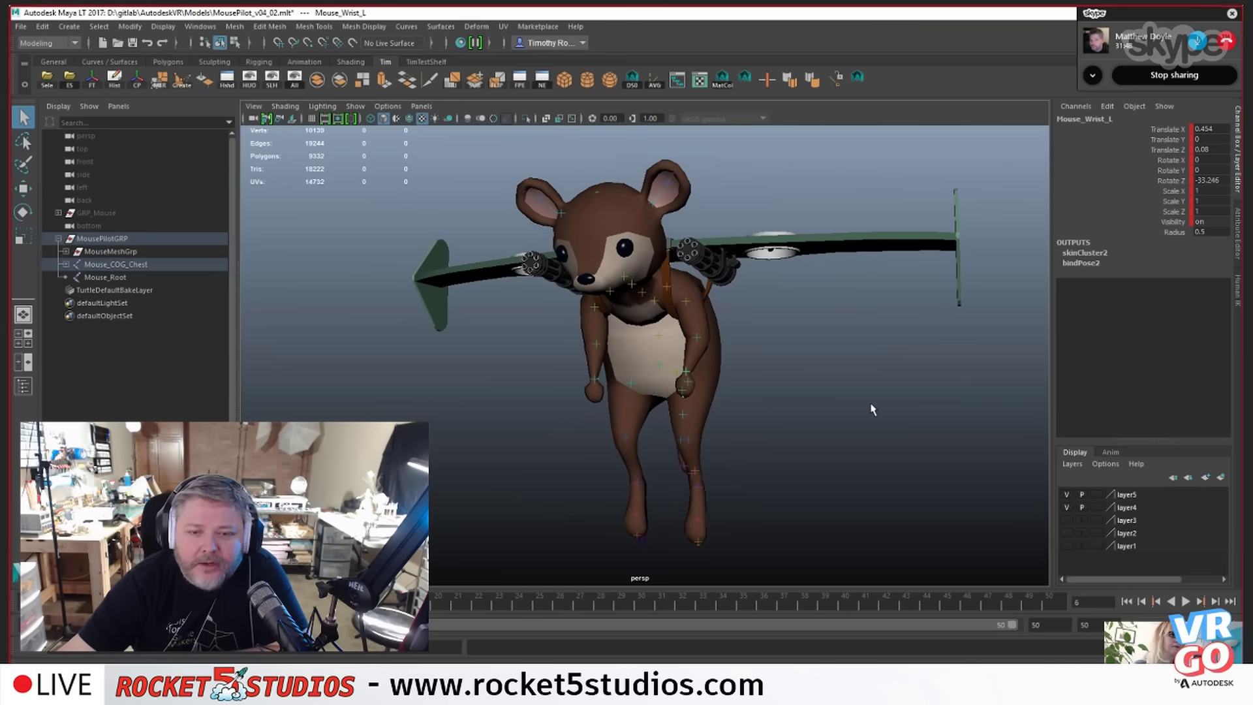
alt+drag(777, 413, 734, 411)
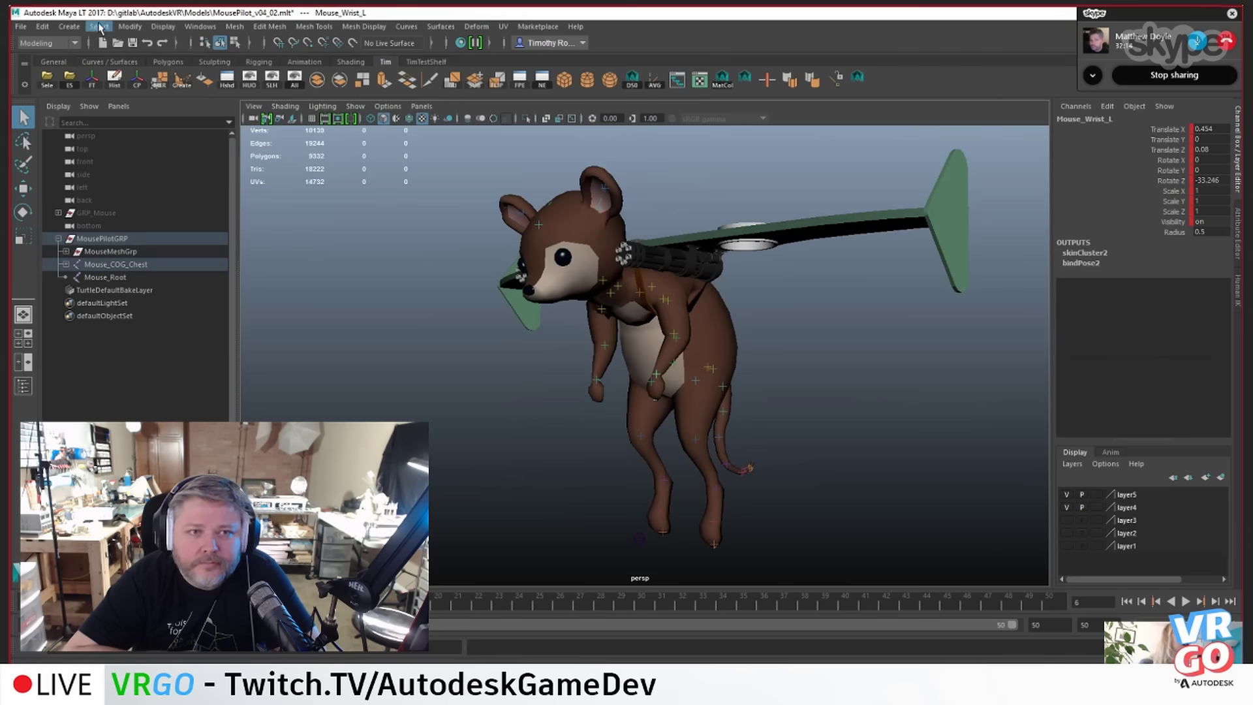
- Open the Dope Sheet for the wrist joint, move and shrink its window over the outliner, and frame the keys
click(190, 26)
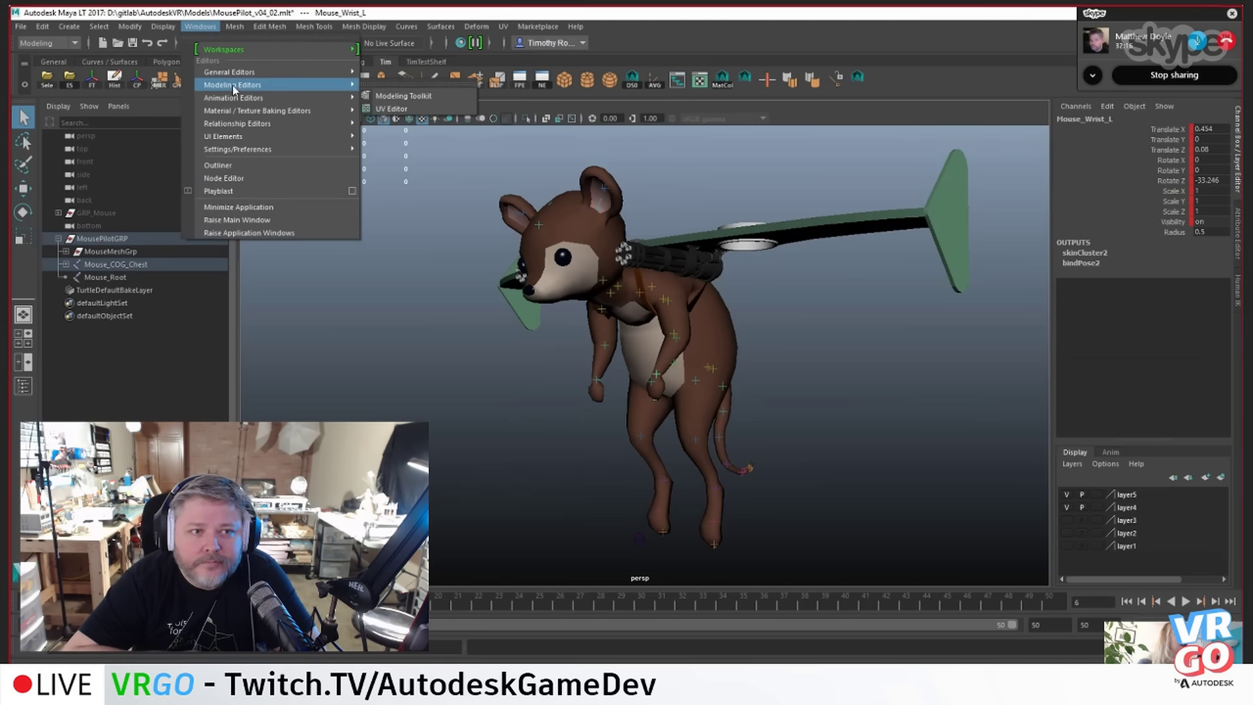
mouse_move(238, 96)
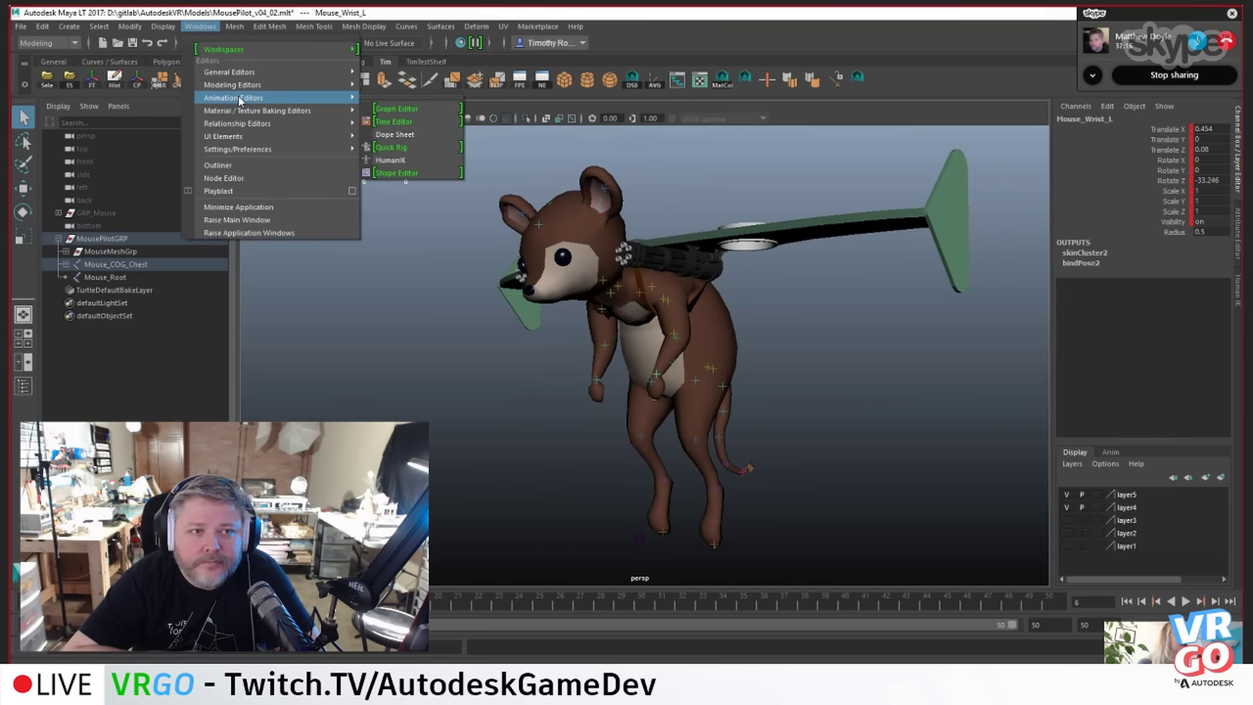
click(411, 133)
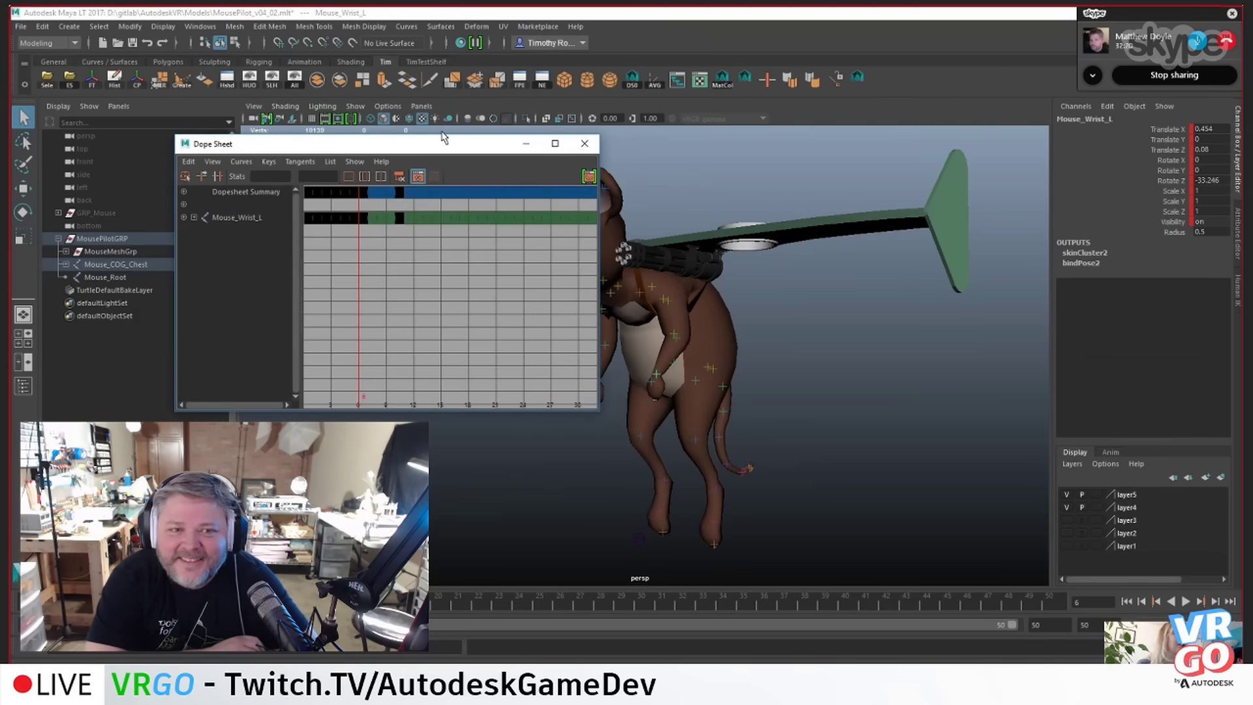
drag(442, 144, 355, 71)
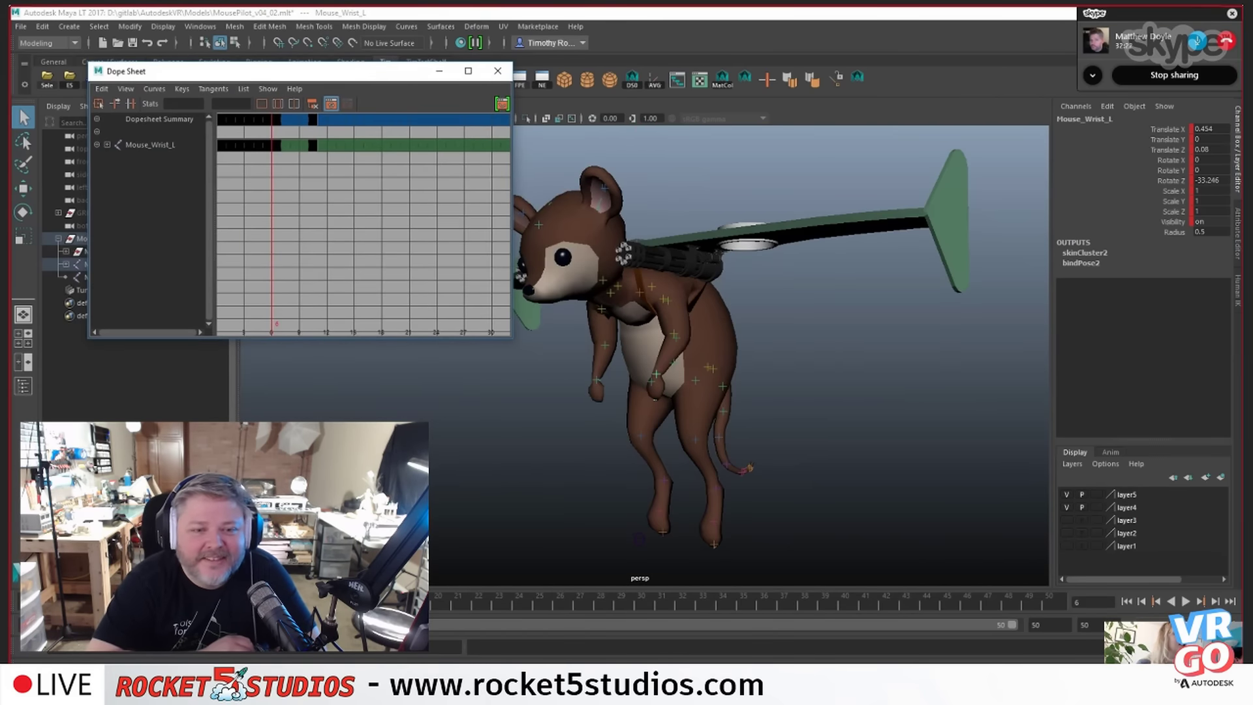
drag(348, 338, 324, 209)
key(f)
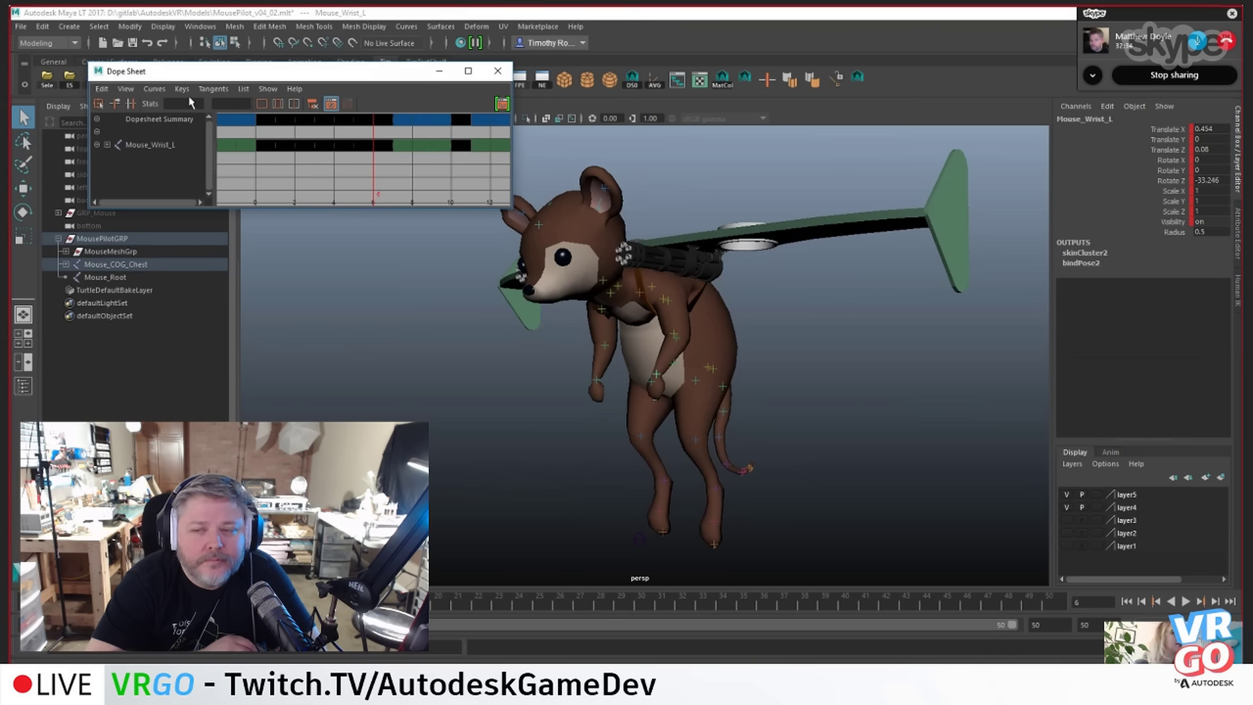
- Show the Scene Summary row in the Dope Sheet and shift the window slightly down
click(152, 90)
mouse_move(126, 89)
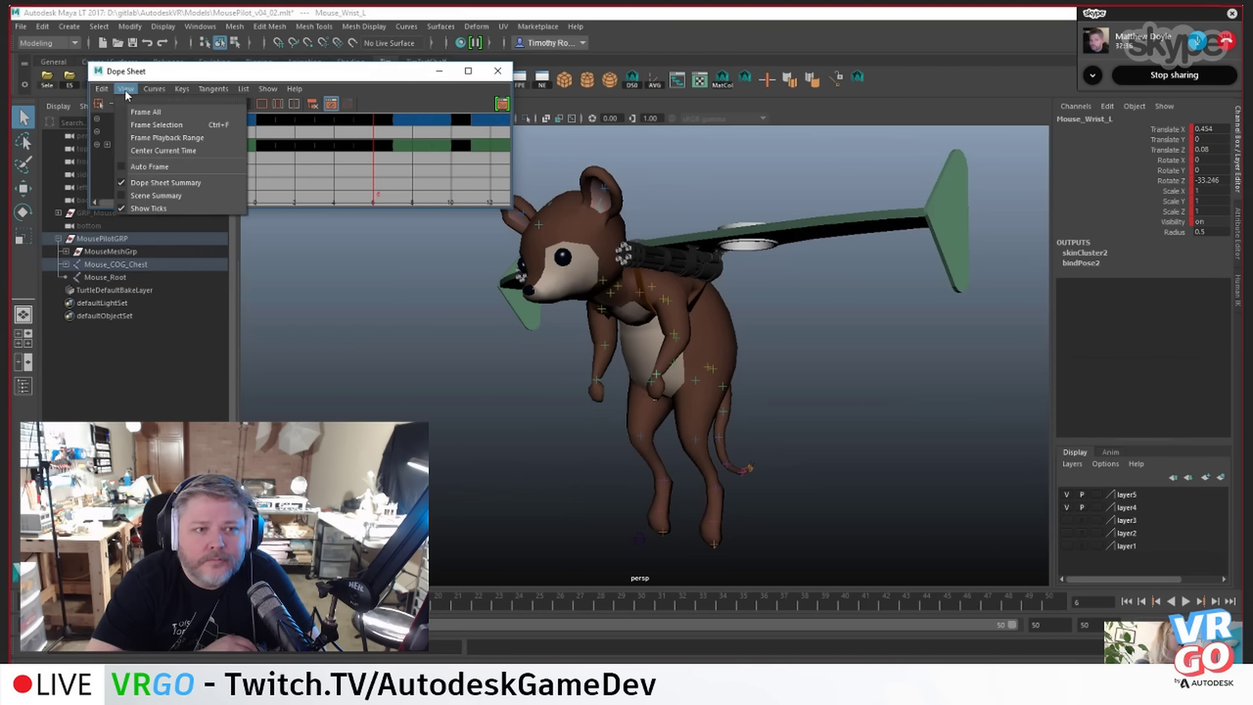
click(148, 196)
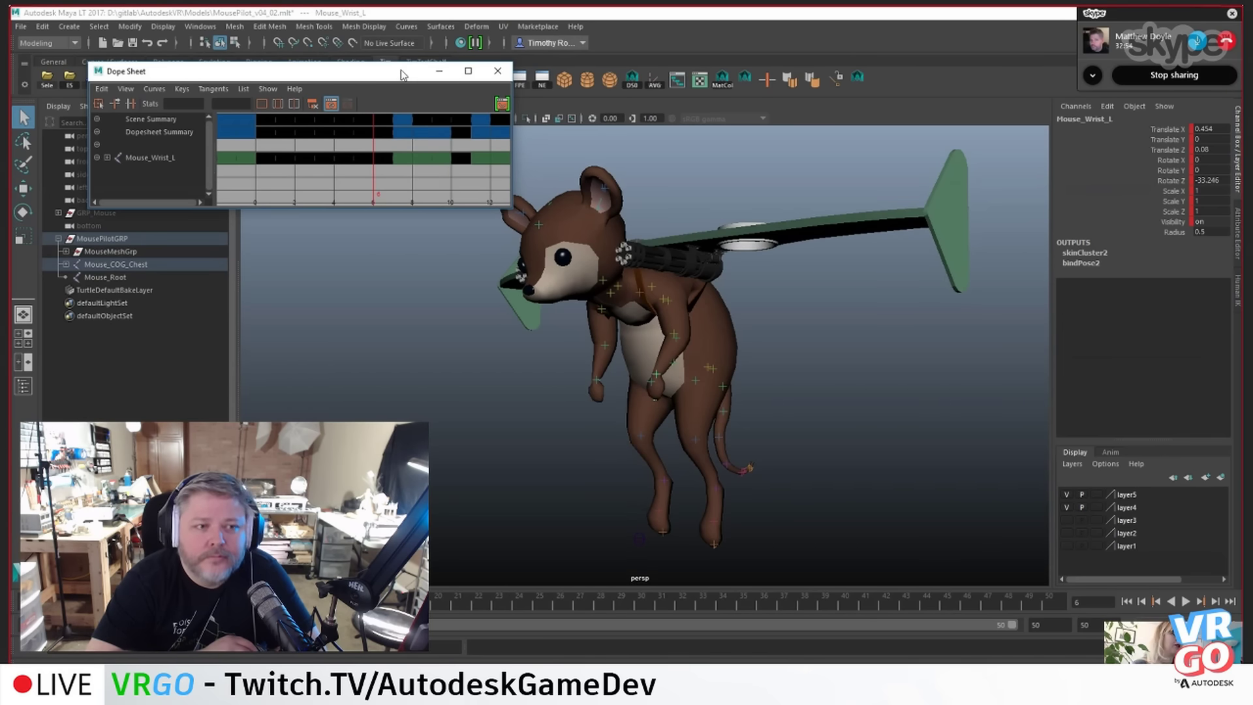
drag(399, 69, 399, 77)
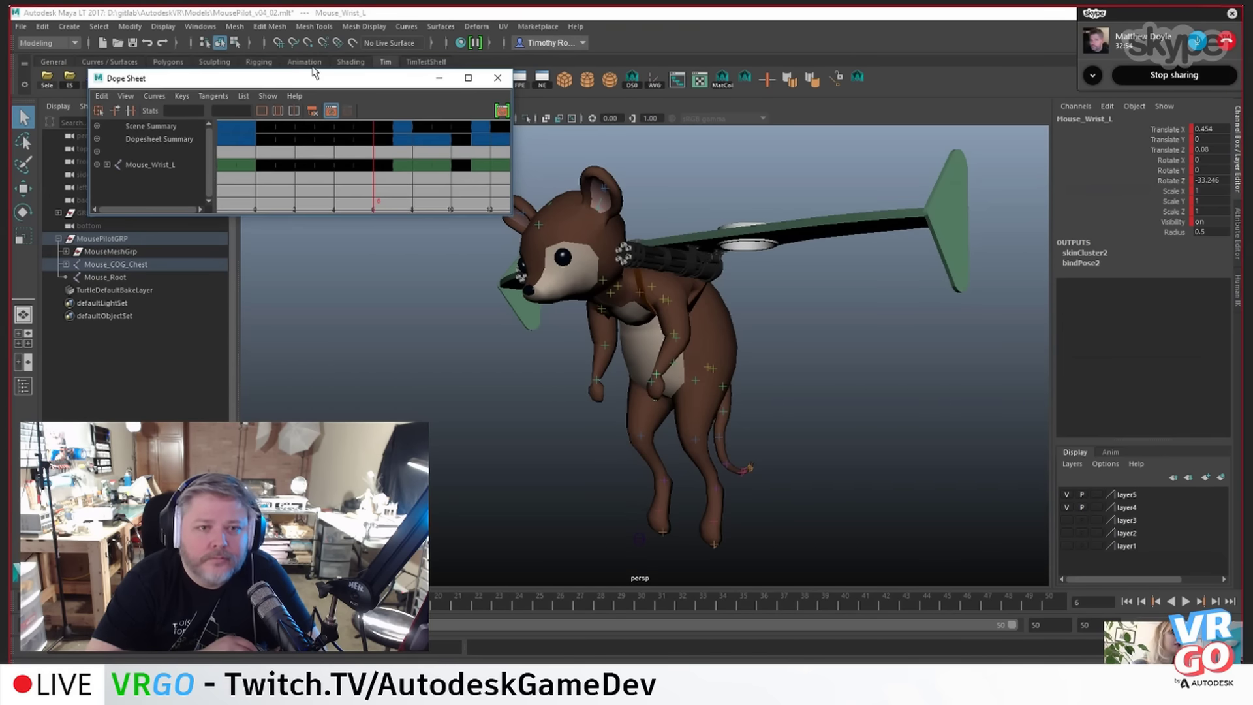
- Open the Graph Editor, examine the wrist joint's animation curves, and close the editor
click(235, 29)
mouse_move(162, 30)
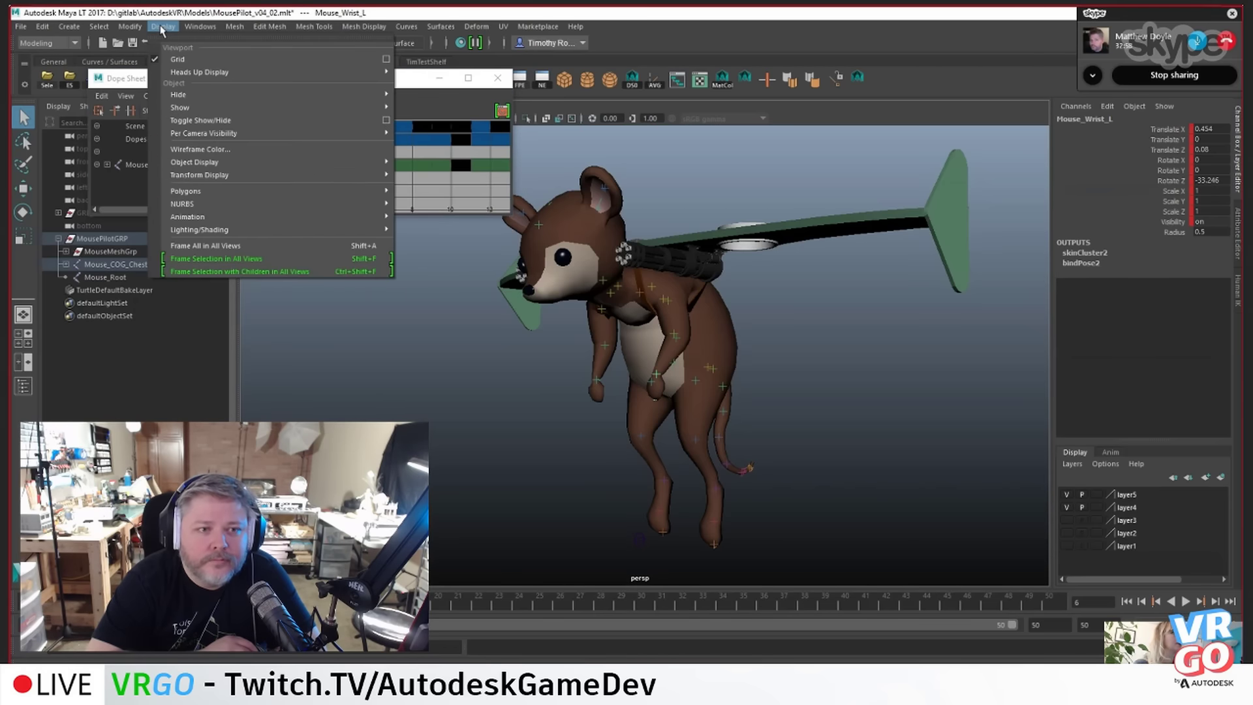
mouse_move(199, 26)
mouse_move(245, 98)
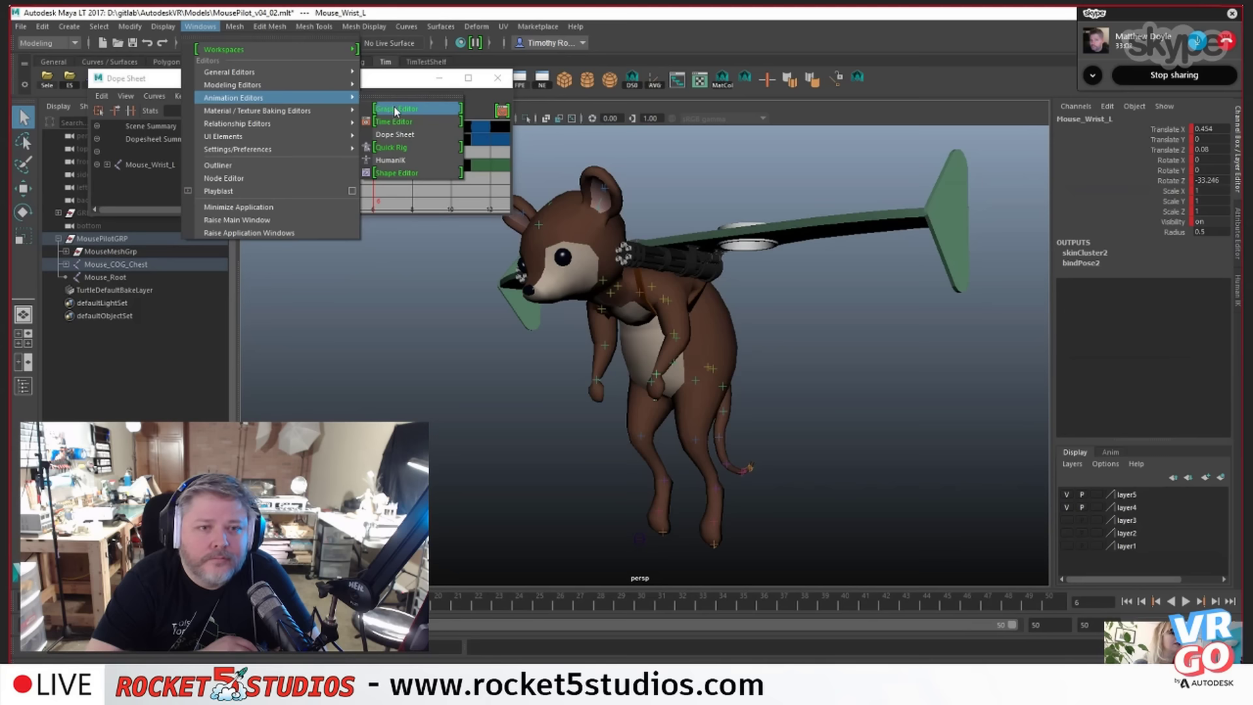
click(394, 110)
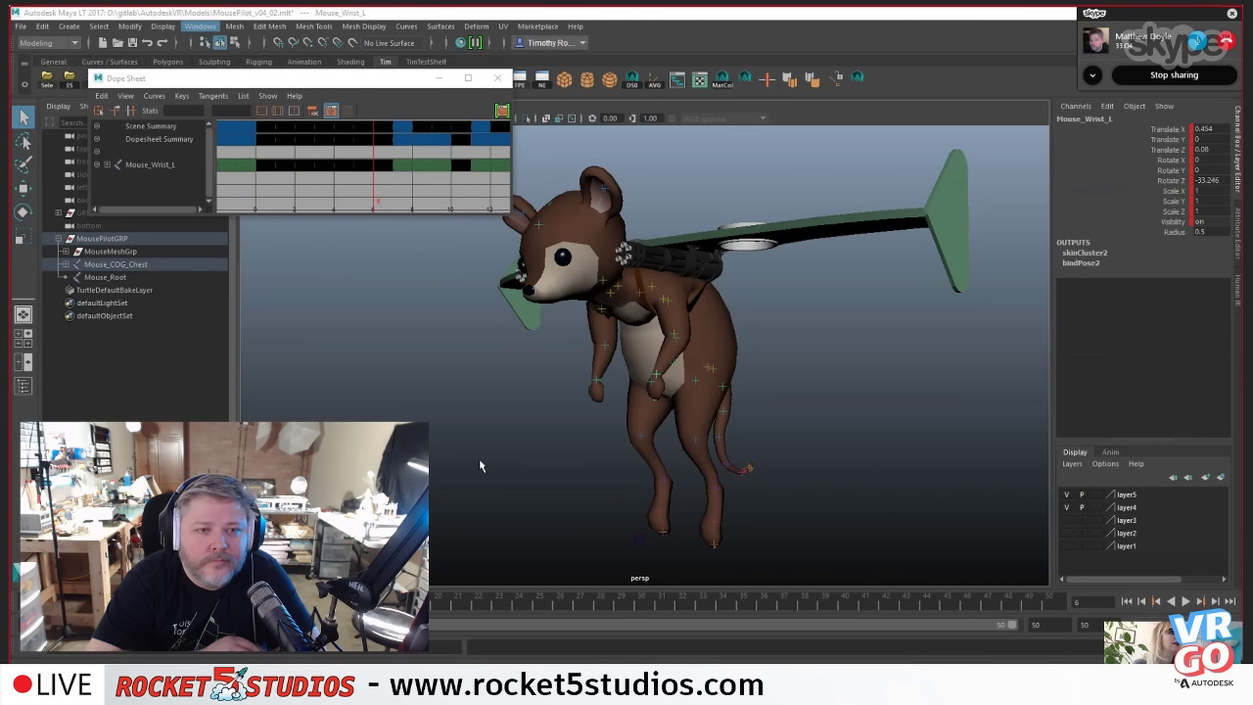
drag(421, 144, 570, 252)
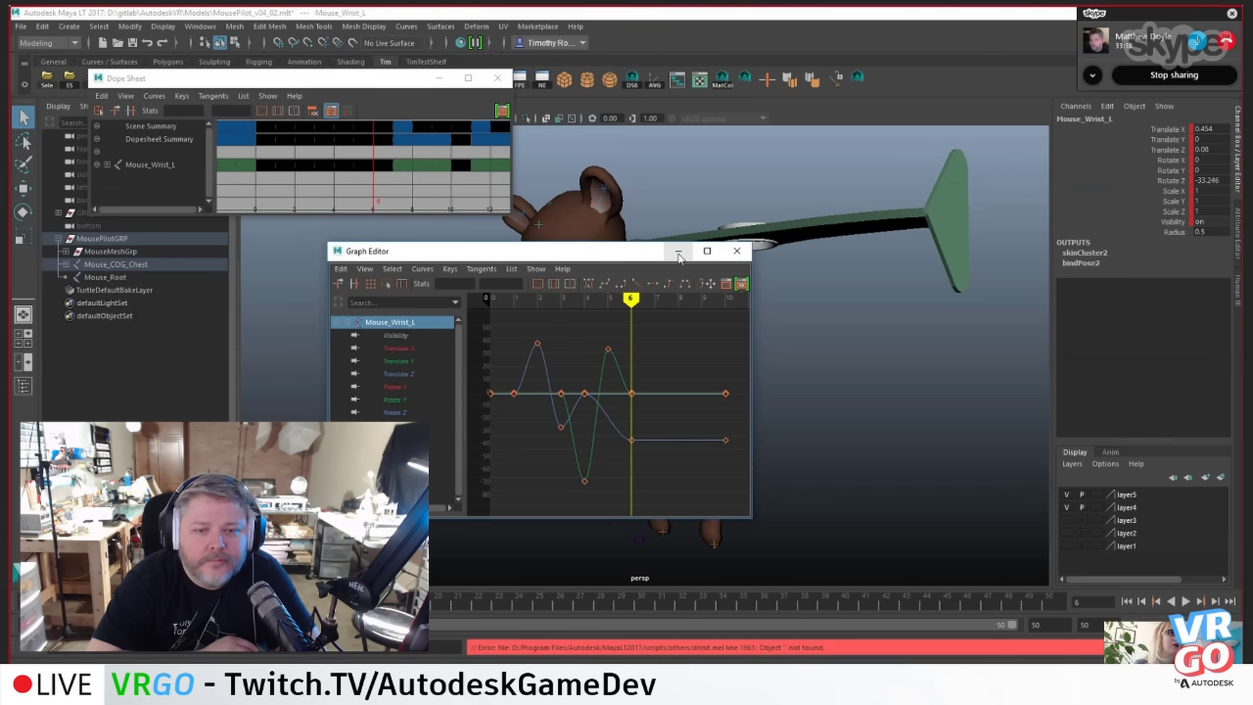
click(737, 250)
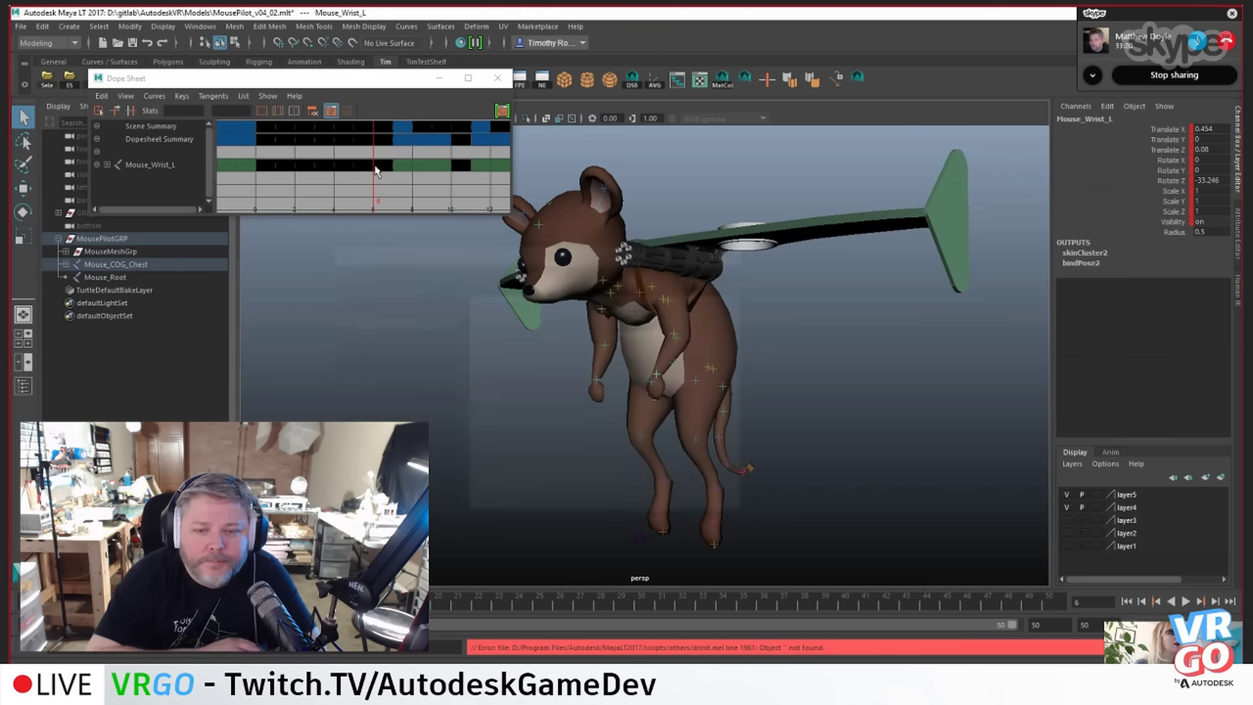
- Select the wrist joint's keys from about frame 4 onward in the Dope Sheet and offset their time by +=1 frame
drag(340, 154, 503, 180)
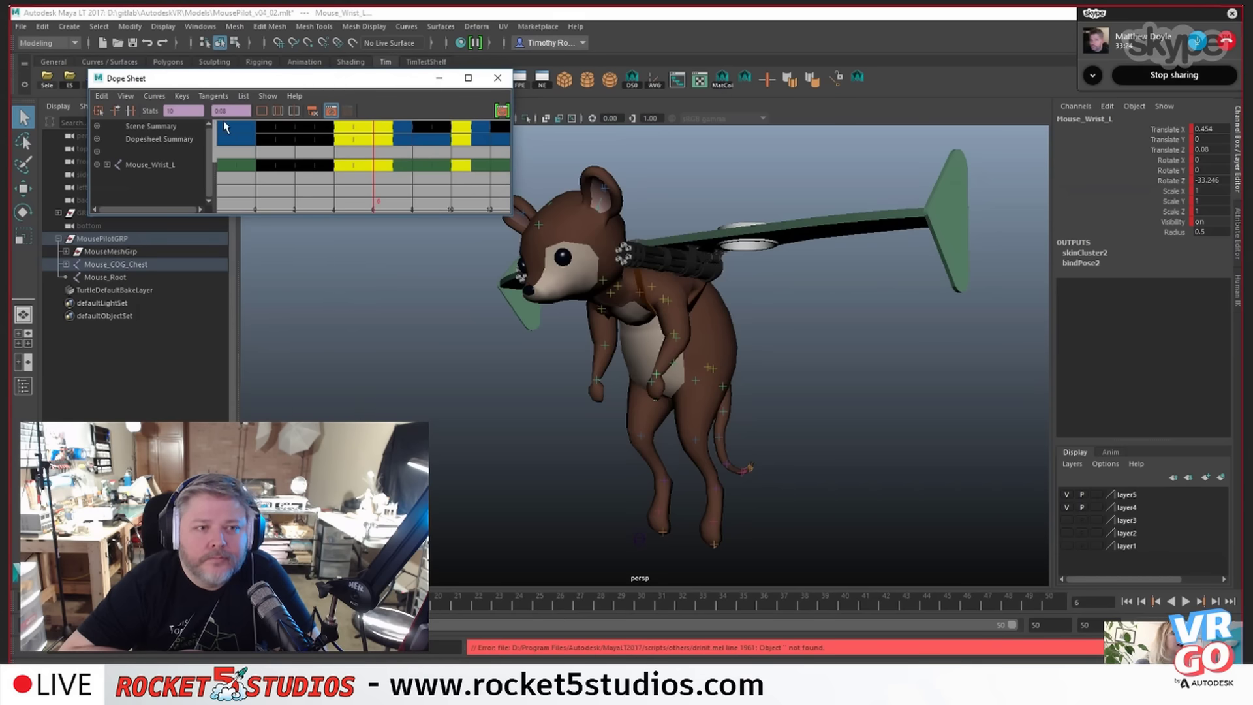
click(196, 110)
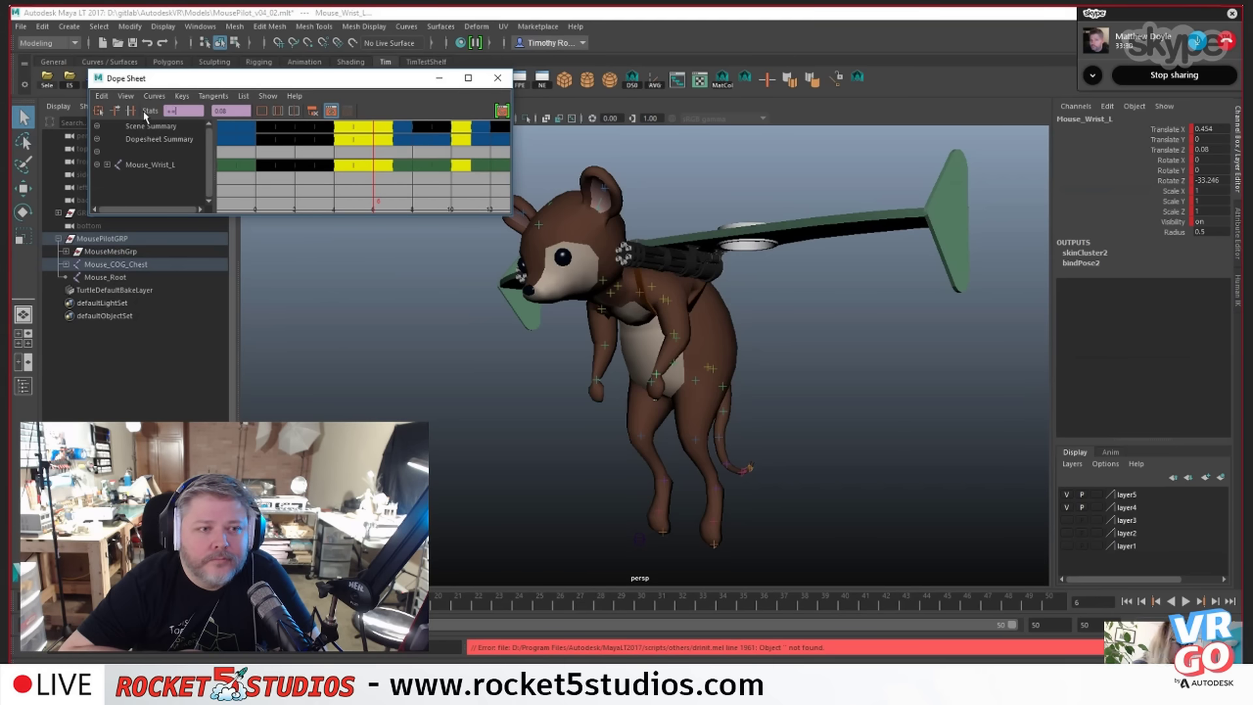
text(+=1)
key(Return)
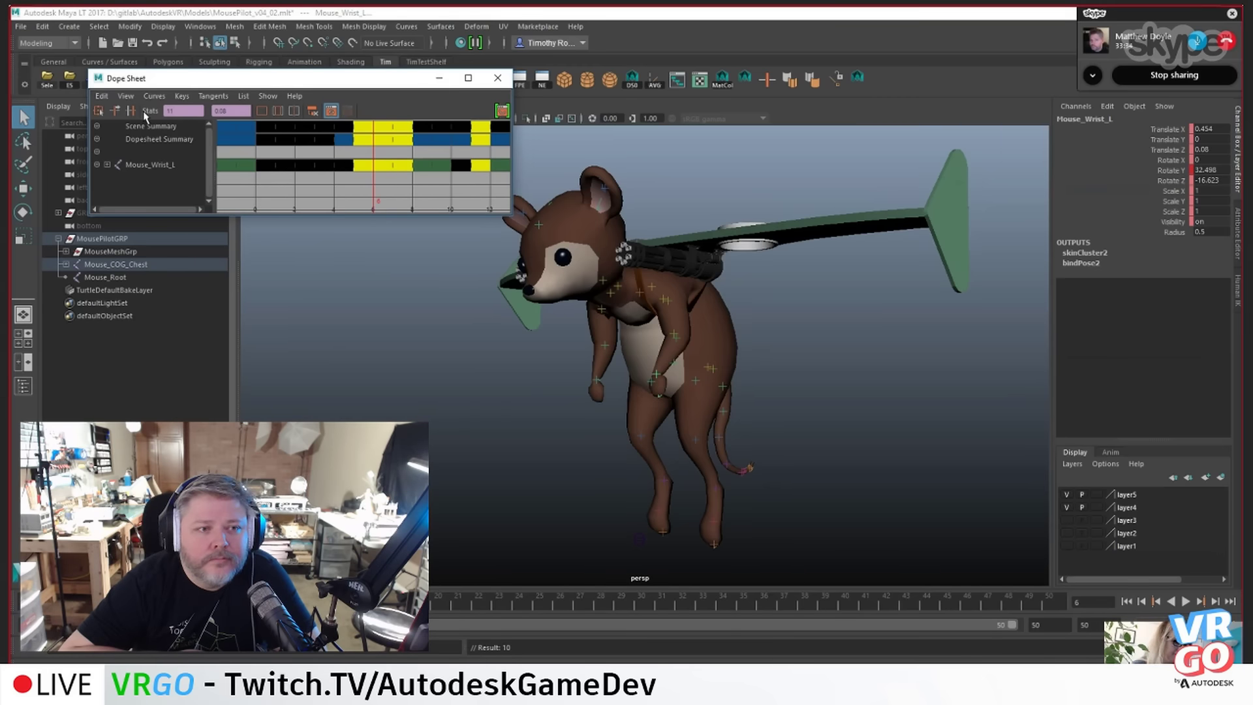
key(w)
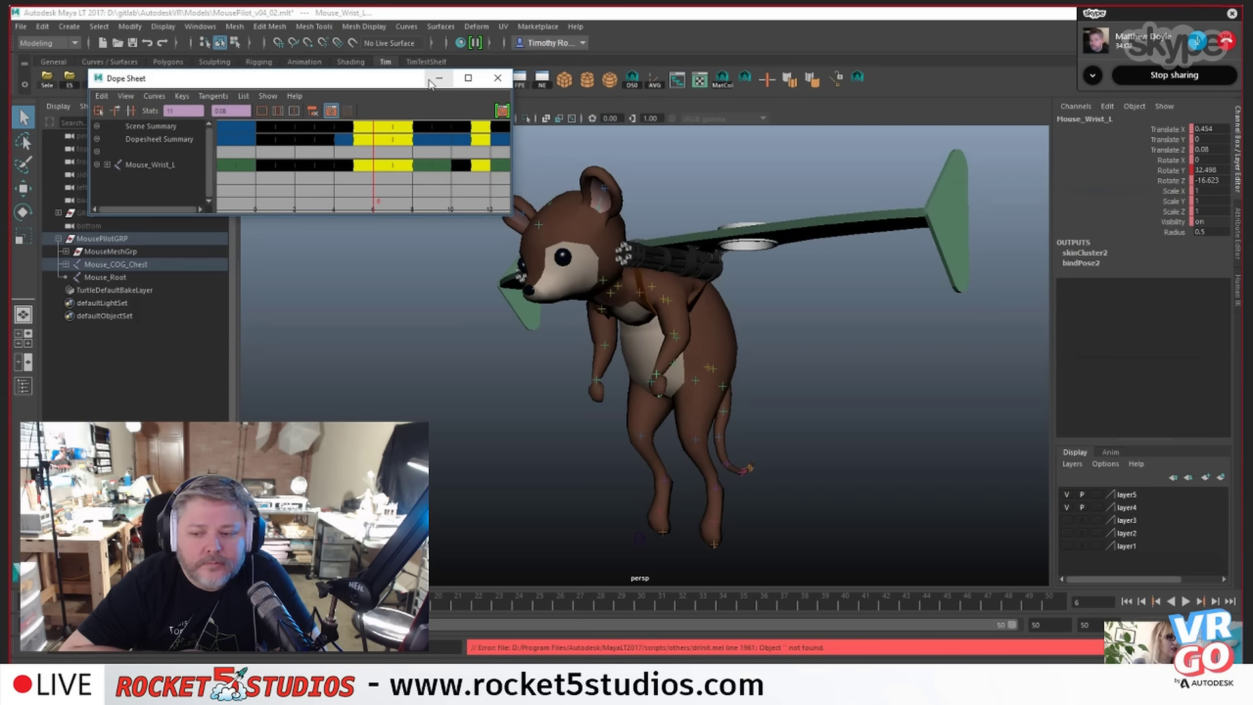
- Move the Dope Sheet away from the outliner and select Mouse_COG_Chest with its entire joint hierarchy
click(98, 264)
drag(226, 84, 745, 163)
click(100, 26)
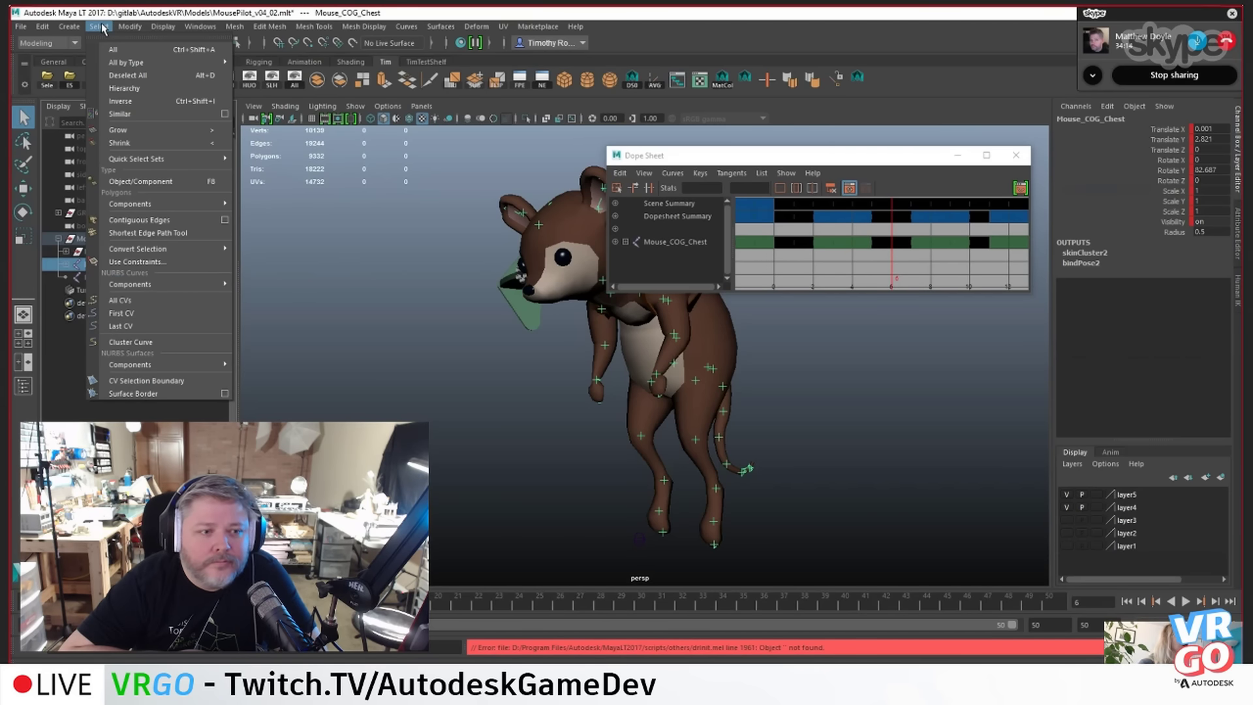
click(124, 88)
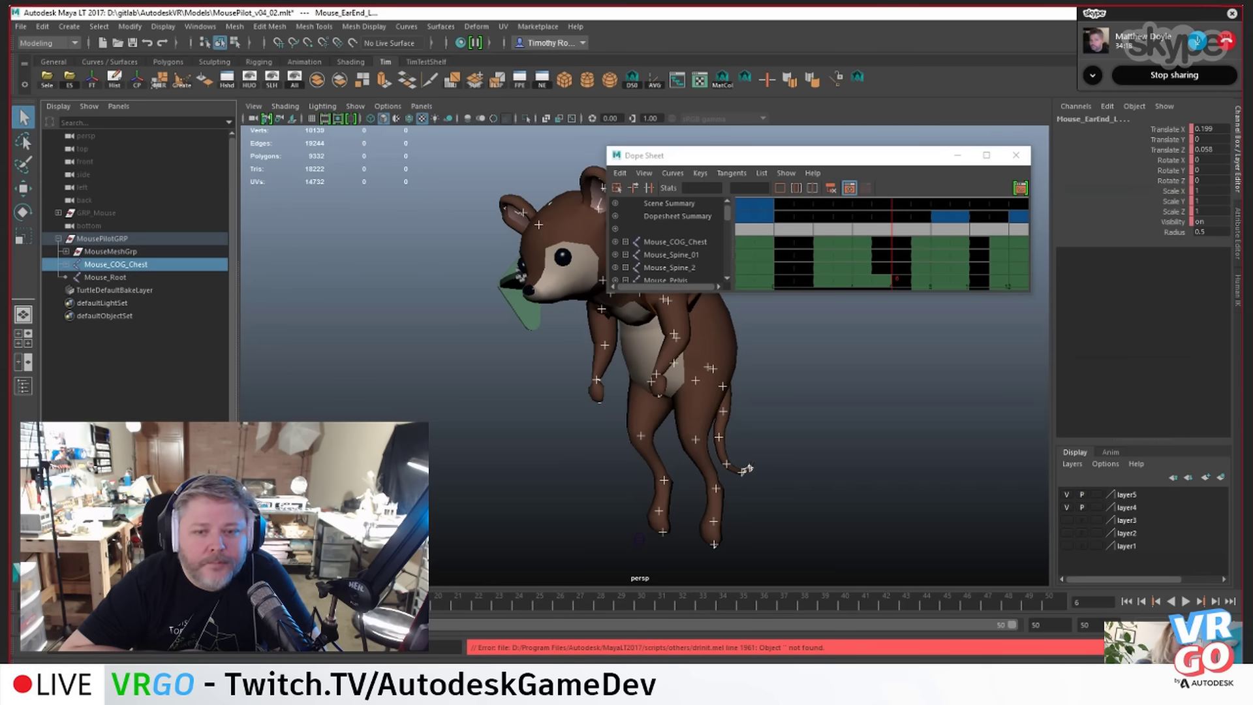
- Set the current time to frame 12, briefly play the animation, undo the last time change, and close the Dope Sheet
click(274, 601)
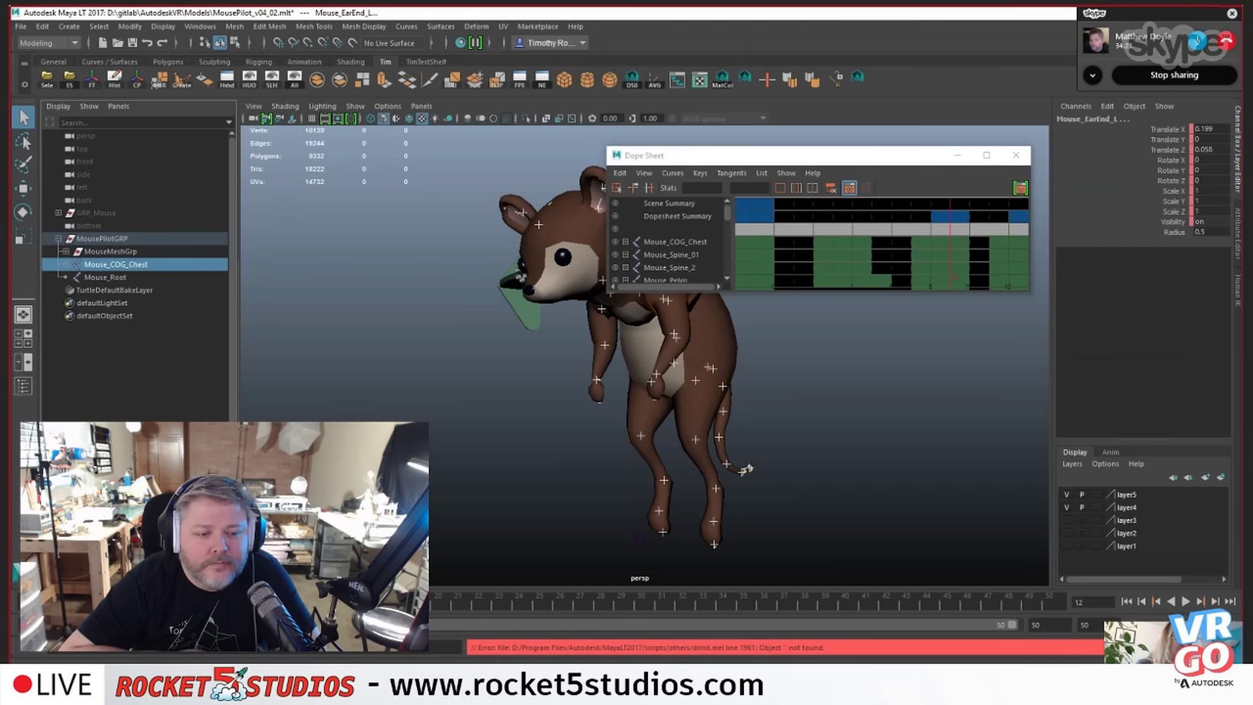
key(alt+v)
key(alt+v)
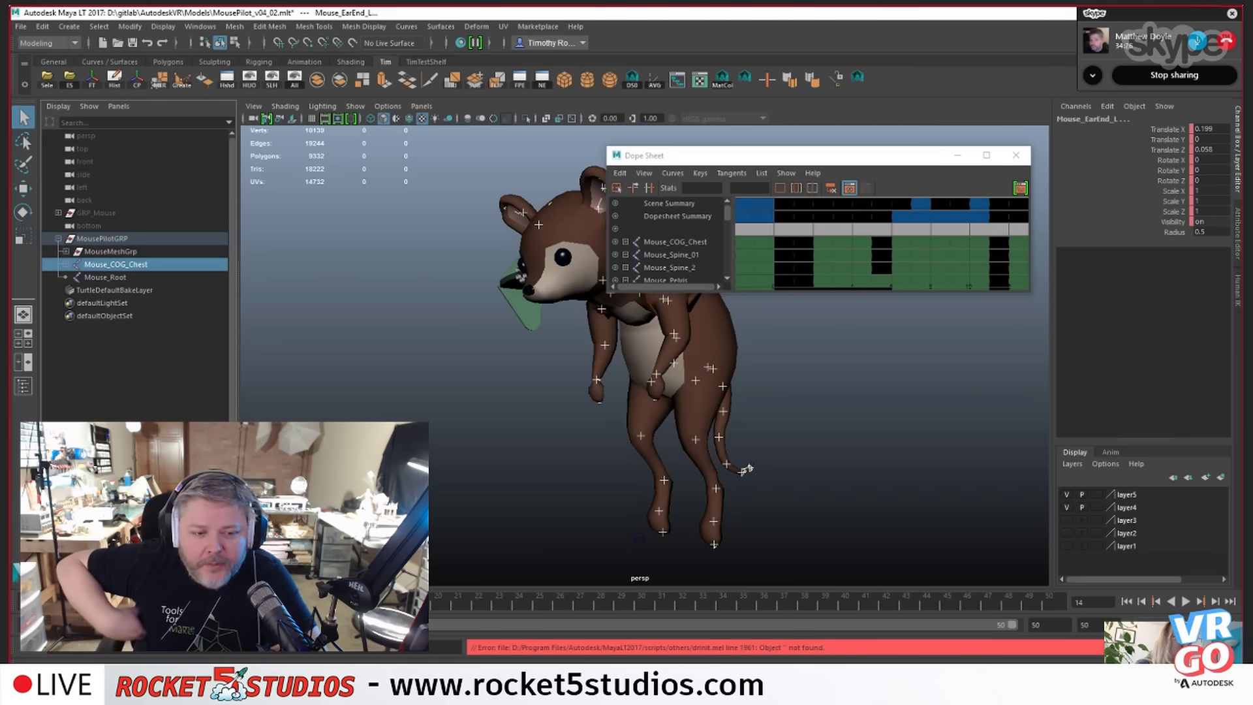
key(ctrl+z)
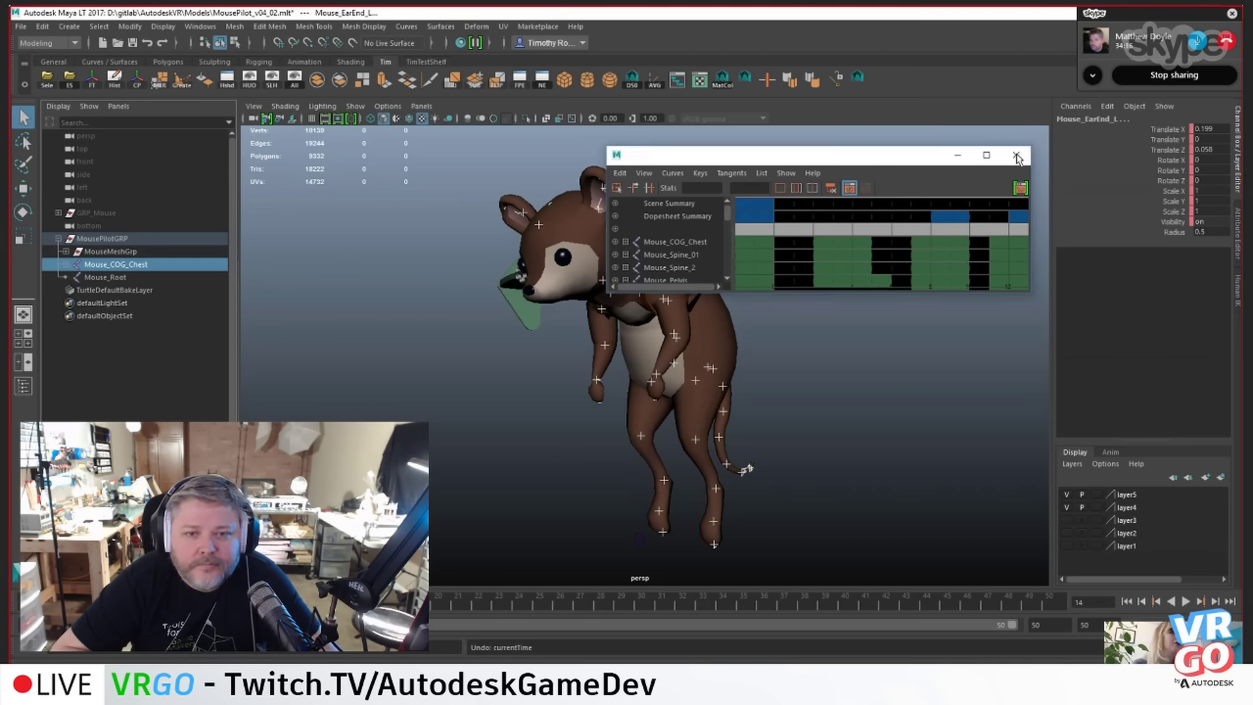
click(1017, 157)
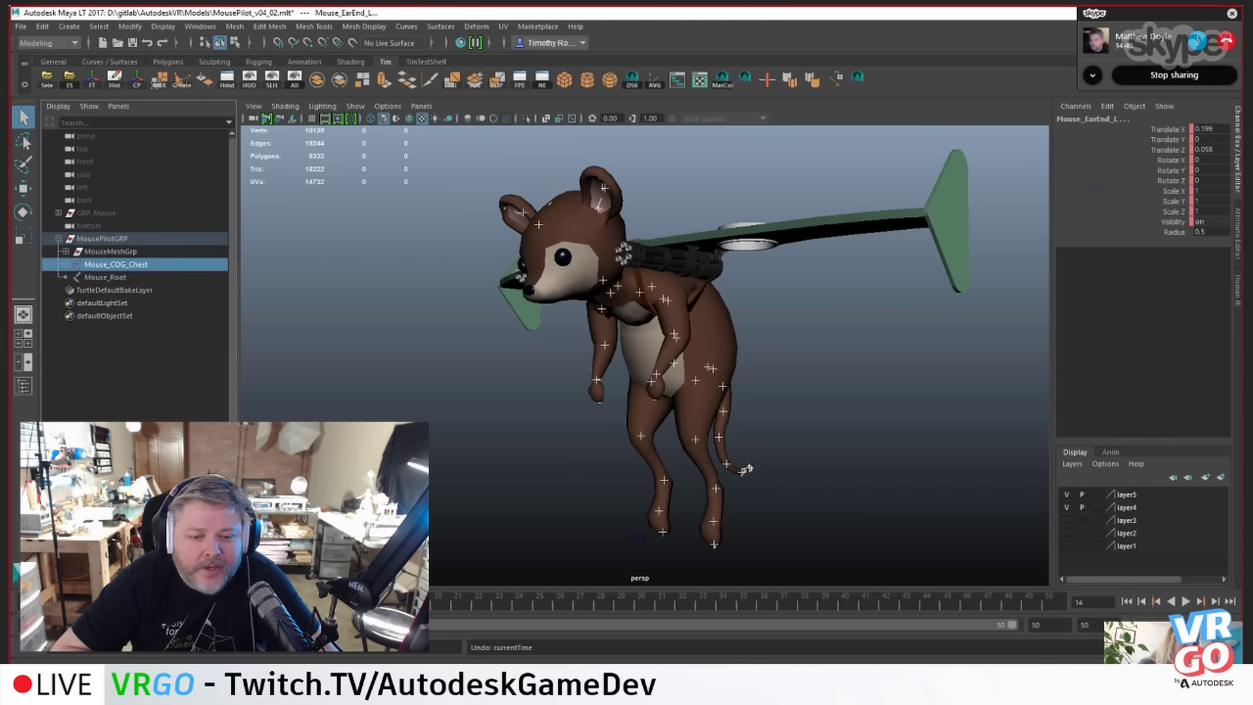
- Play the animation briefly, stop it, and return to the start frame
key(alt+v)
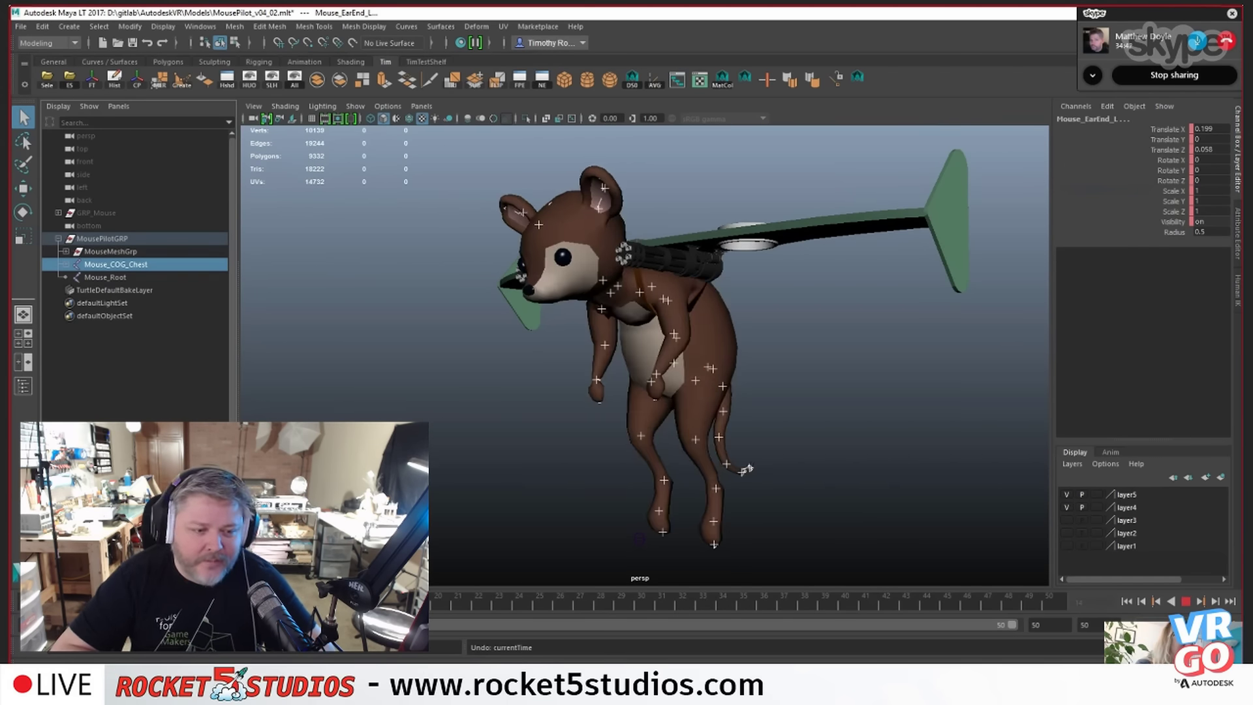
key(alt+v)
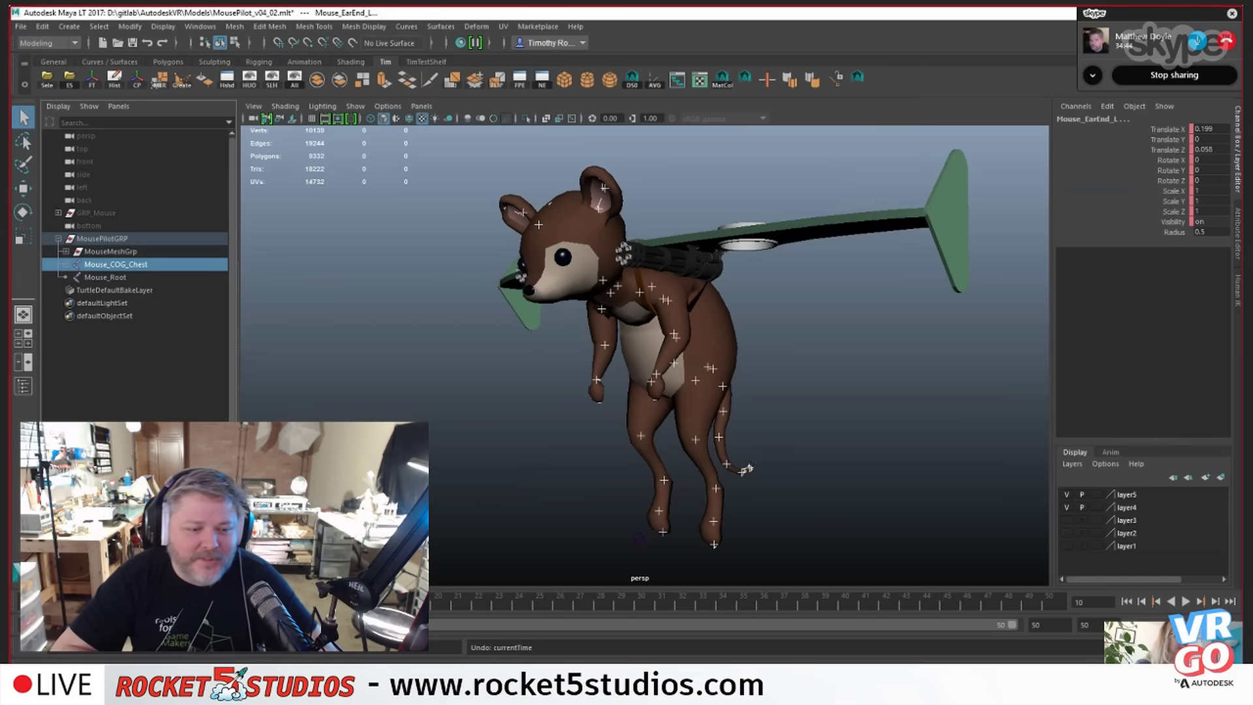
key(alt+shift+v)
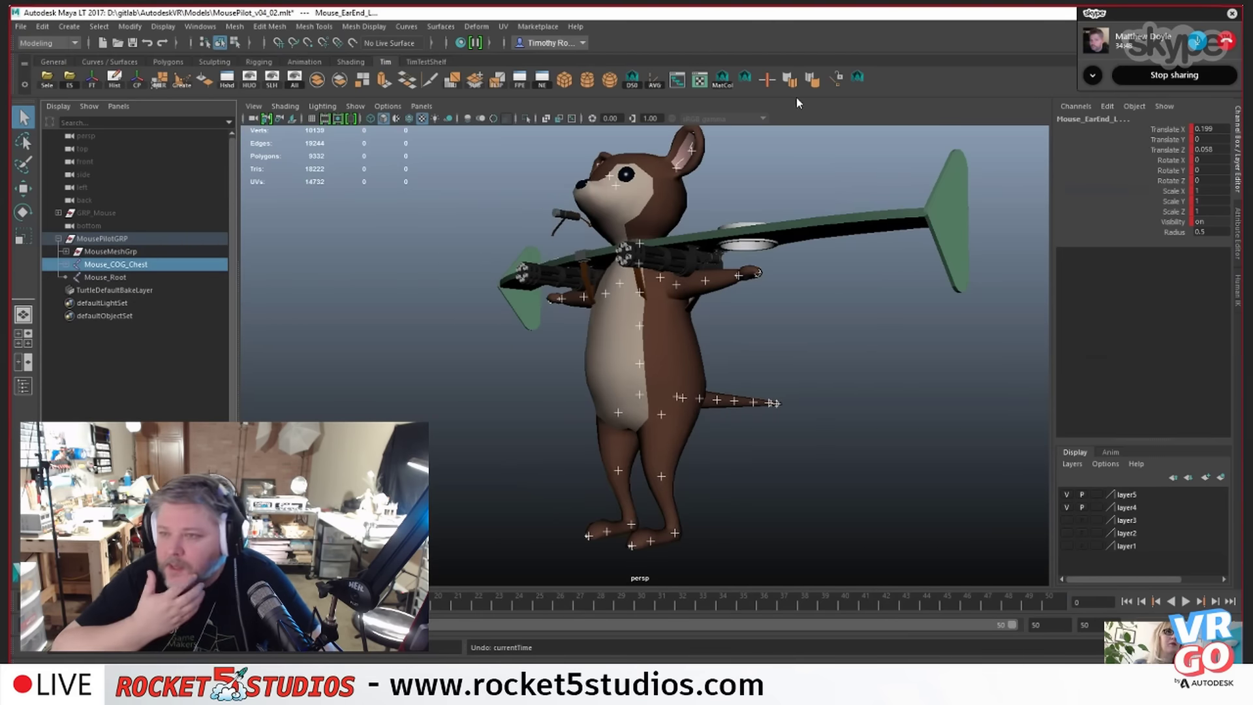
- Examine the mouse pilot's T-pose and joint handles from the front and side, and clear the selection
scroll(690, 267, down, 3)
alt+drag(690, 267, 664, 355)
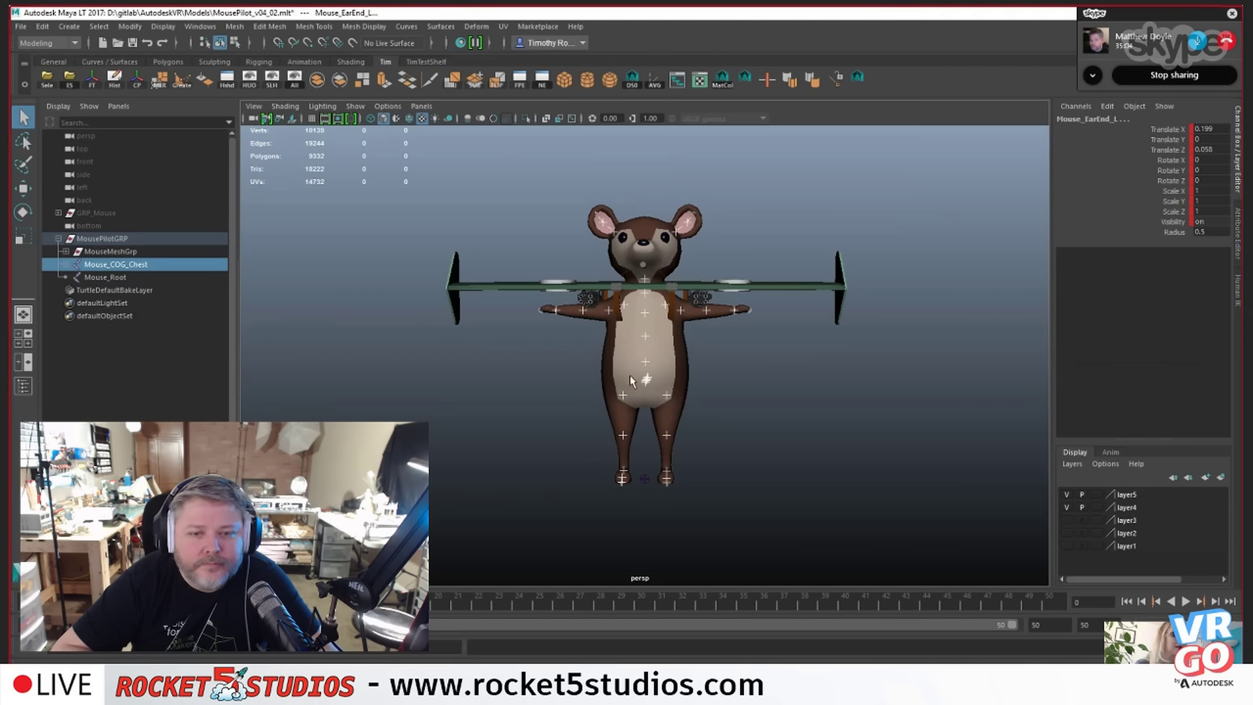
alt+drag(828, 431, 652, 416)
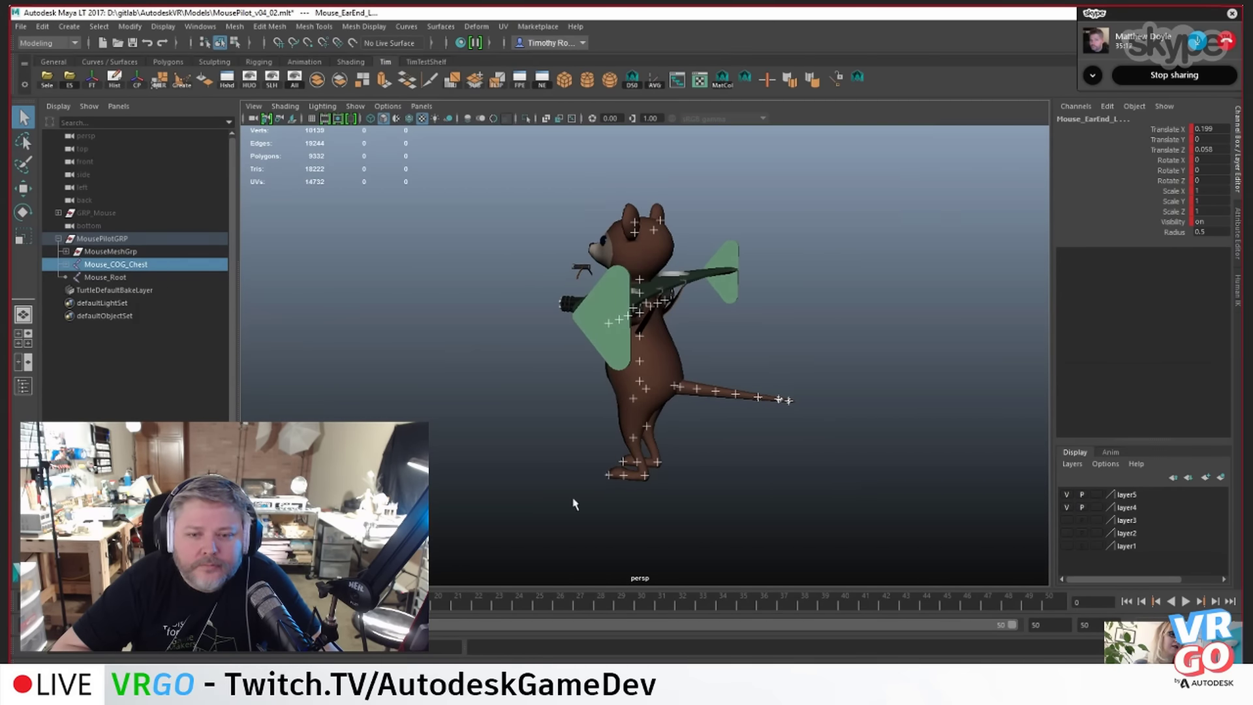
alt+drag(468, 504, 677, 475)
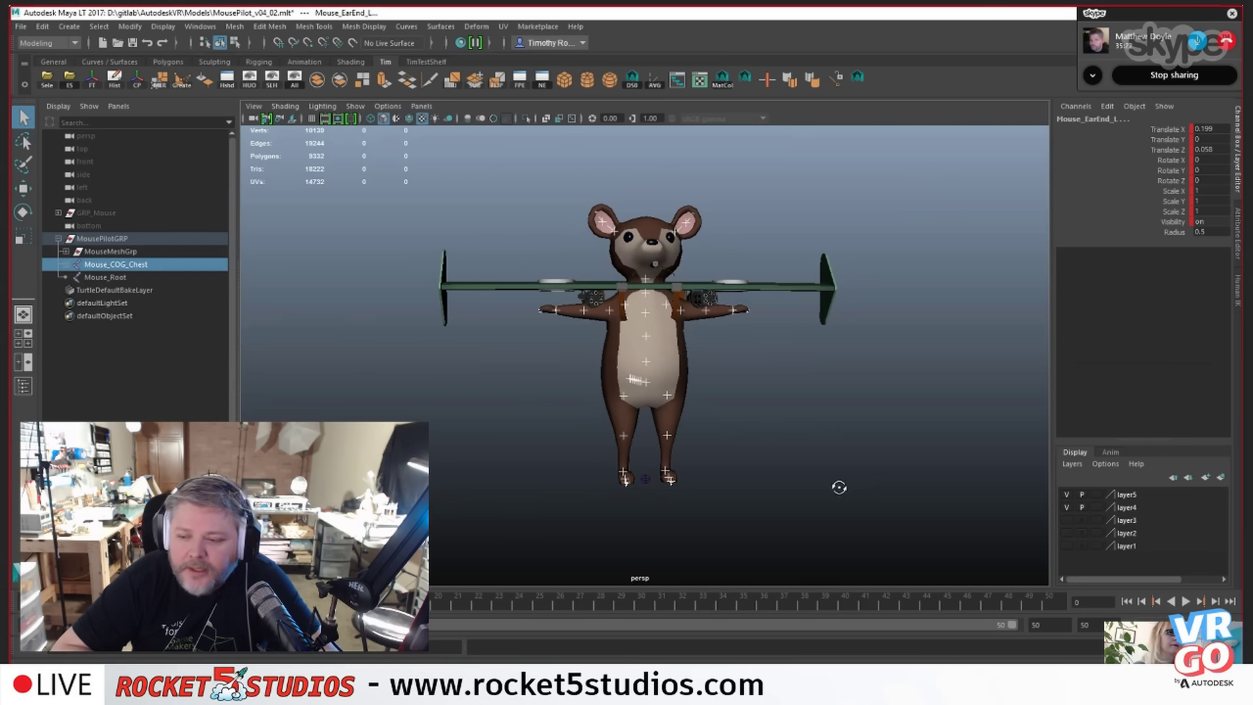
alt+drag(839, 487, 726, 481)
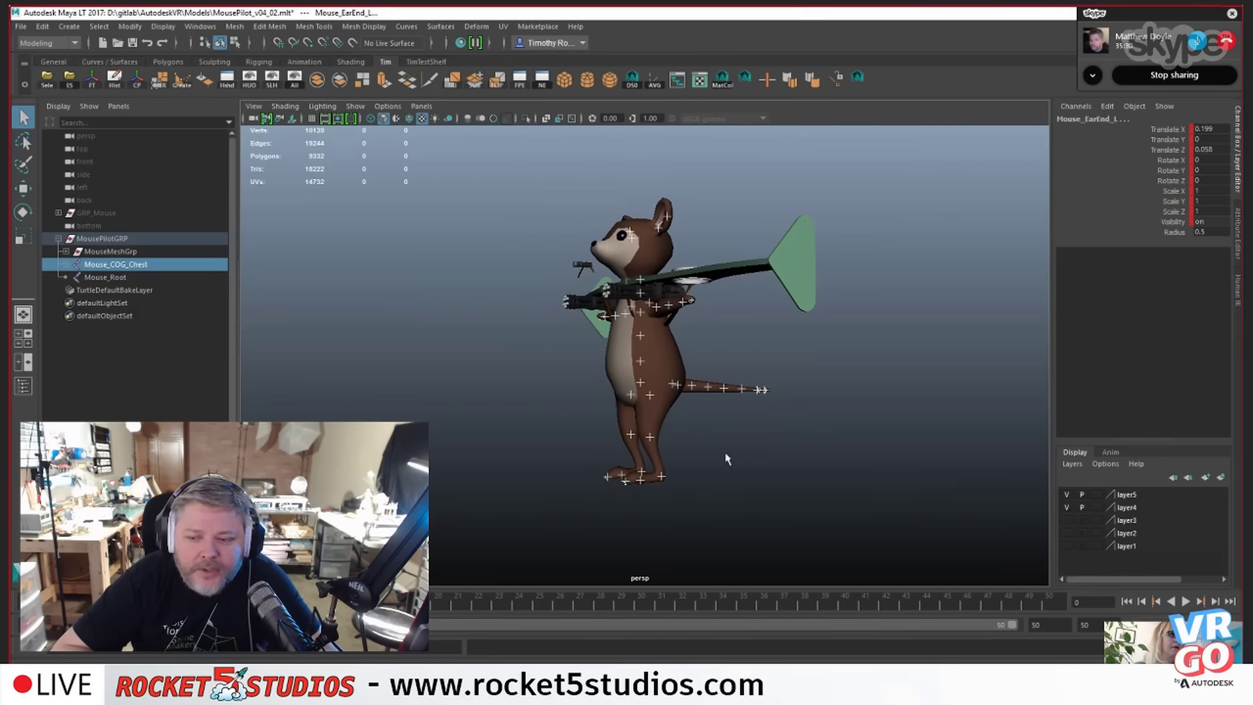
alt+middle_drag(726, 426, 728, 490)
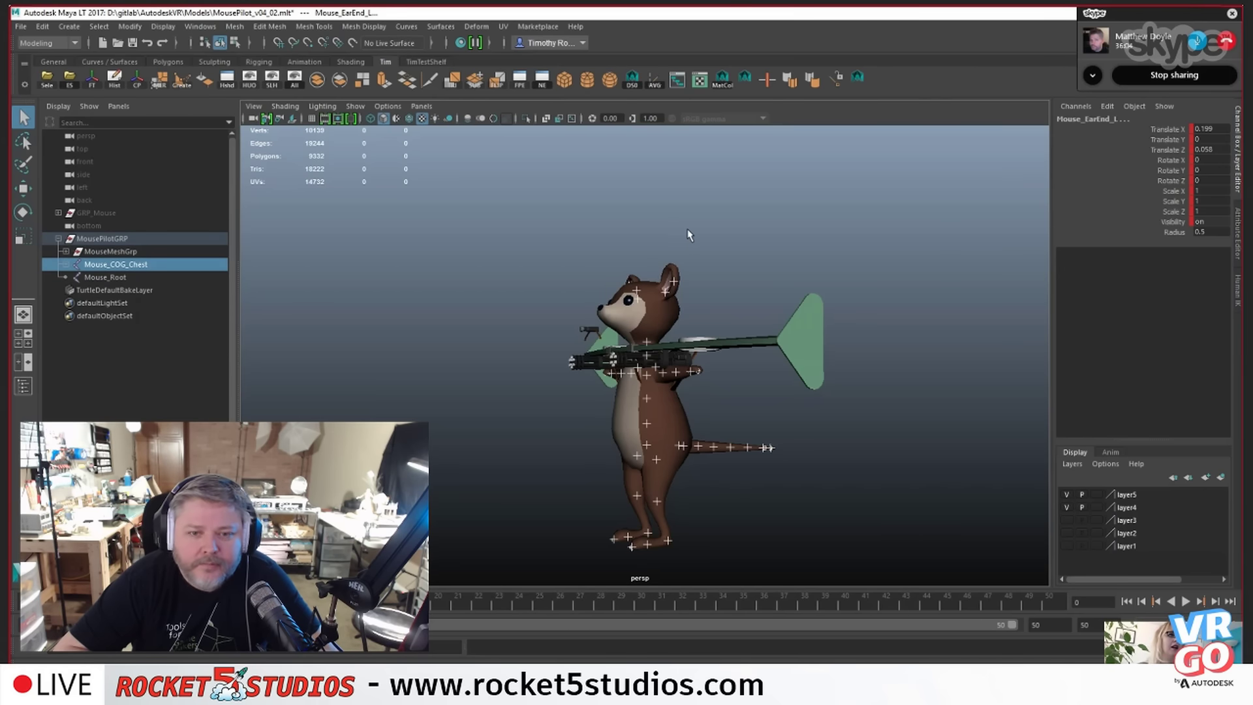
click(656, 262)
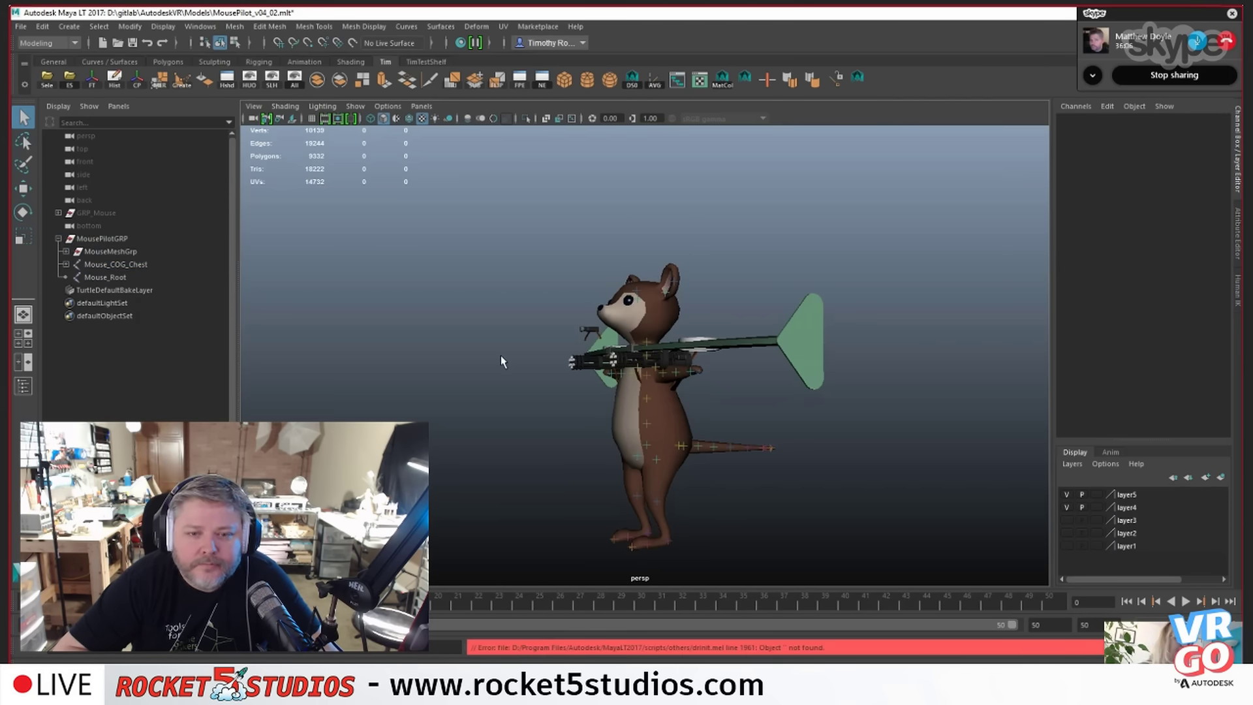
alt+drag(500, 357, 550, 364)
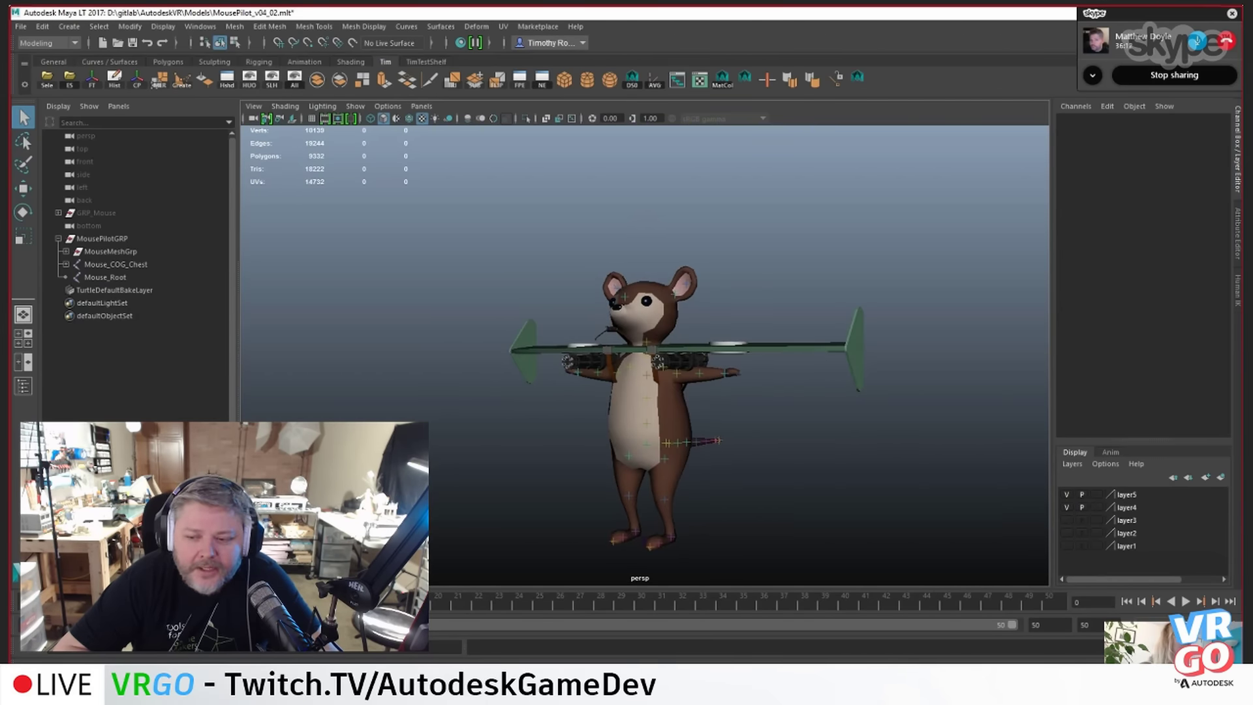
- Go to frame 1, select Mouse_COG_Chest, and expand all of its child joints in the outliner
click(51, 601)
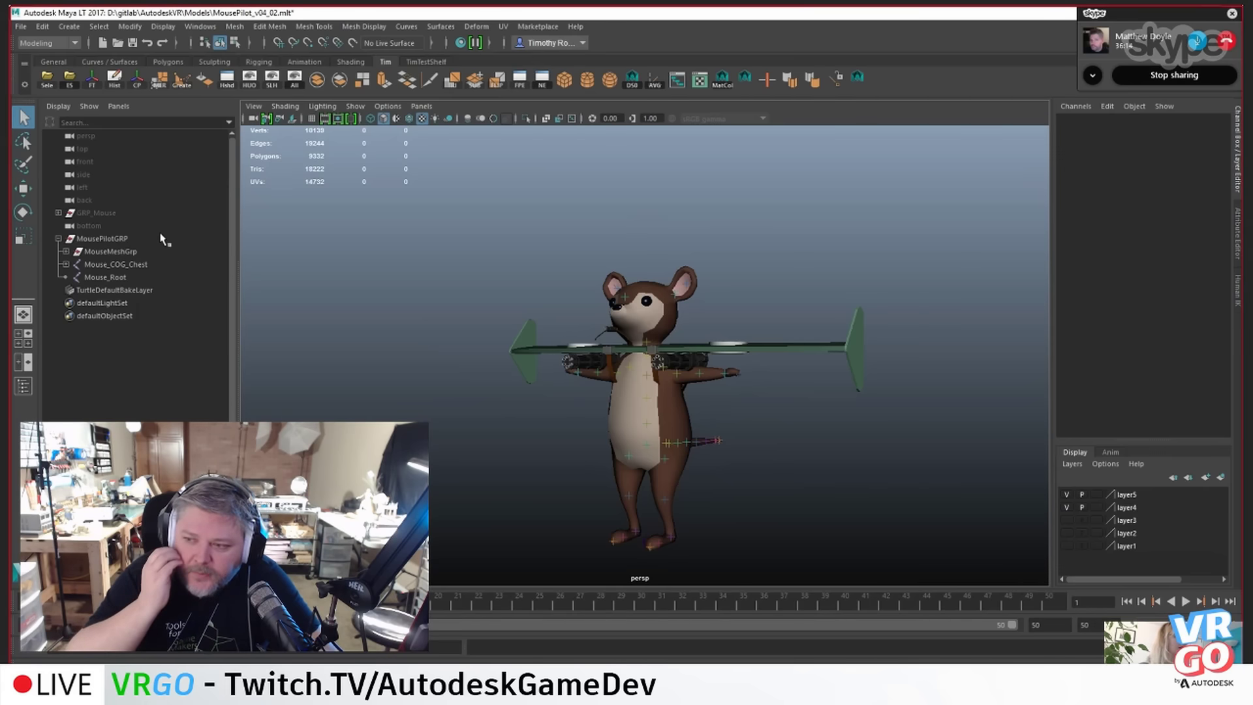
click(134, 265)
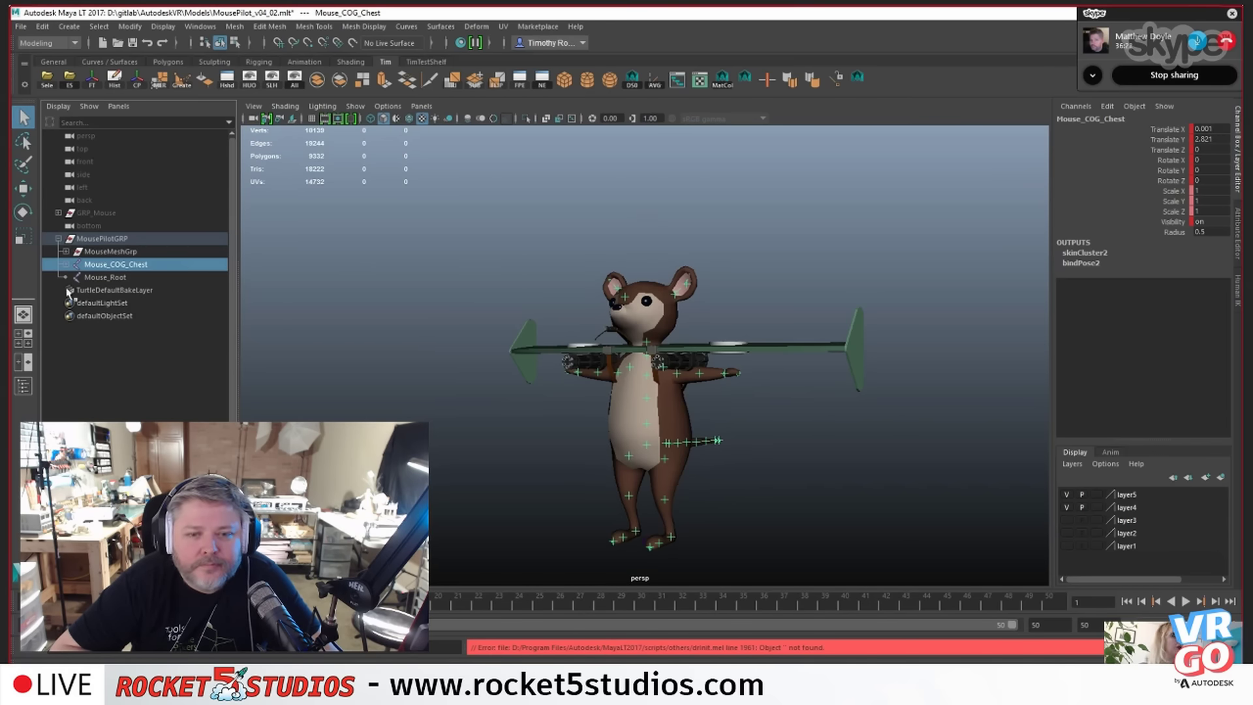
click(66, 265)
click(66, 265)
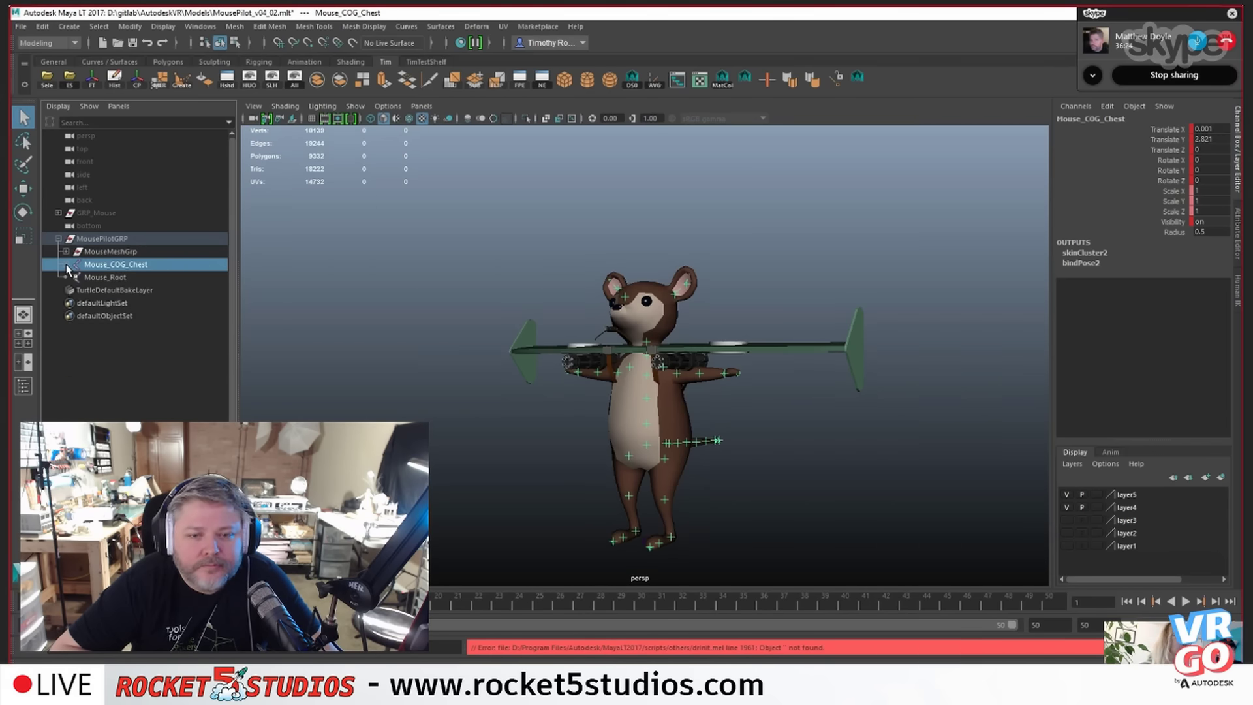
shift+click(66, 265)
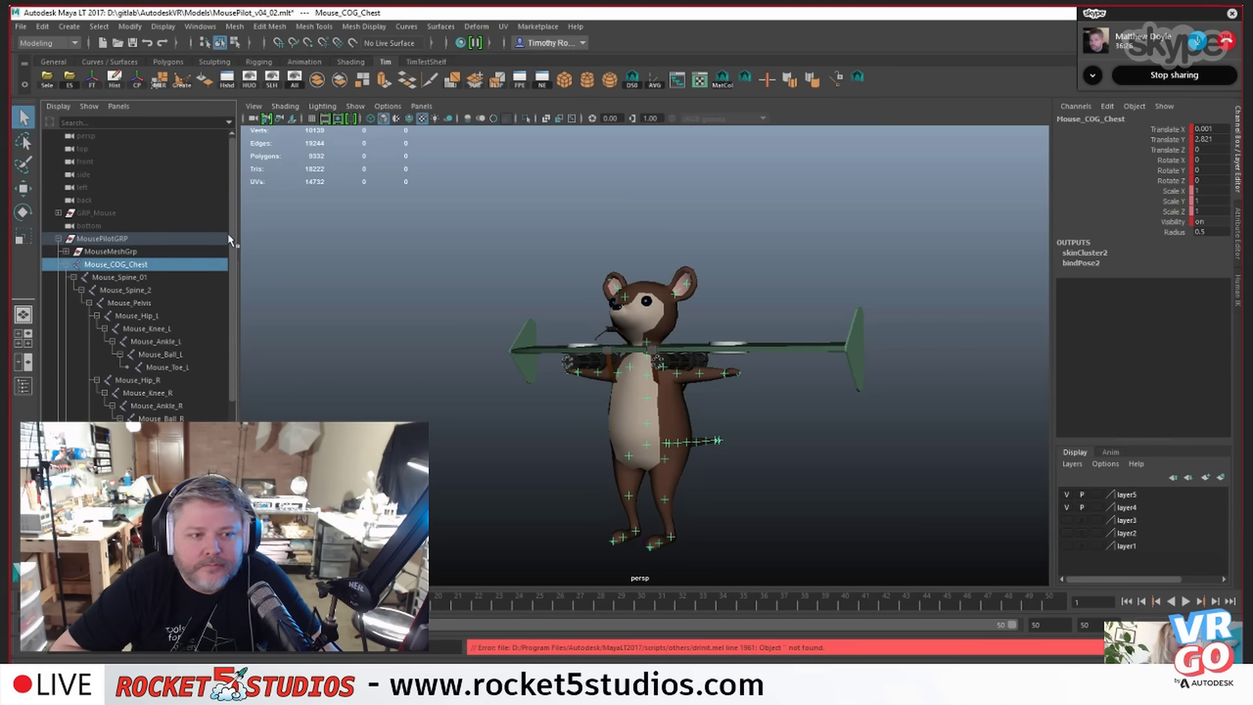
drag(232, 243, 255, 319)
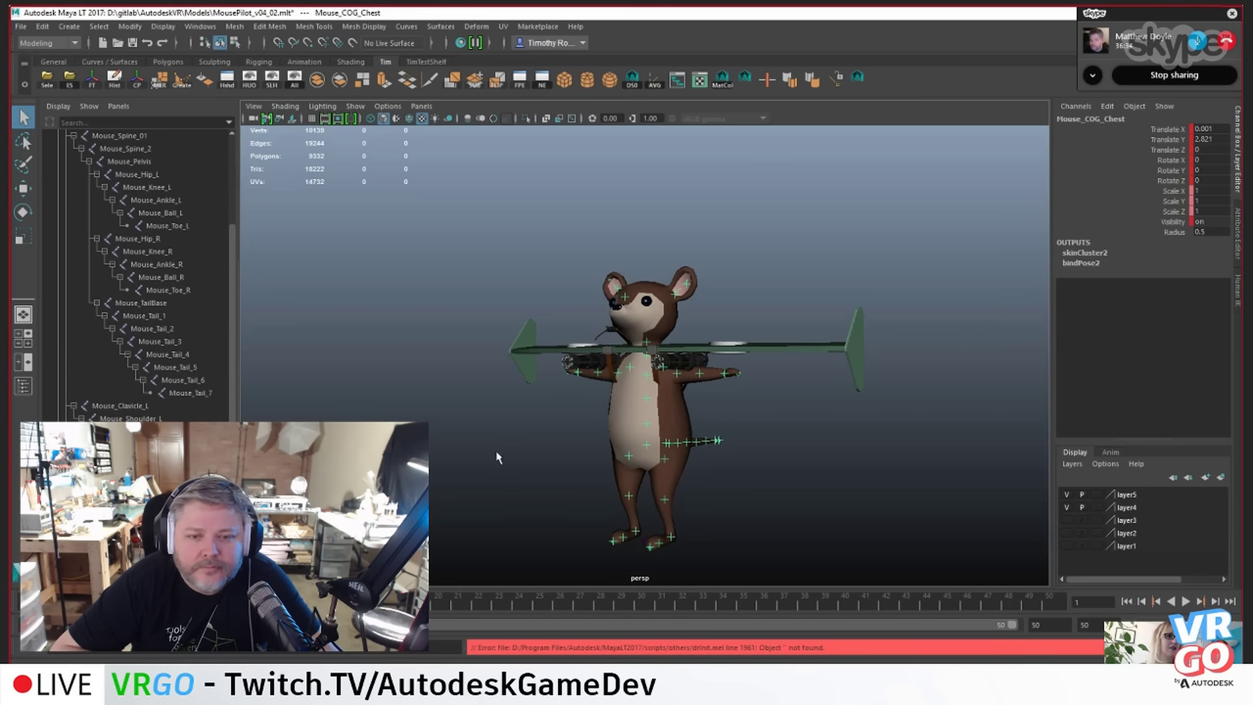
- Select every joint in the expanded hierarchy beneath Mouse_COG_Chest
alt+drag(499, 453, 546, 447)
alt+drag(986, 396, 946, 412)
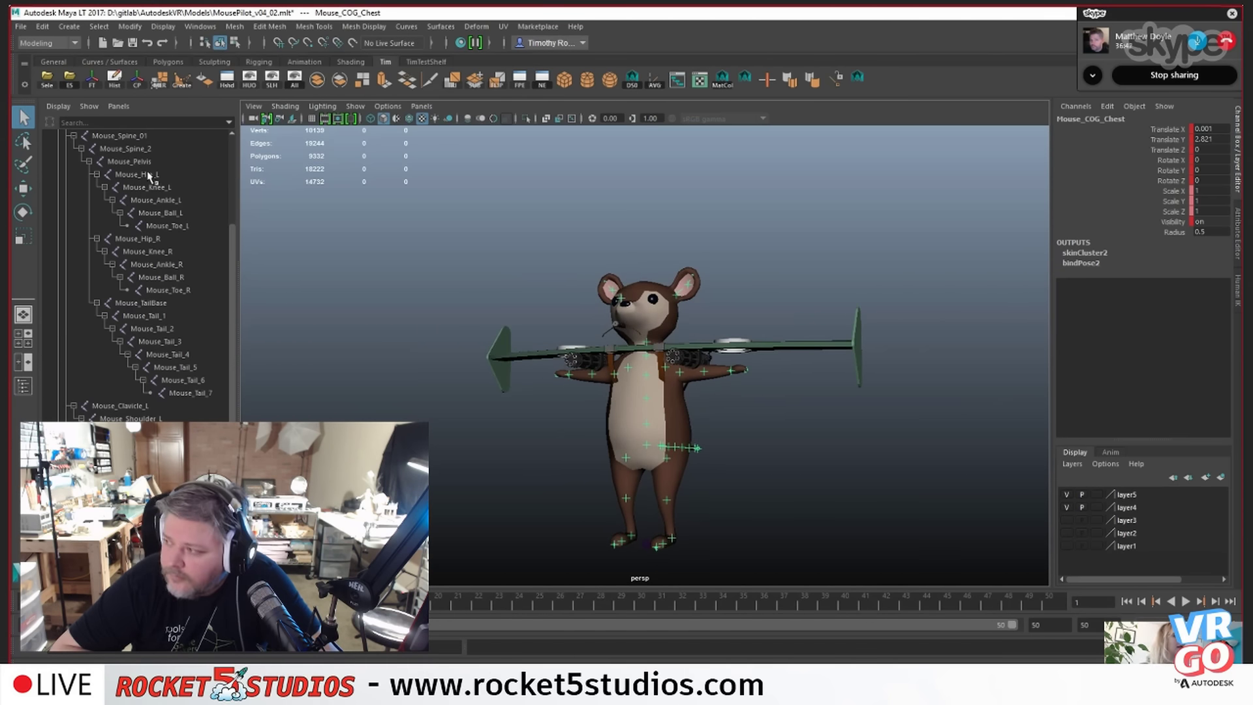
scroll(151, 180, up, 4)
click(109, 265)
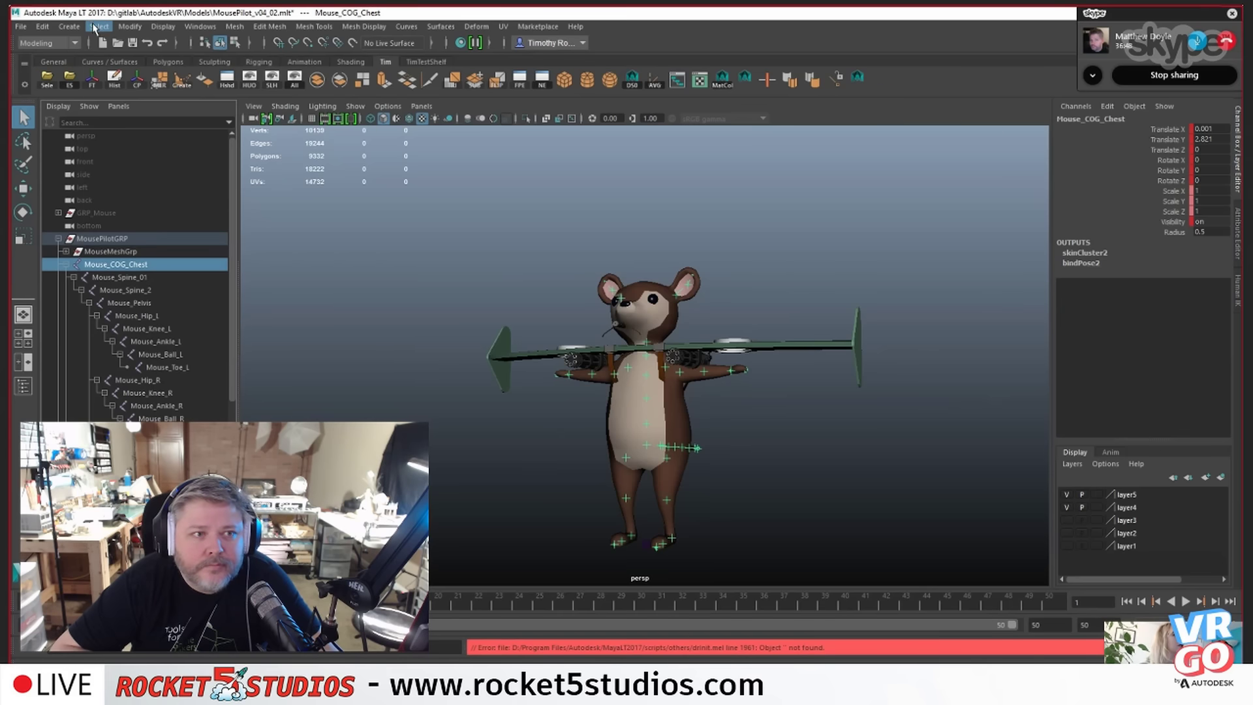
click(97, 27)
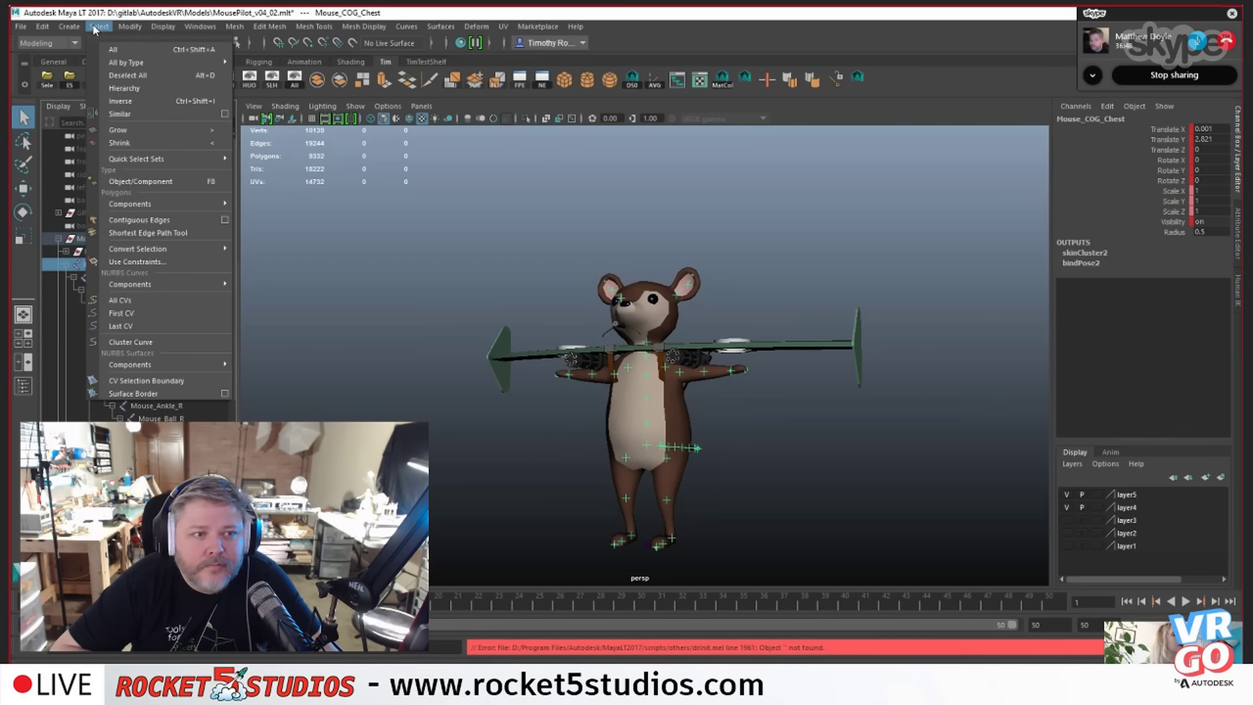
click(125, 89)
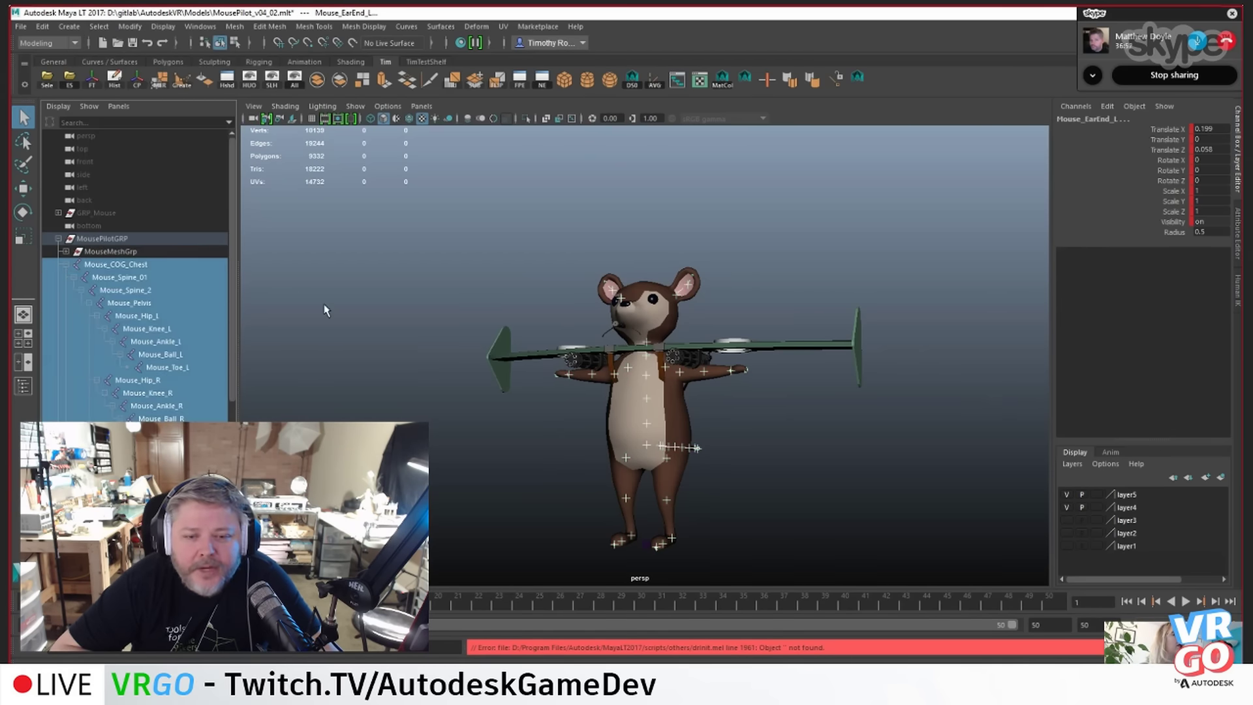
- Reselect only Mouse_COG_Chest, and select the hierarchy of the Mouse_Pelvis joint from its handle in the viewport
scroll(327, 308, up, 1)
scroll(327, 307, up, 1)
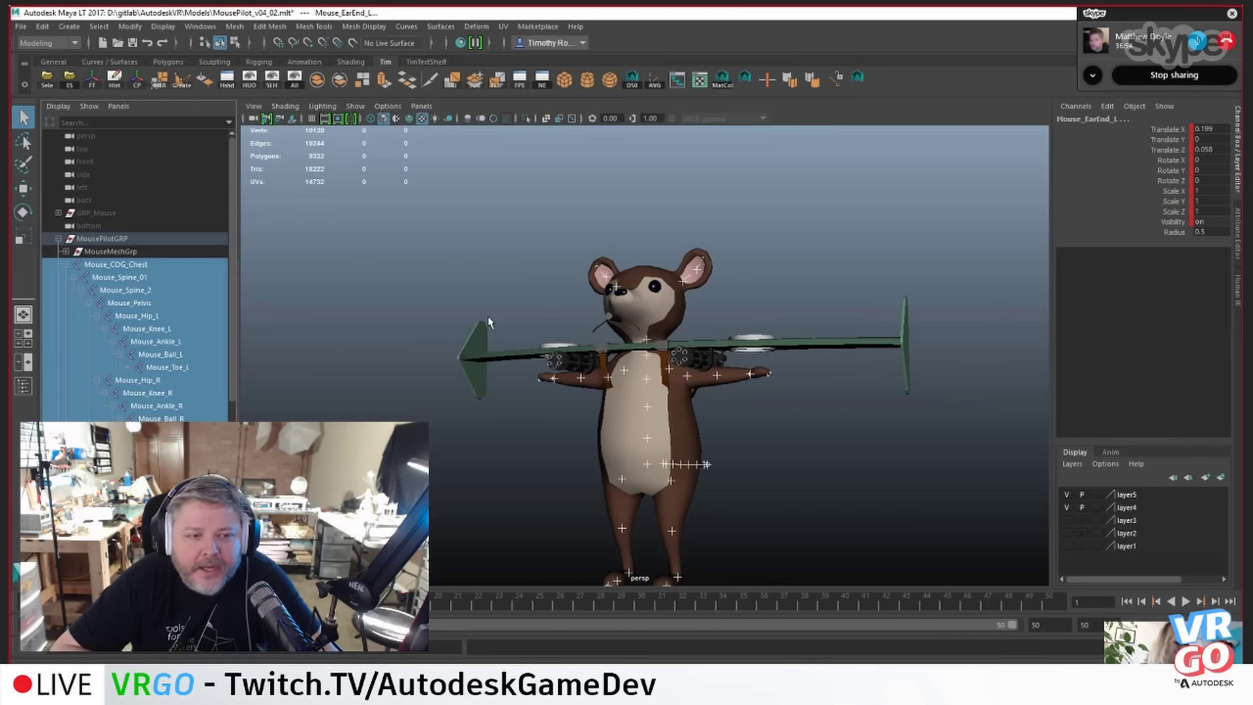
alt+middle_drag(537, 341, 550, 277)
alt+drag(551, 276, 555, 289)
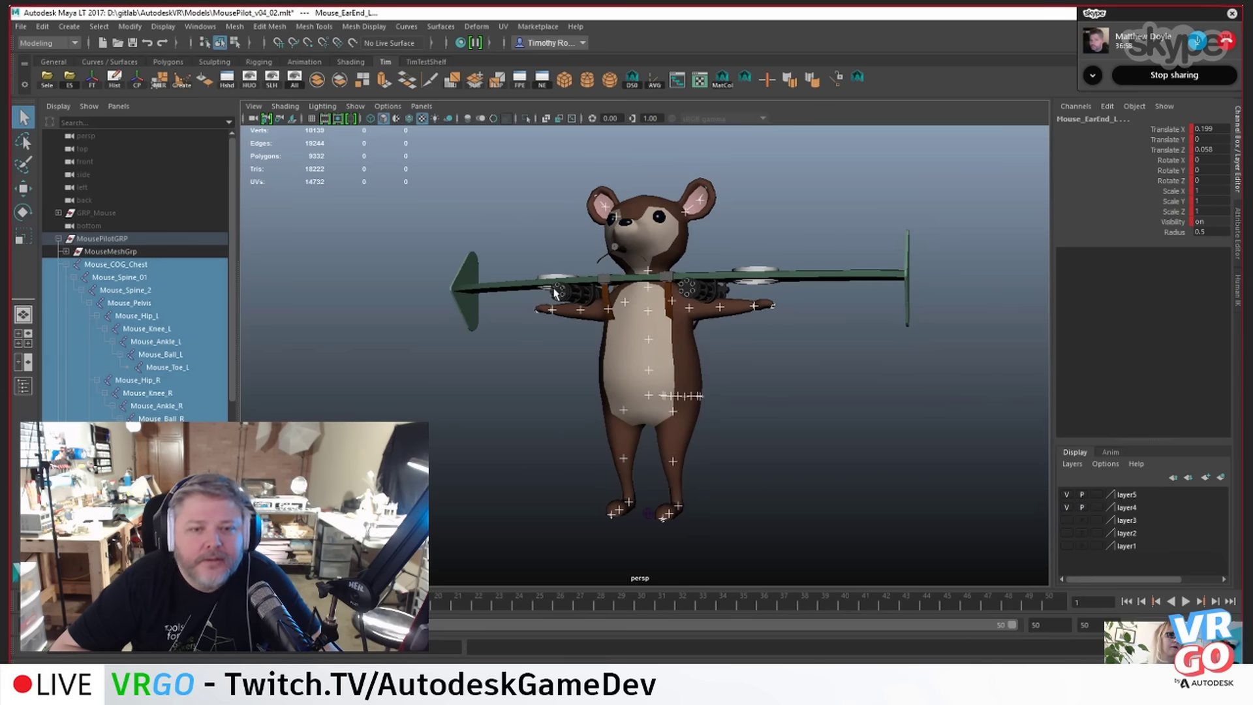
click(115, 264)
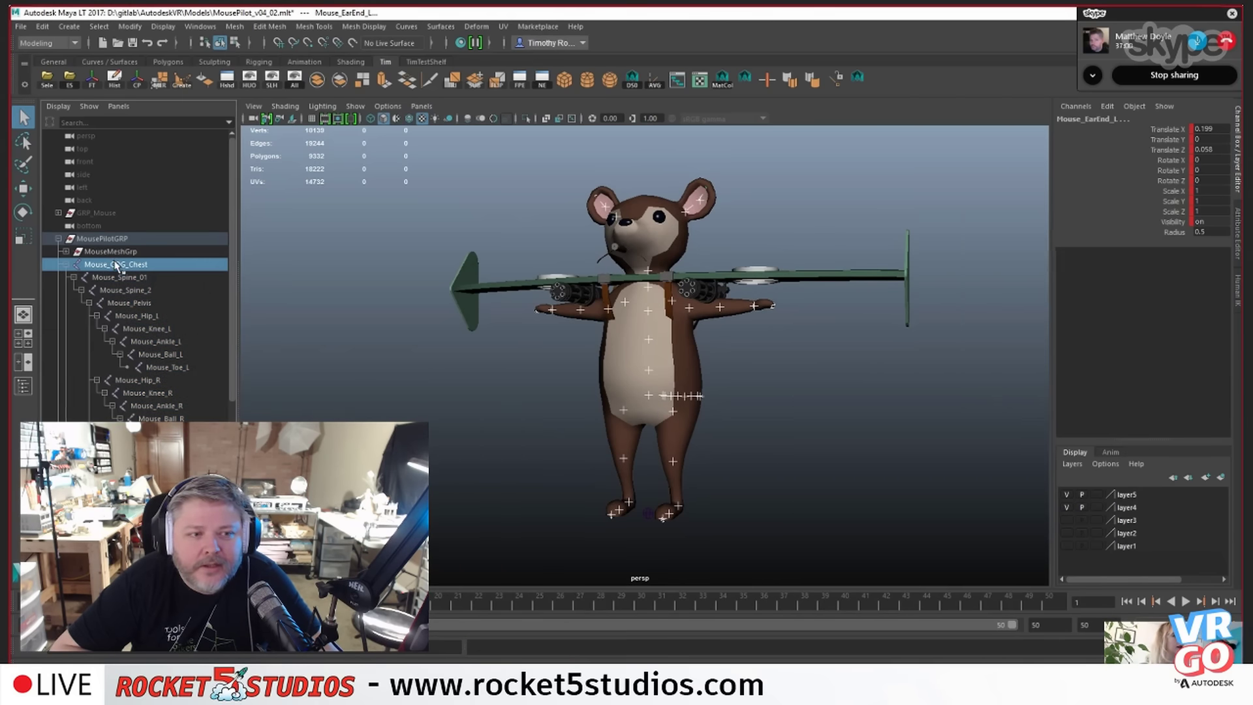
right_click(644, 396)
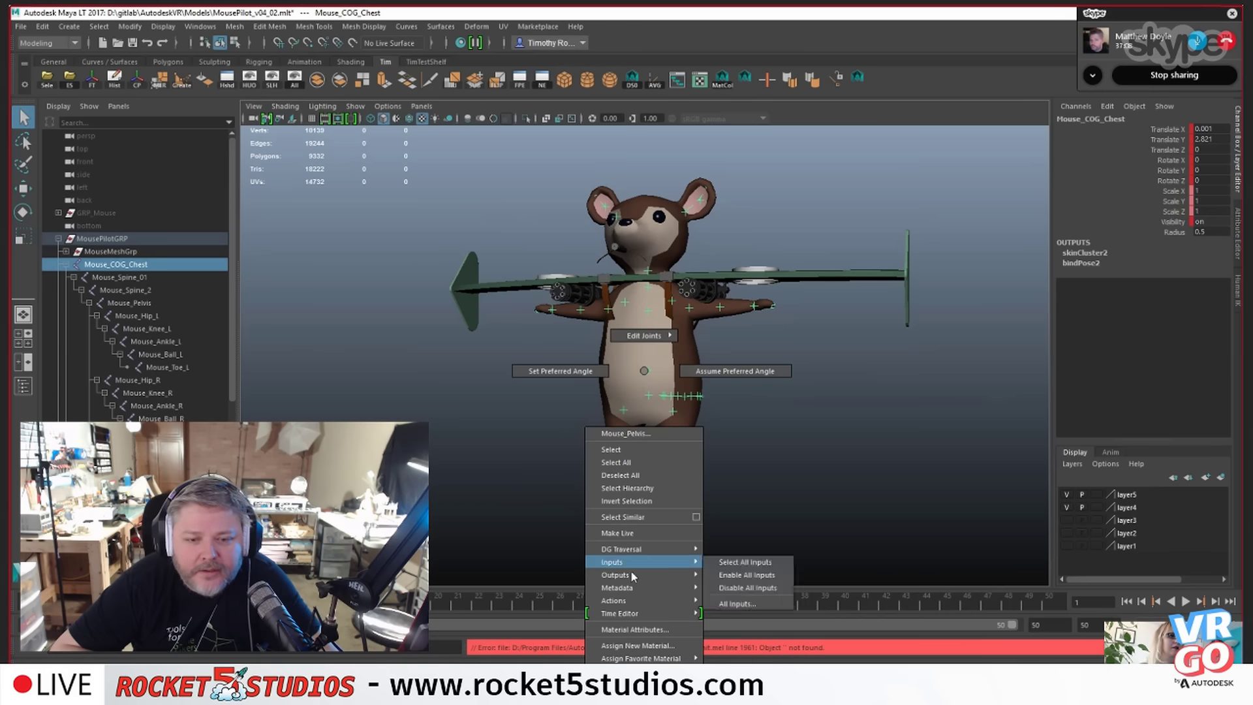
mouse_move(625, 604)
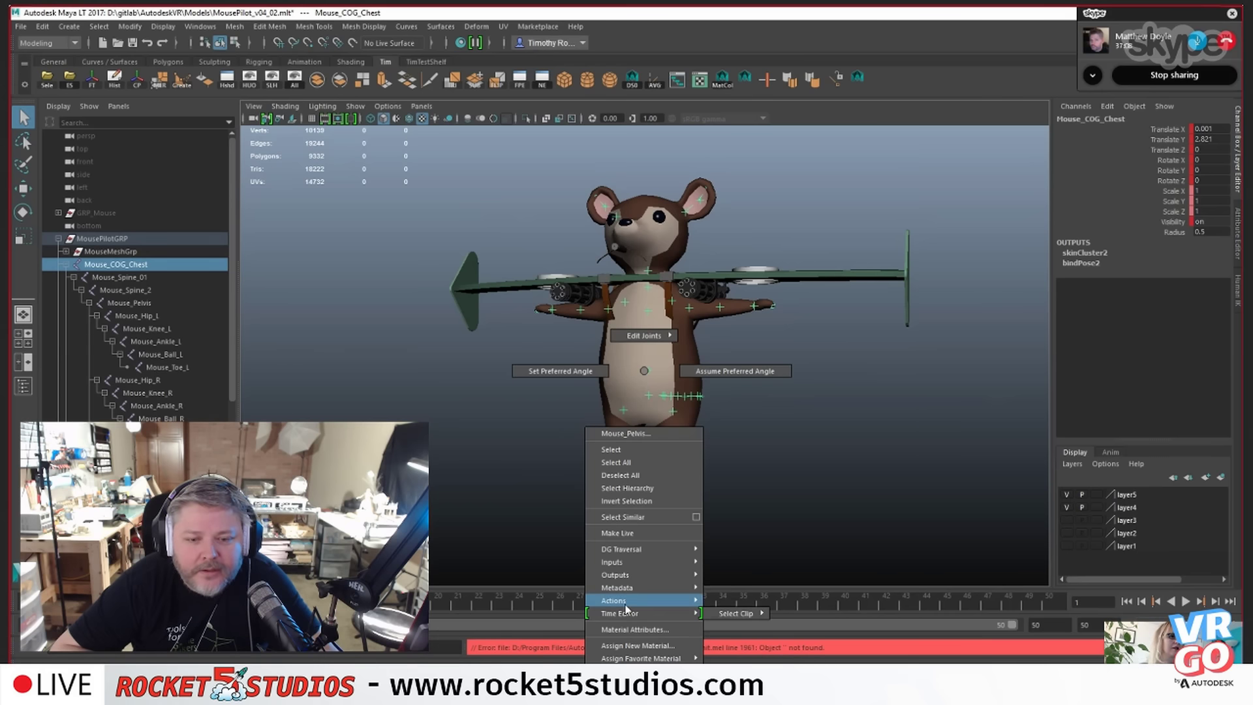
click(643, 494)
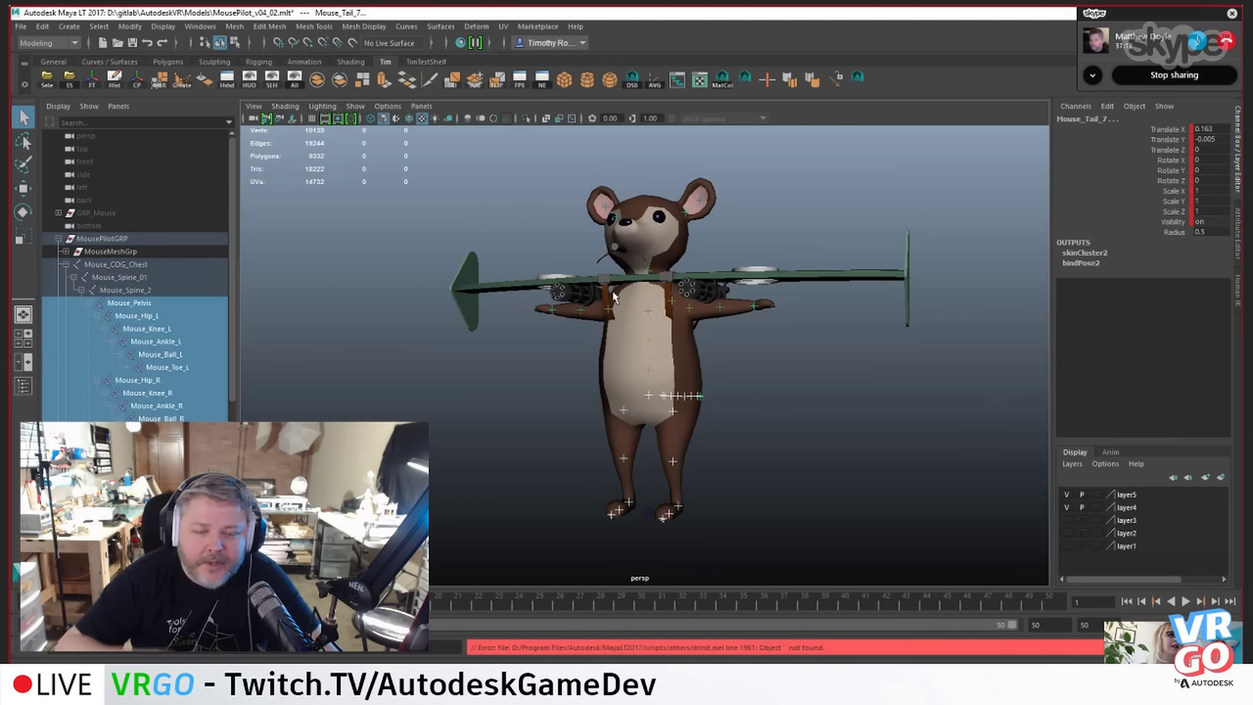
- Select Mouse_COG_Chest together with its whole joint hierarchy and review the selected joints in the outliner
click(99, 265)
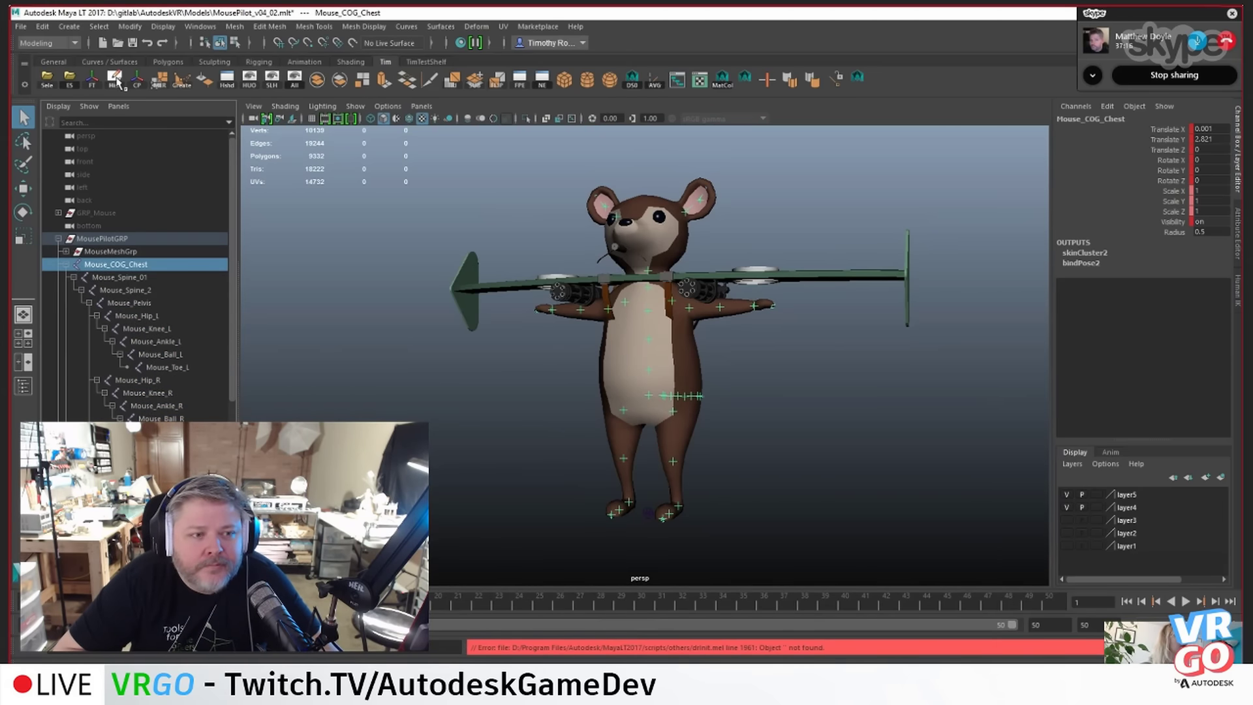
click(104, 28)
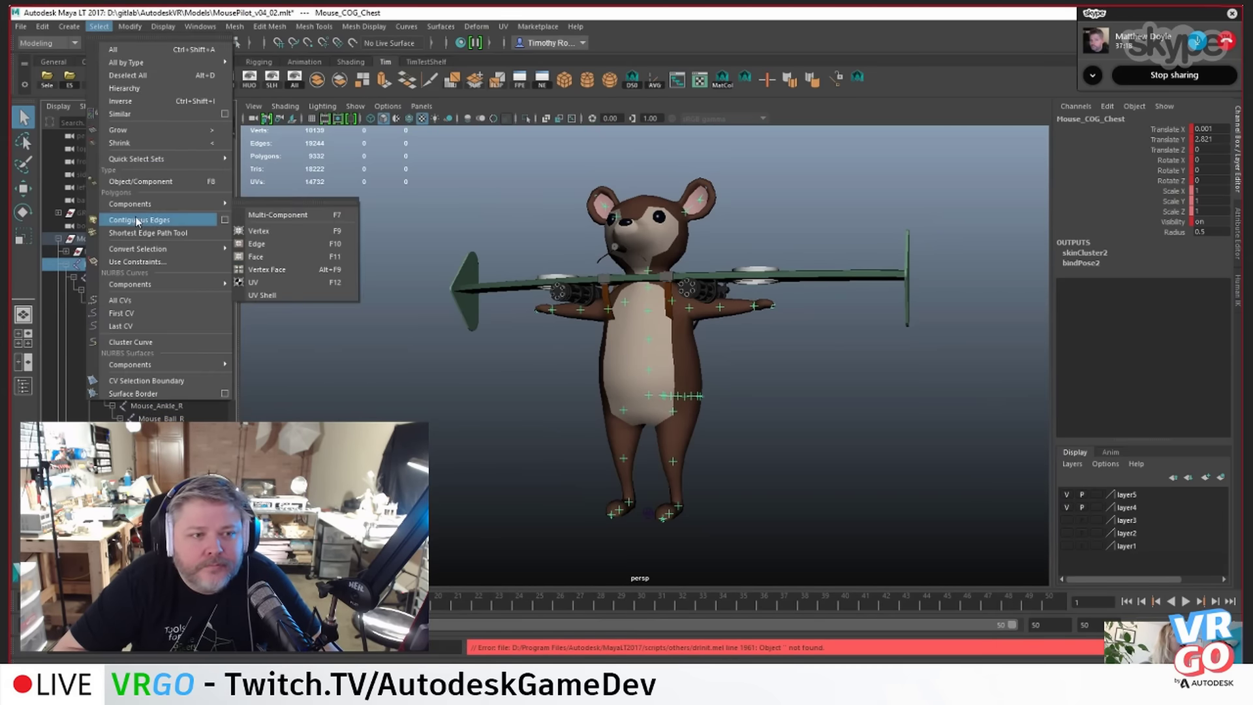
click(127, 88)
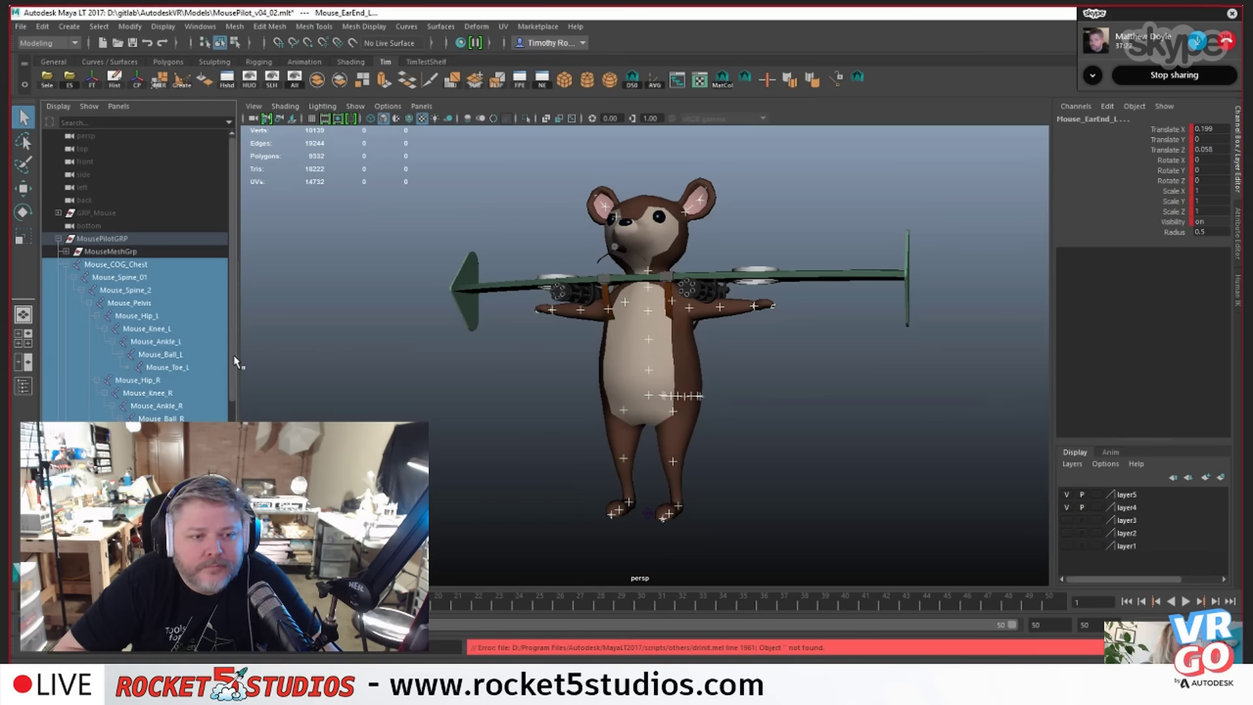
drag(235, 358, 232, 403)
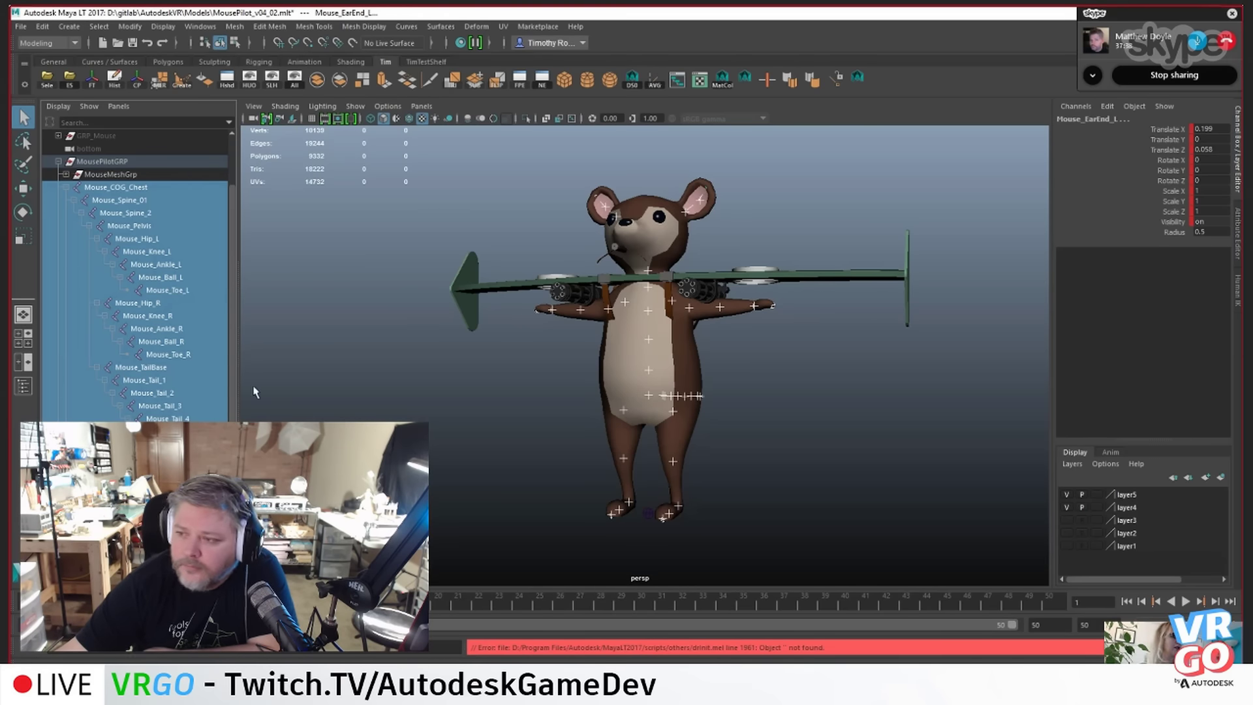
scroll(197, 420, down, 3)
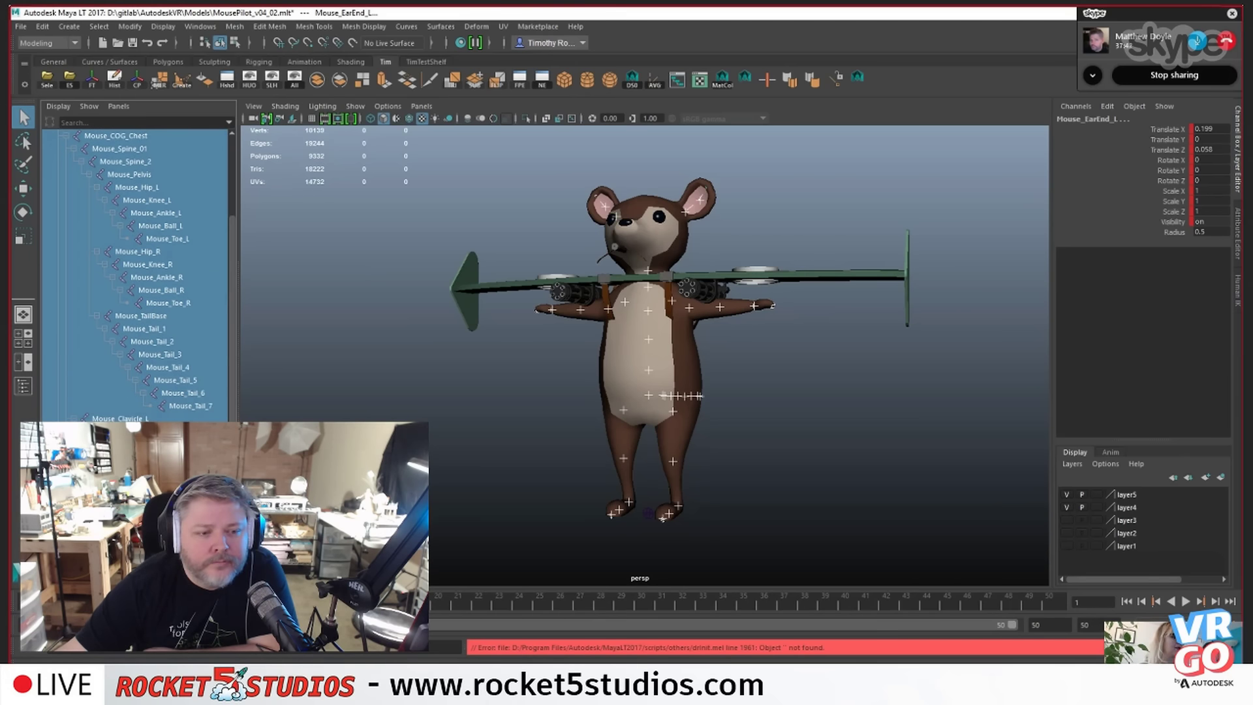
scroll(137, 274, down, 3)
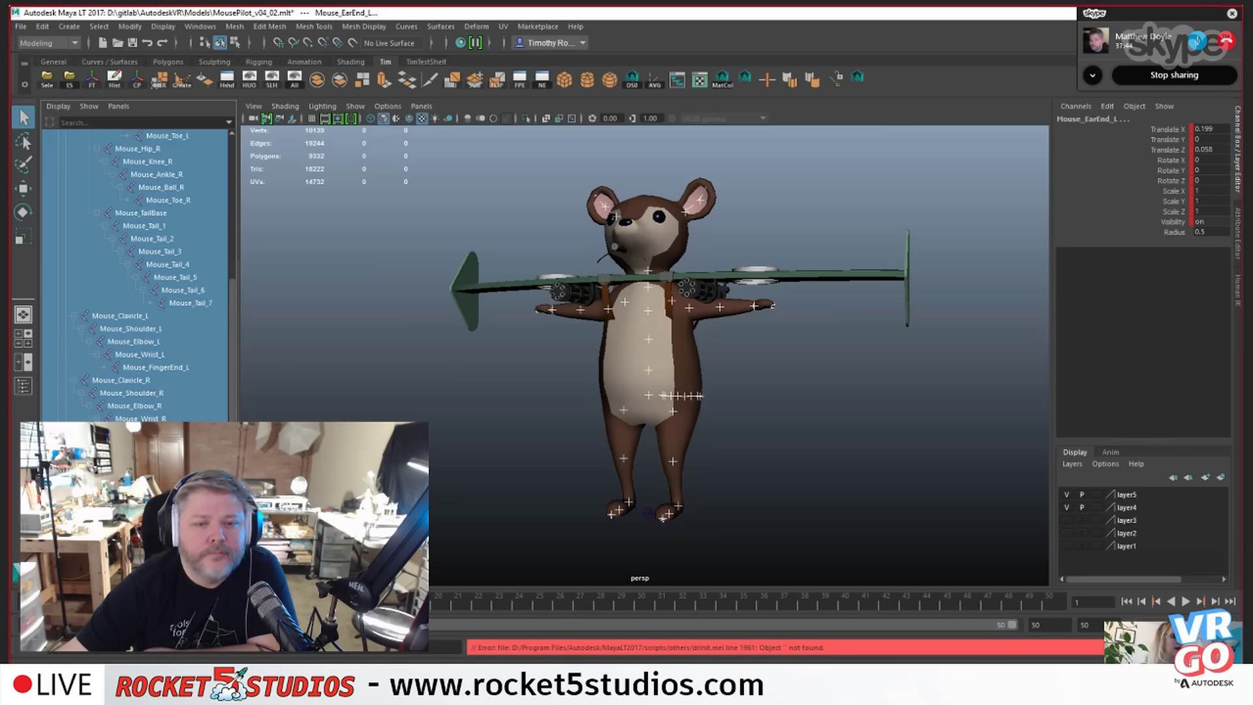
scroll(196, 401, up, 6)
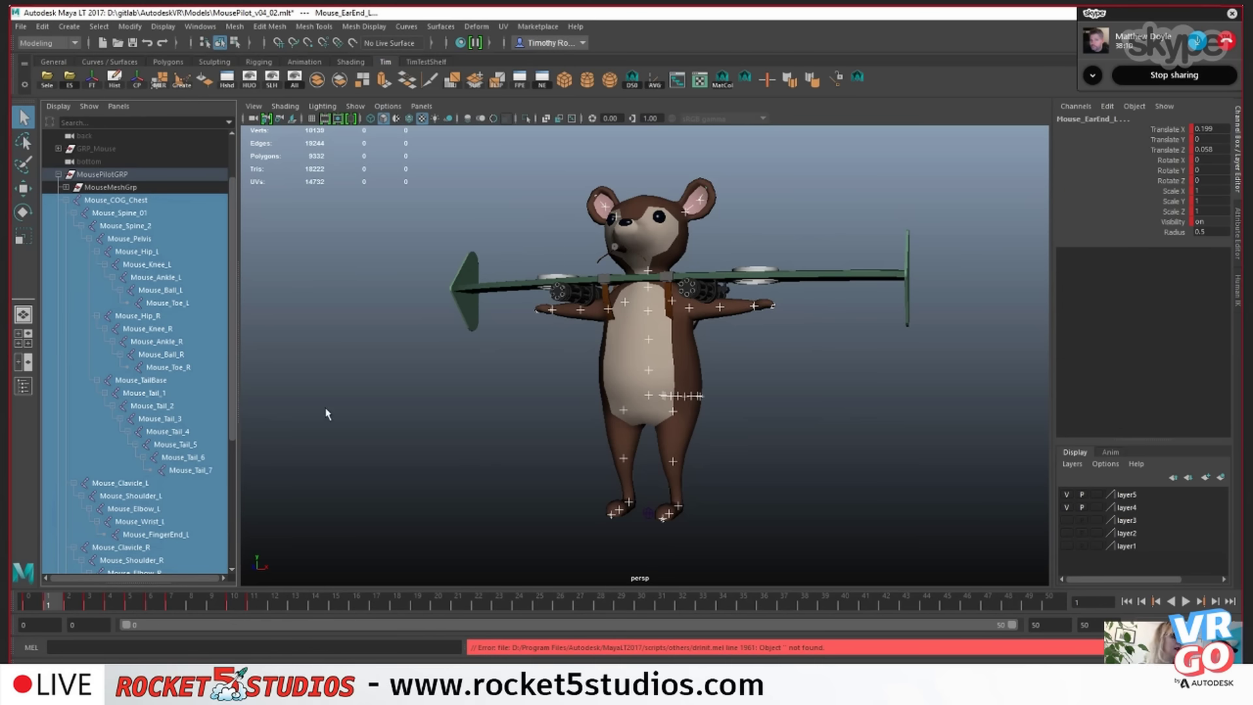
mouse_move(228, 382)
mouse_down()
mouse_move(233, 475)
mouse_move(231, 382)
mouse_up()
drag(233, 235, 244, 258)
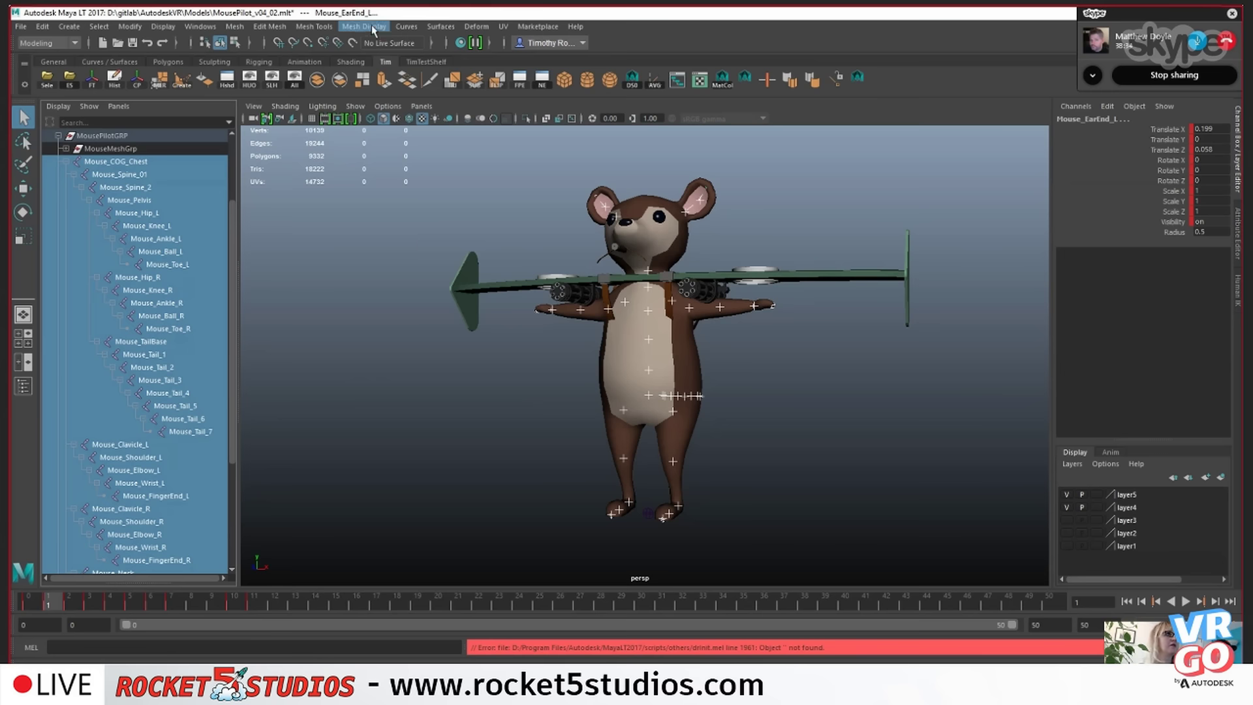
- Switch to the Animation menu set, look through its constraint commands, and clear the joint selection
click(75, 44)
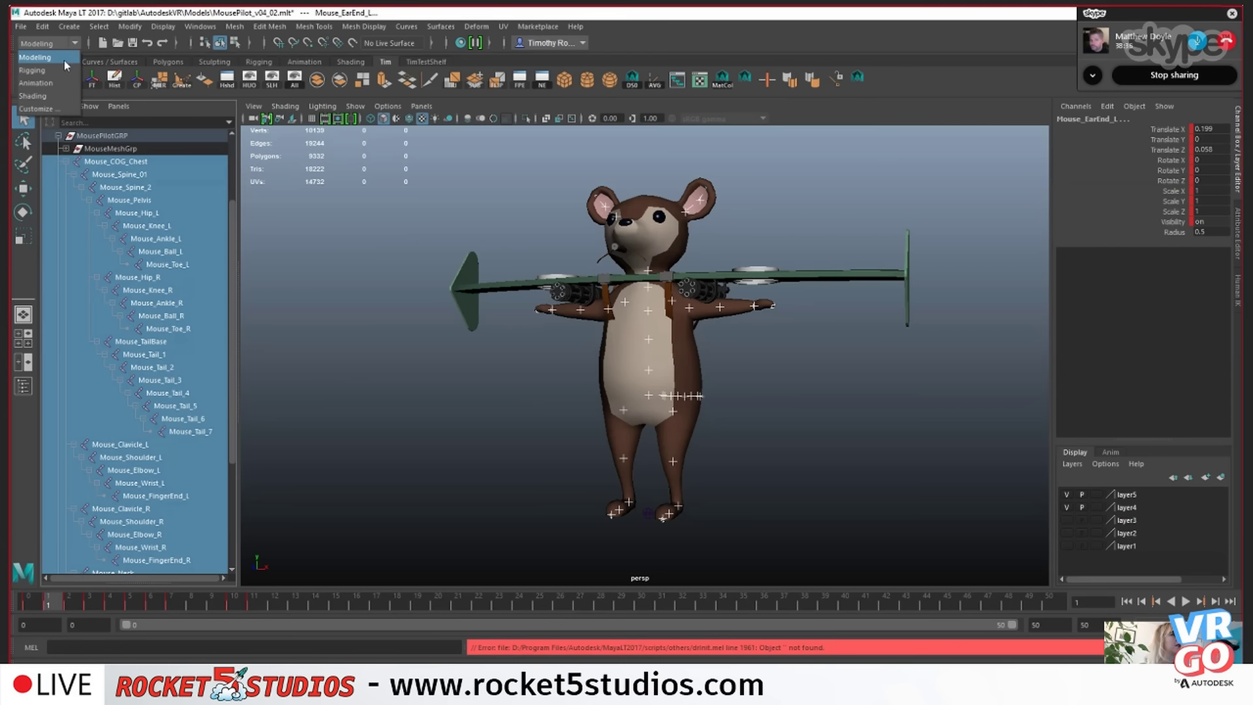
click(58, 83)
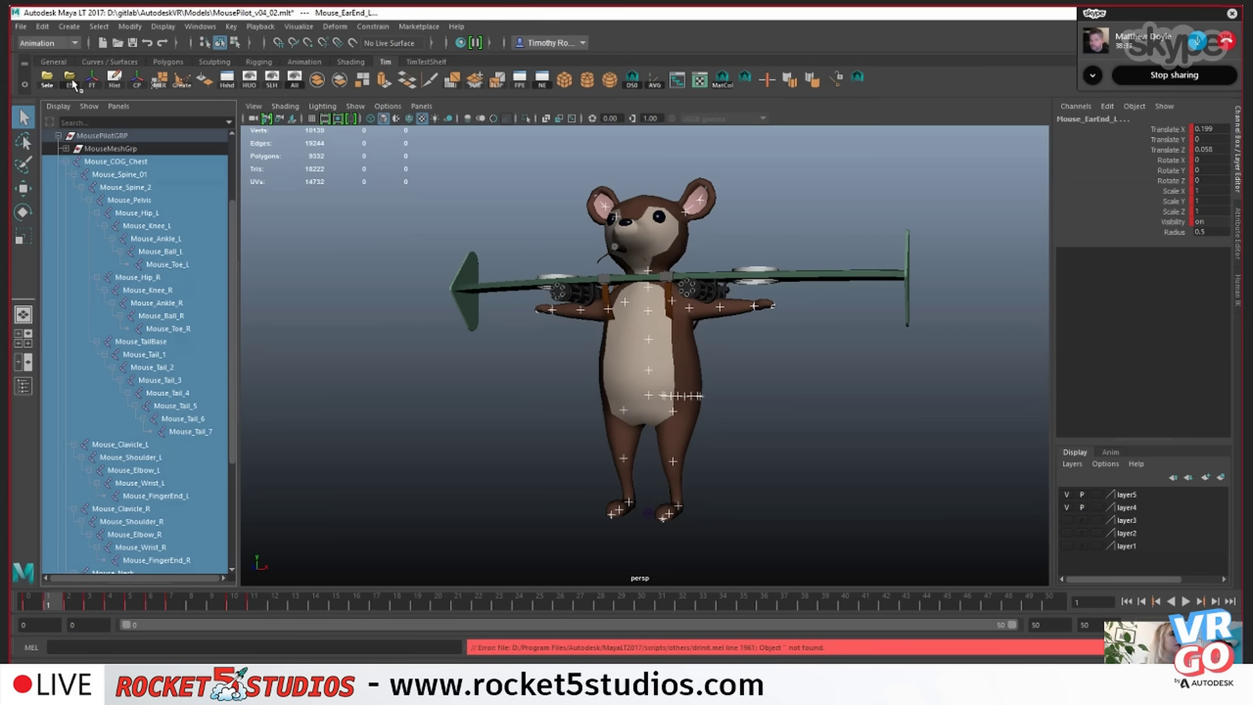
click(381, 28)
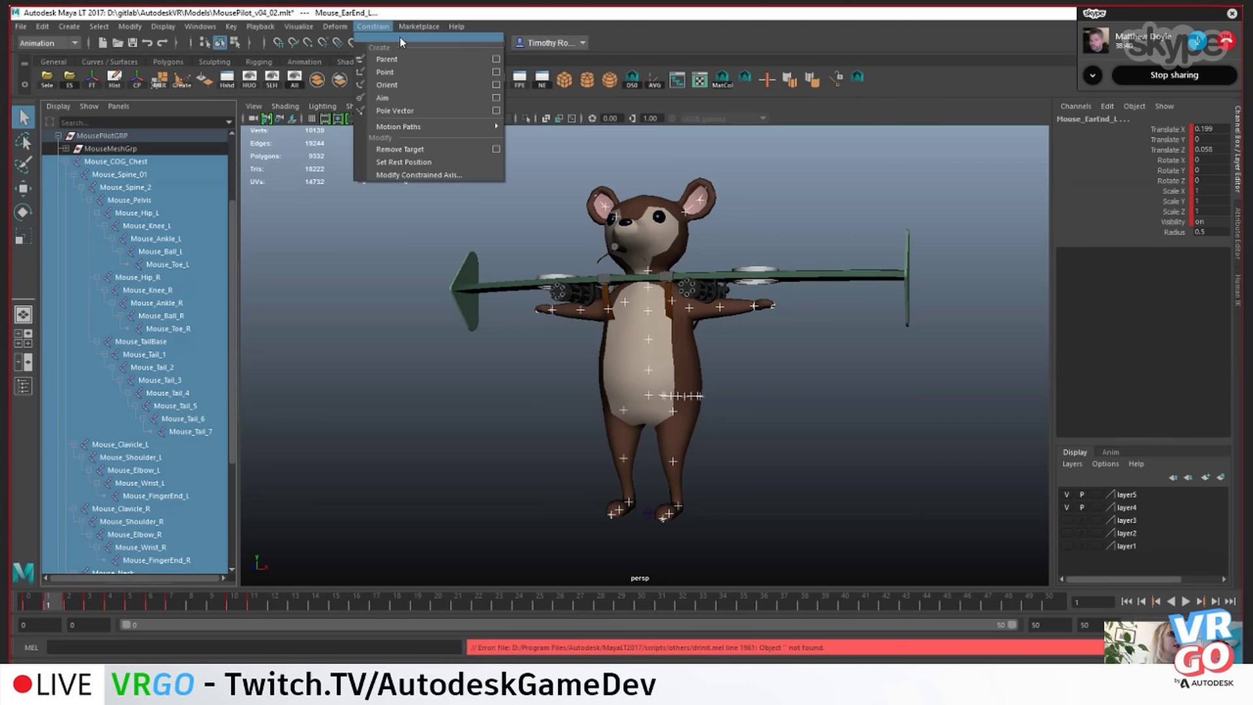
mouse_move(419, 27)
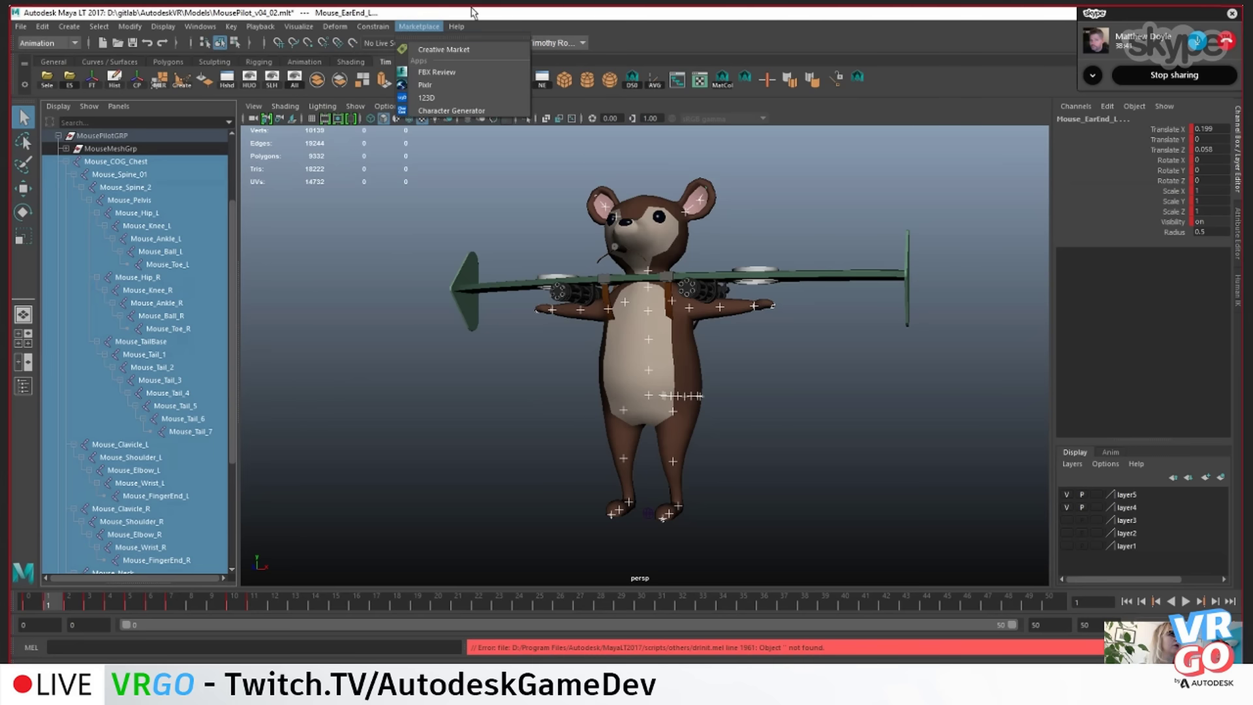
click(795, 21)
click(392, 292)
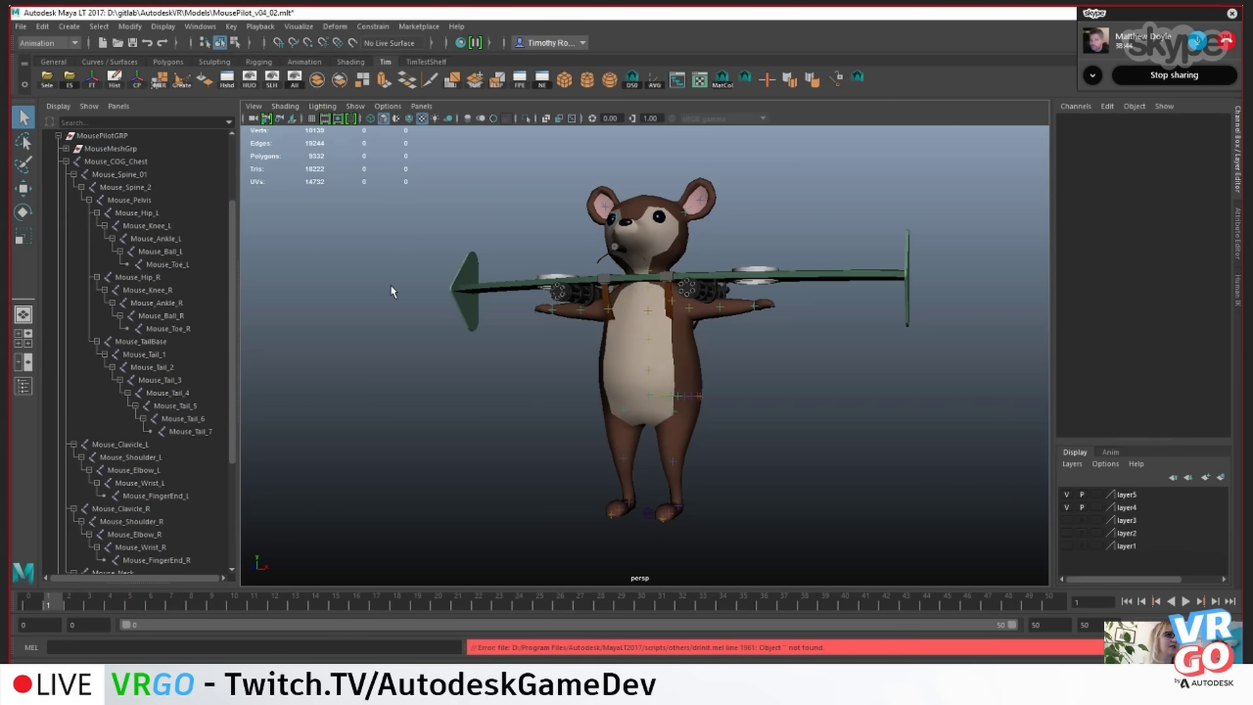
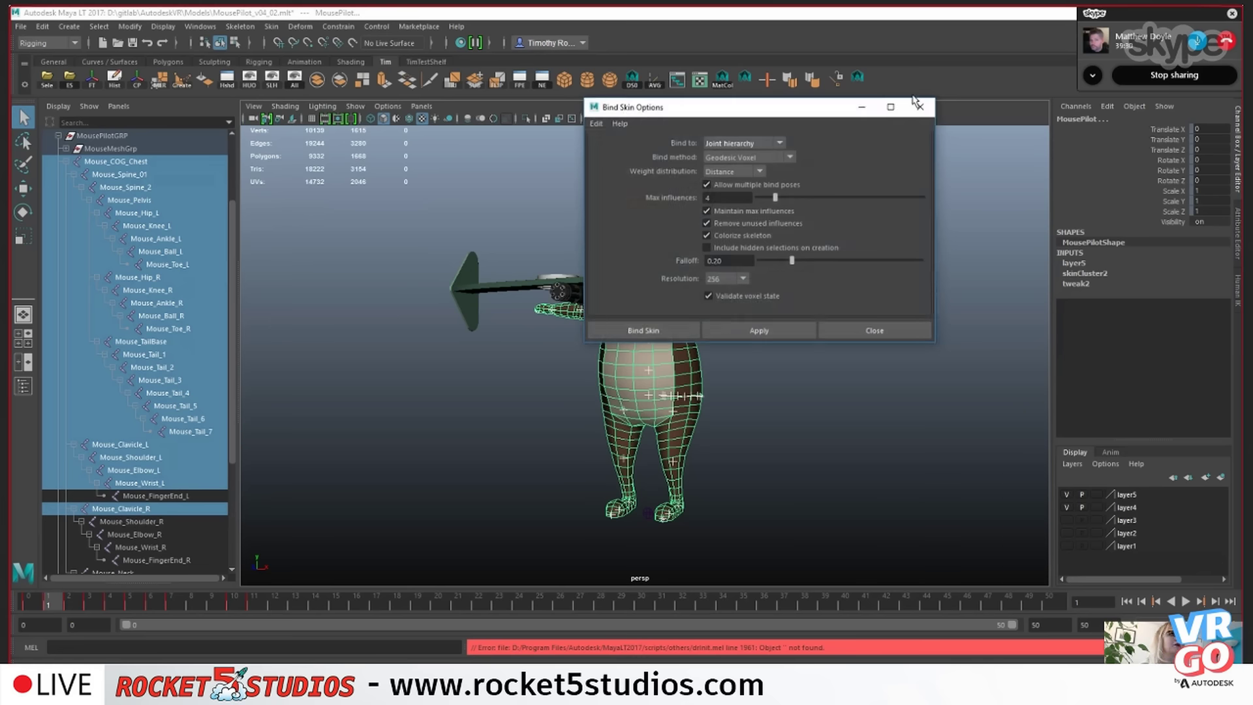
- In the Bind Skin options, choose Geodesic Voxel binding with max influences 2, and close them without binding
drag(796, 113, 931, 67)
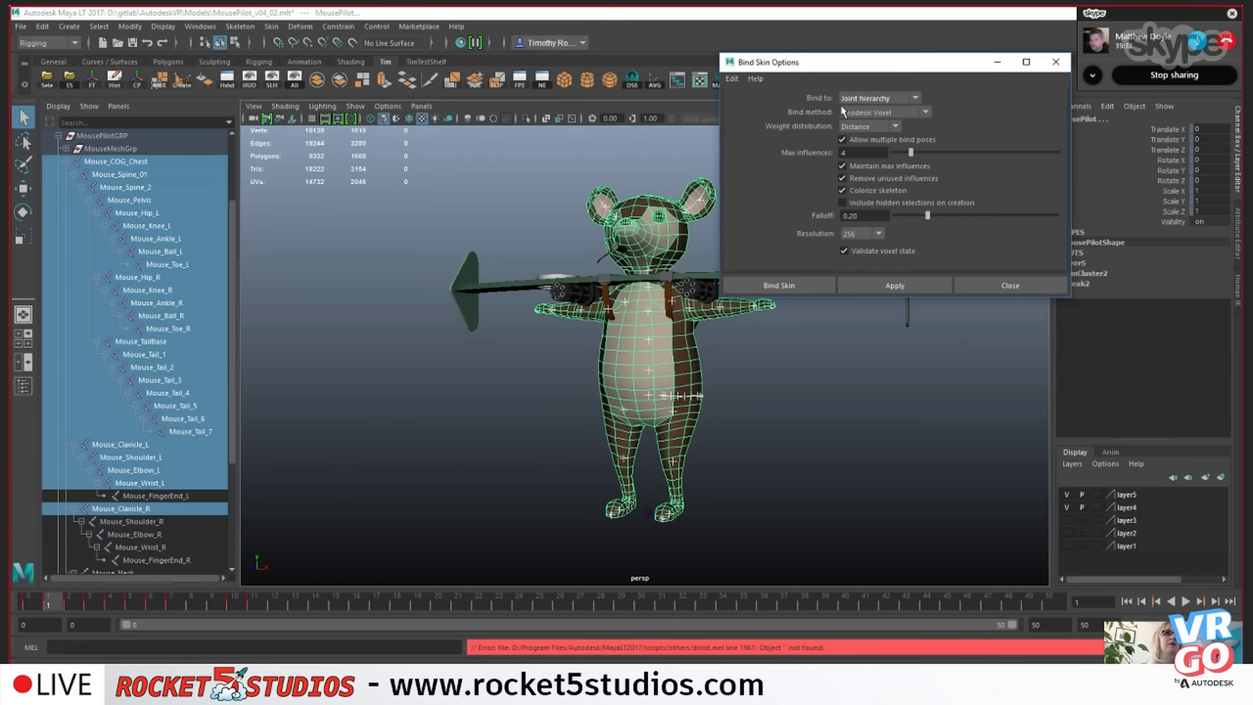
click(927, 113)
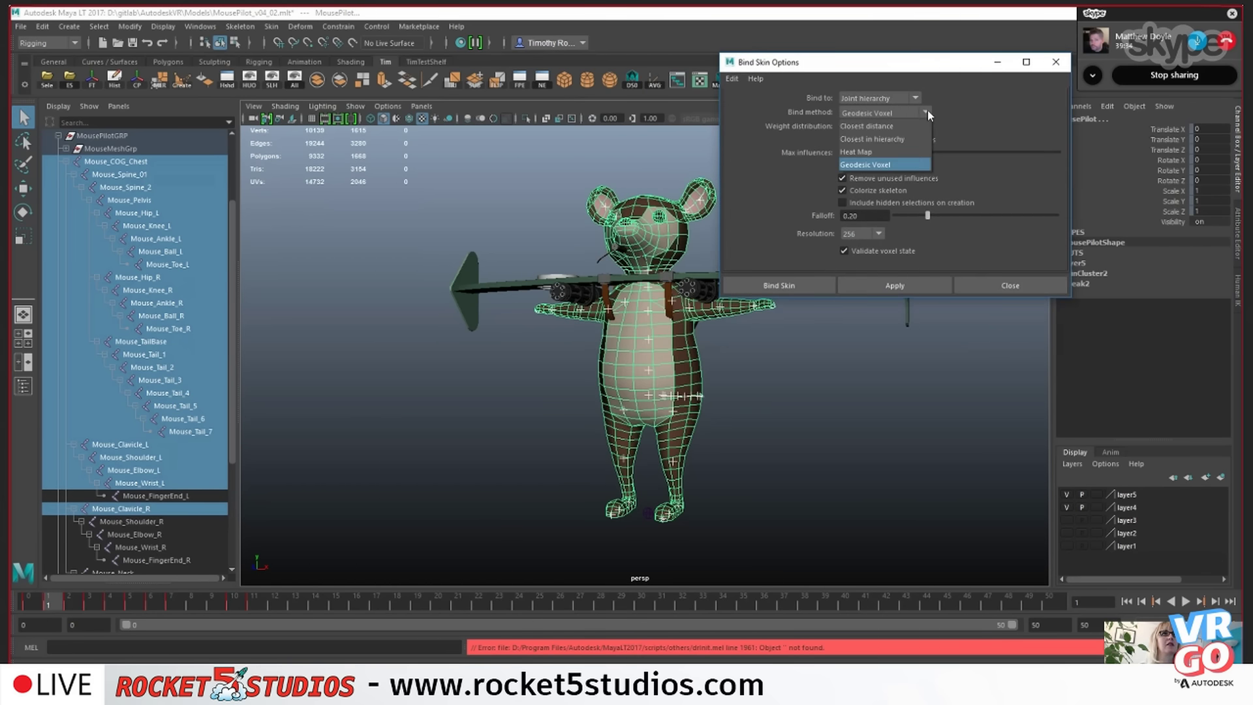
click(914, 164)
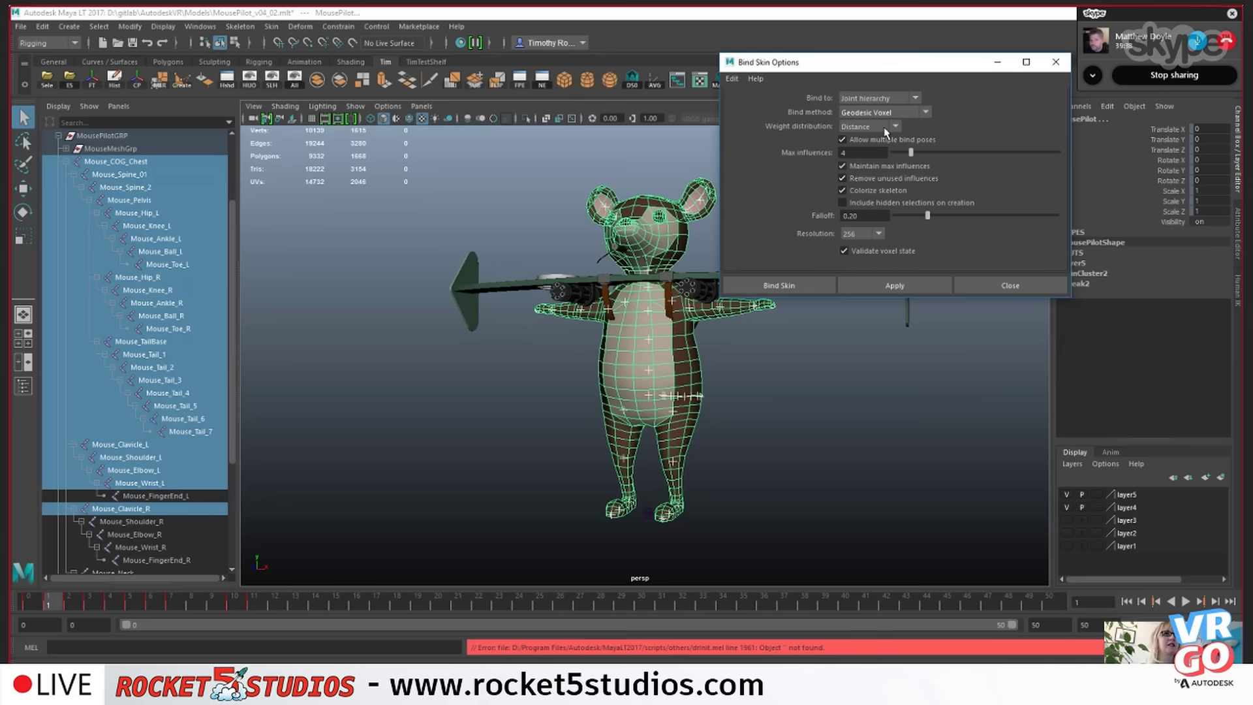
drag(912, 155, 901, 156)
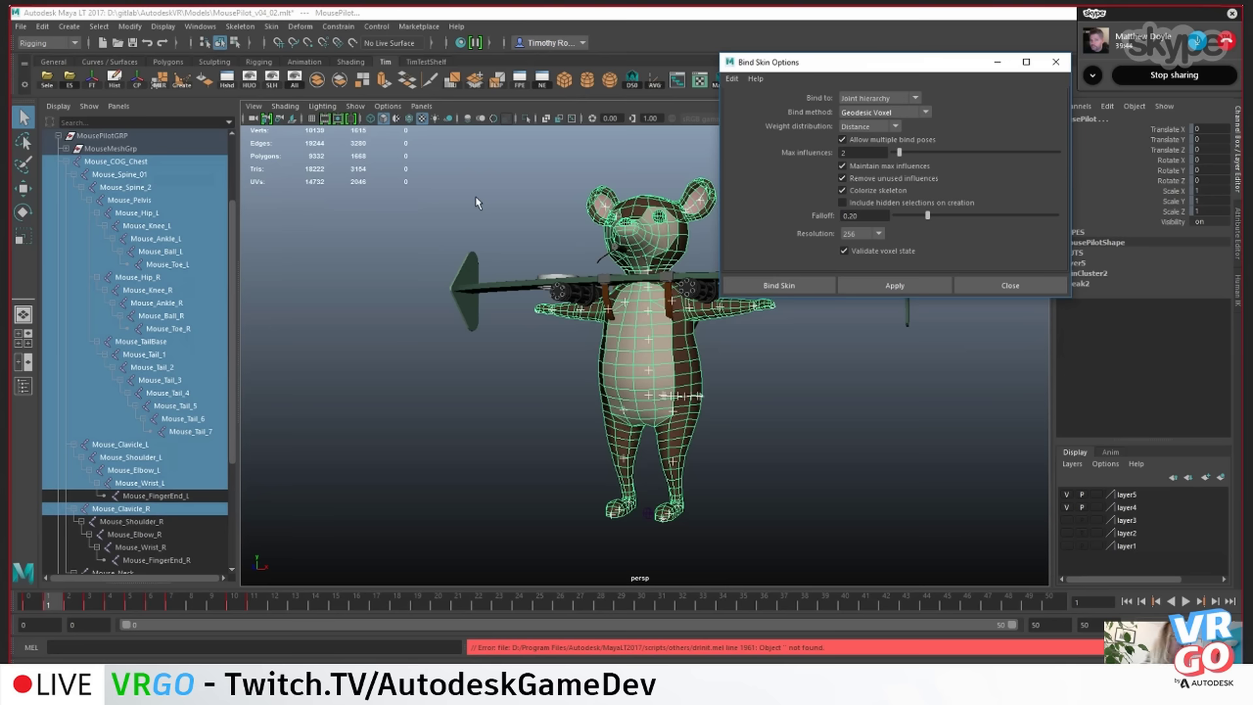
click(1012, 288)
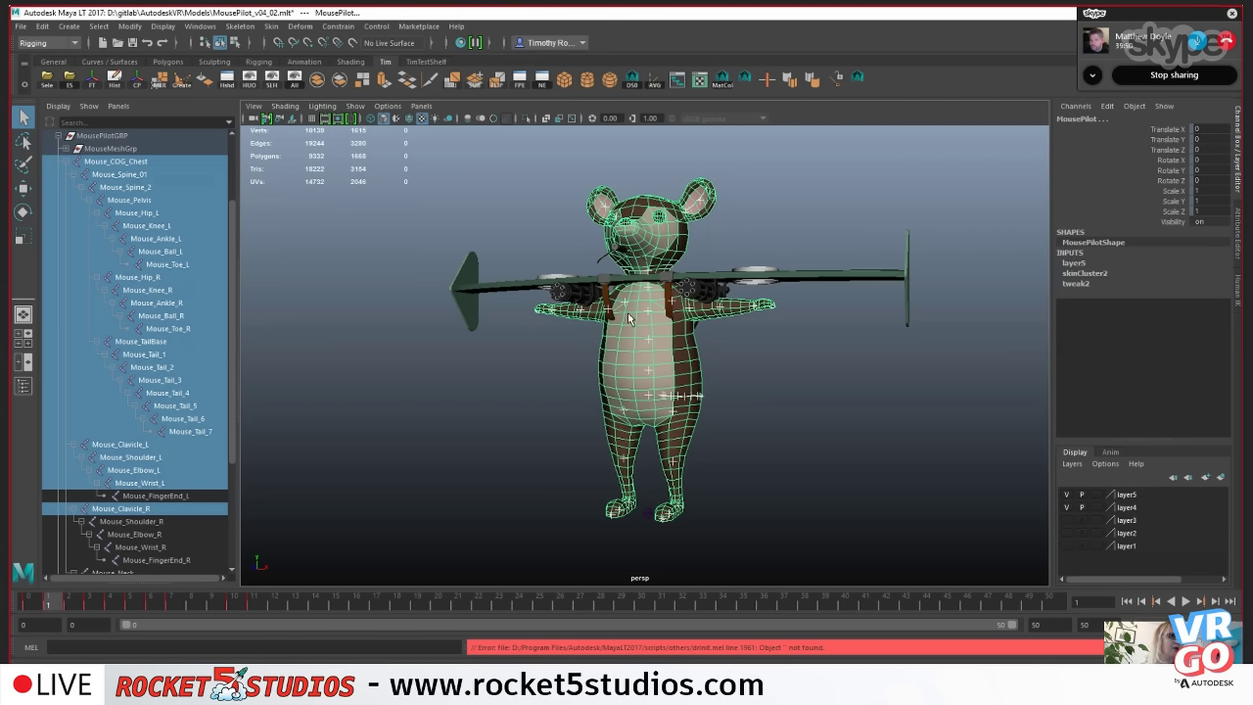
- Examine the mouse's skinned poses at frames 0, 2, 3 and 4 from the front and side
alt+middle_drag(712, 384, 718, 392)
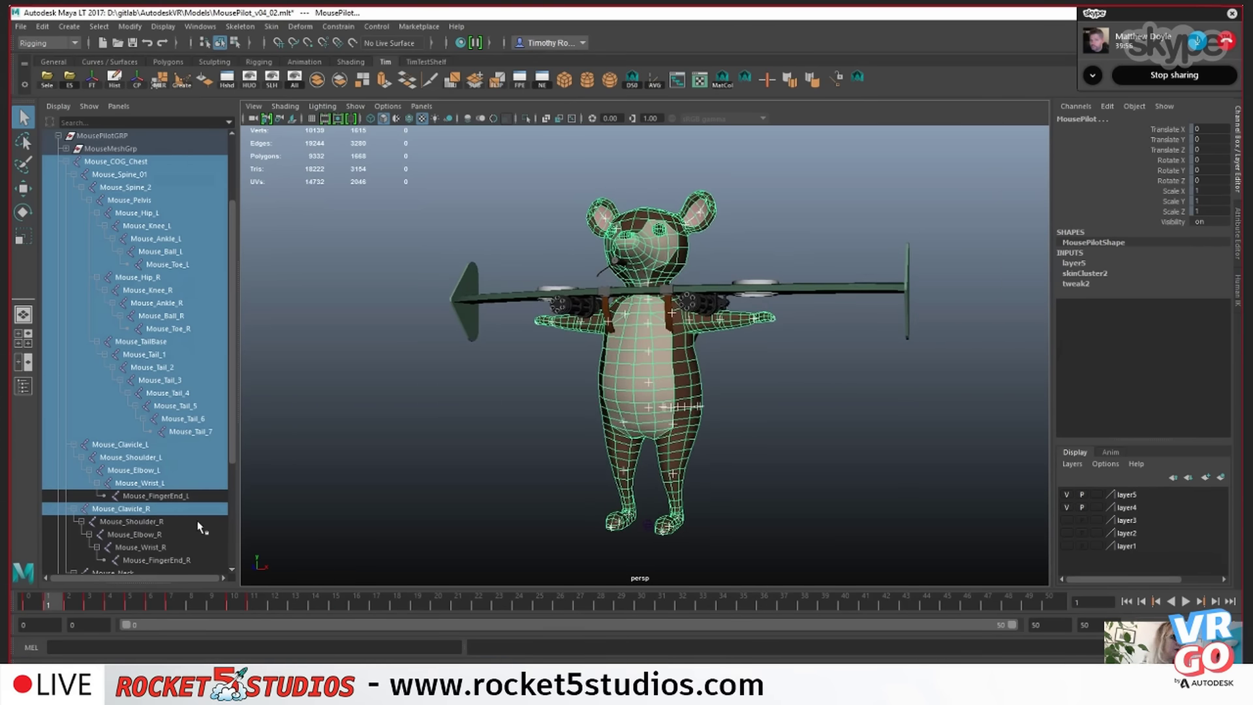
click(32, 604)
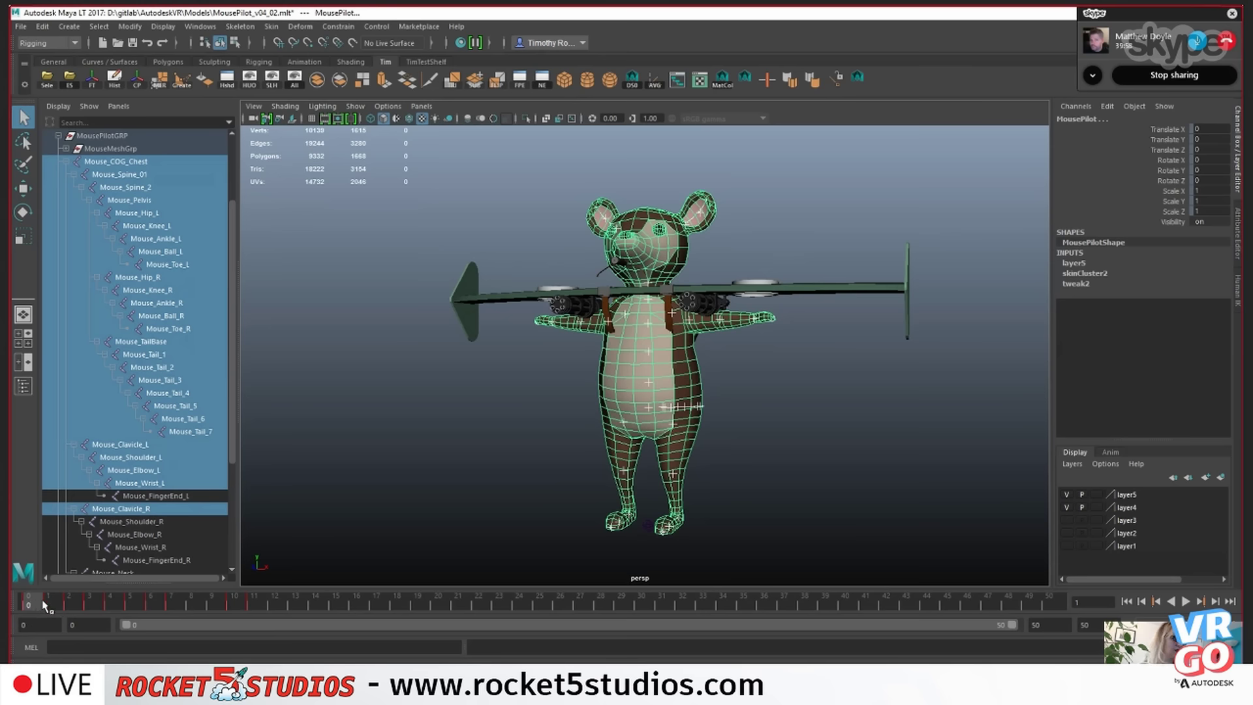
click(71, 605)
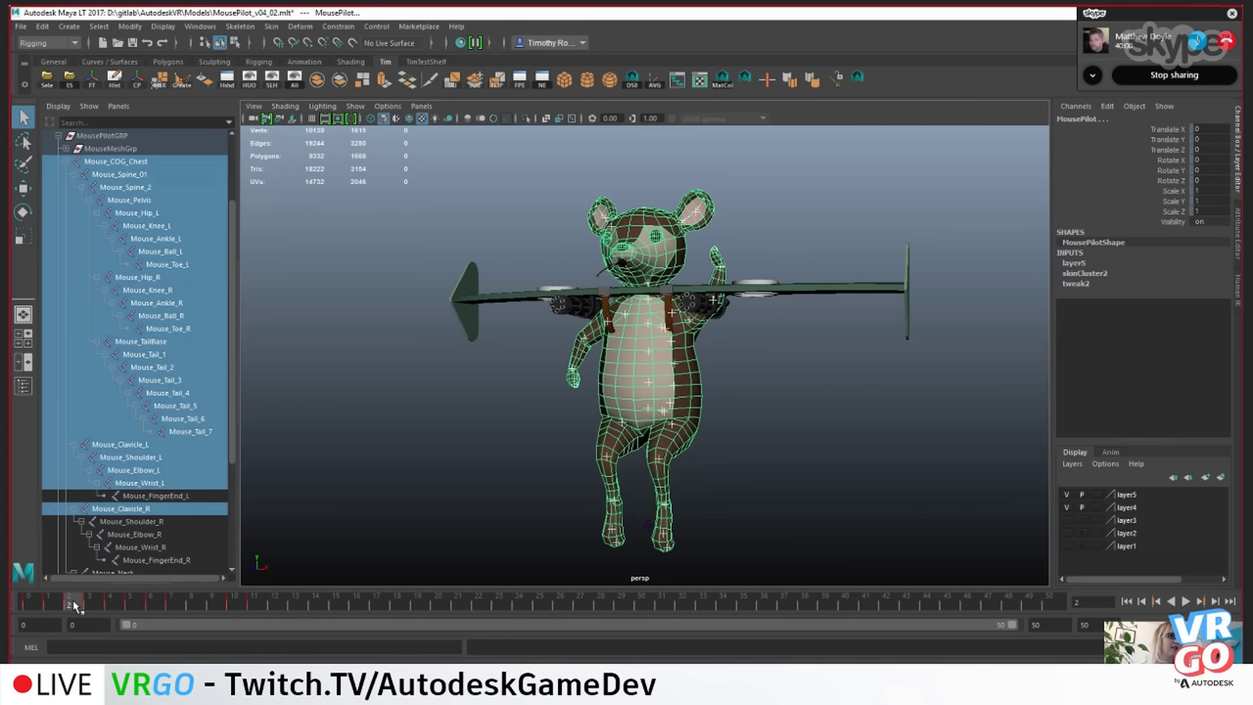
click(96, 605)
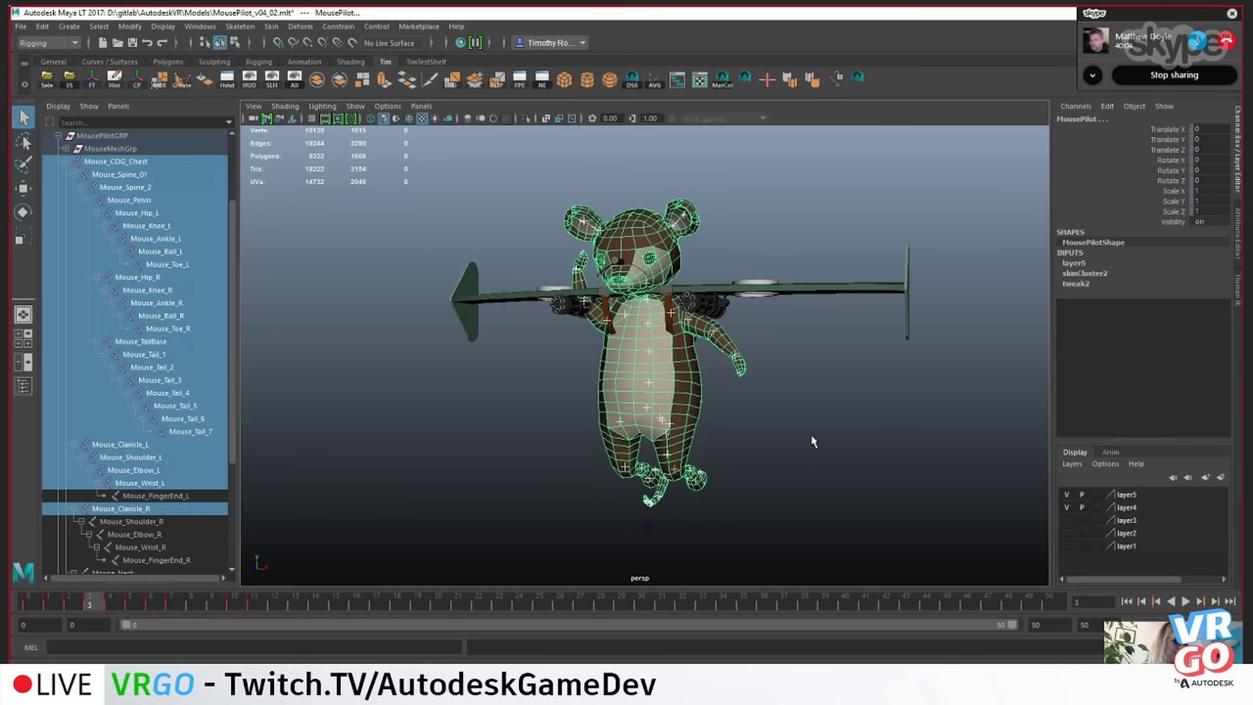
alt+drag(822, 441, 861, 431)
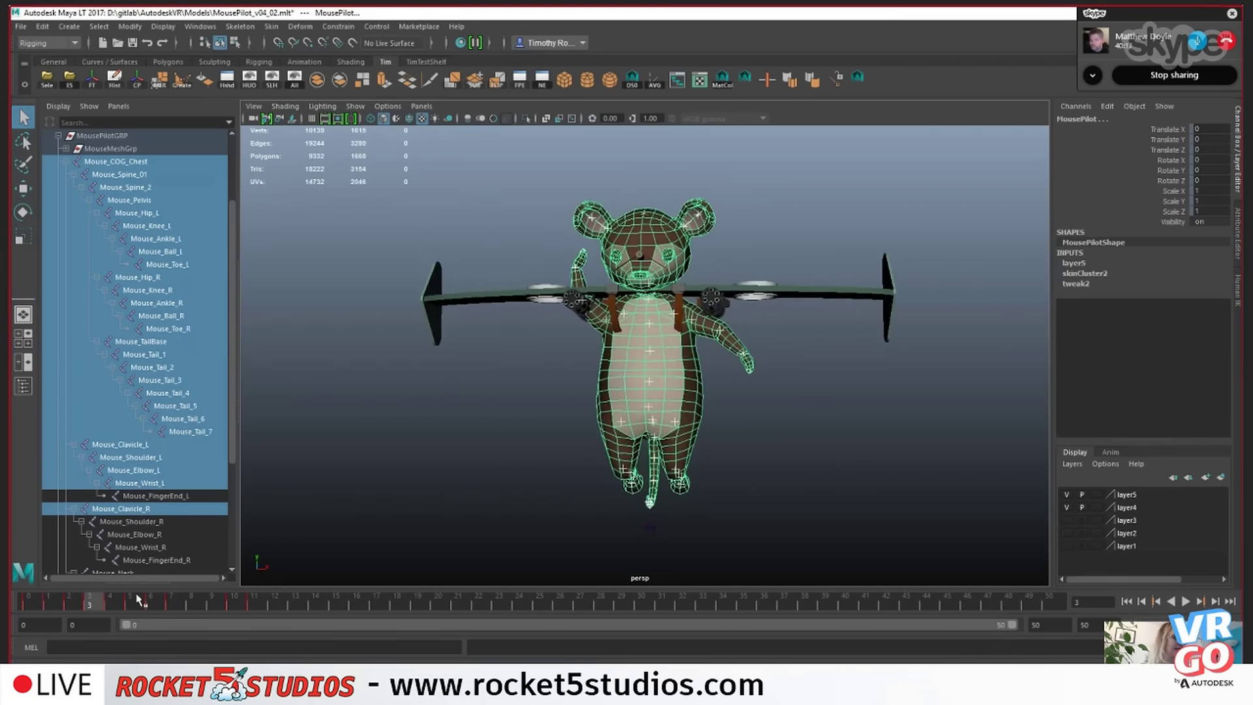
click(146, 591)
click(1154, 47)
alt+drag(1019, 387, 850, 409)
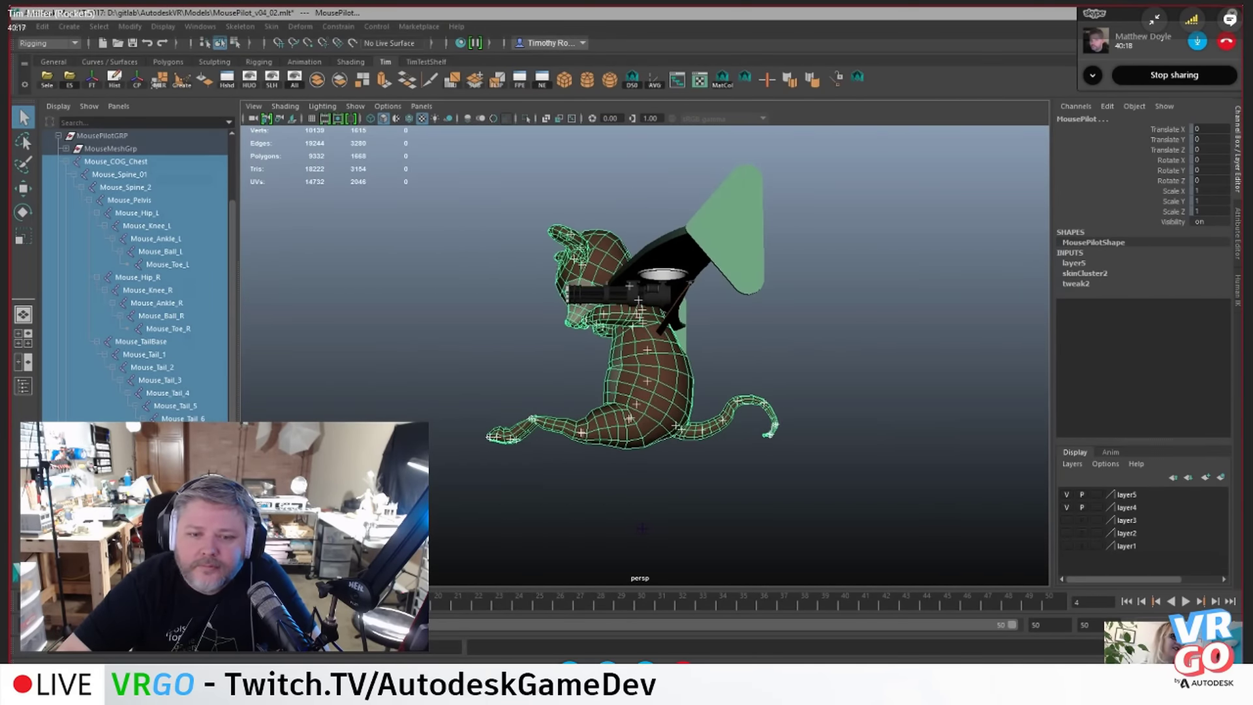
- Hide layer4 to leave only the mouse body, and advance through its test poses to frame 7
click(1067, 508)
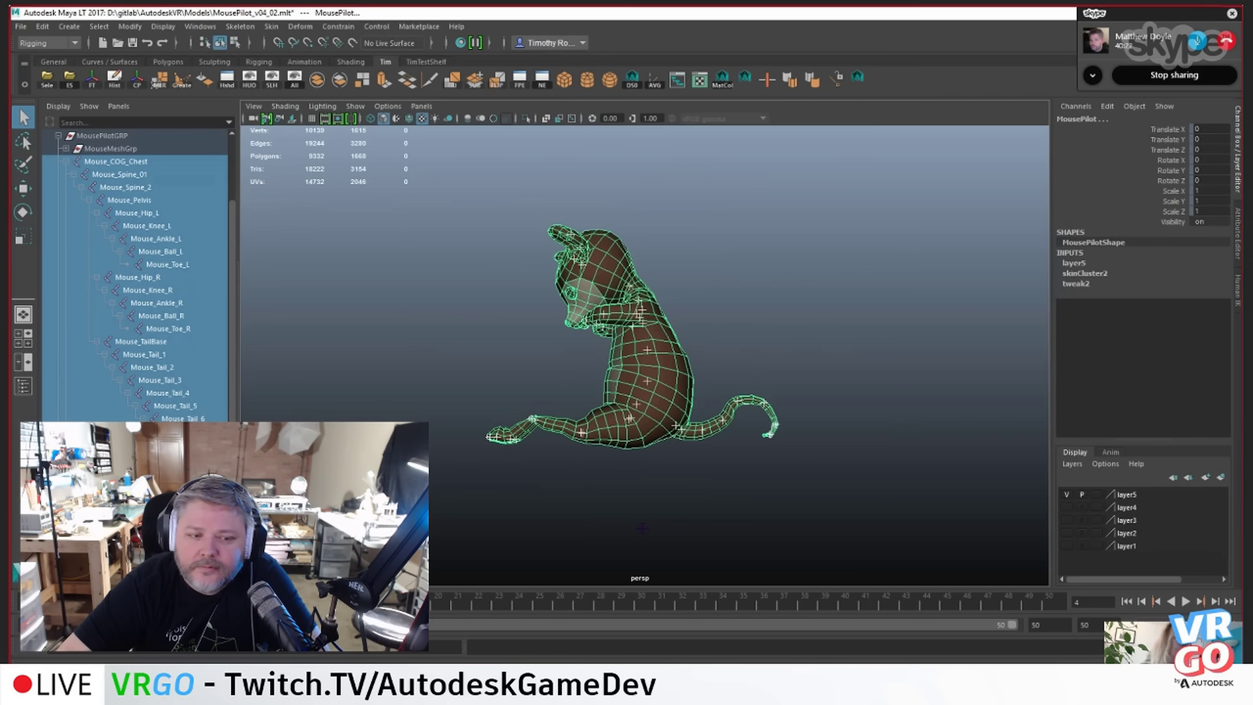
alt+drag(488, 457, 584, 452)
alt+drag(700, 351, 711, 381)
key(alt+period)
key(alt+period)
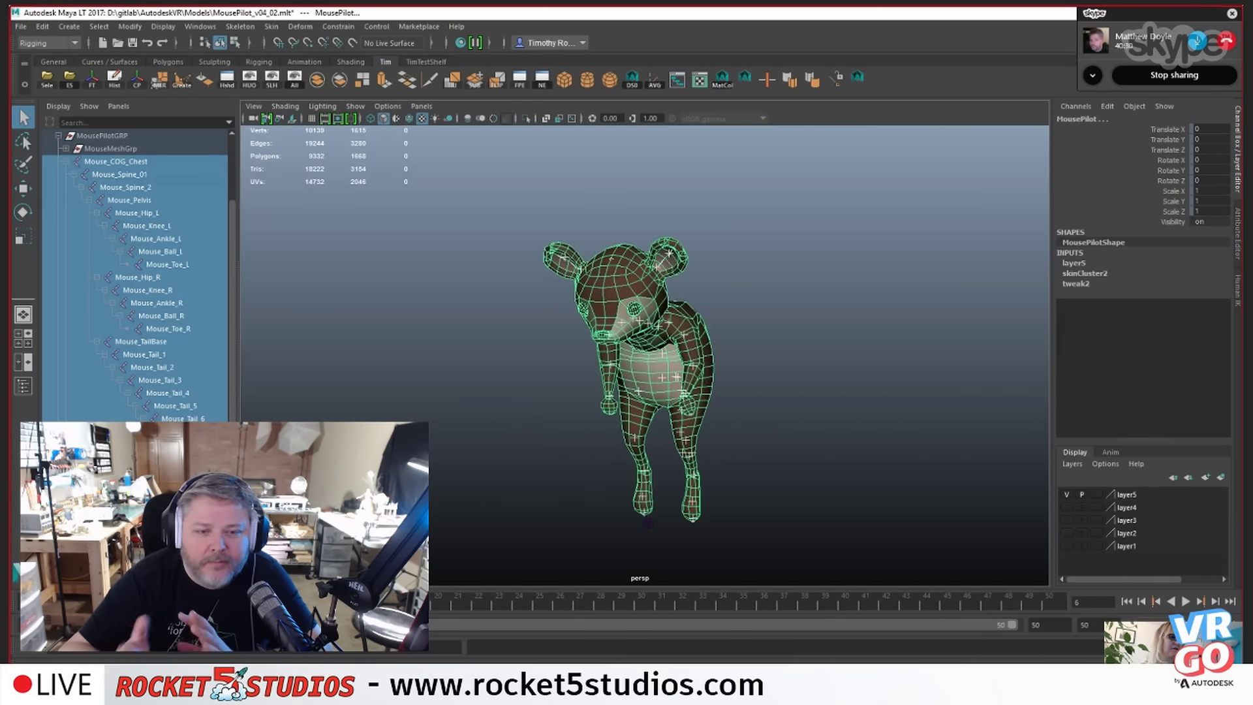
key(alt+period)
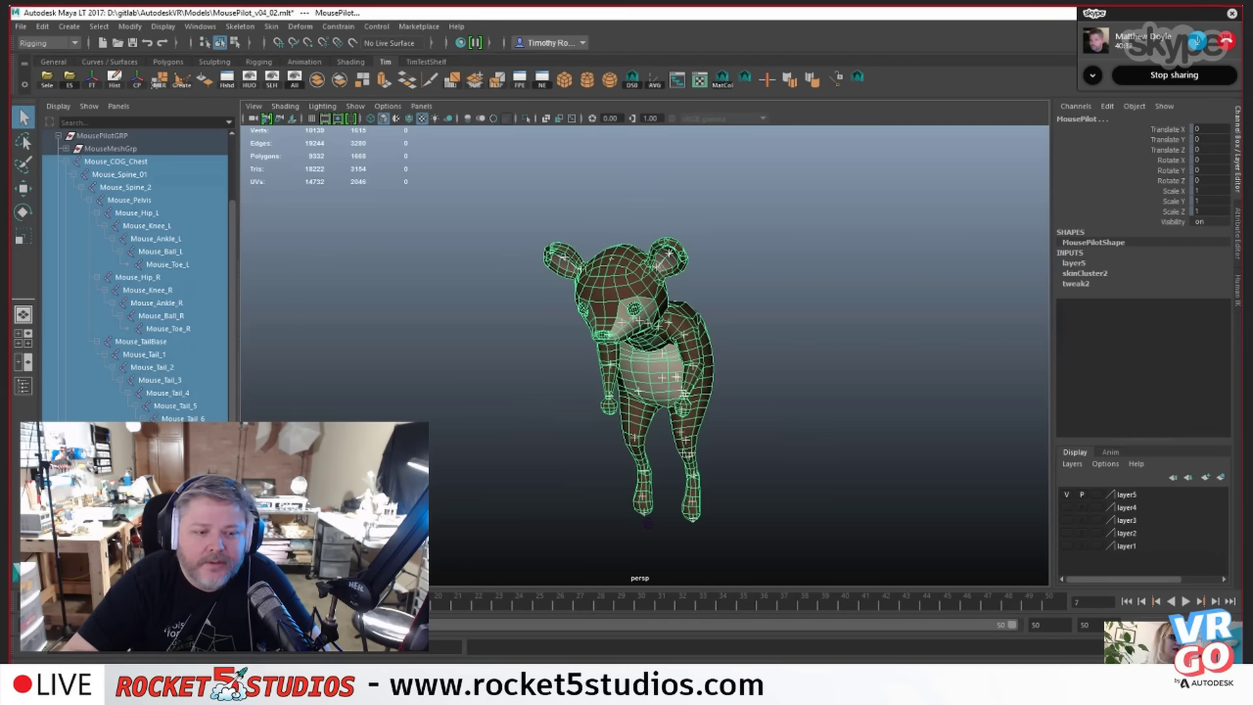
- Go back through the mouse's test poses to frame 3, examining the deformation from the side
key(alt+comma)
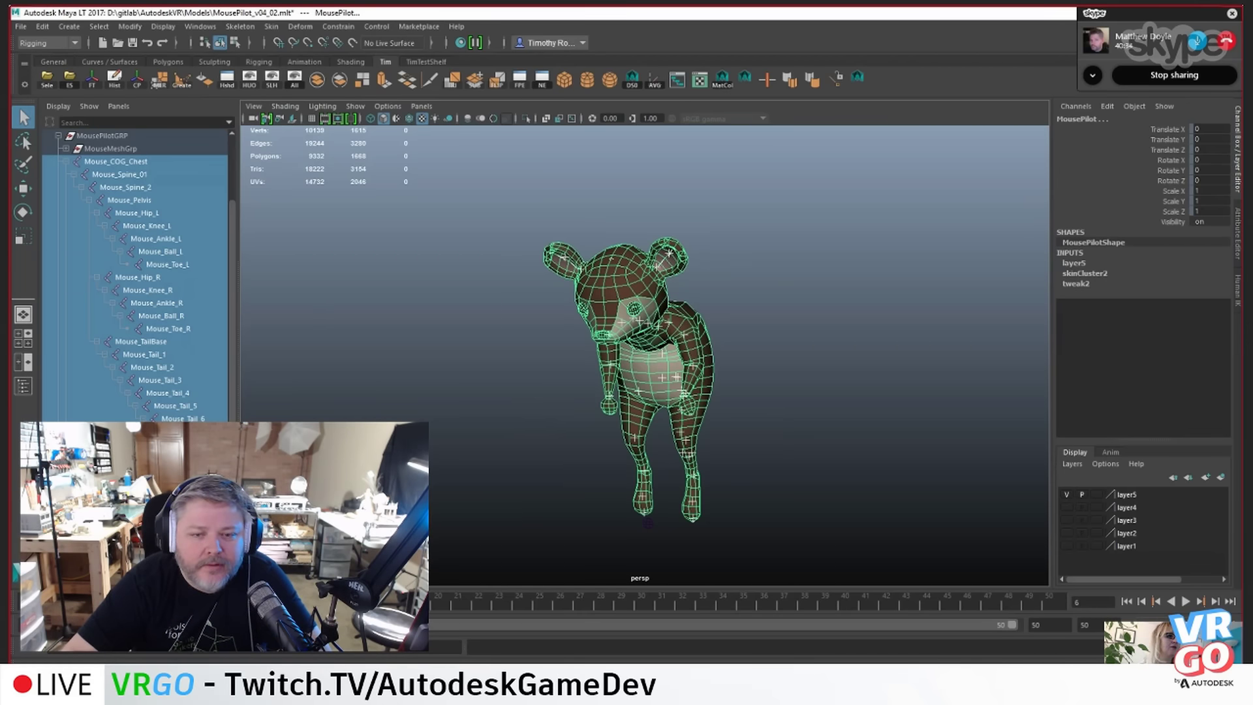
alt+drag(767, 435, 940, 425)
key(alt+comma)
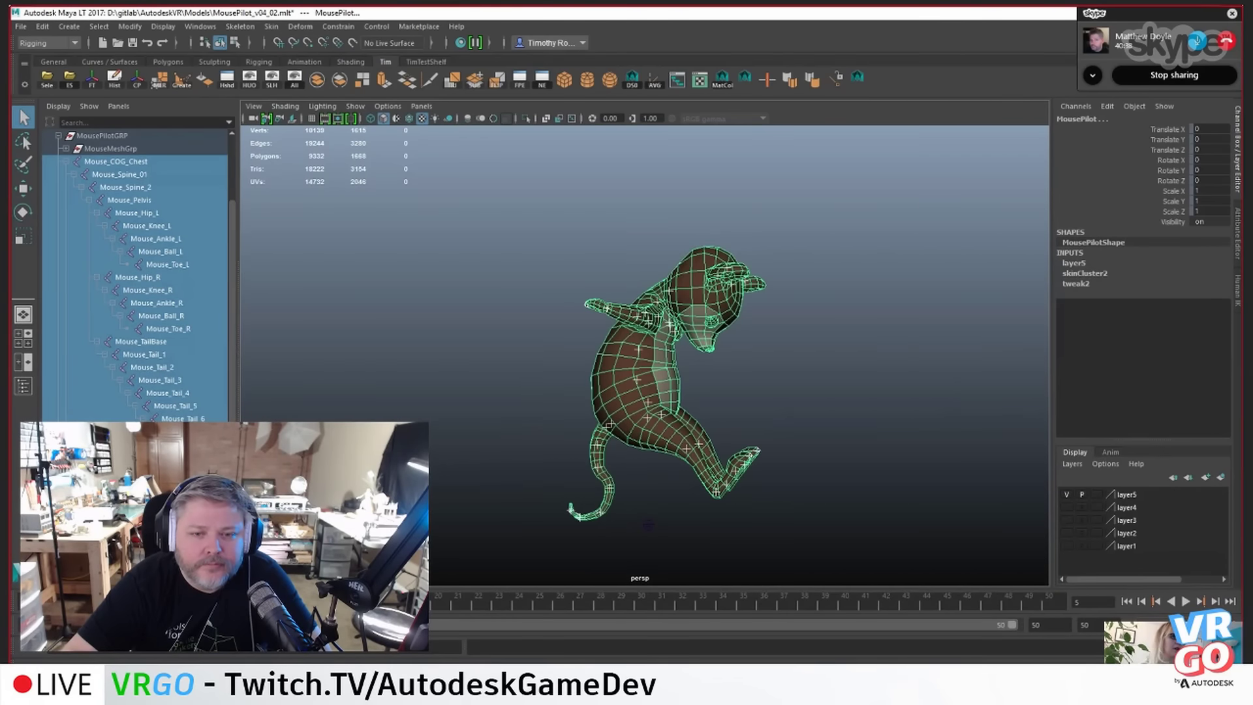
key(alt+comma)
key(alt+comma)
key(alt+comma)
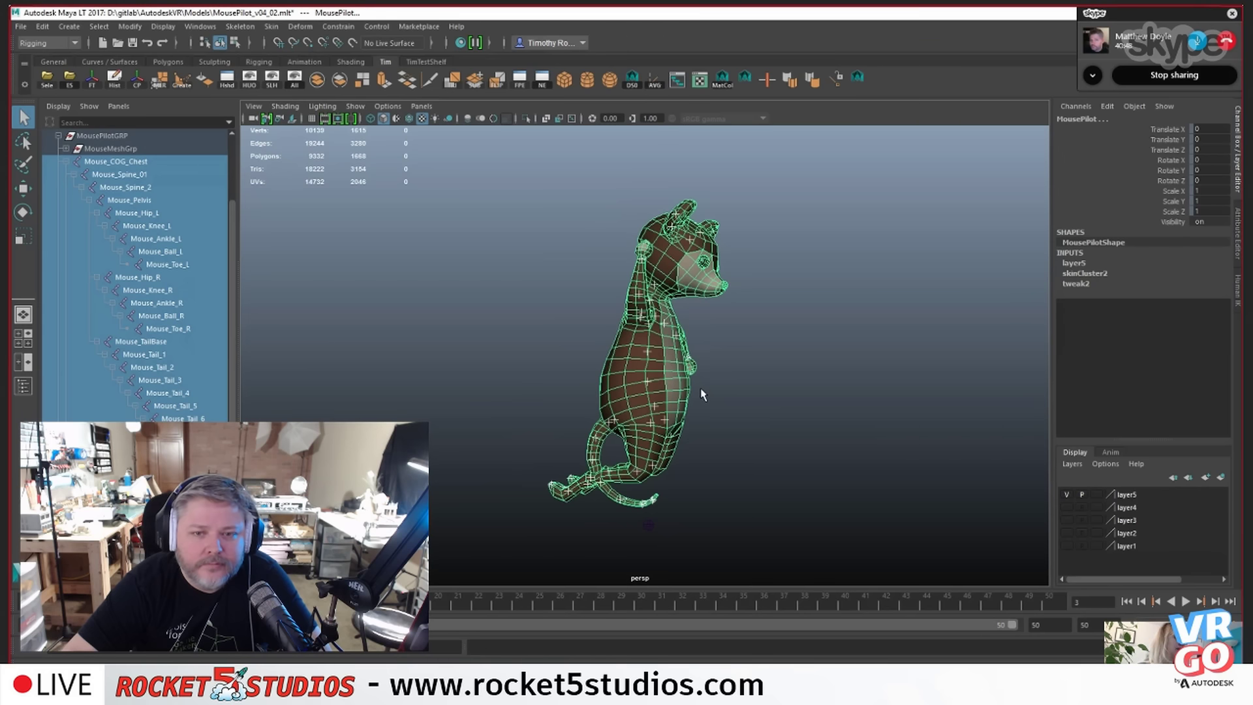
- Select the Mouse_Clavicle_R joint and rotate it to about -1.1 in X, -12.7 in Y and 5.2 in Z
scroll(701, 393, up, 3)
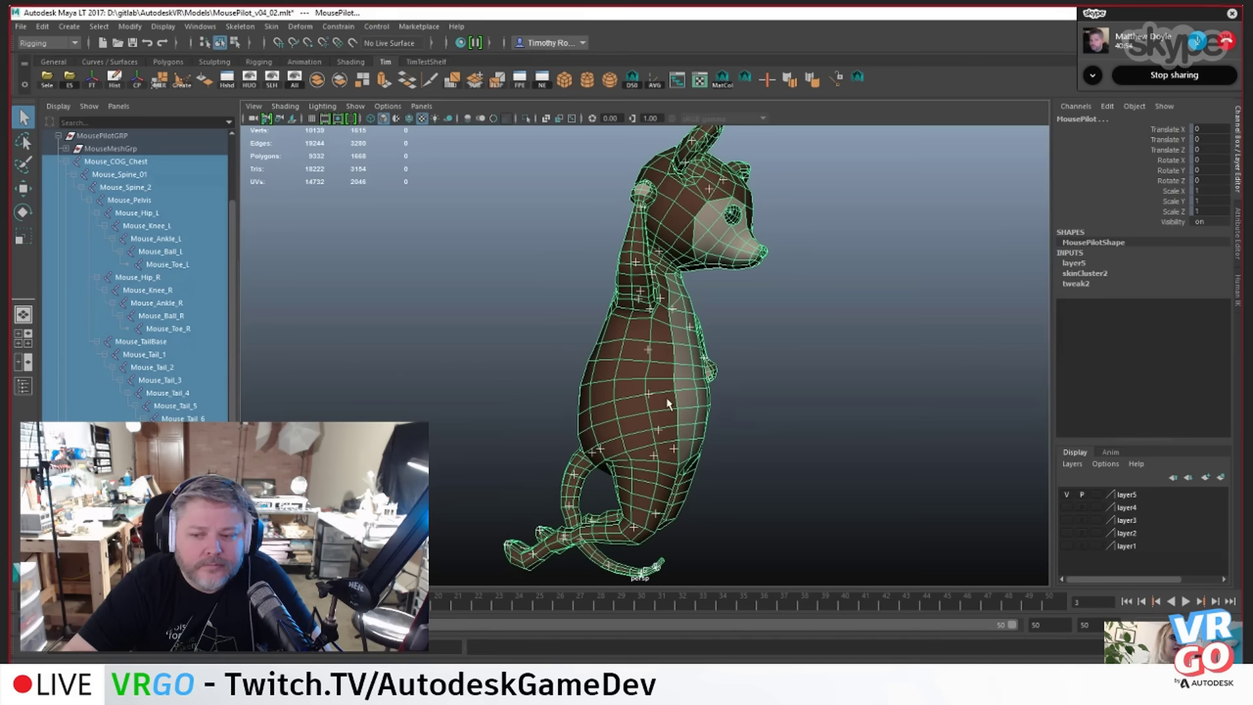
alt+drag(855, 394, 607, 441)
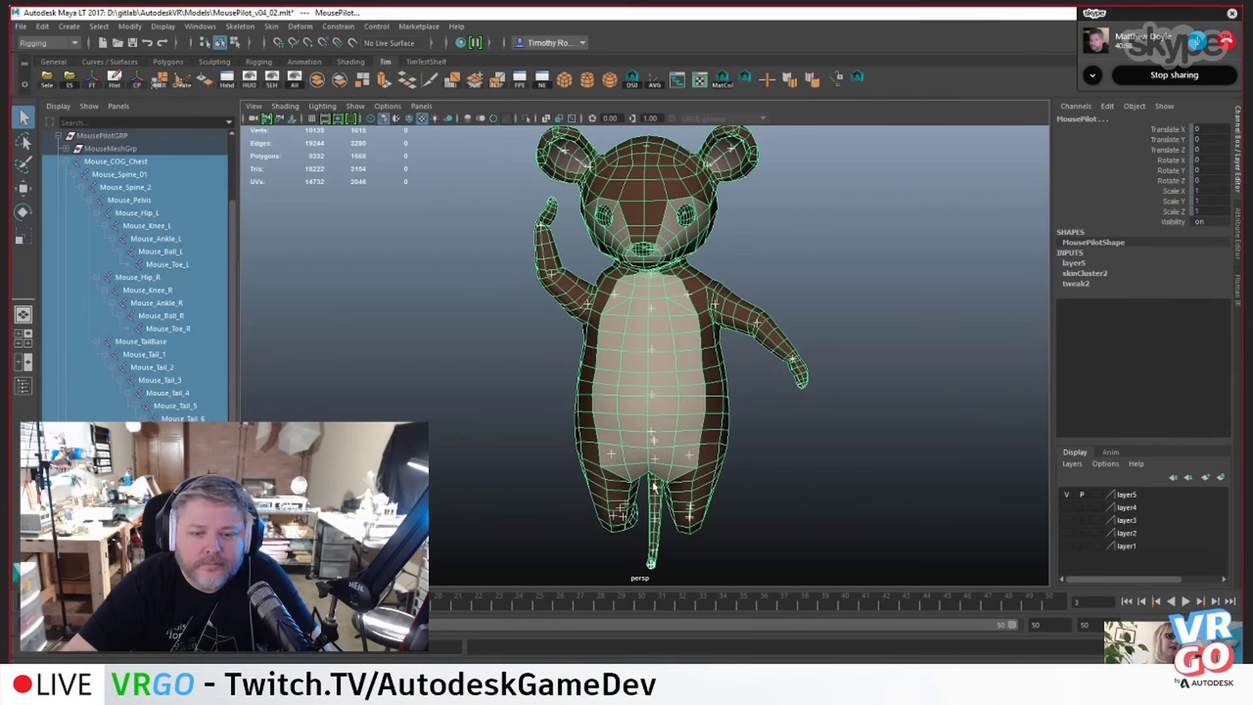
click(614, 294)
key(e)
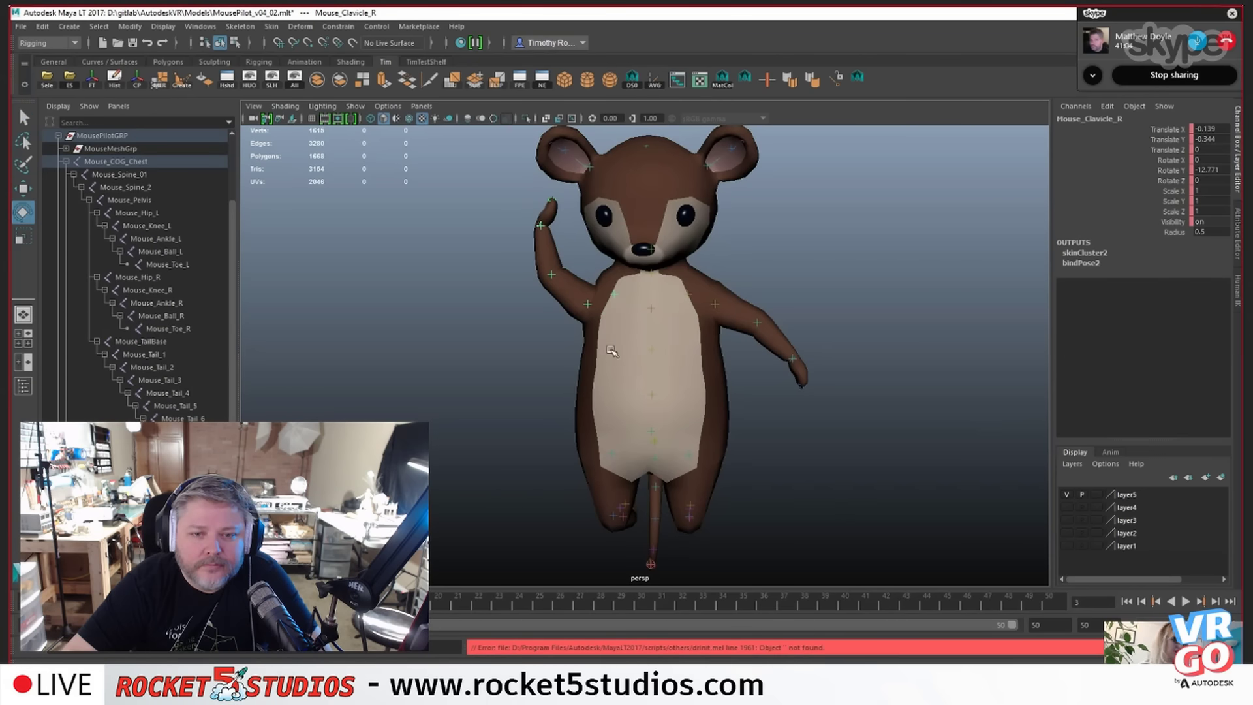
mouse_move(720, 346)
mouse_down()
mouse_move(672, 377)
mouse_move(712, 332)
mouse_move(711, 350)
mouse_up()
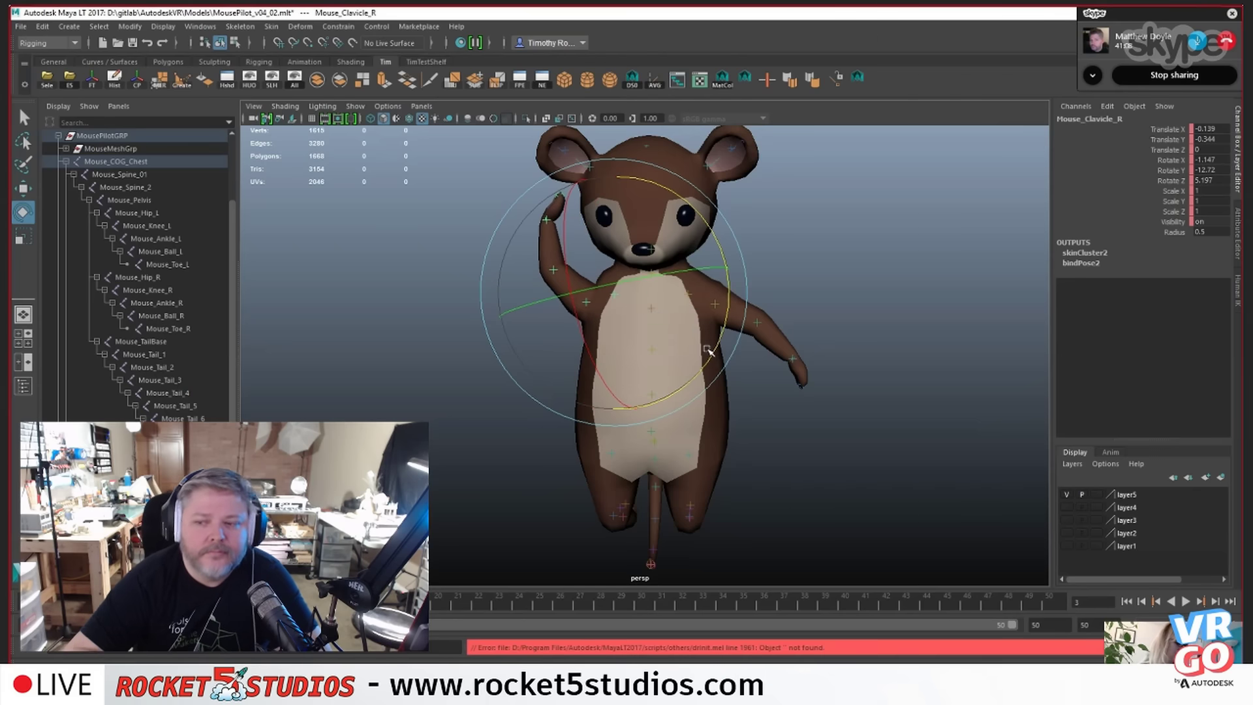
- Undo the last rotation of the Mouse_Clavicle_R joint and deselect it
key(ctrl+z)
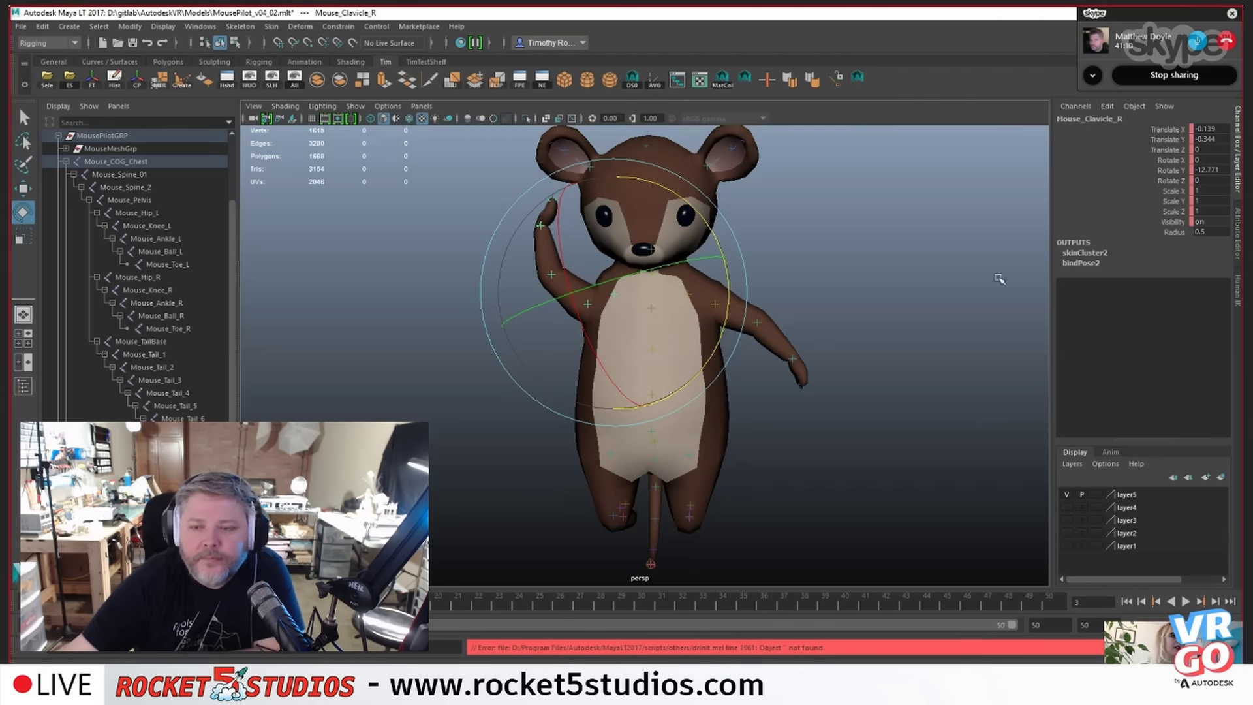
click(996, 276)
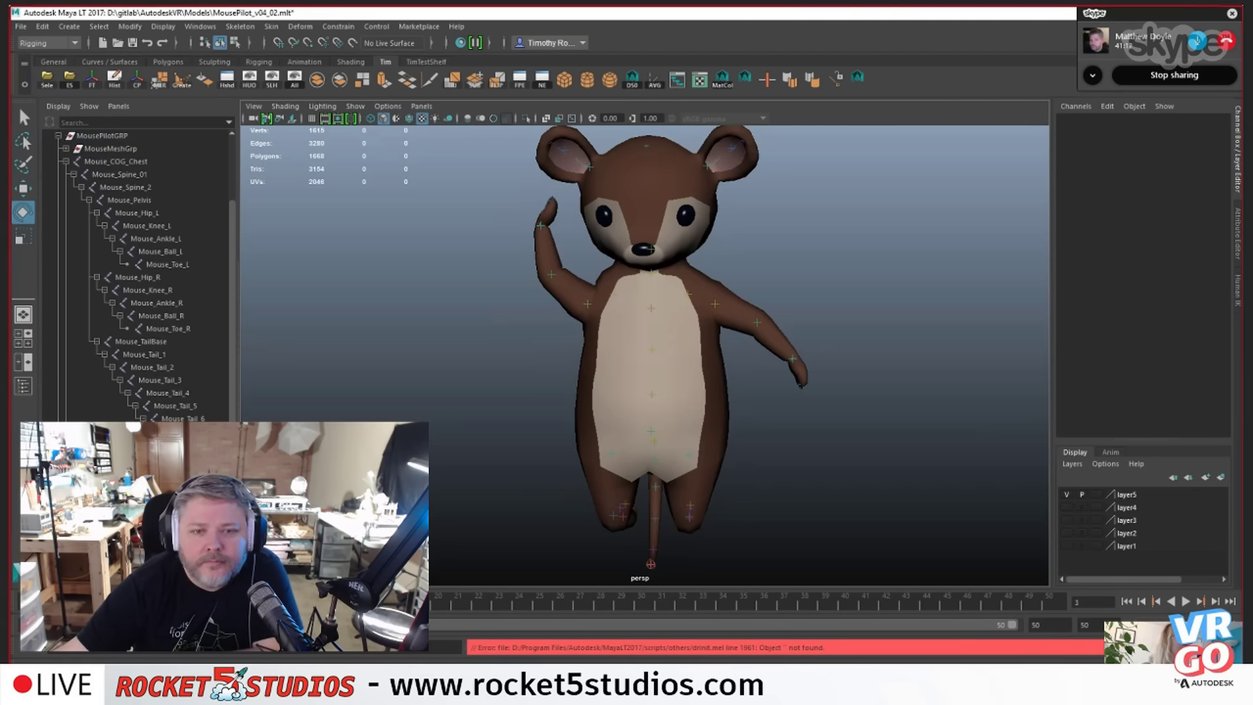
- Go to the test pose at frame 4 and examine the mouse's deformation from the side
key(alt+comma)
key(alt+period)
key(alt+period)
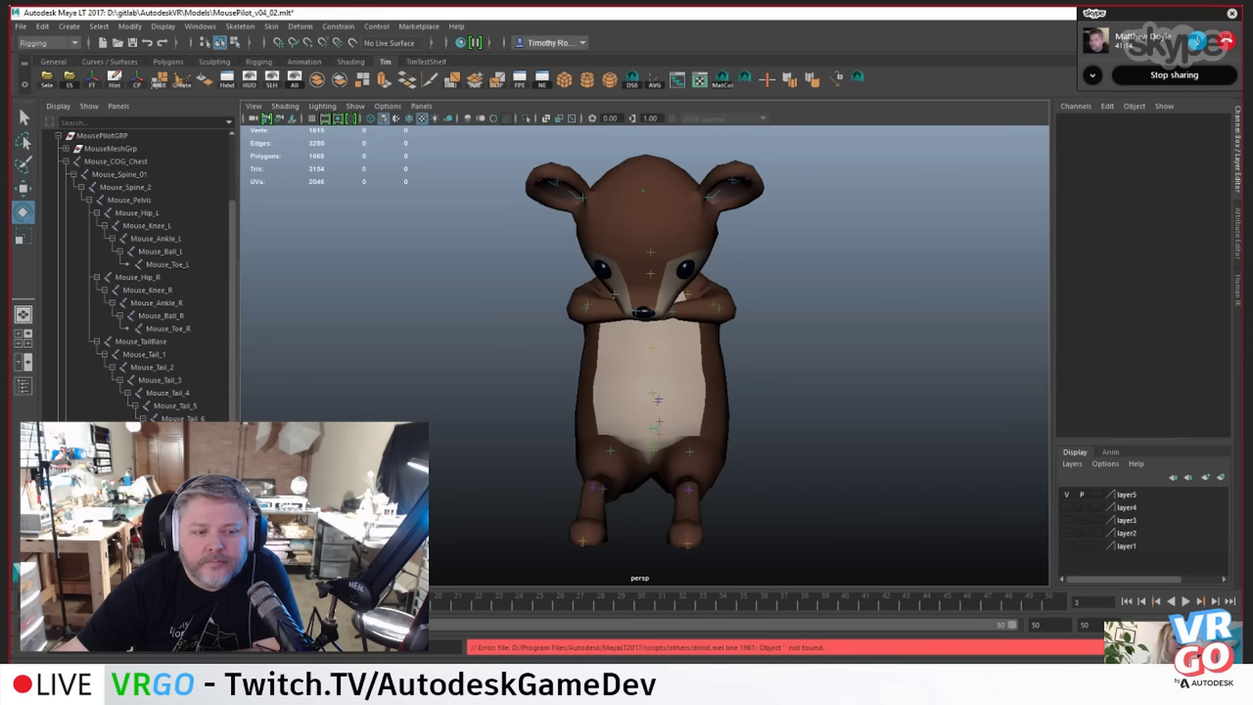
alt+drag(621, 381, 755, 386)
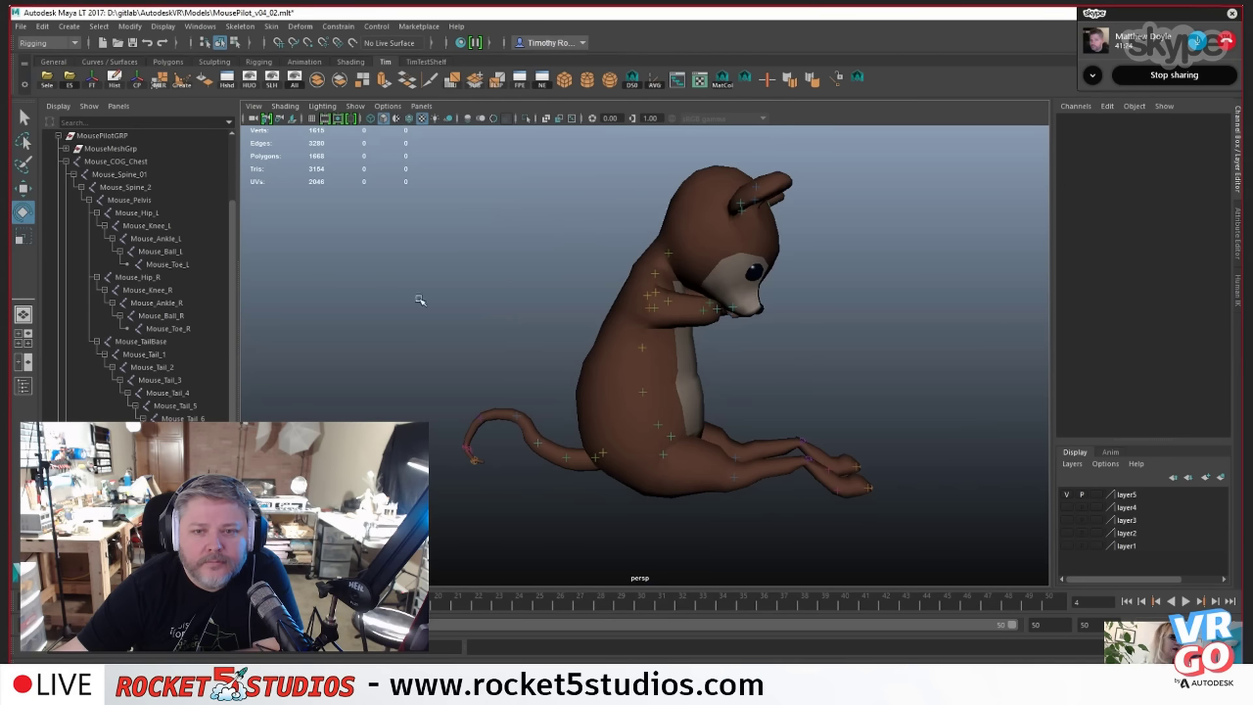
- Play the test animation, stop on frame 7, and examine the bent-over pose from the front and side
key(alt+v)
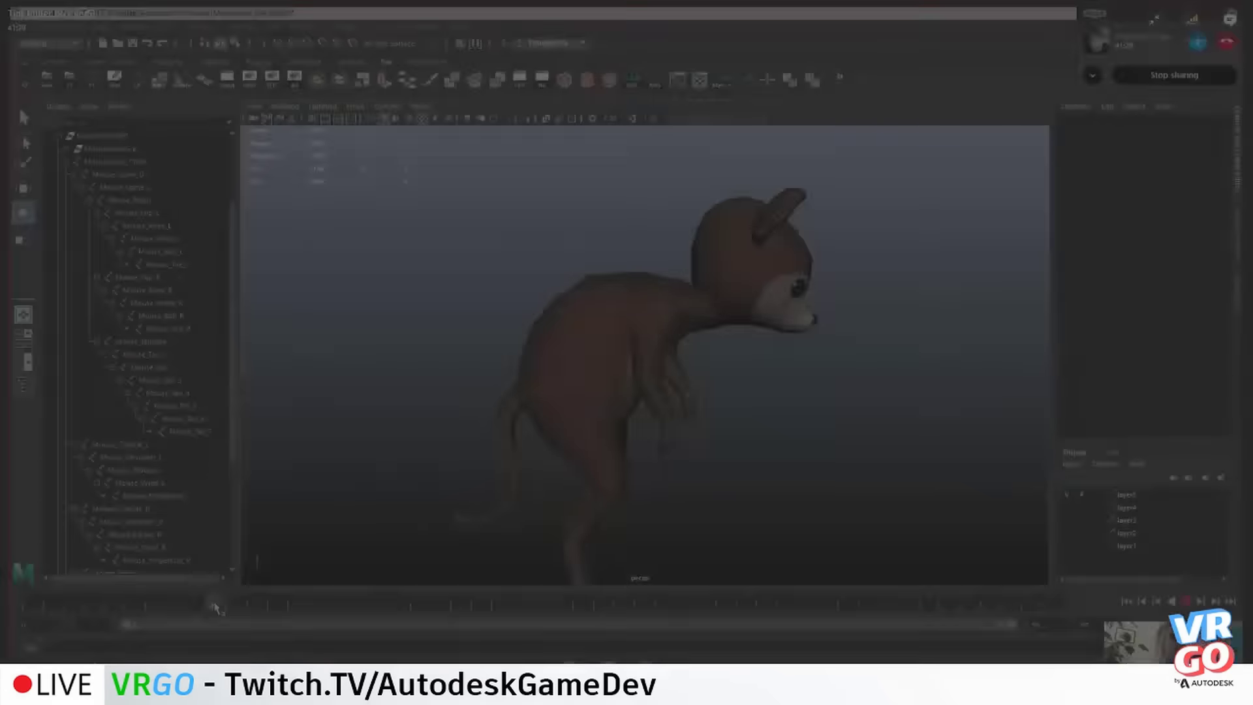
mouse_move(215, 608)
mouse_down()
mouse_move(148, 608)
mouse_move(197, 607)
mouse_move(154, 607)
mouse_move(171, 607)
mouse_up()
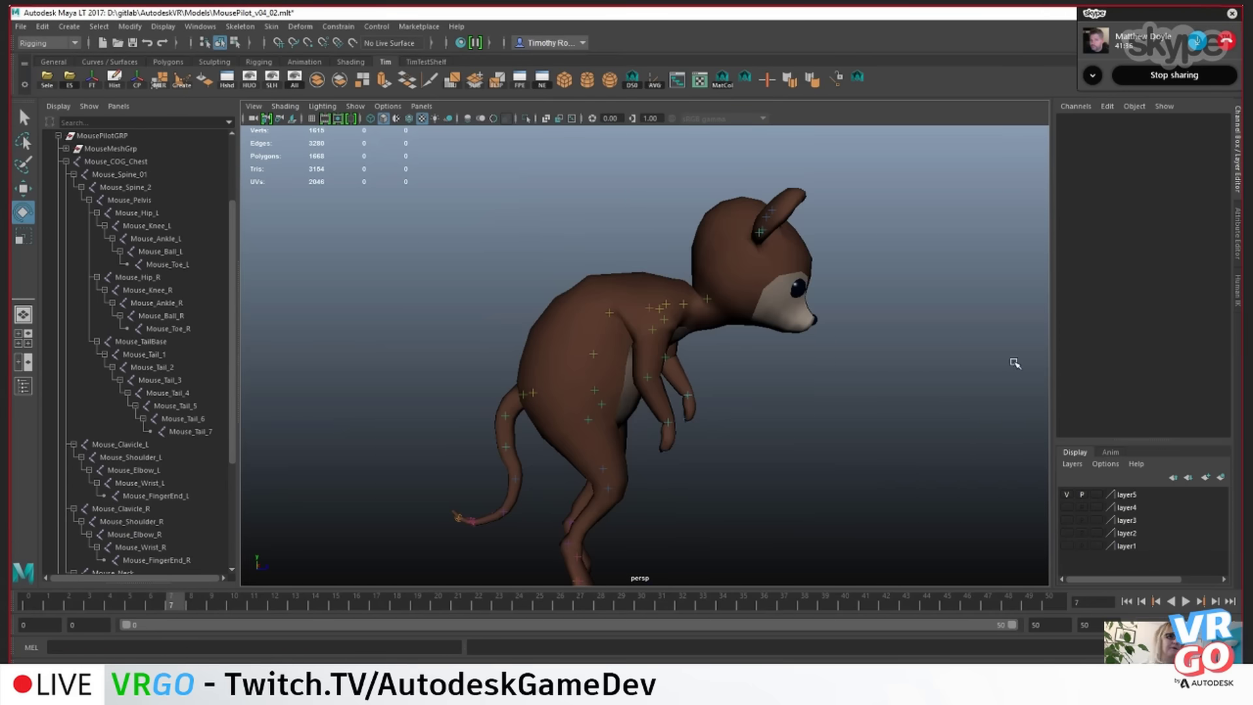
alt+drag(1015, 363, 774, 420)
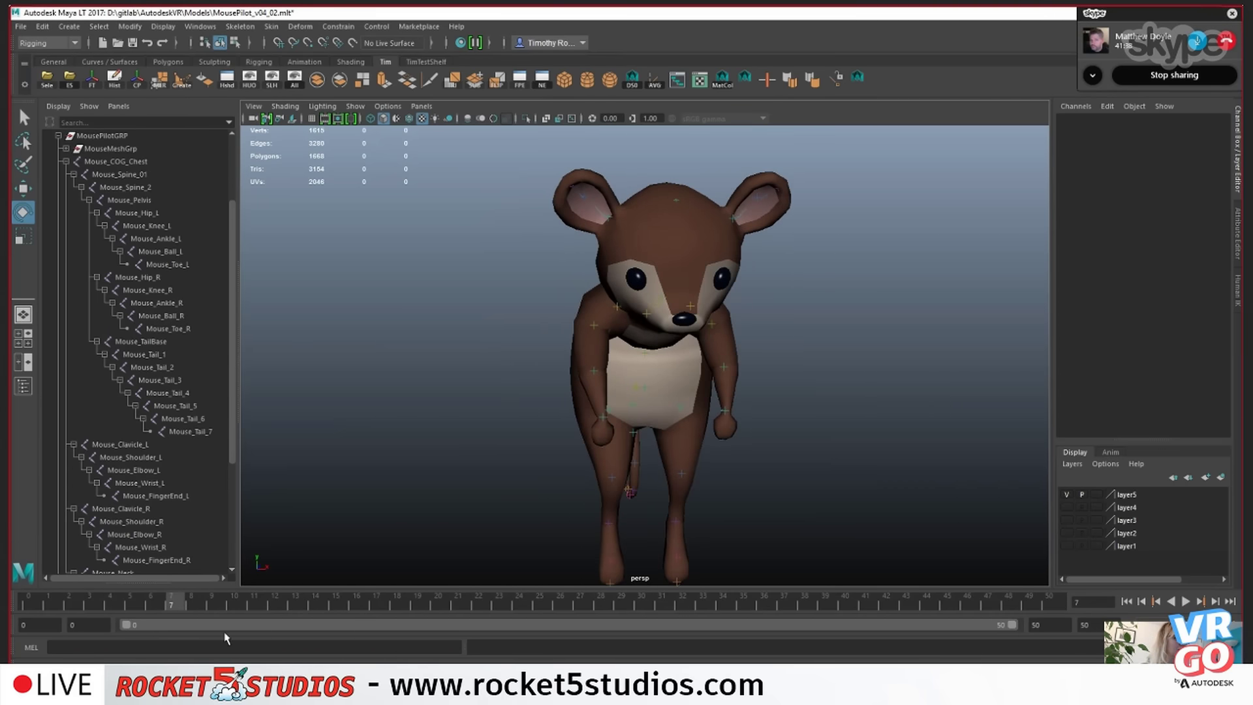
mouse_move(173, 604)
mouse_down()
mouse_move(279, 601)
mouse_move(162, 602)
mouse_move(172, 602)
mouse_up()
alt+drag(884, 400, 934, 416)
scroll(906, 415, down, 2)
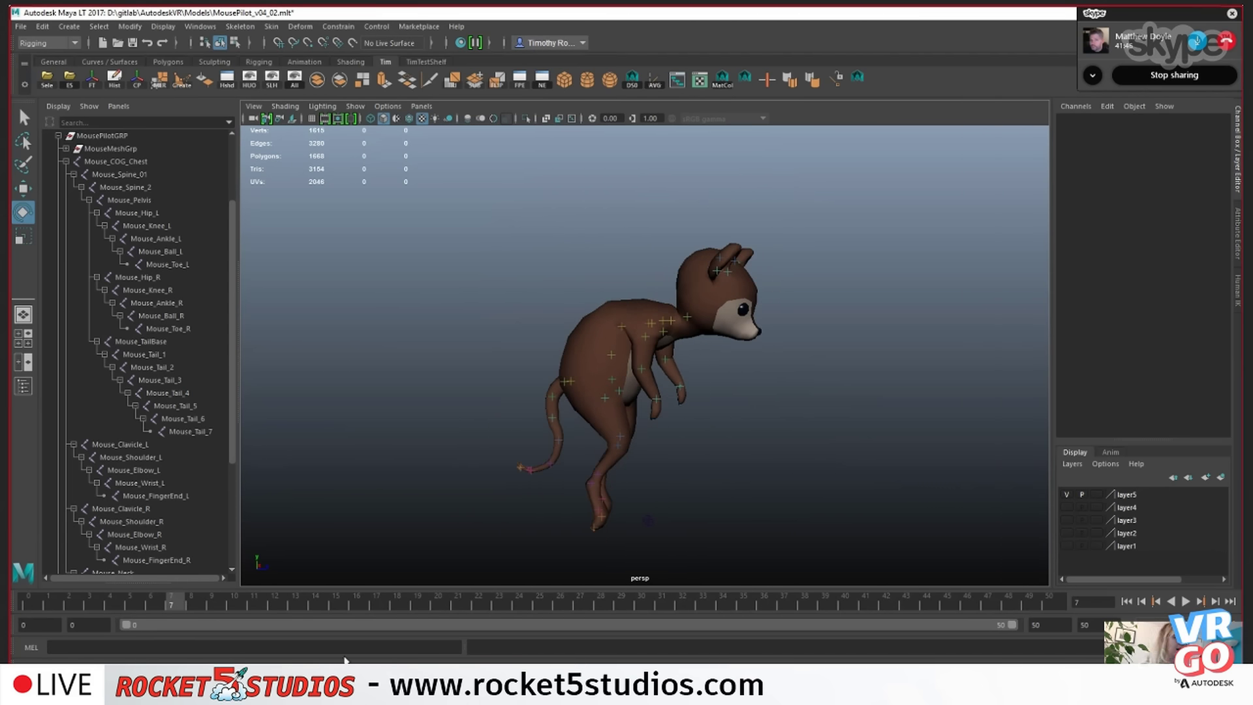
mouse_move(183, 606)
mouse_down()
mouse_move(274, 604)
mouse_move(148, 611)
mouse_move(172, 609)
mouse_up()
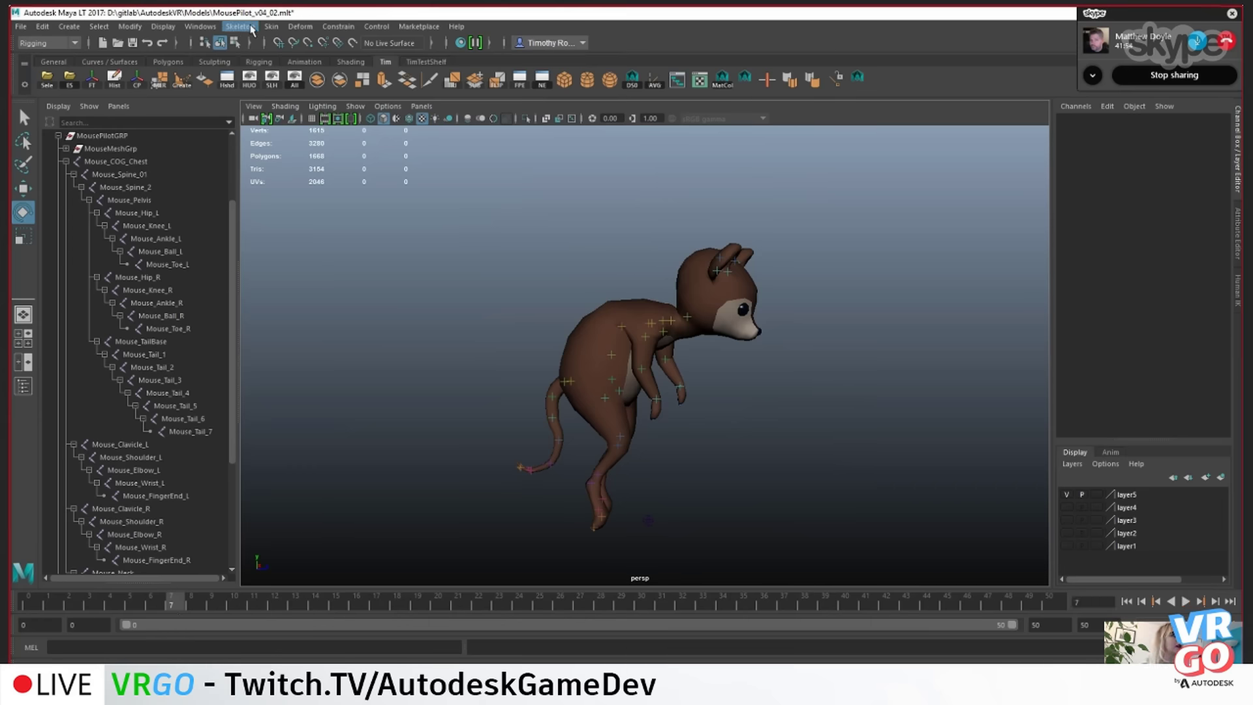
- Select the MousePilot mesh and activate the Paint Skin Weights tool with its settings open
click(271, 27)
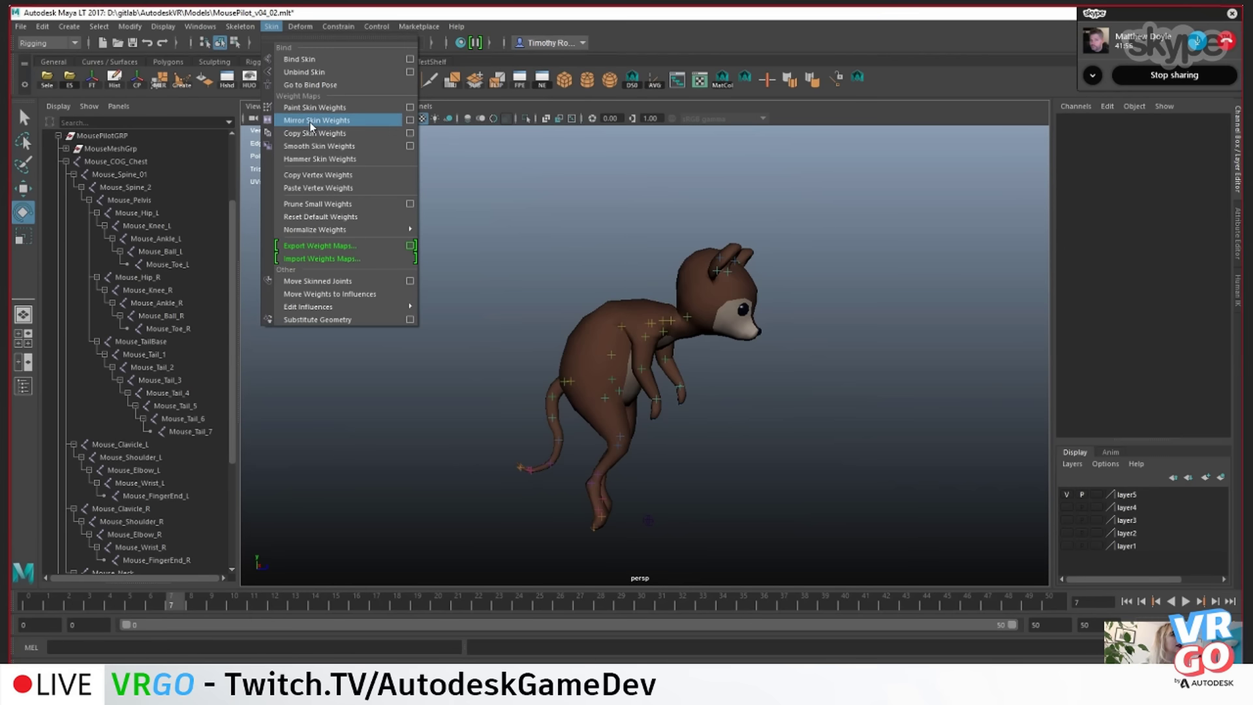
click(410, 107)
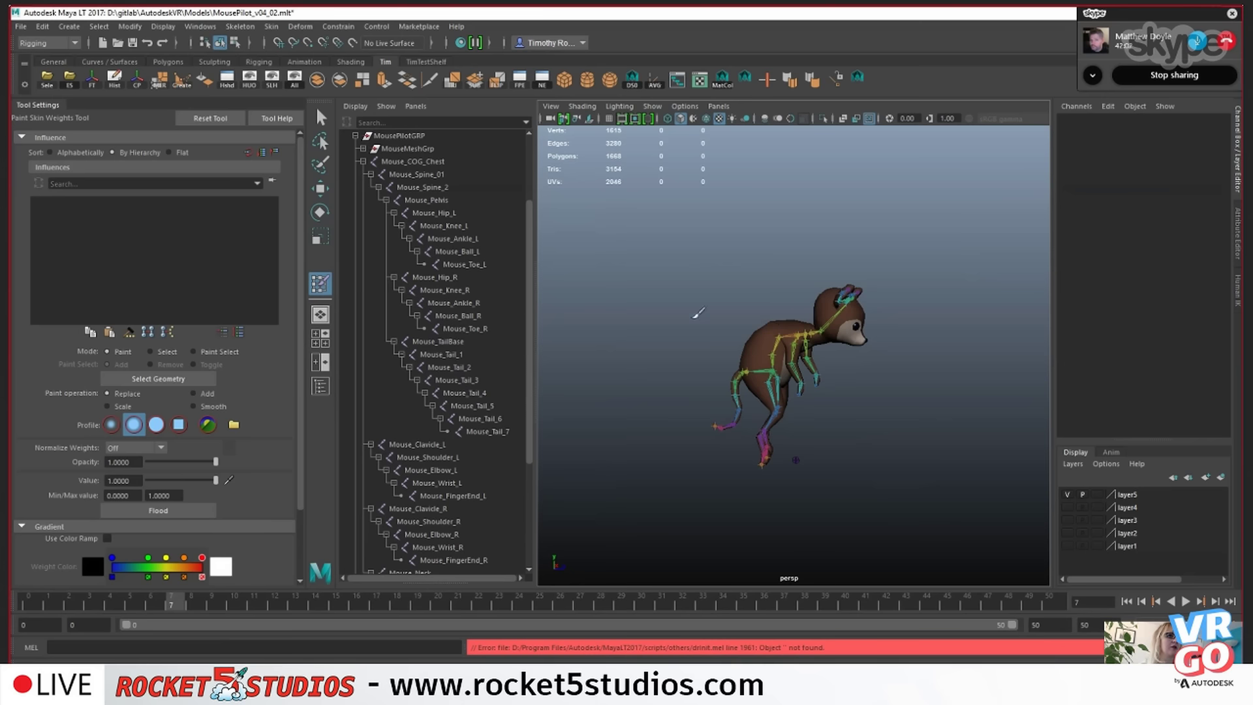
click(319, 115)
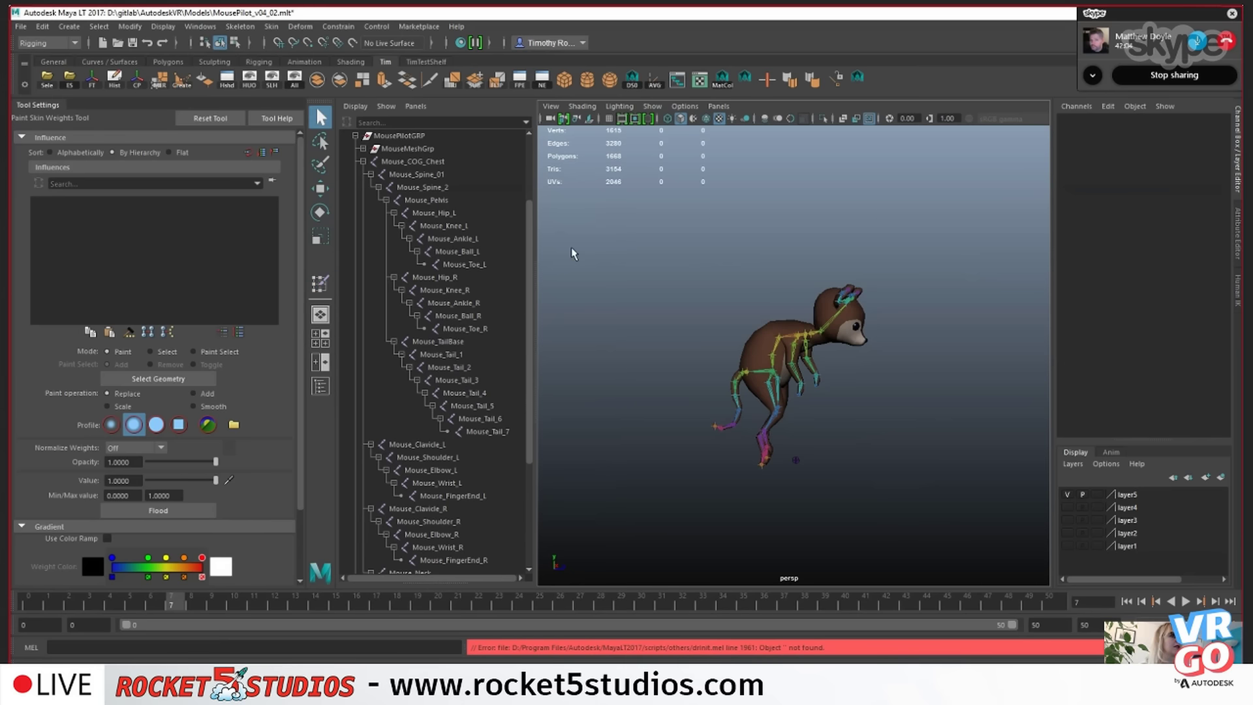
click(777, 330)
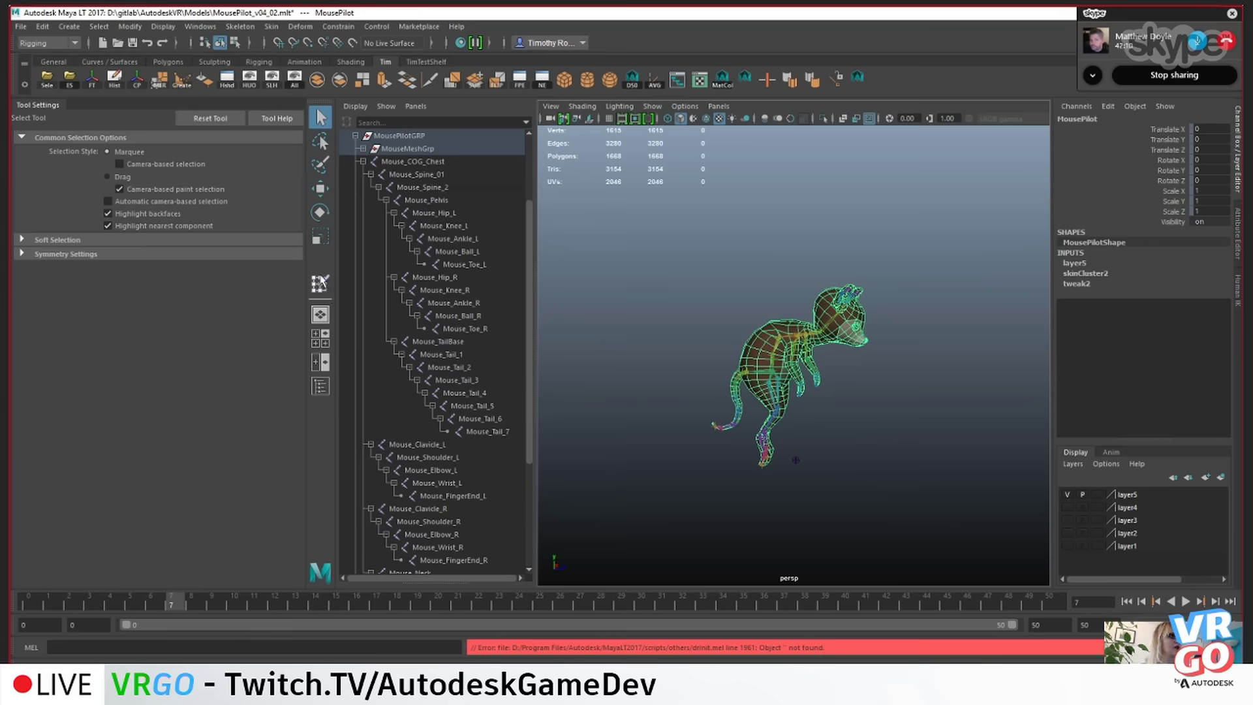
click(320, 284)
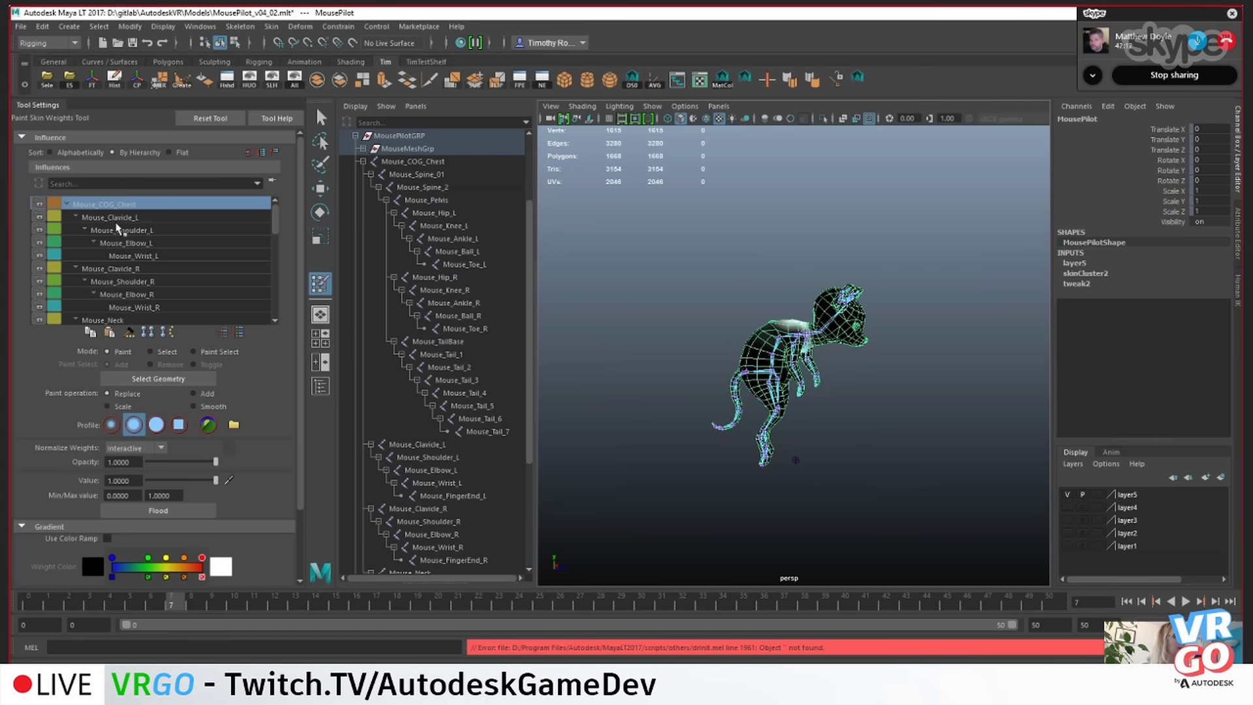
- Inspect the skin weight influence of Mouse_Shoulder_L, Mouse_Elbow_L and Mouse_COG_Chest on the mesh
click(121, 229)
click(129, 244)
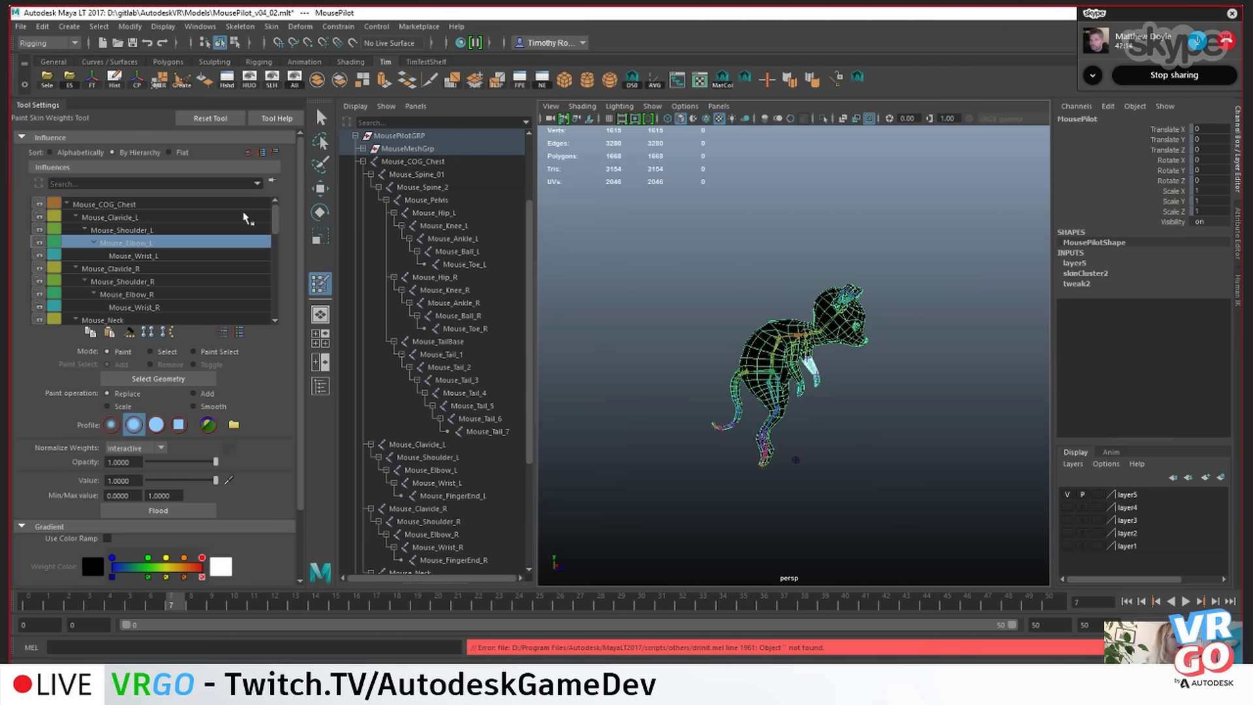
click(124, 204)
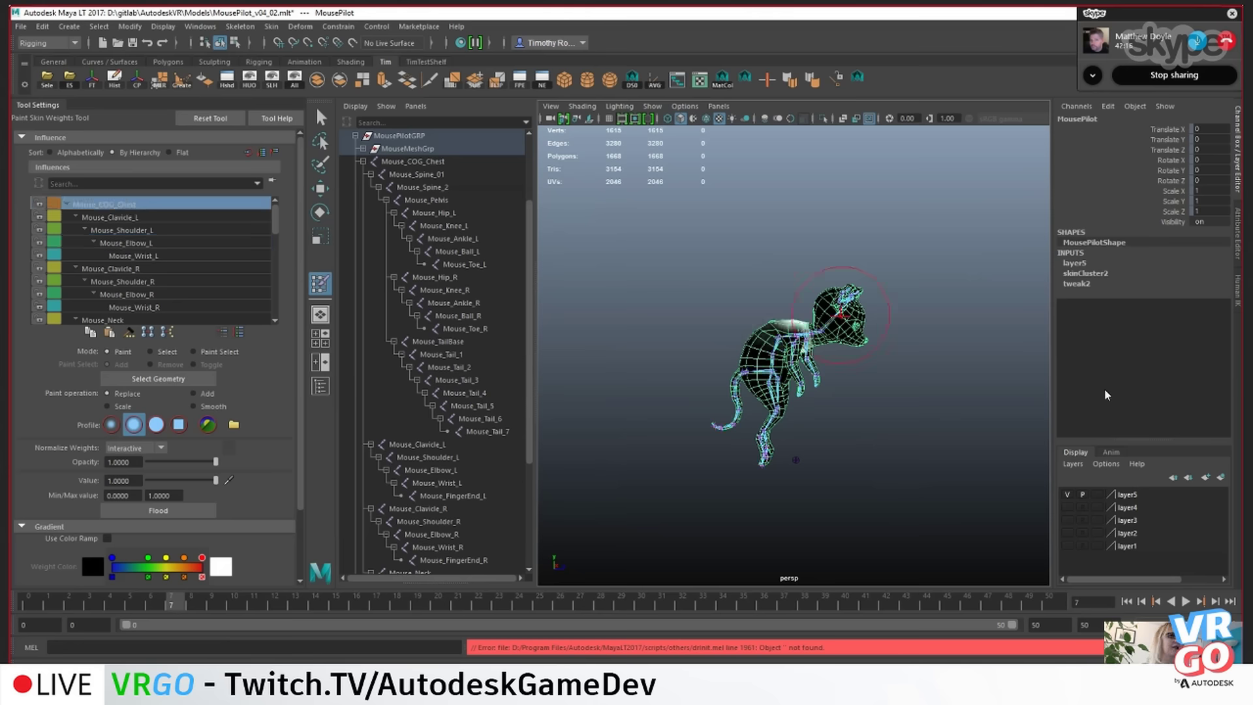
alt+drag(868, 423, 732, 384)
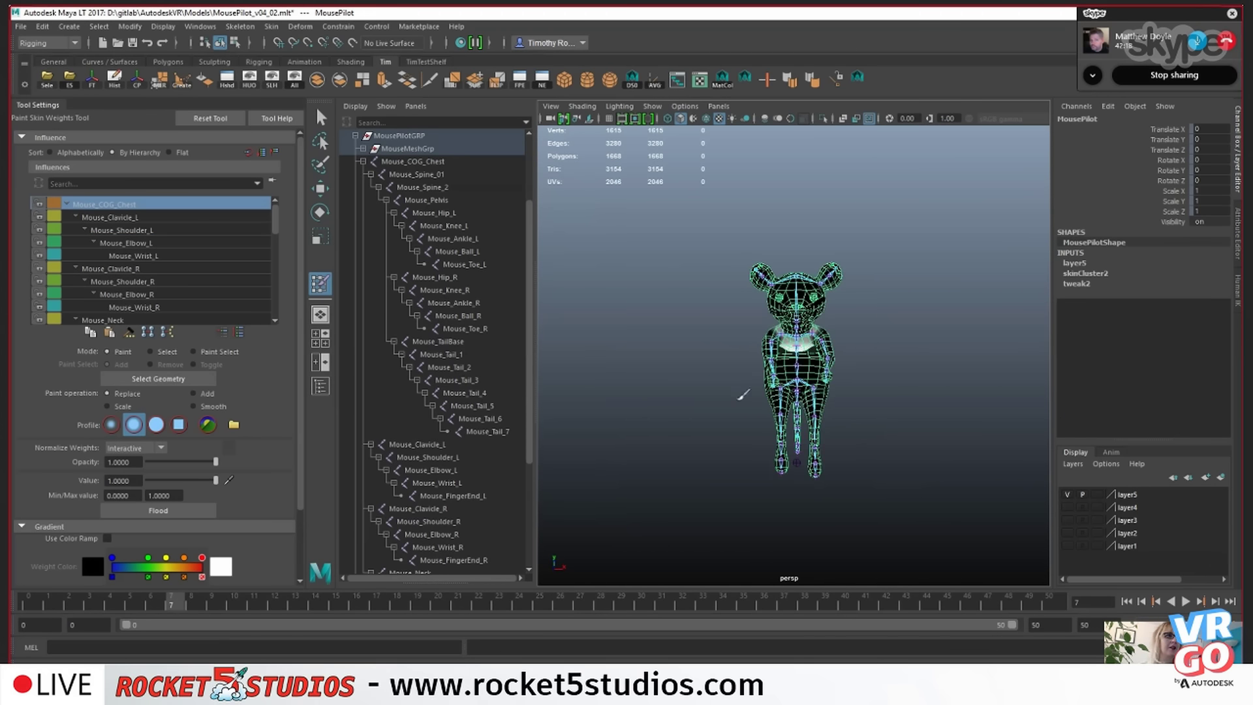
- Compare the Mouse_COG_Chest weights in grayscale and color, leaving the color ramp enabled
click(108, 539)
alt+drag(719, 423, 827, 429)
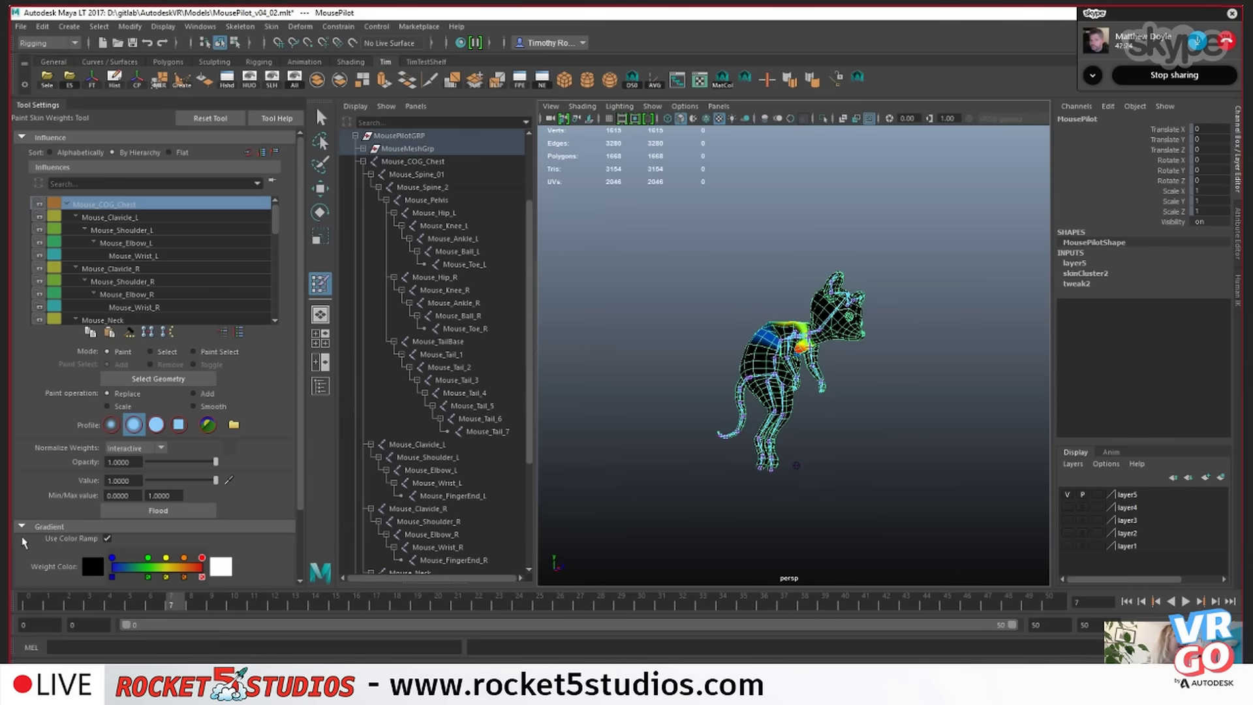
click(107, 539)
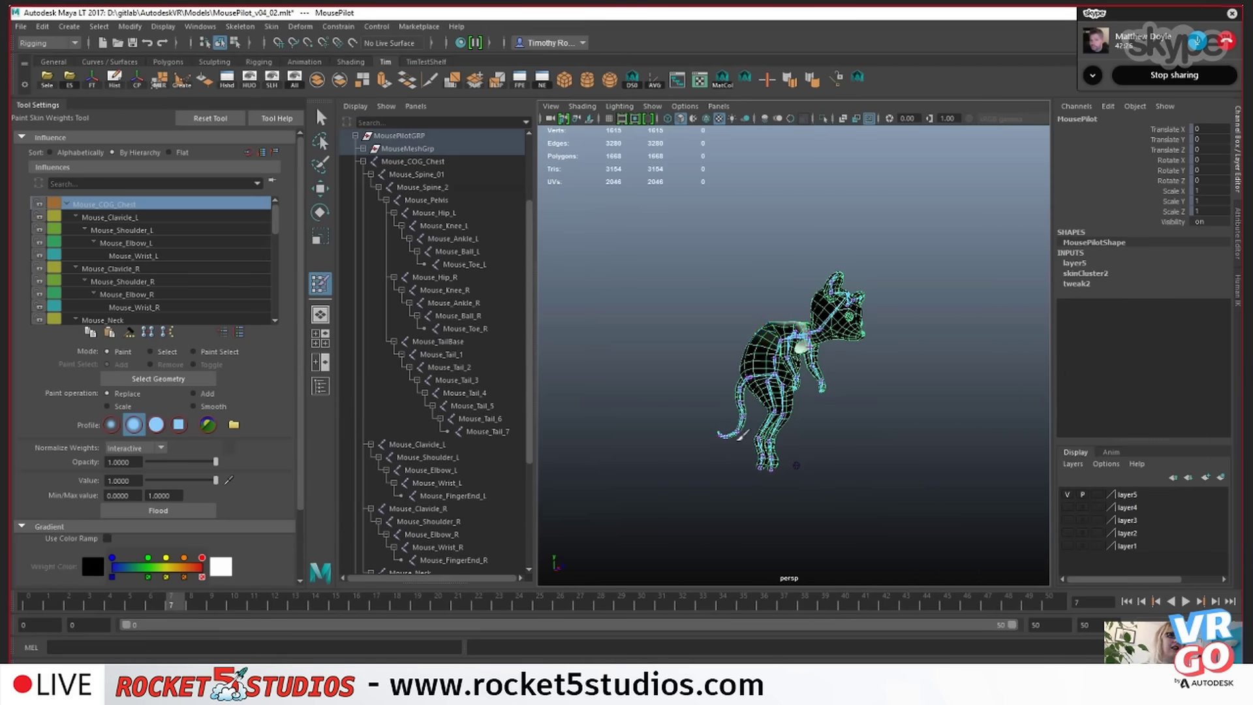
scroll(724, 462, up, 5)
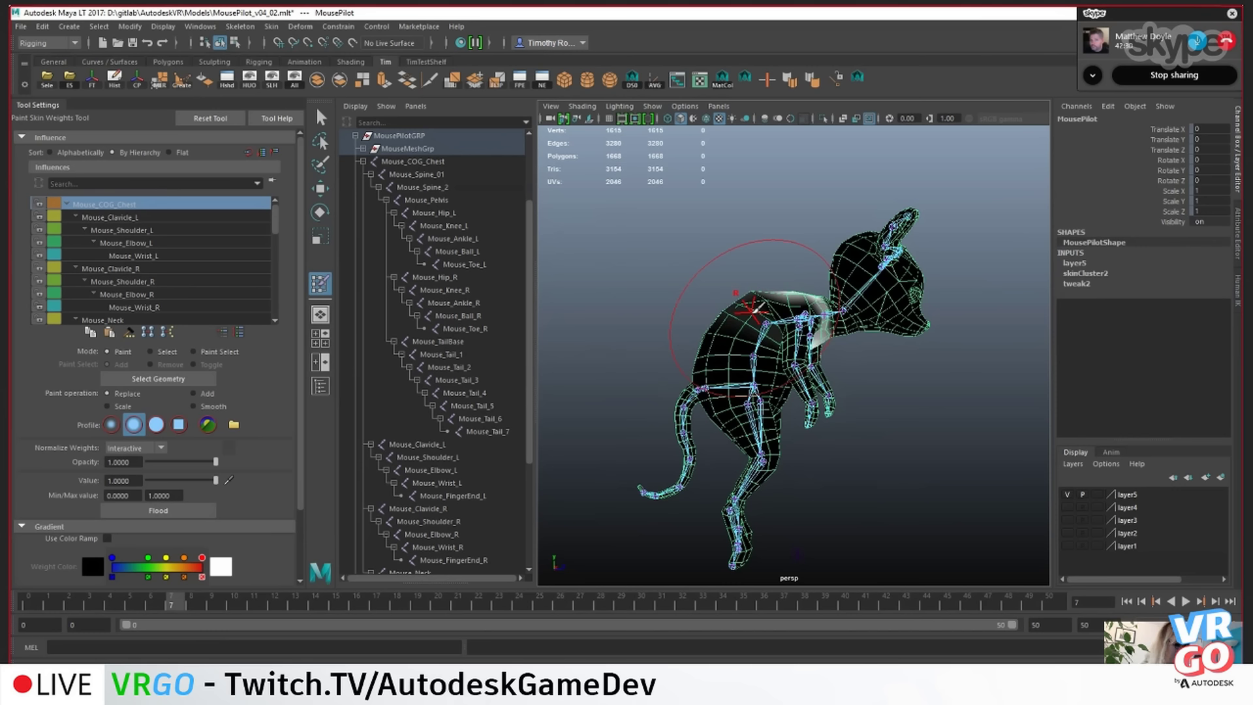
drag(754, 307, 683, 309)
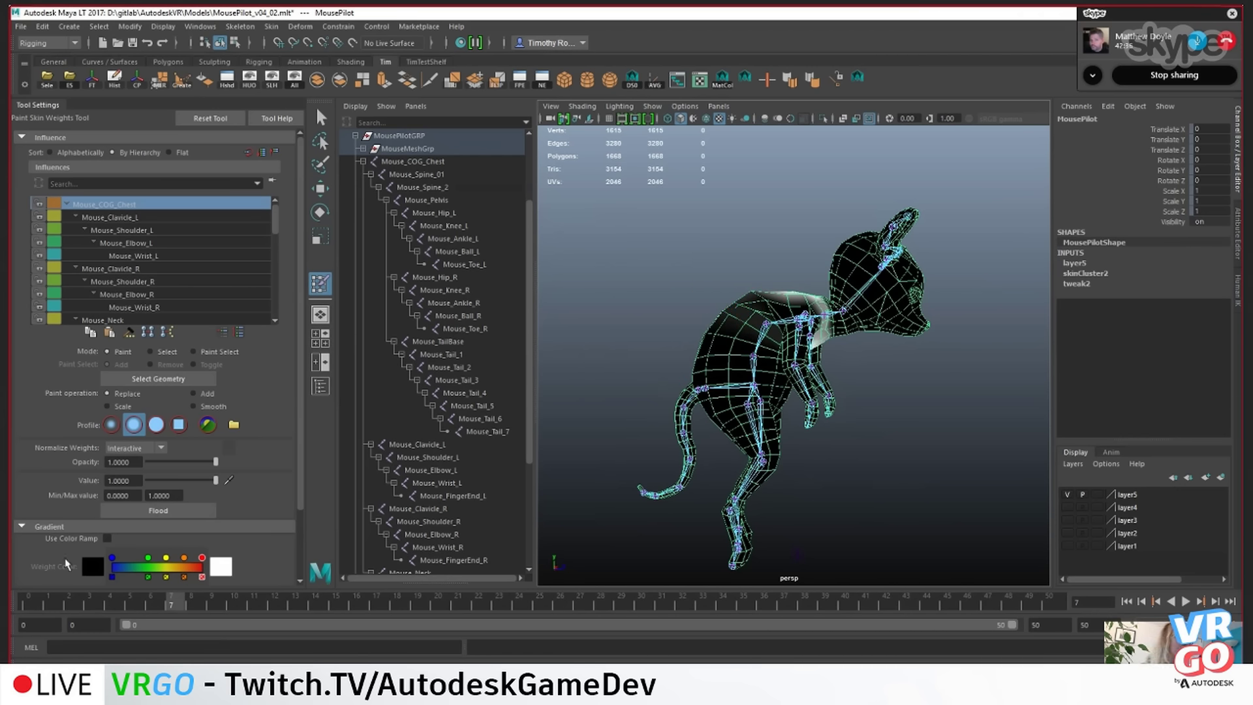
click(107, 539)
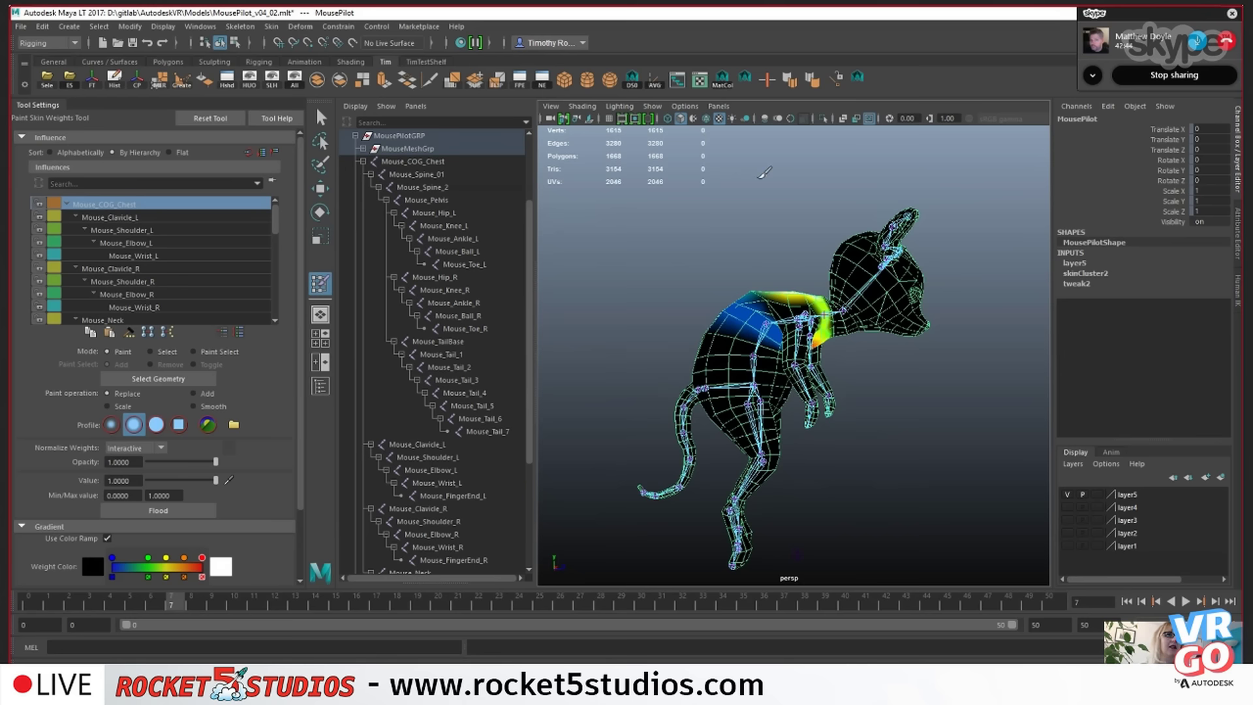
- Leave the Paint Skin Weights tool, deselect the mesh, and turn off the X-ray display of the joints
key(q)
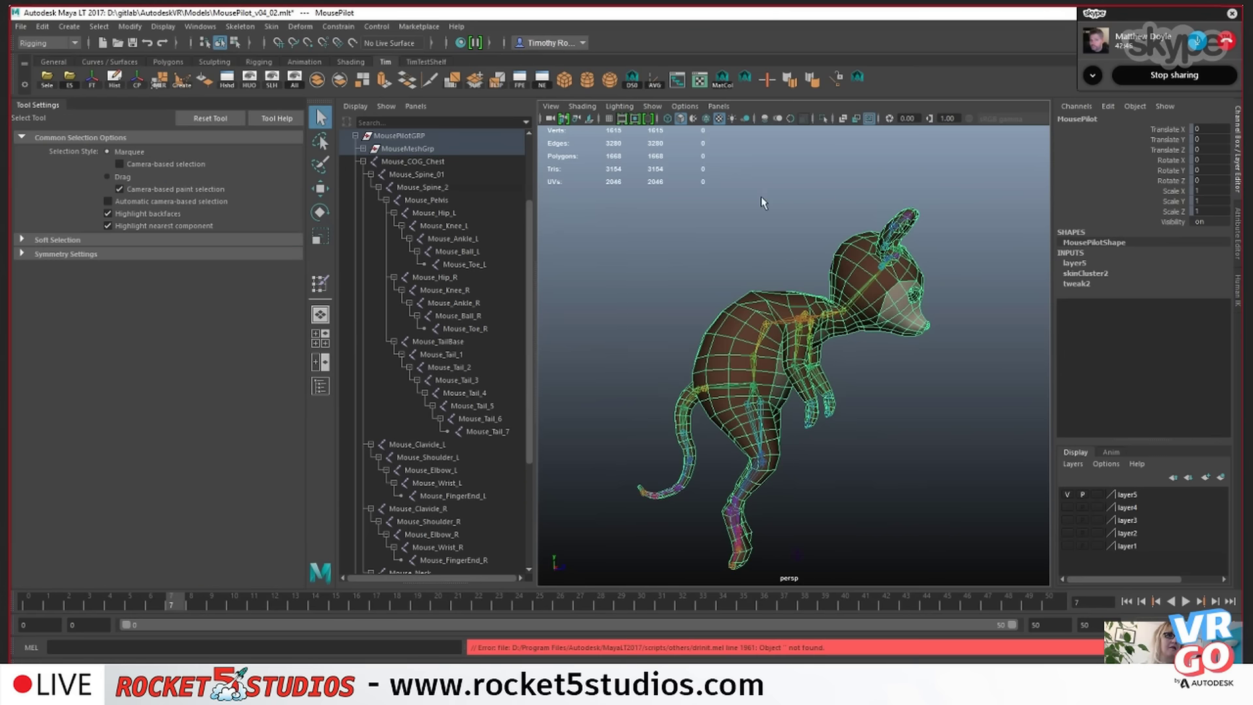
click(761, 197)
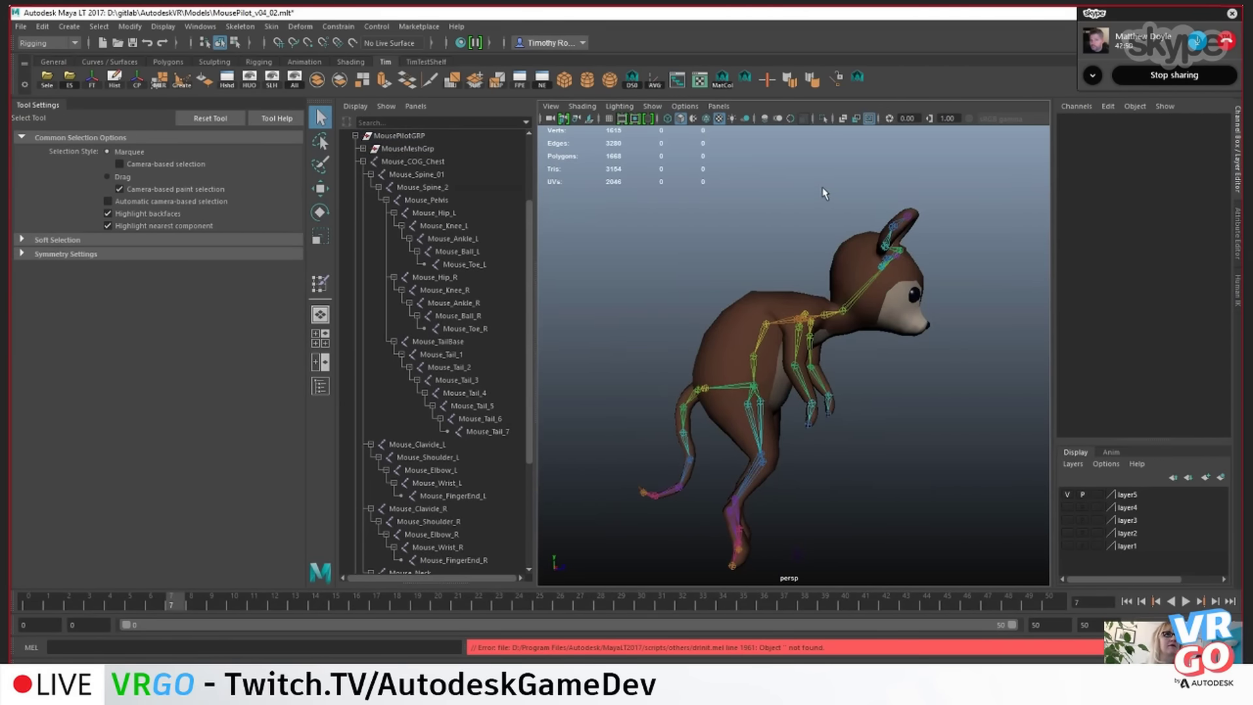
click(867, 121)
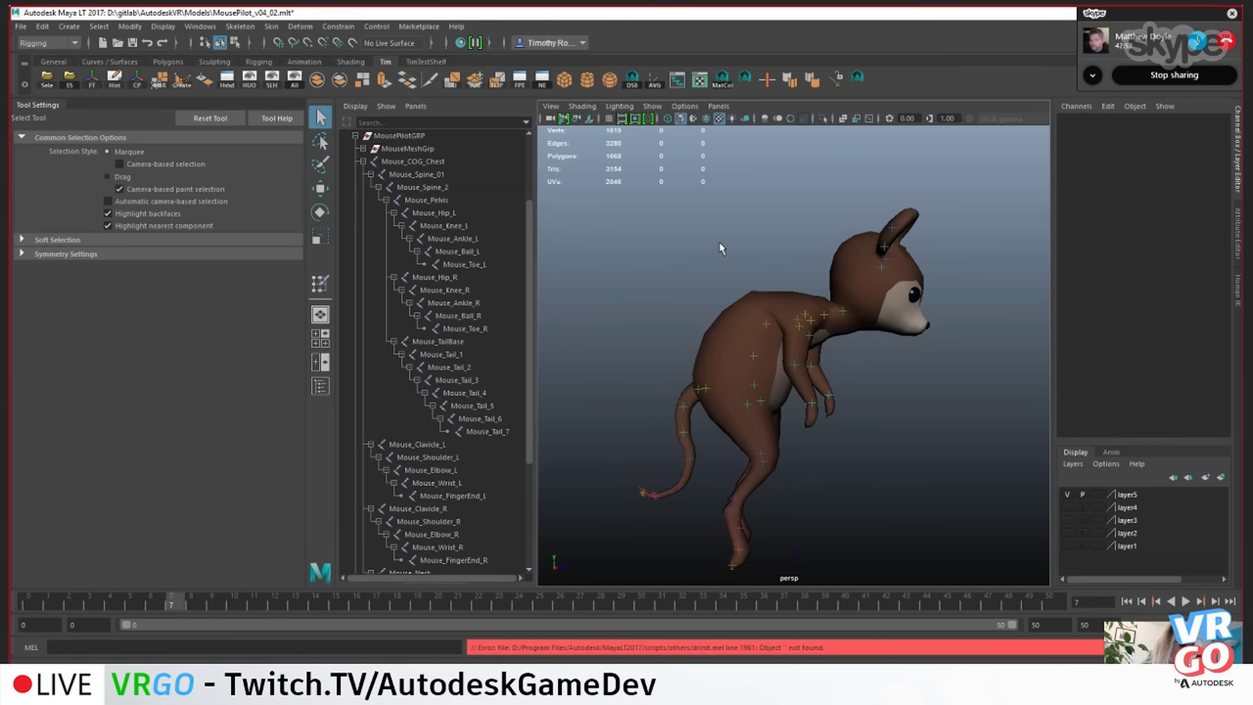
- Undock the Tool Settings panel and close it
alt+drag(831, 464, 731, 492)
scroll(730, 491, down, 2)
alt+middle_drag(712, 470, 684, 463)
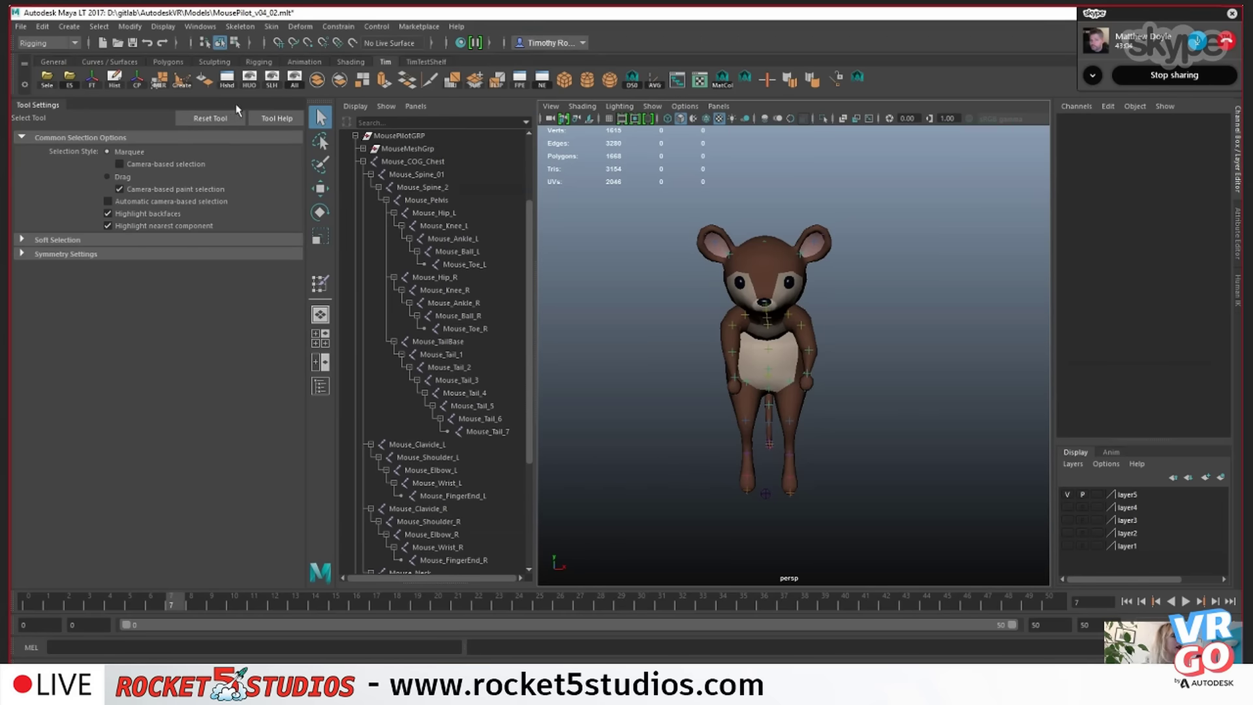
drag(237, 105, 190, 107)
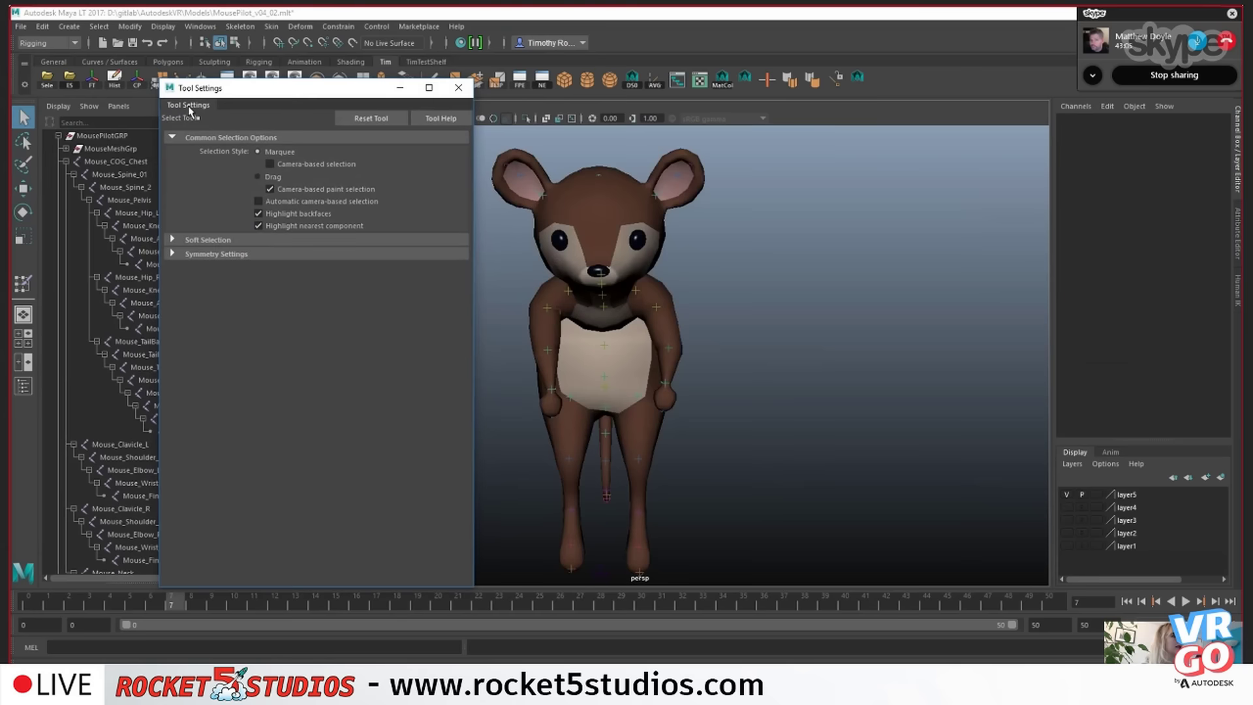
click(459, 89)
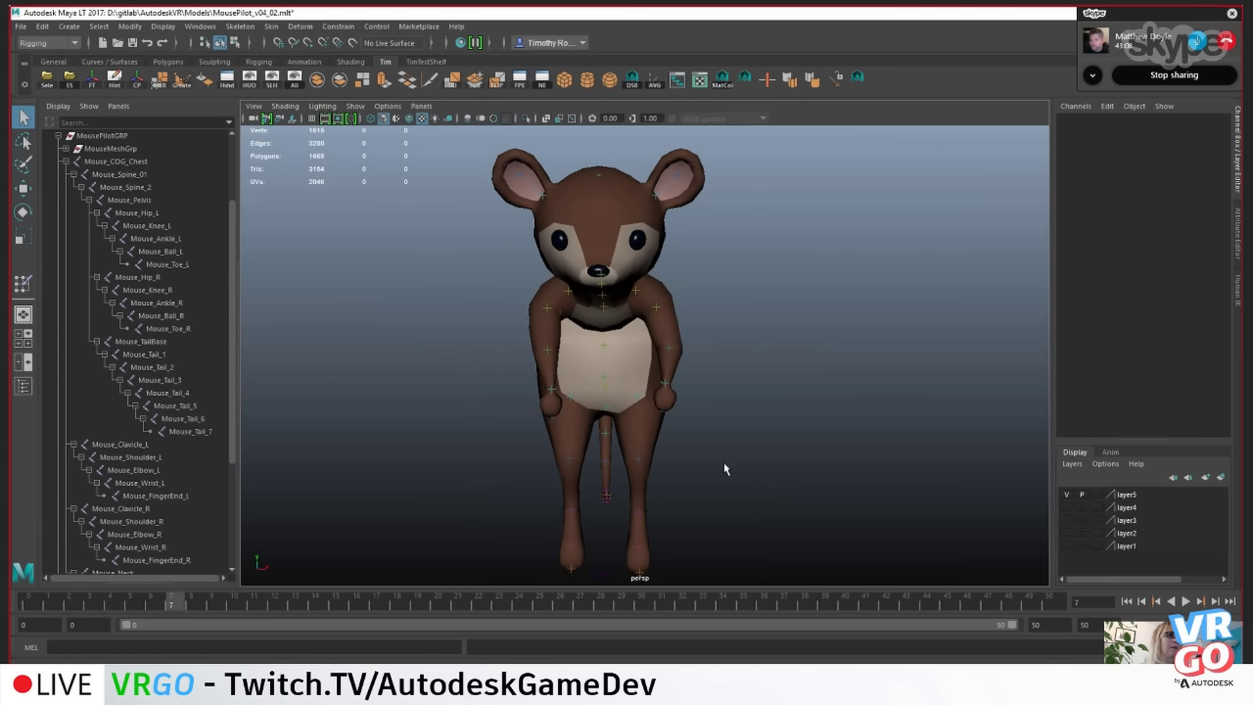
- Show layer4 again and examine the mouse's frame 7 pose together with its wings
alt+drag(845, 425, 755, 431)
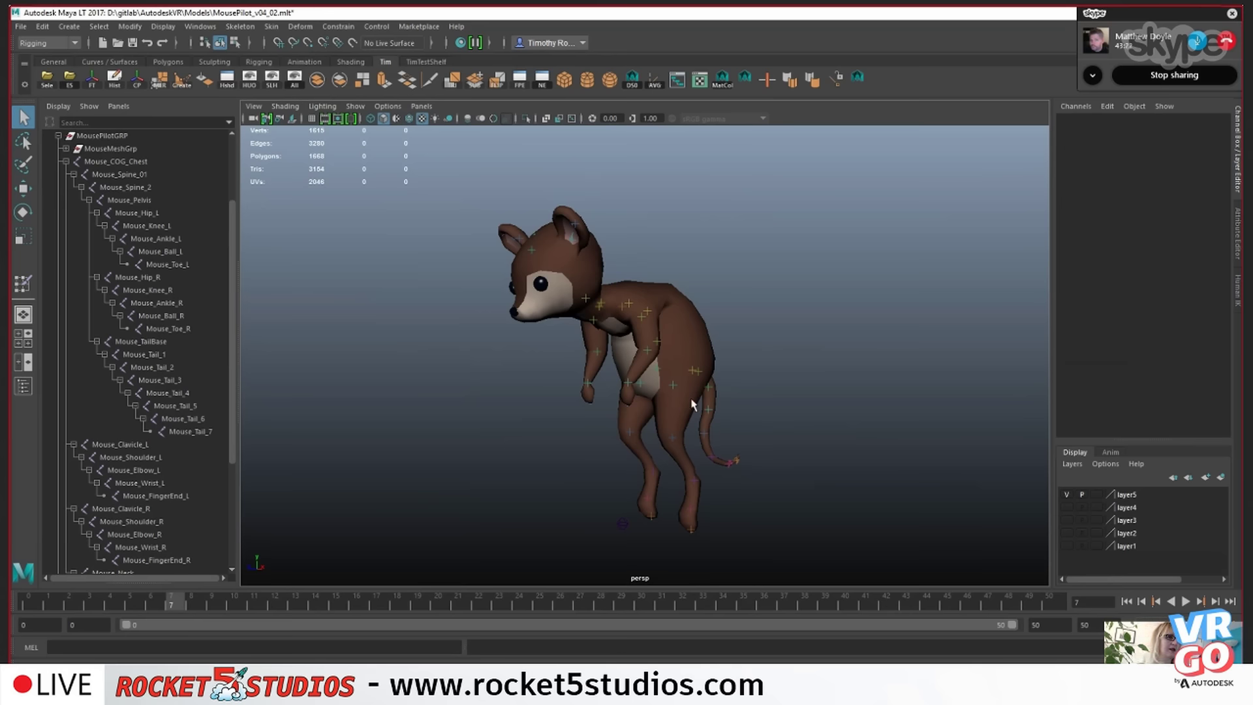
click(726, 457)
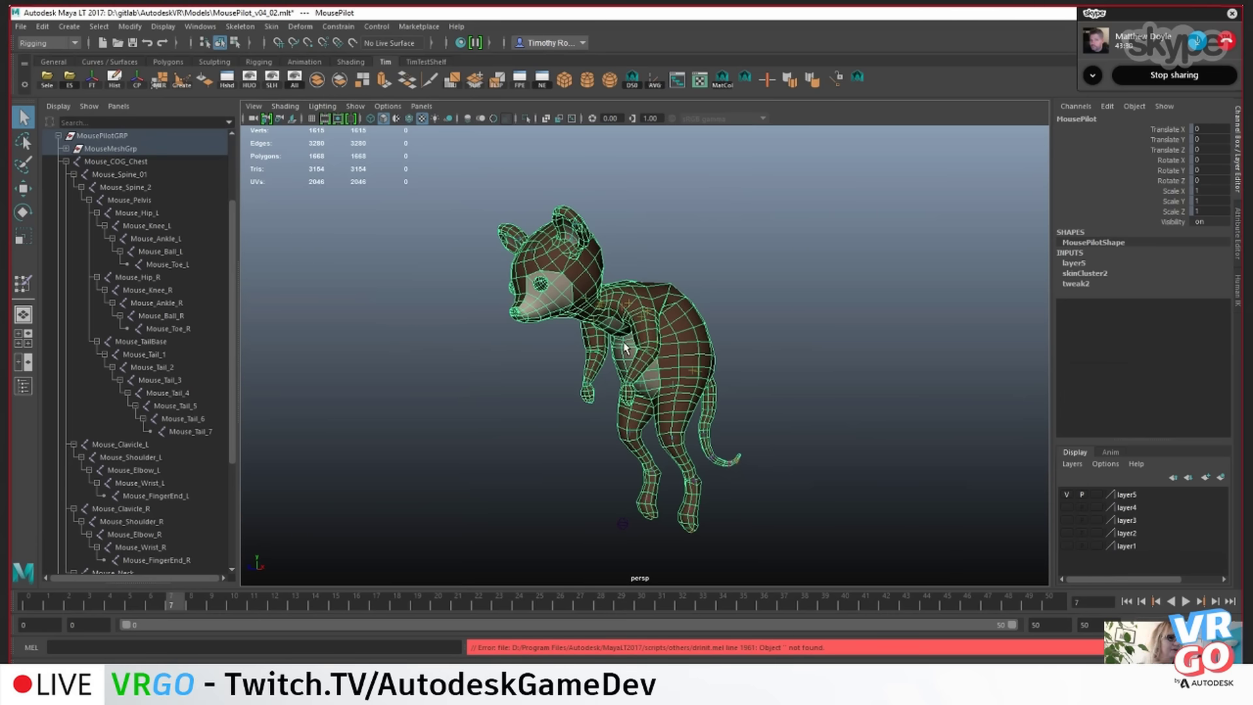
click(773, 266)
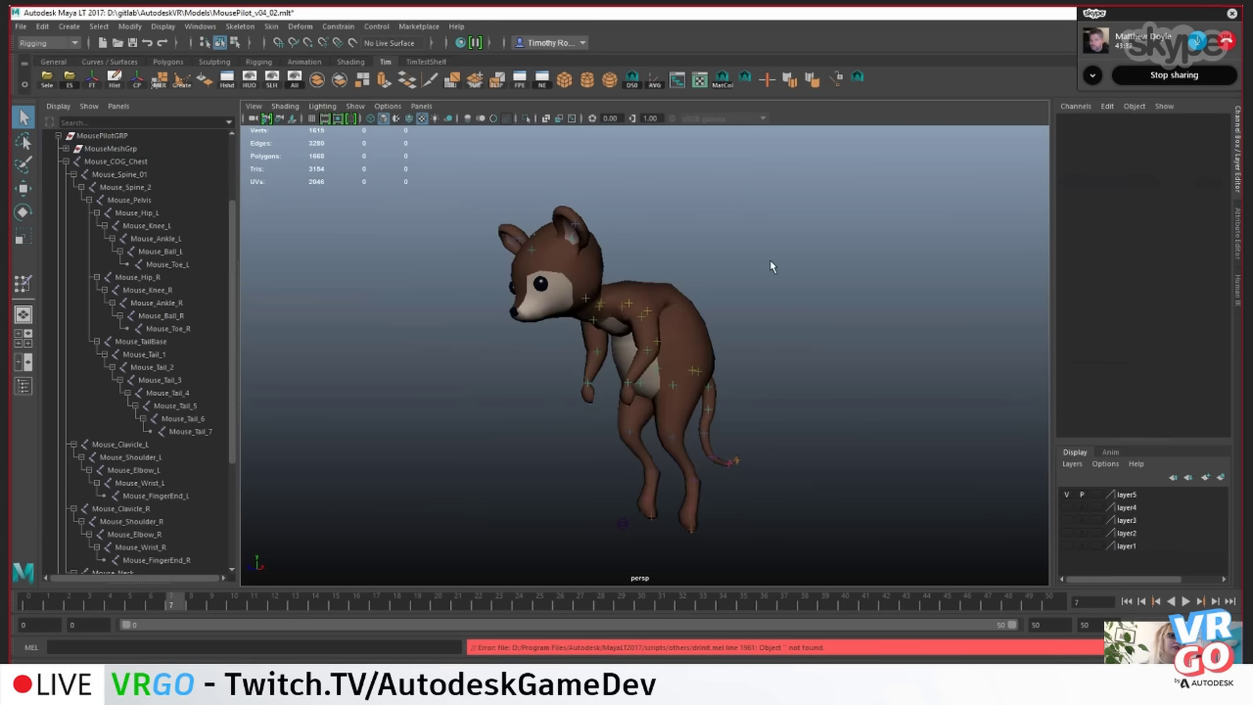
click(1067, 508)
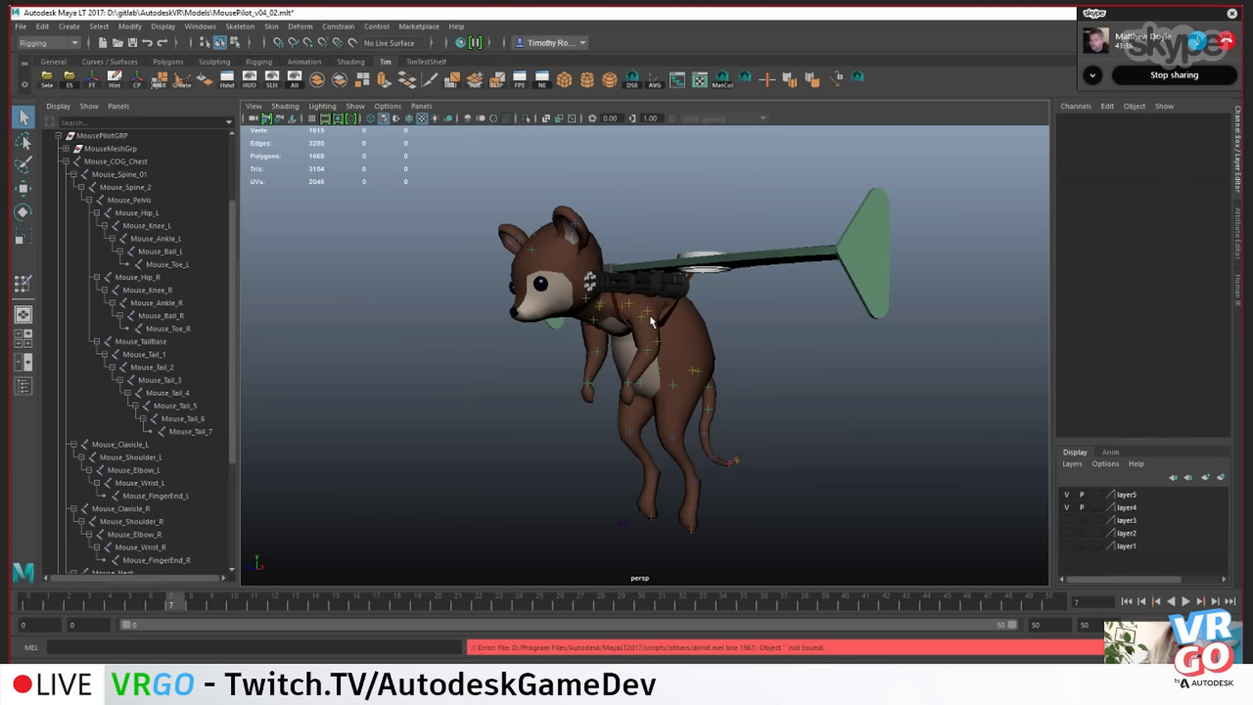
scroll(722, 417, down, 2)
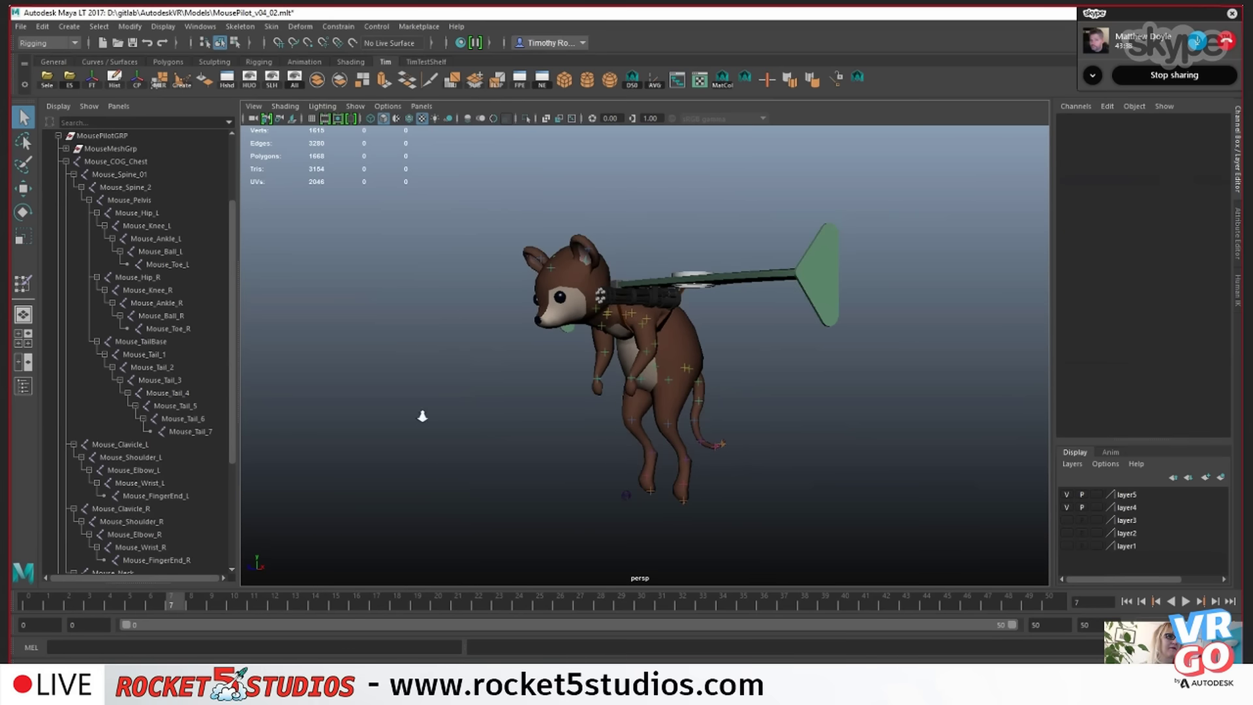
alt+drag(423, 416, 667, 415)
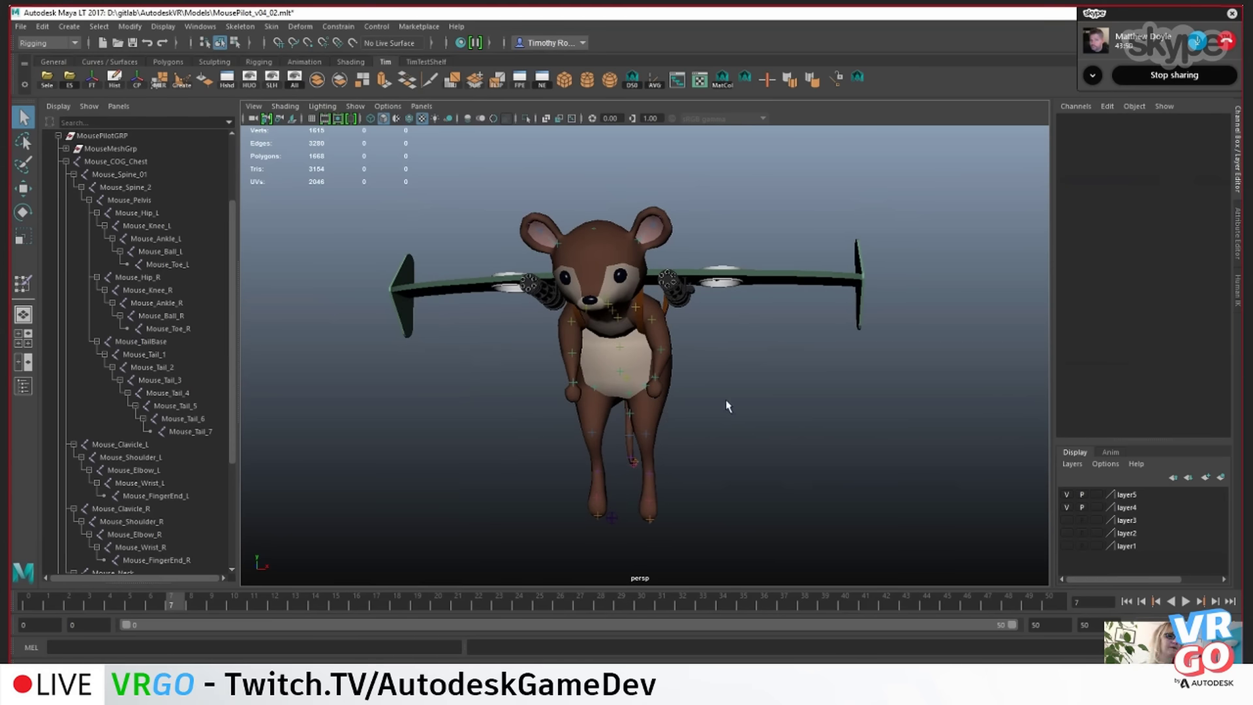
mouse_move(727, 409)
alt+mouse_down()
mouse_move(729, 394)
mouse_move(722, 401)
alt+mouse_up()
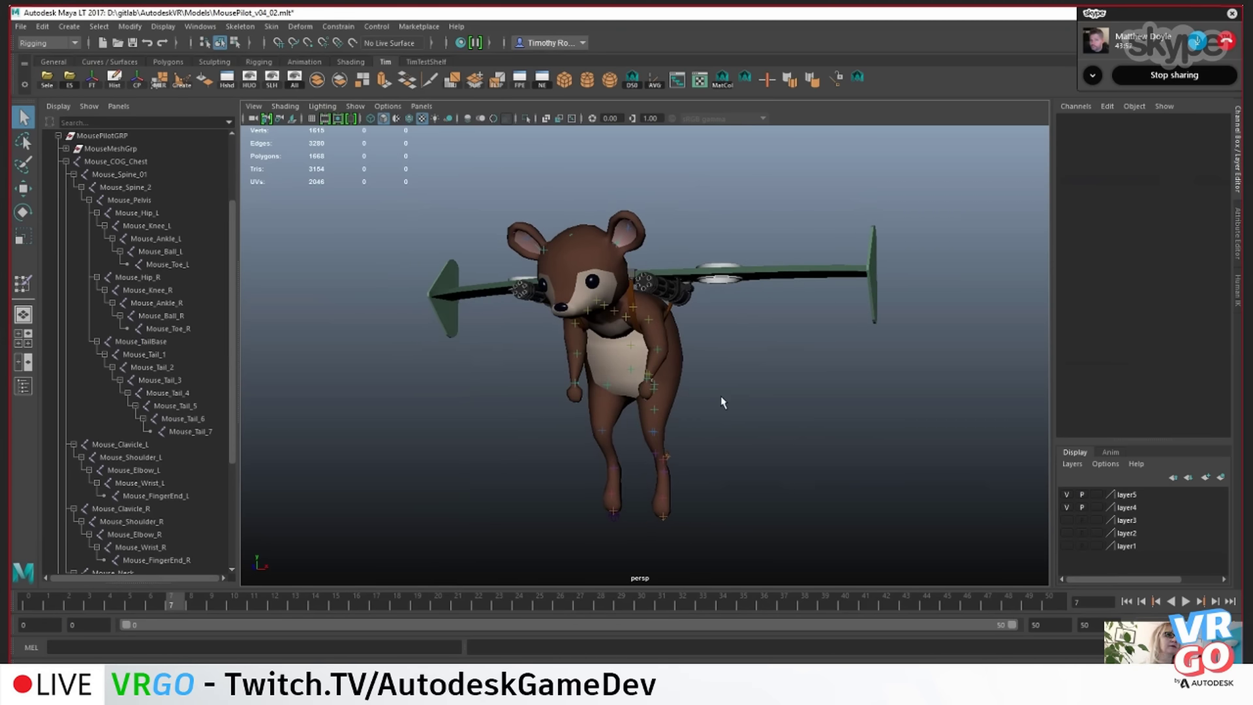
- Rotate Mouse_Hip_L on frame 7 to swing the leg forward, to a Rotate Z of about -57.4
mouse_move(859, 409)
alt+mouse_down()
mouse_move(795, 405)
mouse_move(887, 394)
mouse_move(900, 425)
mouse_move(843, 418)
mouse_move(867, 416)
alt+mouse_up()
scroll(870, 421, down, 2)
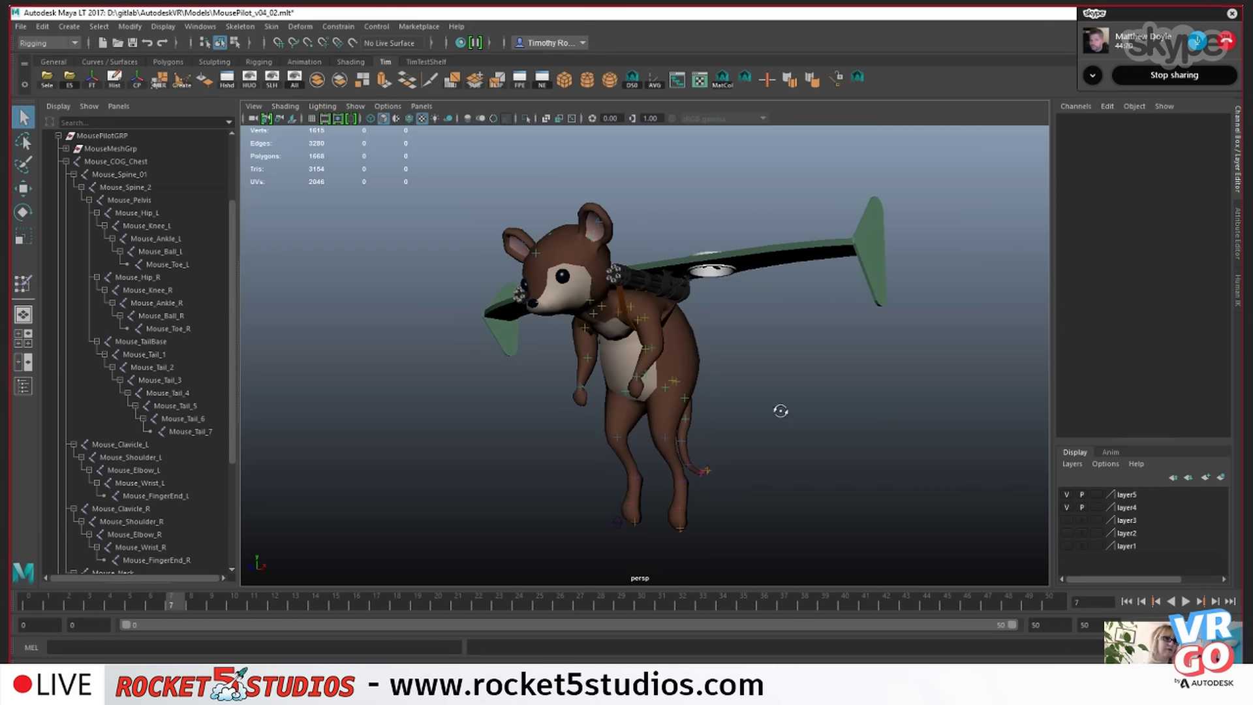
alt+drag(781, 410, 671, 393)
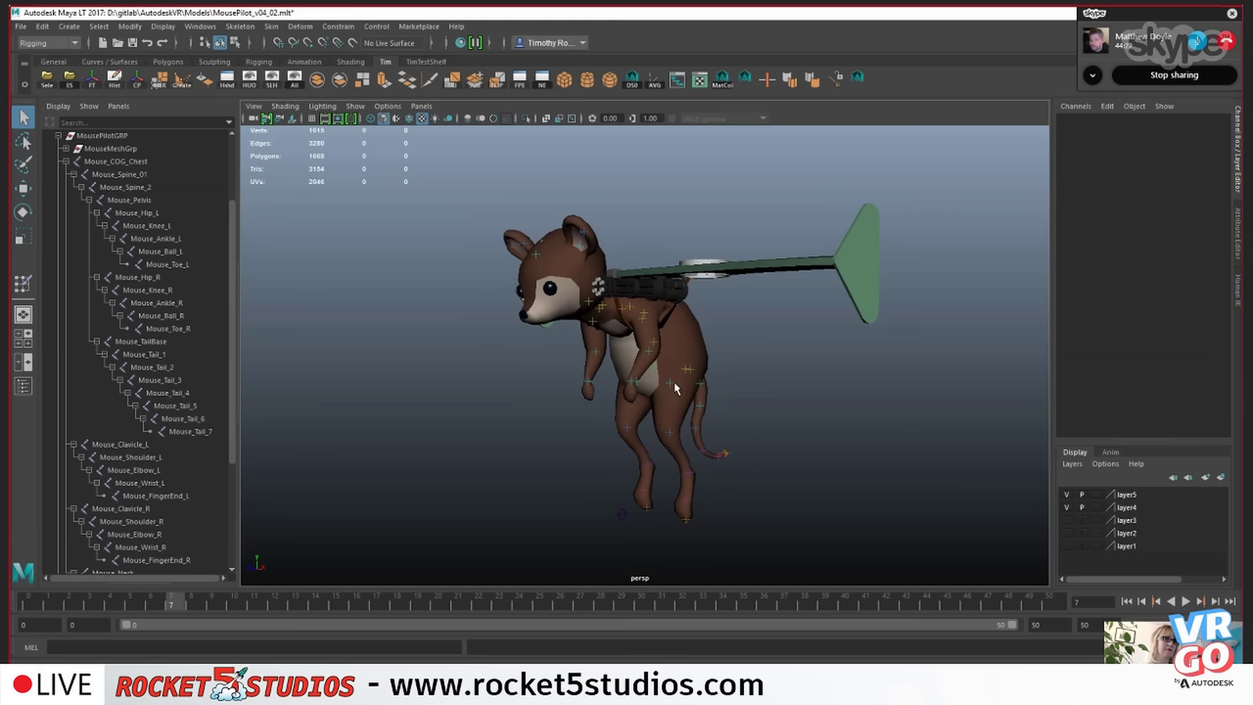
click(675, 385)
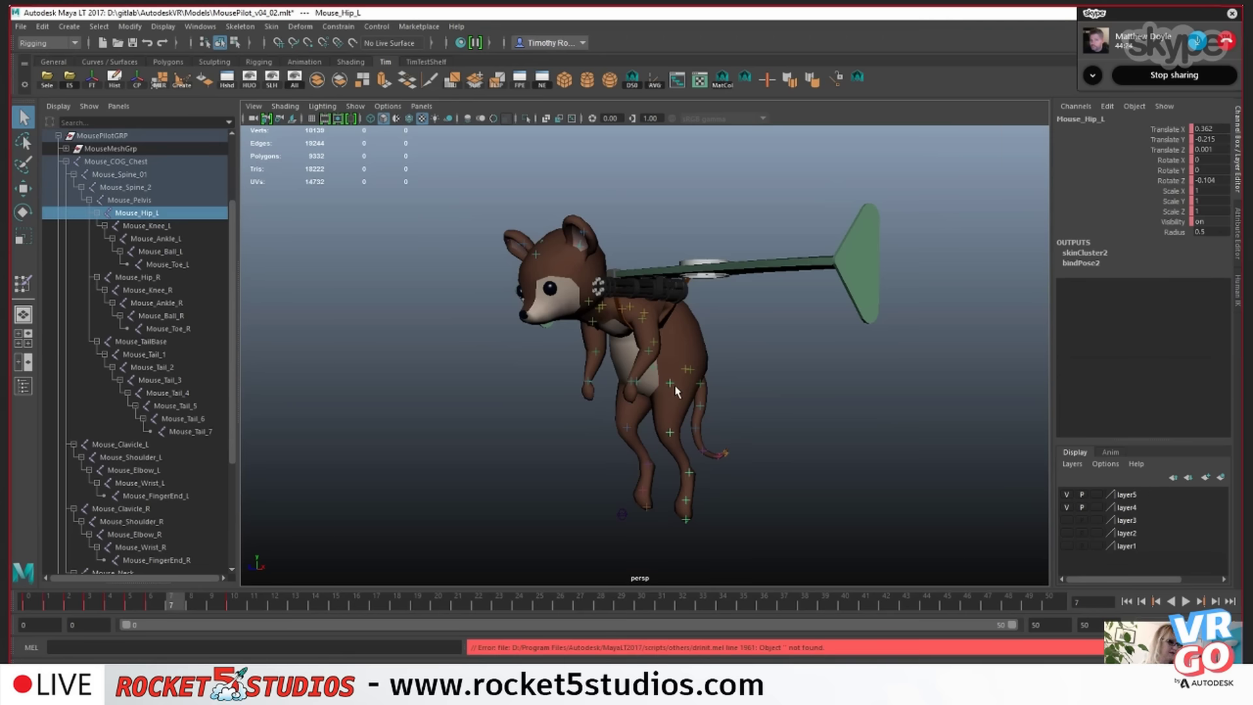
key(e)
right_drag(626, 460, 630, 465)
drag(631, 465, 540, 397)
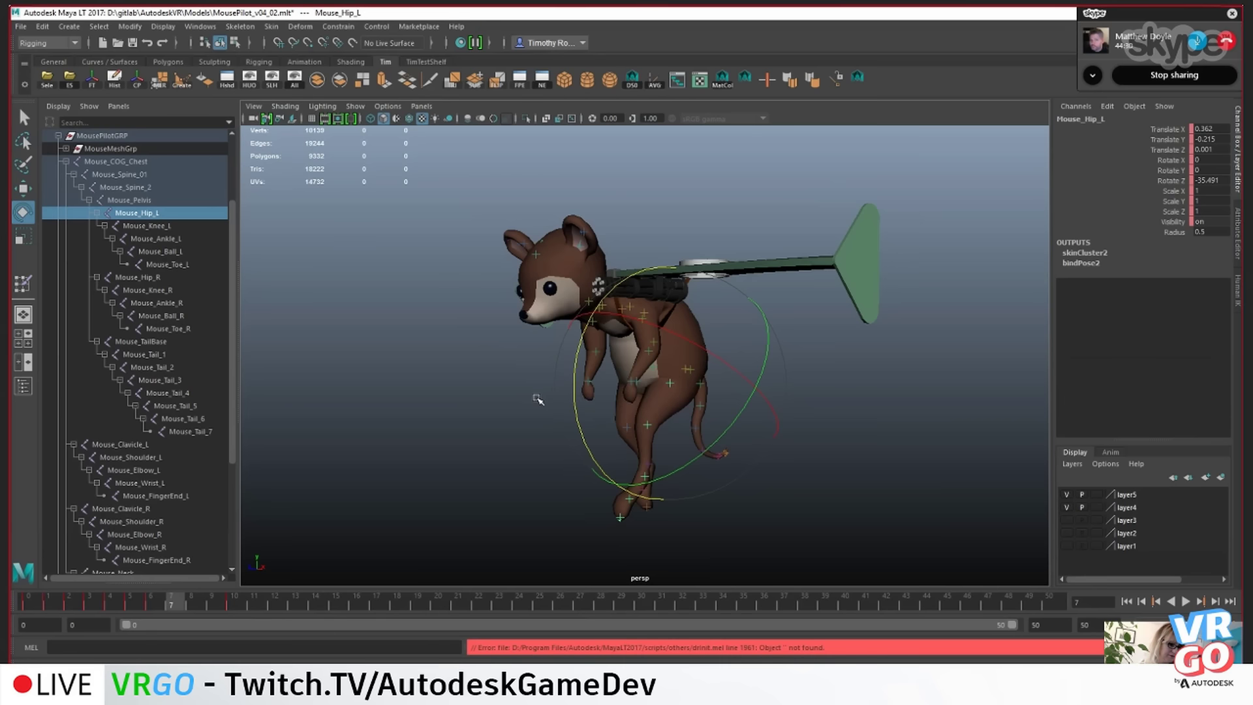
key(minus)
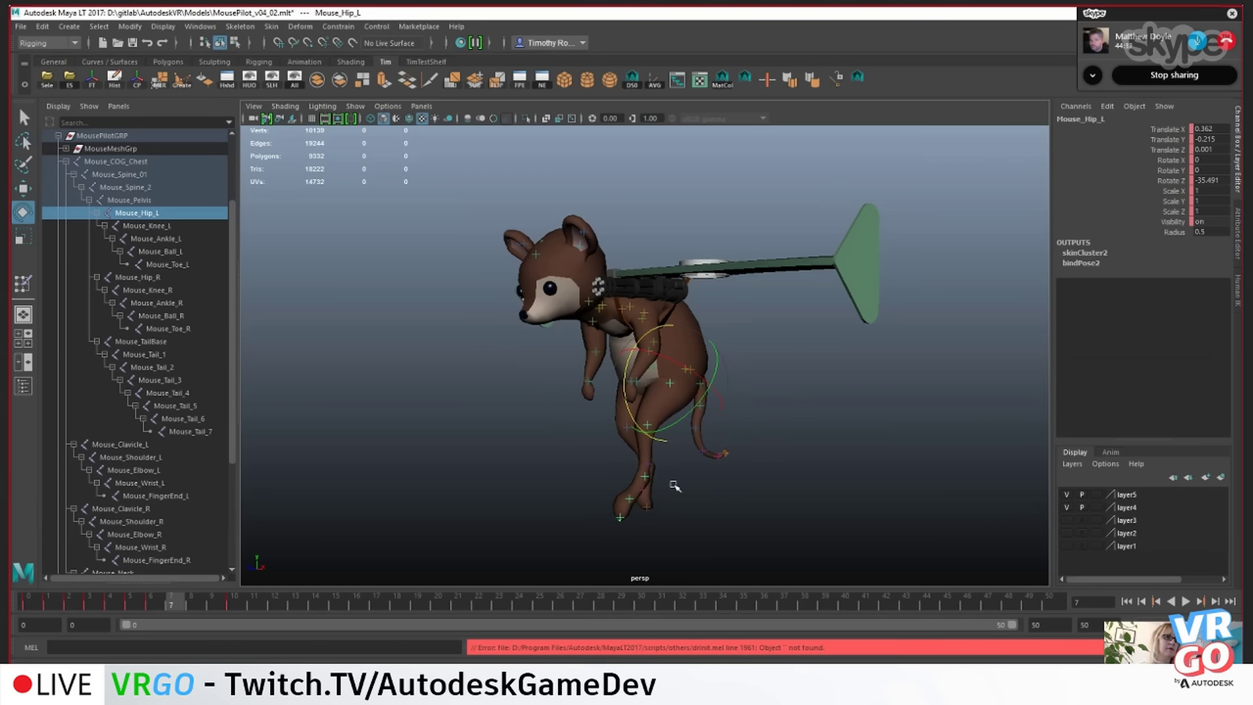
alt+drag(797, 507, 733, 503)
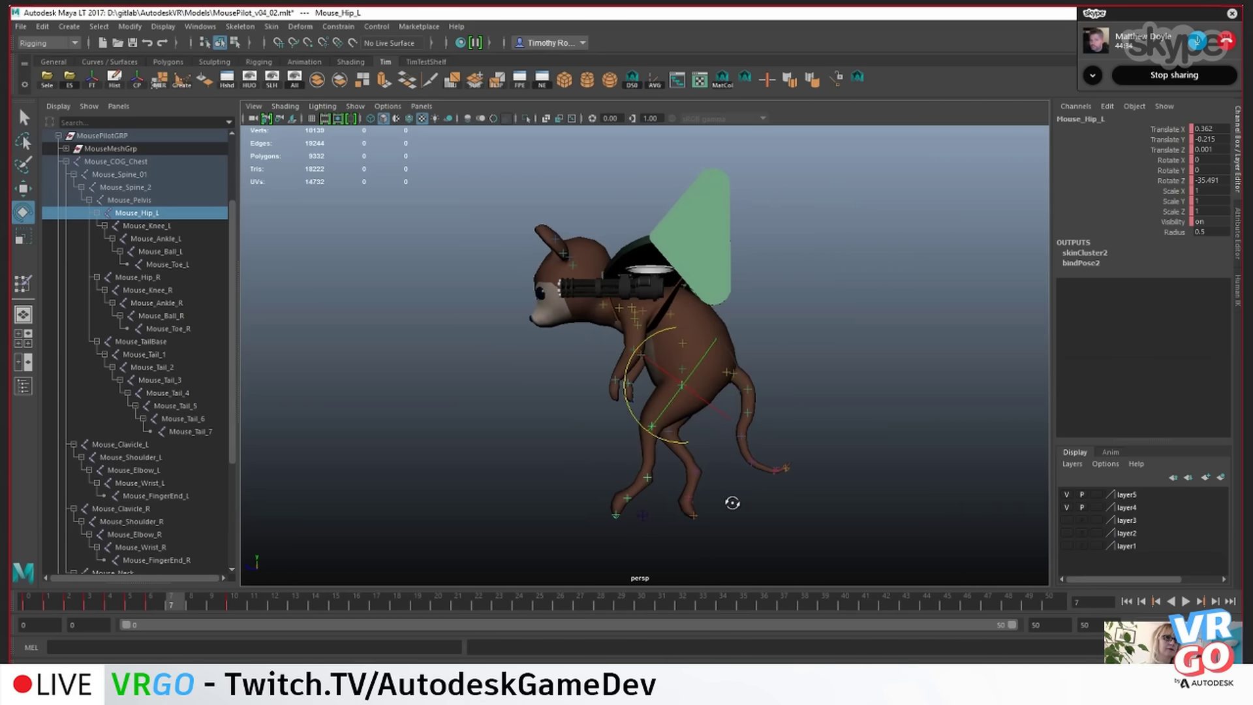
drag(682, 450, 652, 440)
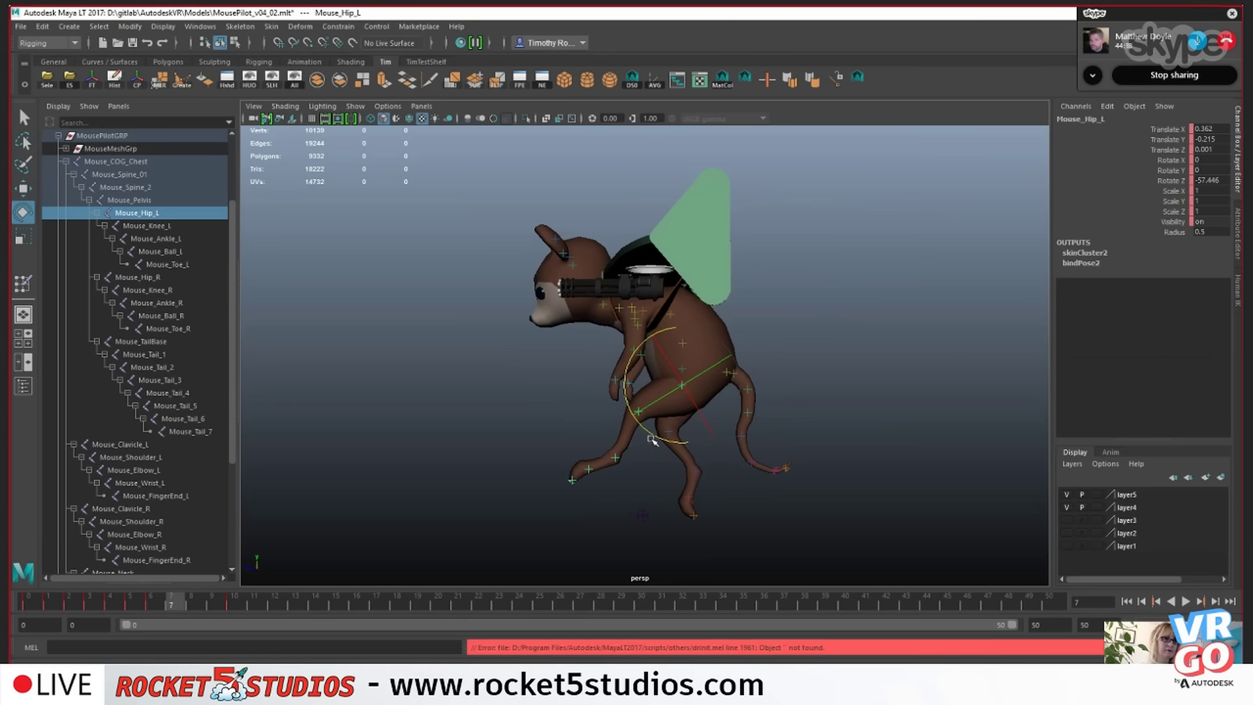
- Bend the rest of the left leg by rotating Mouse_Knee_L to about 61 in Z, Mouse_Ankle_L, and Mouse_Ball_L to about -52.1 in Z
key(Down)
drag(628, 354, 639, 390)
key(Down)
drag(712, 435, 713, 460)
key(Down)
mouse_move(663, 426)
mouse_down()
mouse_move(625, 415)
mouse_move(660, 424)
mouse_up()
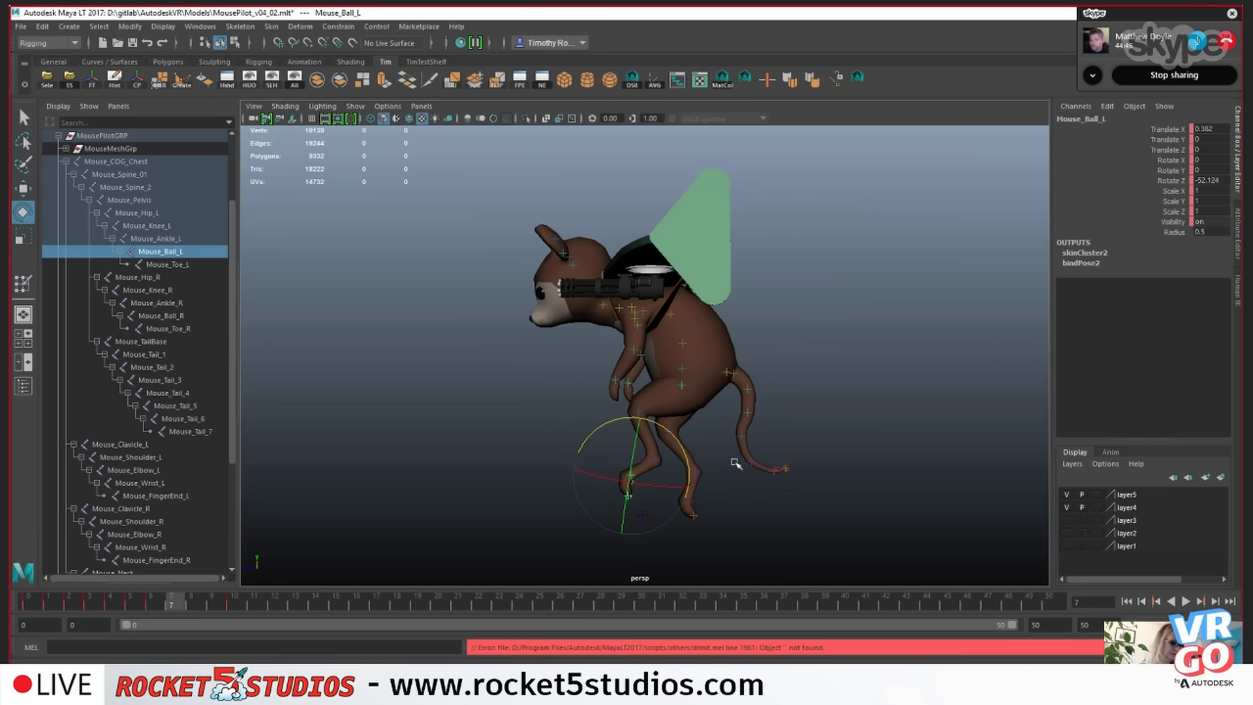
- Rotate Mouse_Knee_L to a Rotate Z of about 2.9 to extend the lower leg
alt+drag(737, 498, 903, 467)
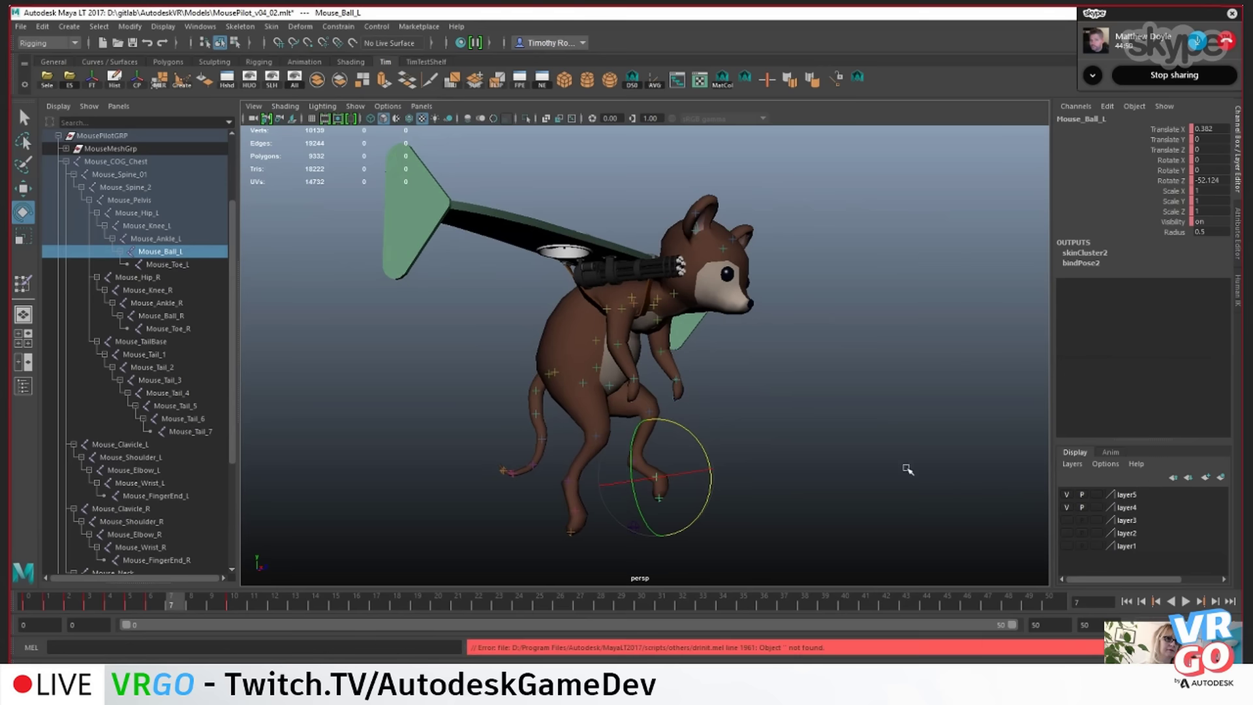
key(Up)
key(Up)
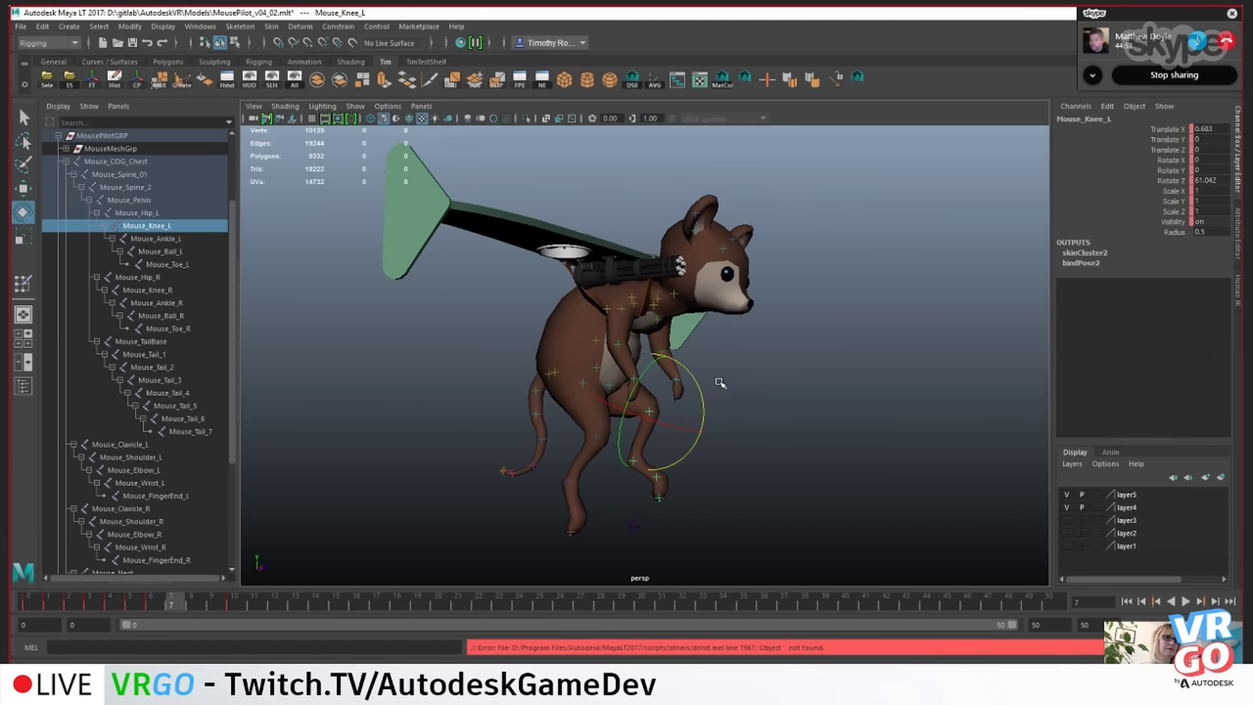
drag(703, 403, 694, 350)
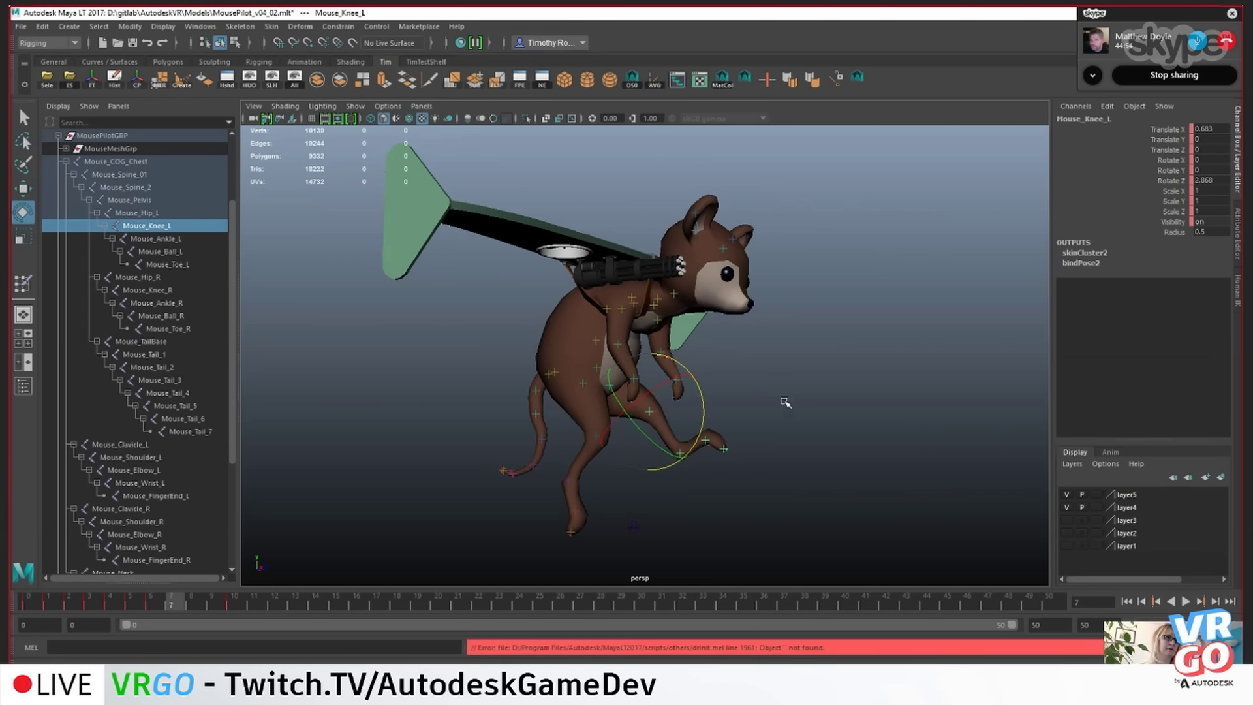
- Rotate Mouse_Elbow_R to about -16.8 in X and bend it further in Z to test the elbow's deformation
click(618, 344)
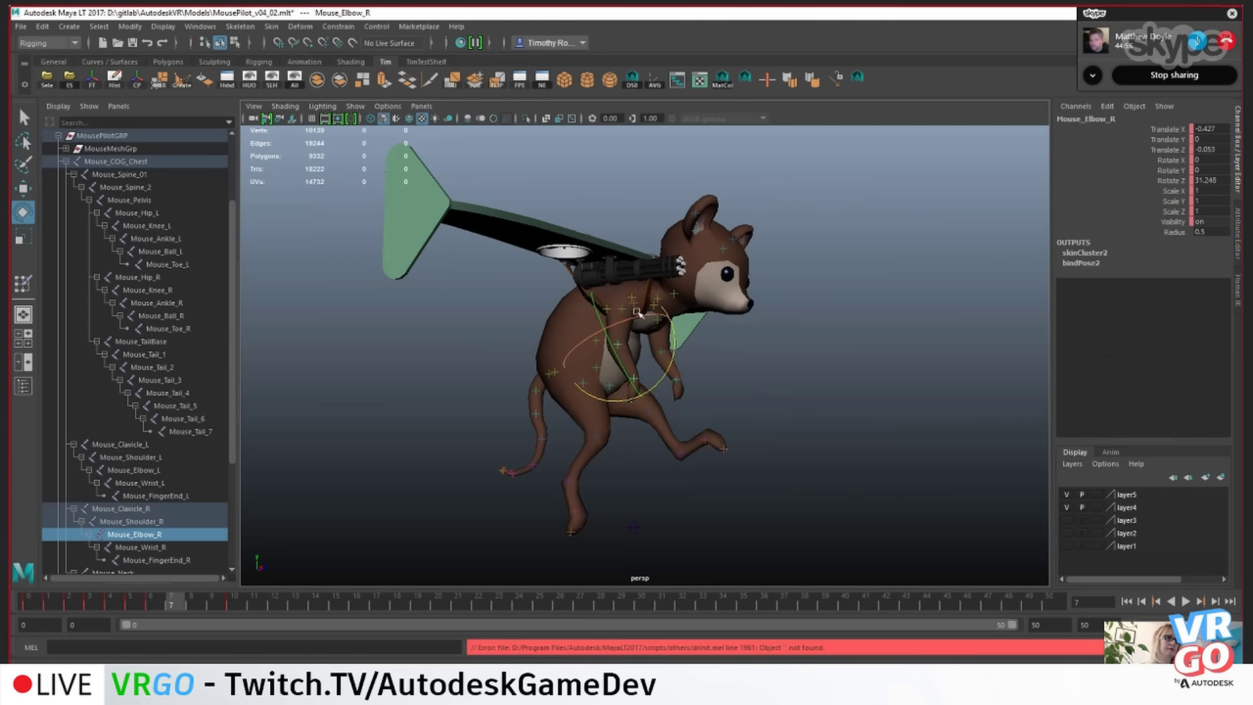
drag(642, 317, 624, 323)
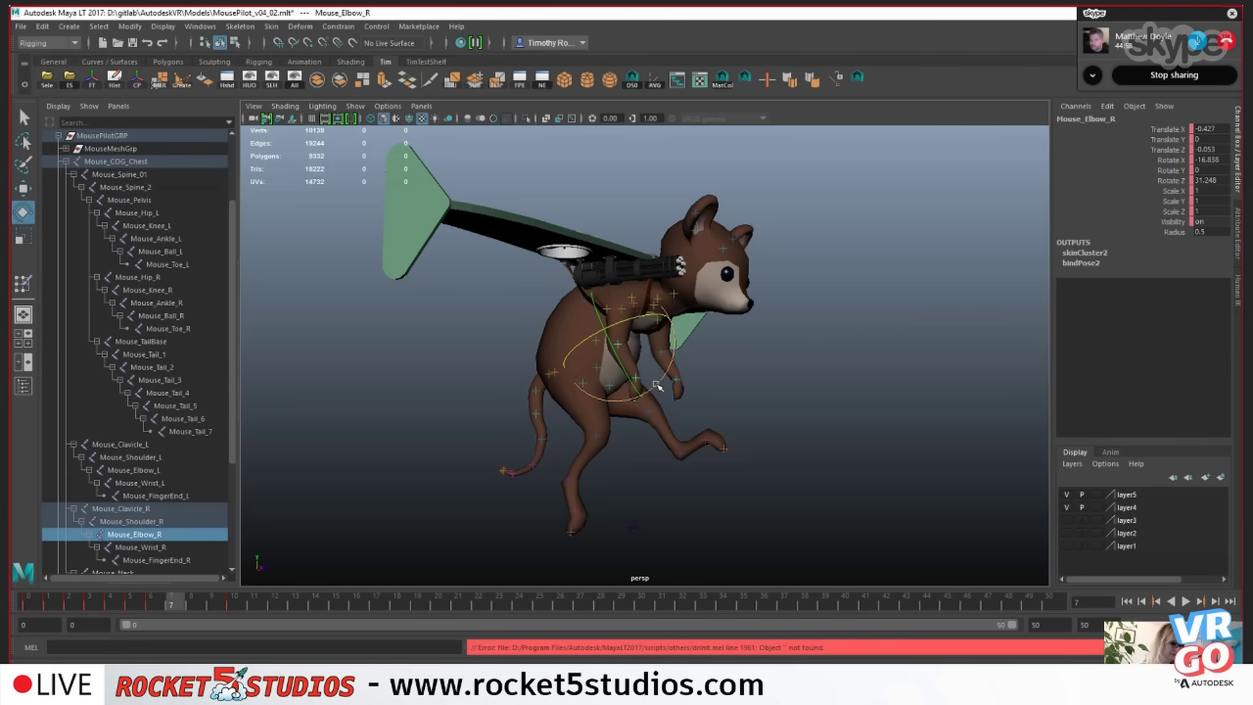
alt+drag(773, 410, 681, 409)
drag(578, 362, 580, 326)
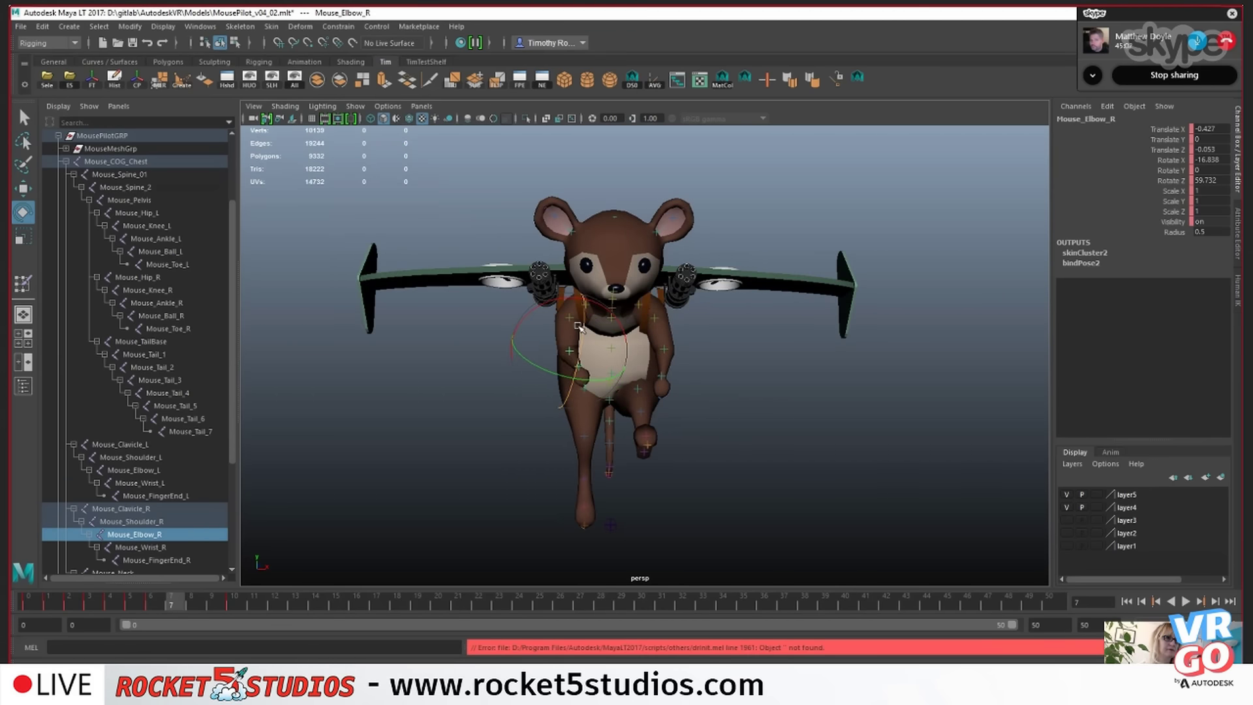
- Rotate Mouse_Shoulder_R to lift the arm away from the body, check it from the side, and clear the selection
key(Up)
drag(587, 369, 569, 280)
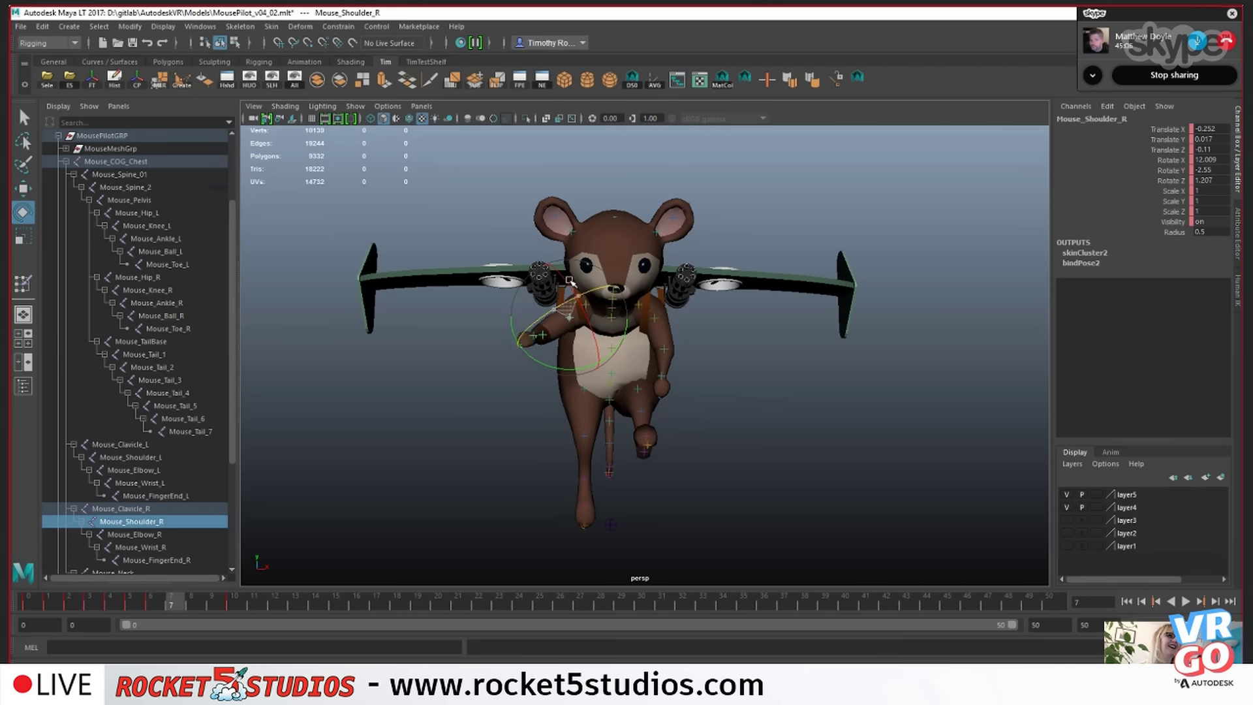
alt+drag(493, 391, 622, 405)
click(829, 330)
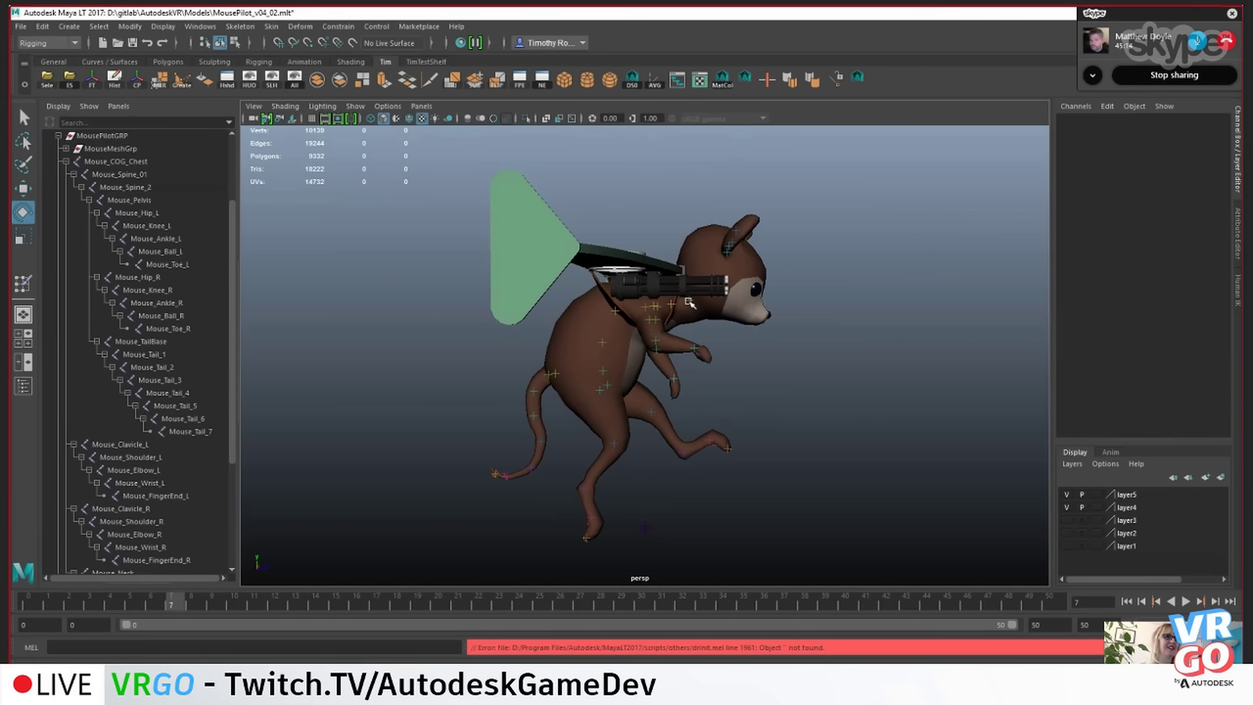
- Tilt Mouse_Head down to a Rotate Y of about 25 and inspect the neck deformation from both sides
click(702, 304)
drag(705, 306, 729, 384)
alt+drag(835, 415, 540, 407)
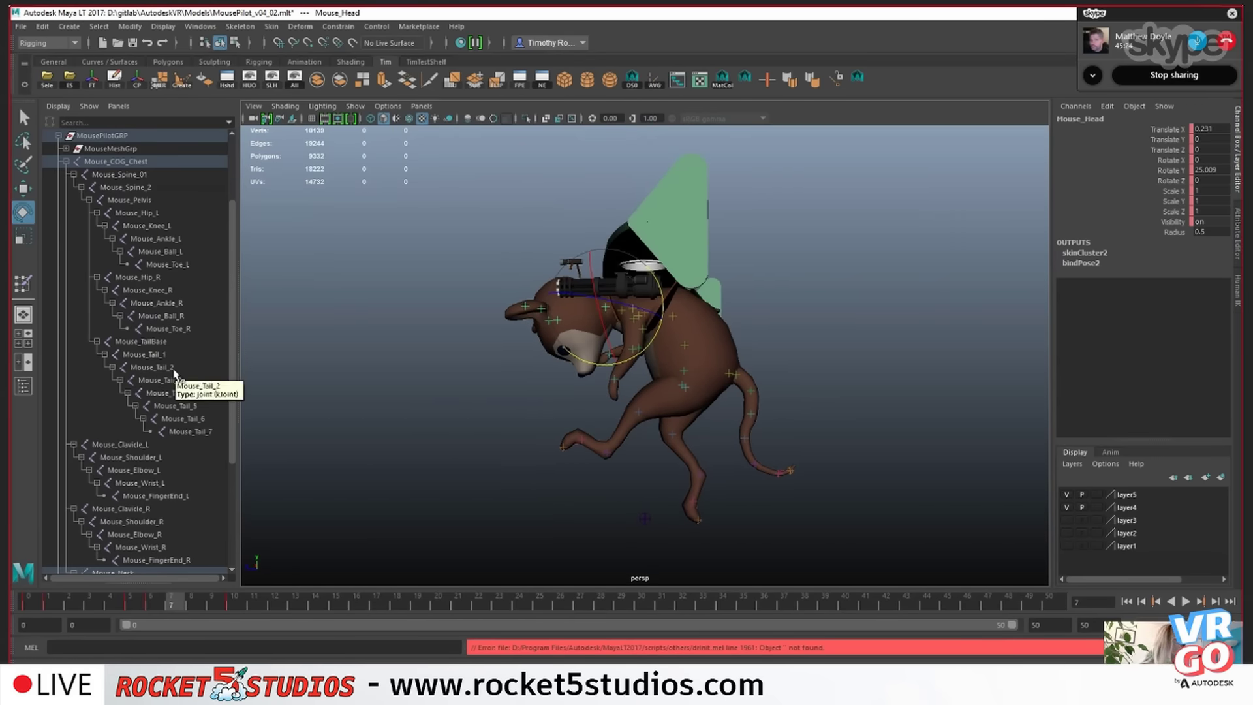
mouse_move(341, 682)
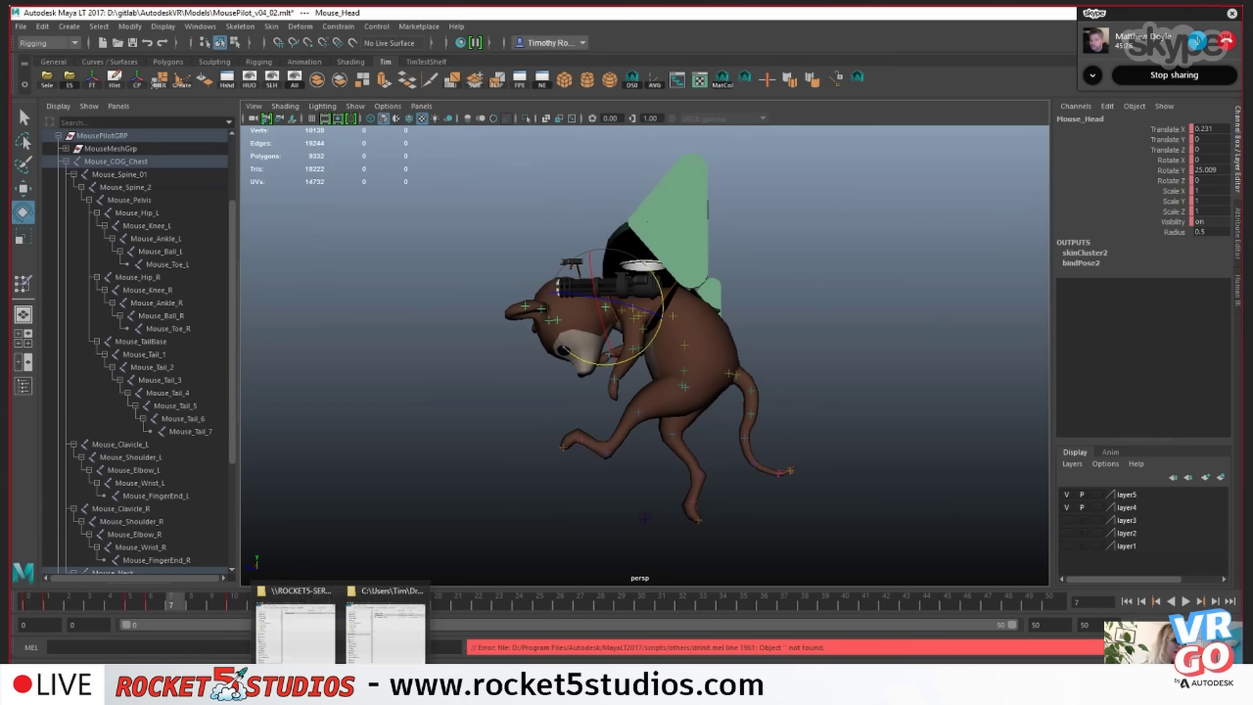
alt+drag(455, 392, 710, 404)
key(e)
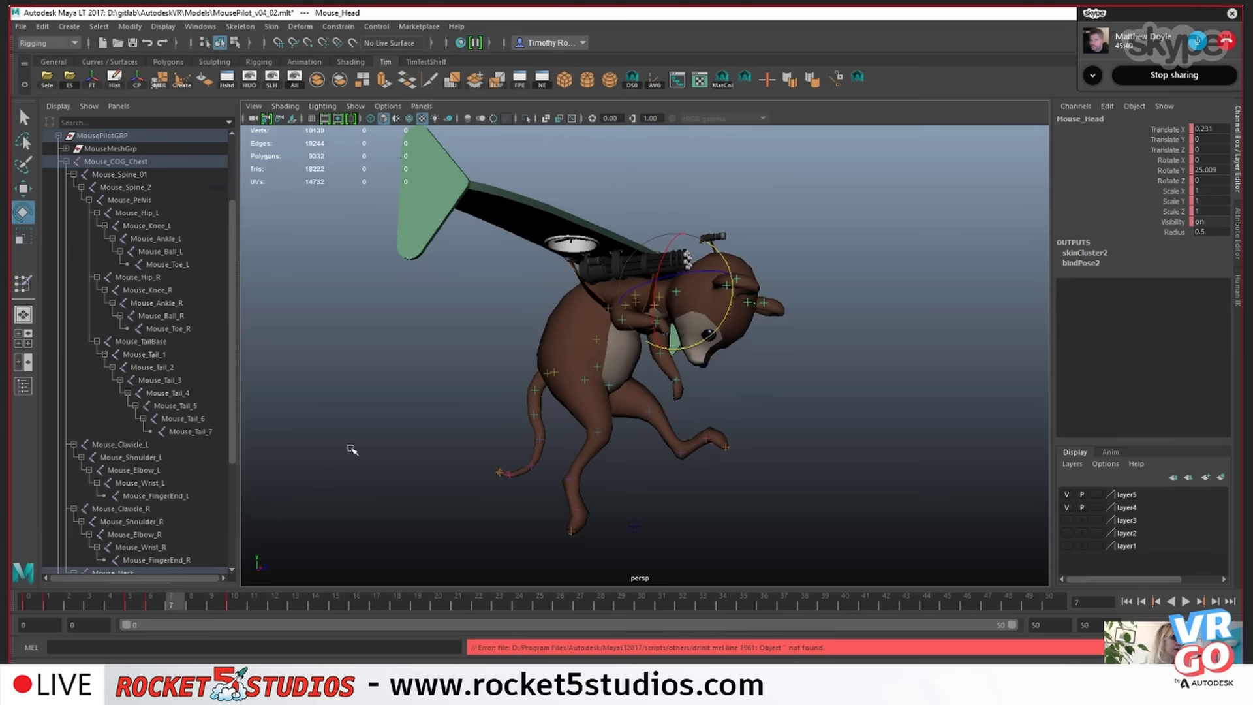
- Go to frame 6 and compare the mouse's pose with the neighbouring frame
click(151, 605)
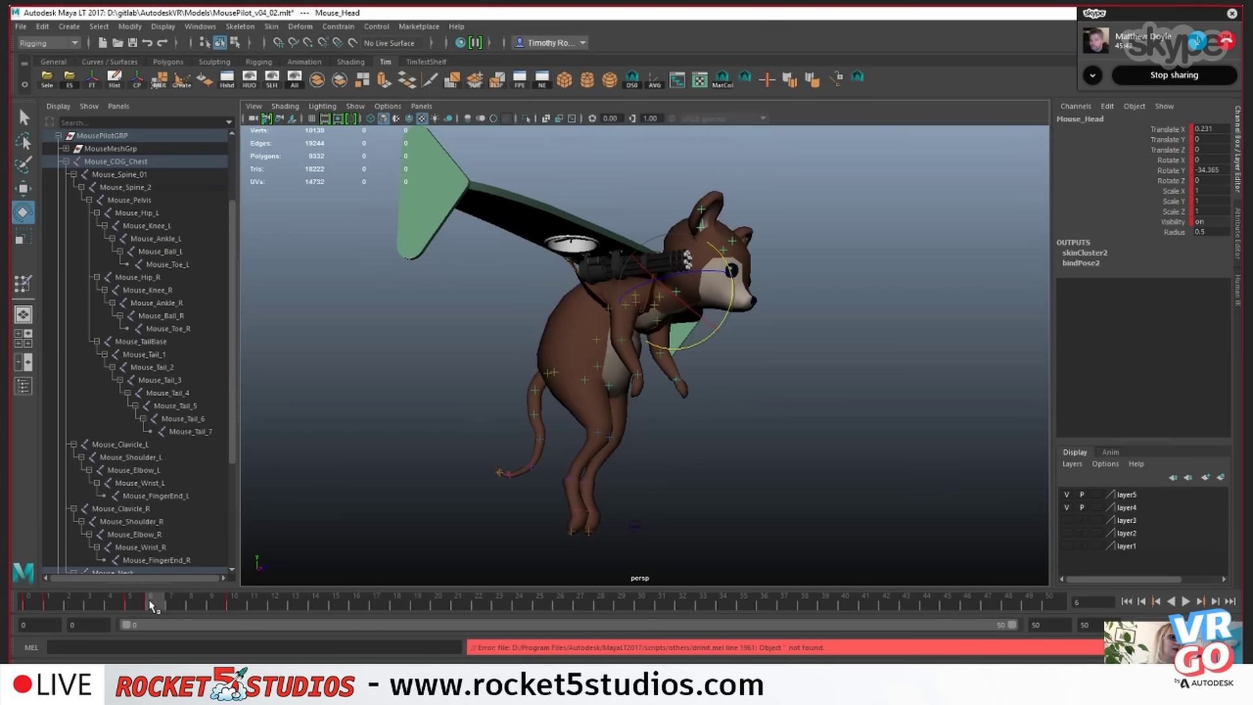
alt+drag(736, 400, 629, 432)
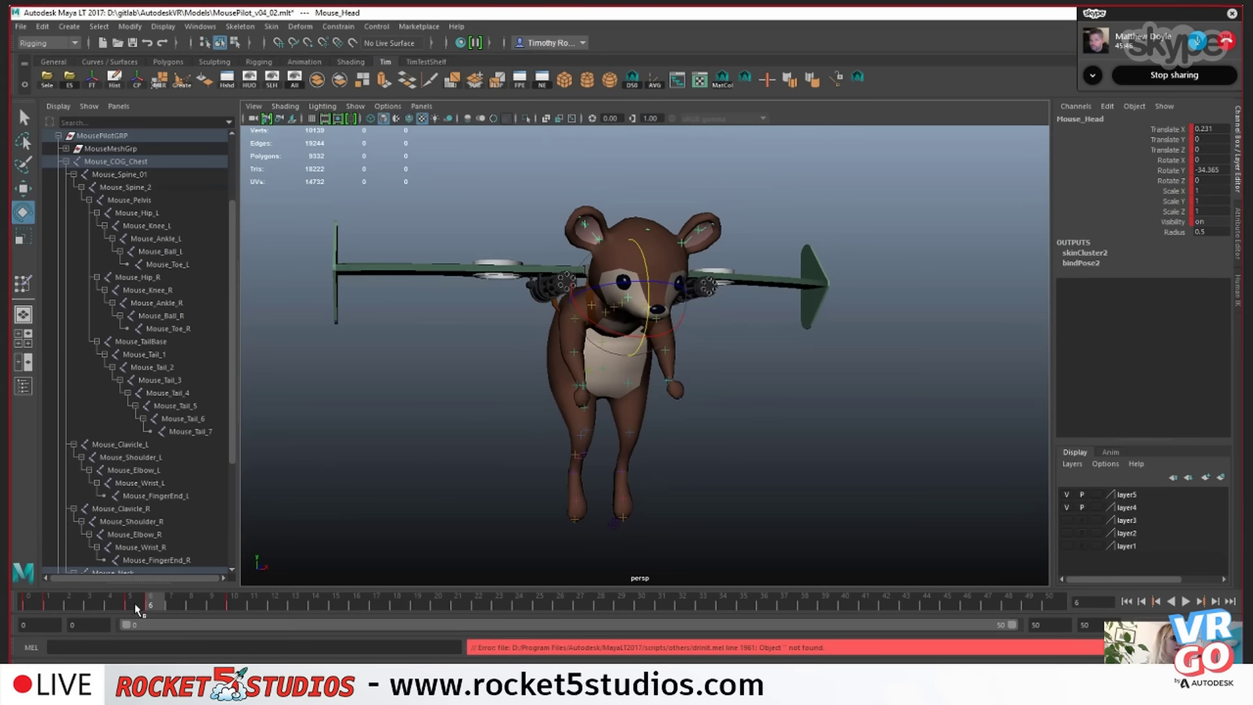
mouse_move(134, 607)
mouse_down()
mouse_move(224, 607)
mouse_move(151, 605)
mouse_up()
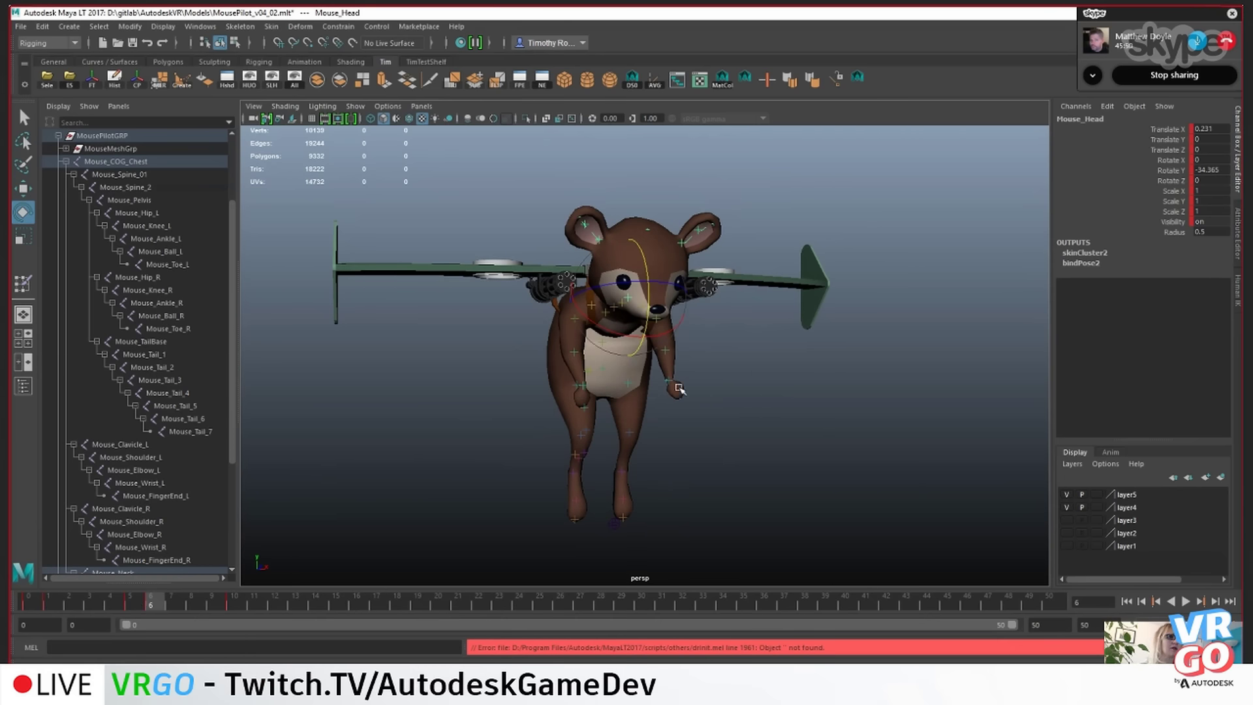
- Copy the Mouse_Wrist_L pose from frame 7 to frame 6 and set a key there
click(668, 380)
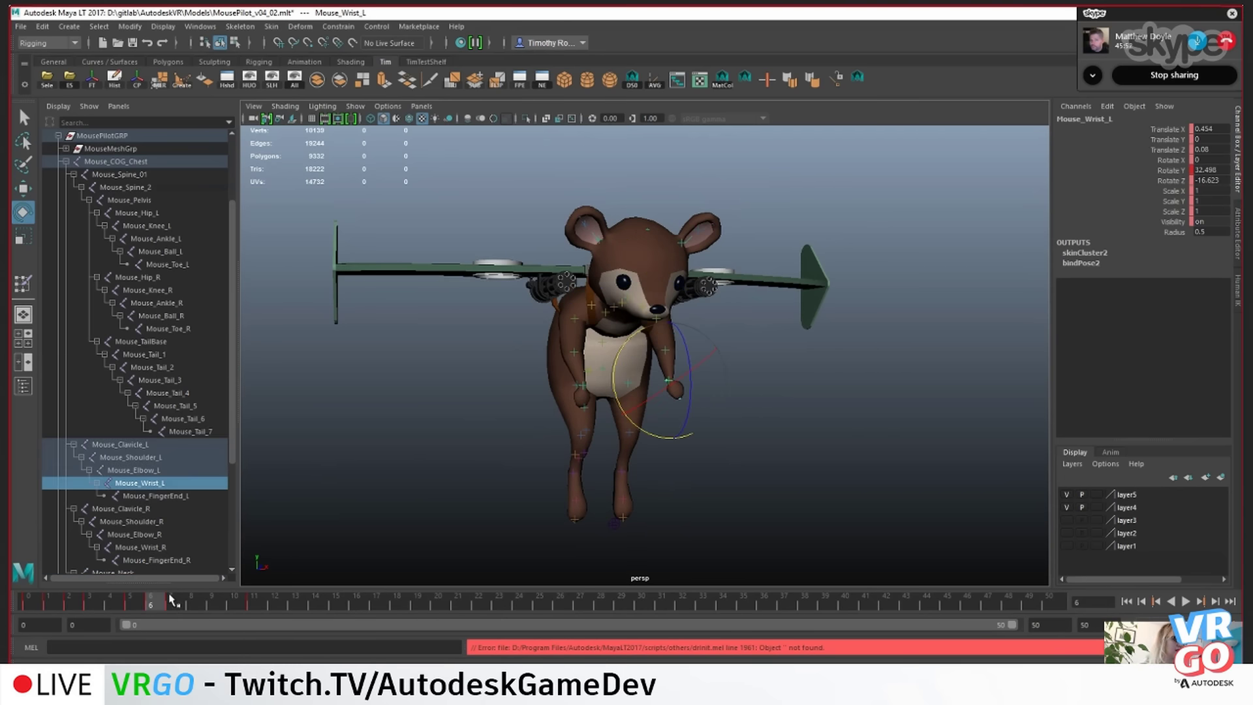
mouse_move(170, 599)
mouse_down()
mouse_move(154, 599)
mouse_move(181, 606)
mouse_up()
middle_drag(176, 599, 154, 601)
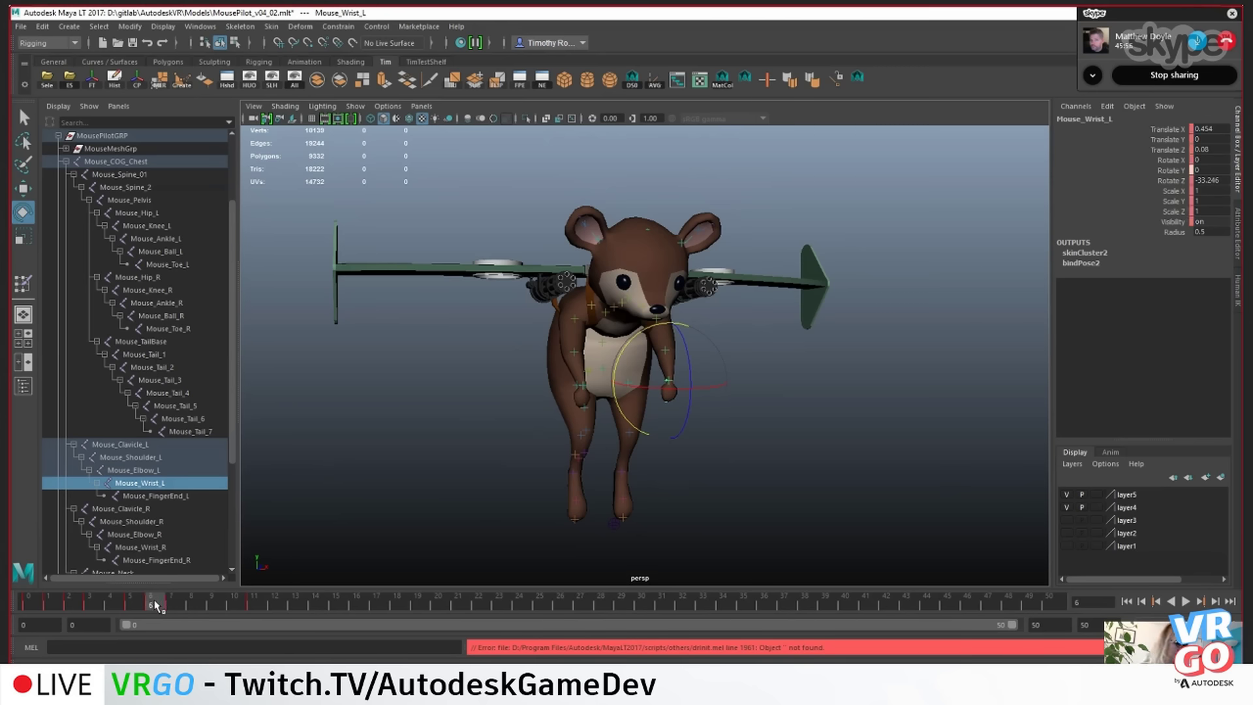
key(s)
- Step through frames 7 and 11, review the mouse's pose from several angles, and begin saving the scene under a new name
click(175, 601)
click(261, 601)
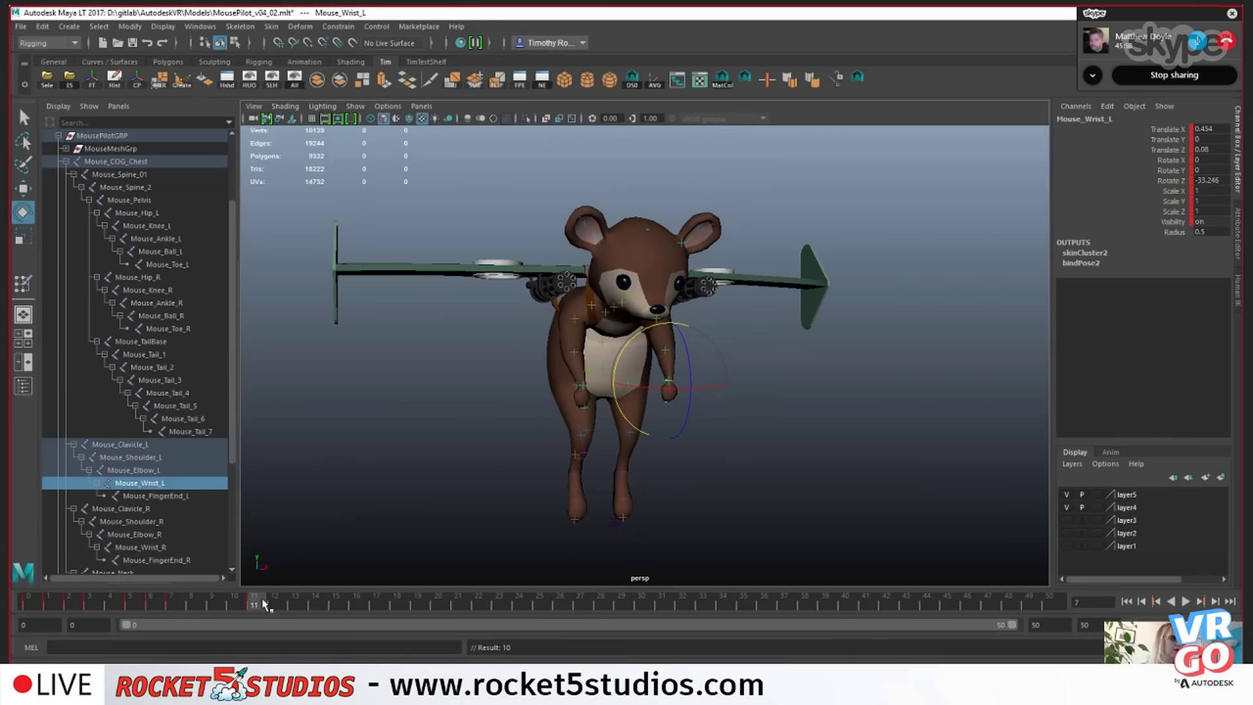
click(950, 191)
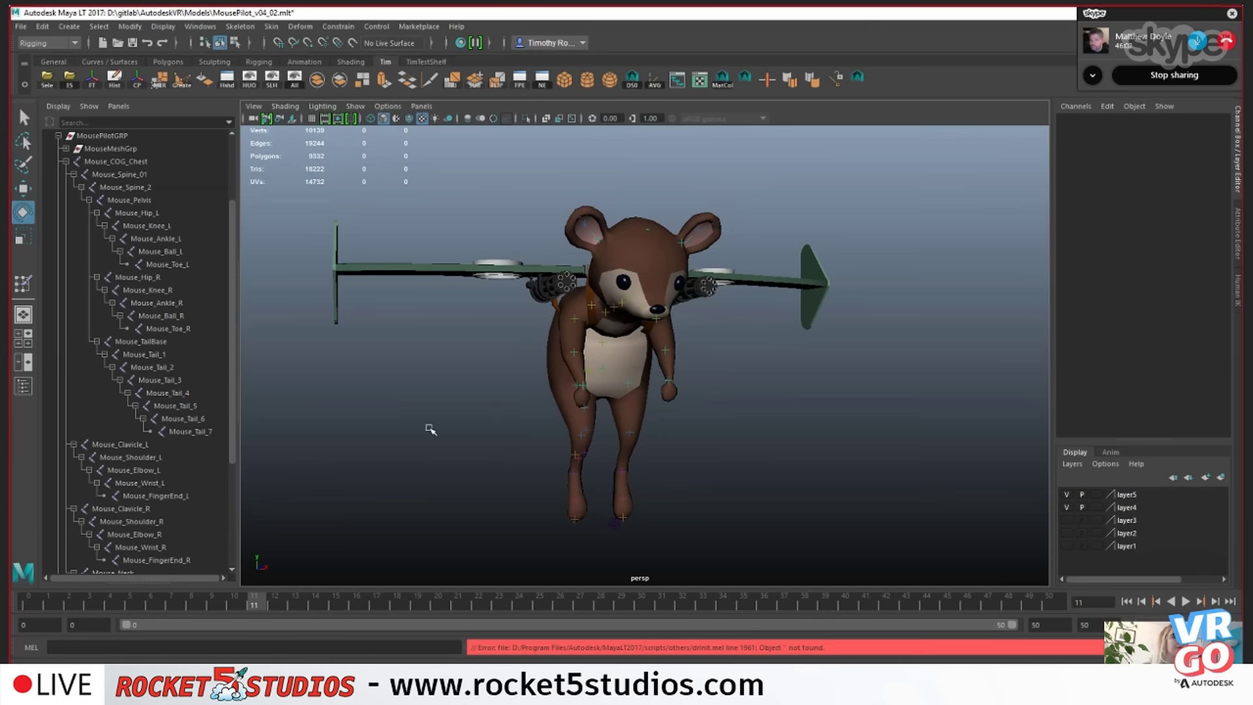
alt+drag(461, 464, 507, 461)
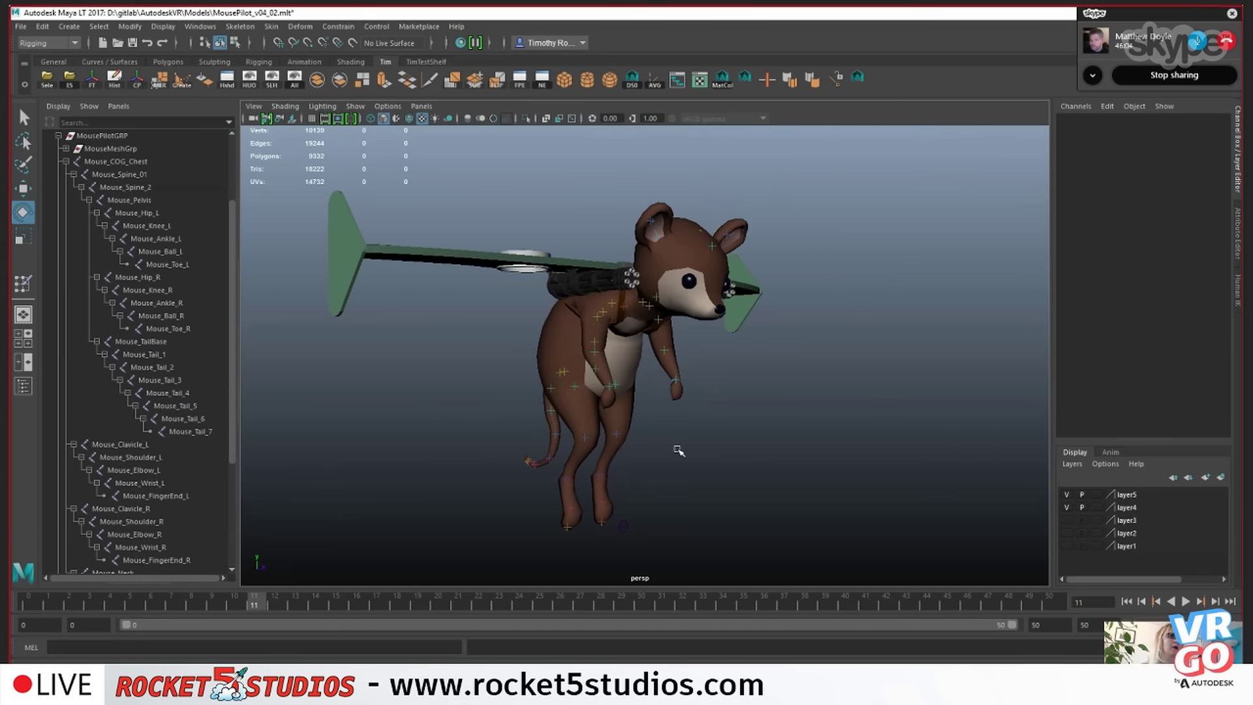
scroll(679, 451, down, 2)
alt+drag(711, 449, 674, 449)
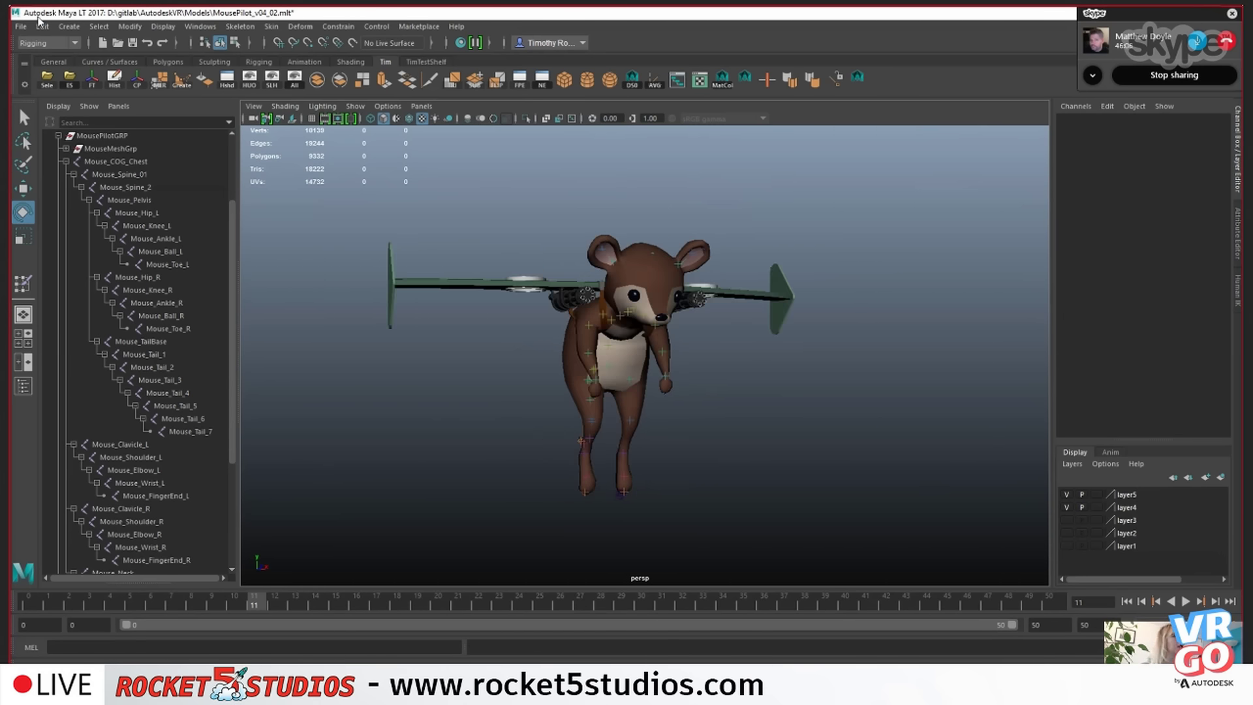
click(21, 26)
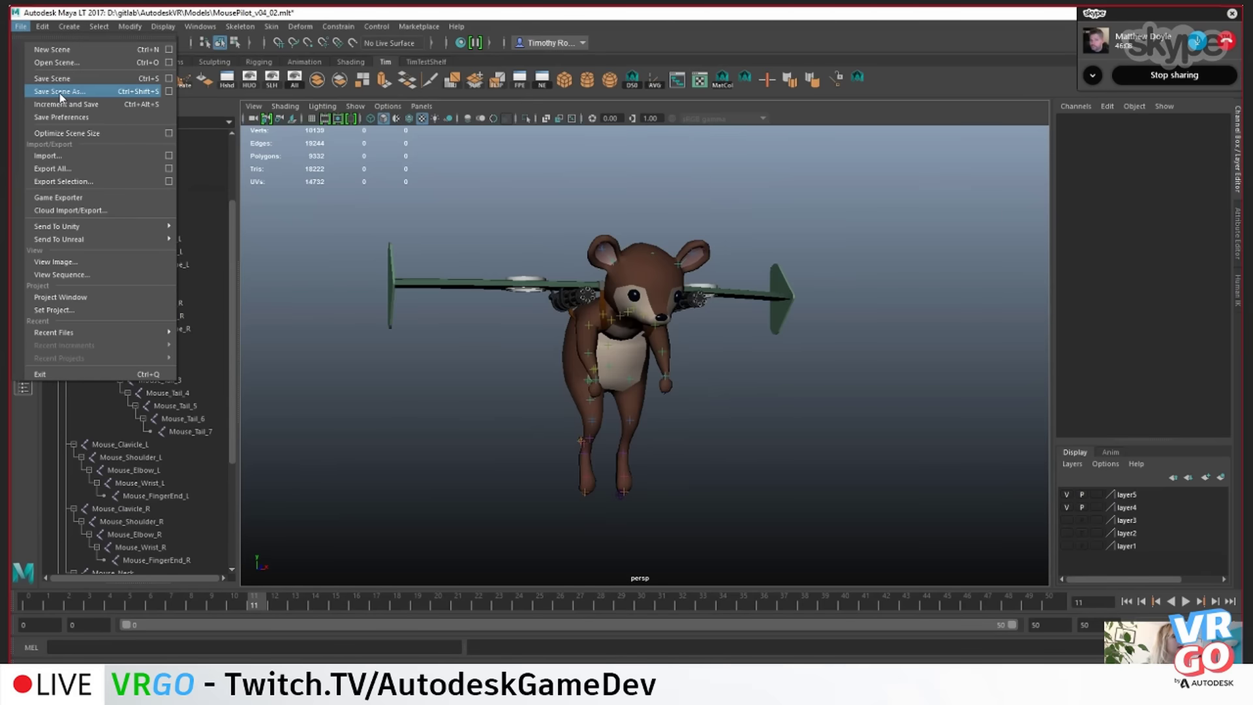
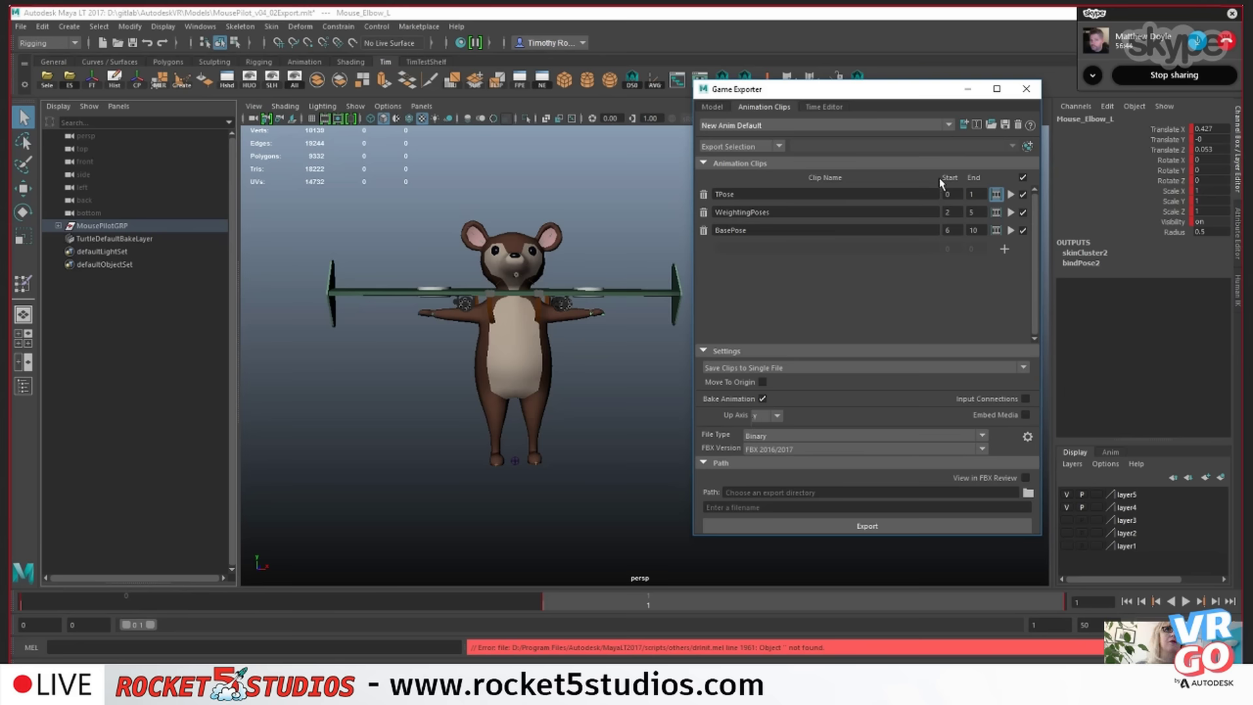
- Preview the TPose, WeightingPoses and BasePose clips in the Game Exporter, then stop the playback
click(1011, 194)
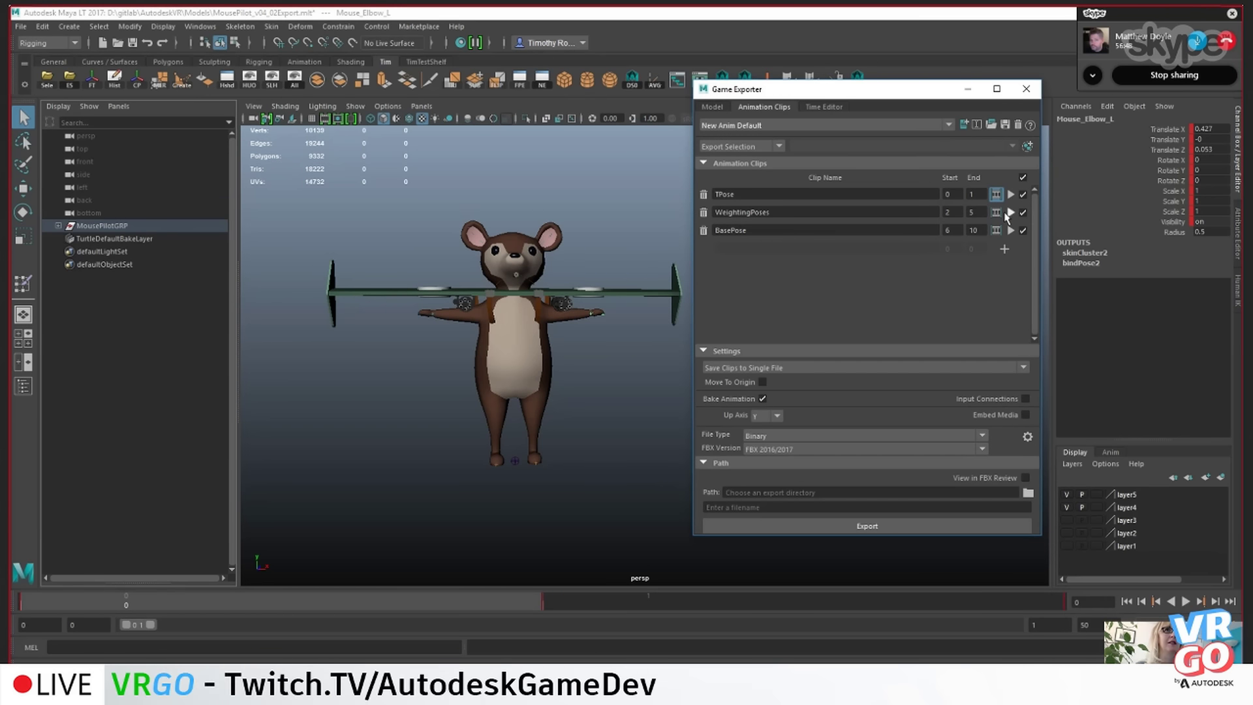
click(1011, 214)
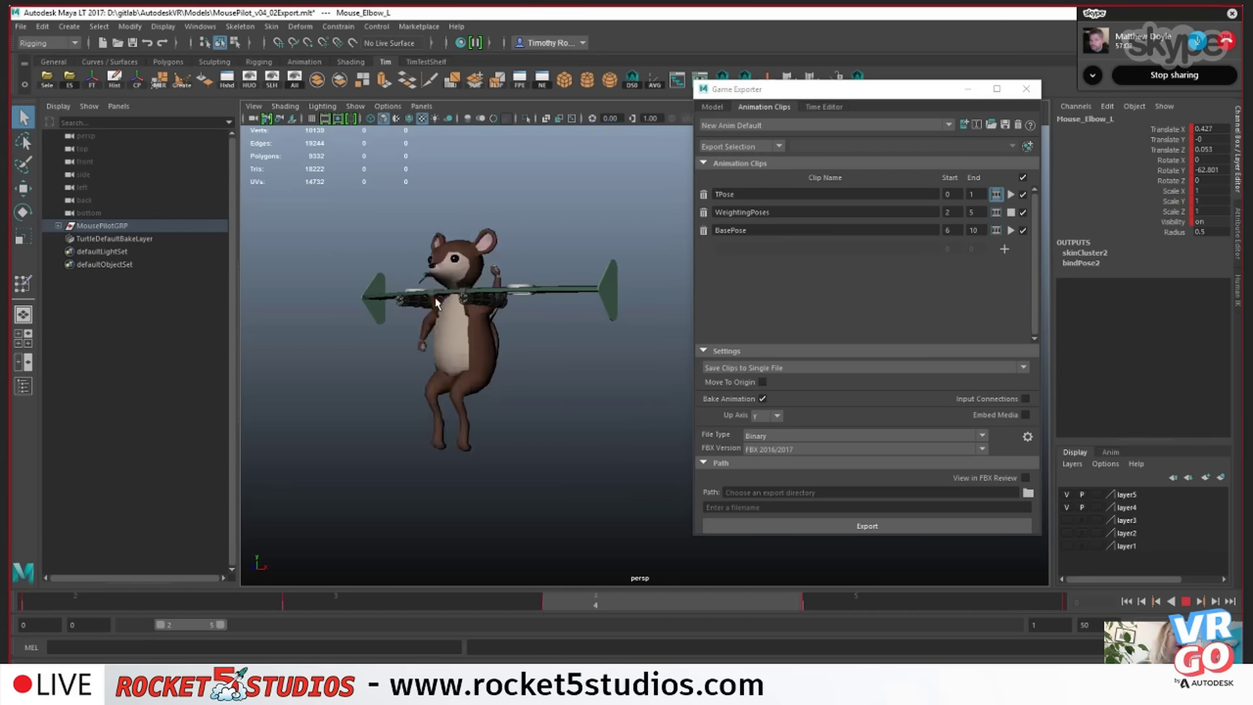
click(1011, 231)
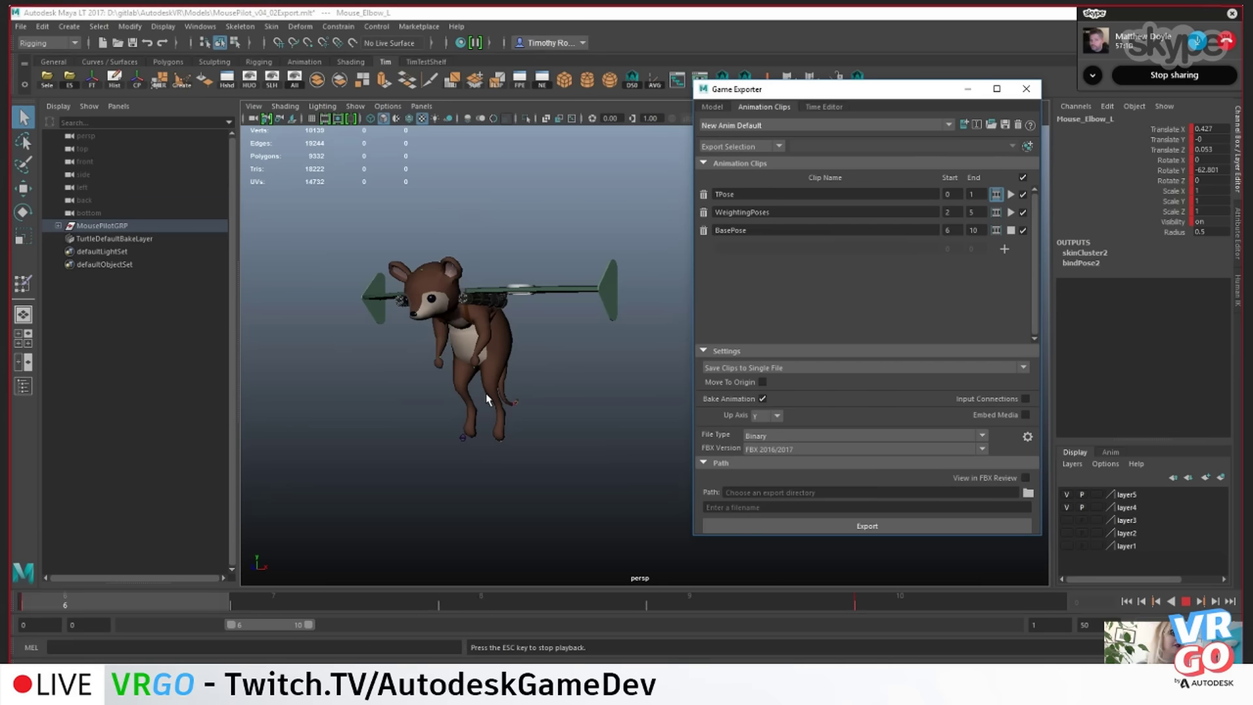
click(1011, 230)
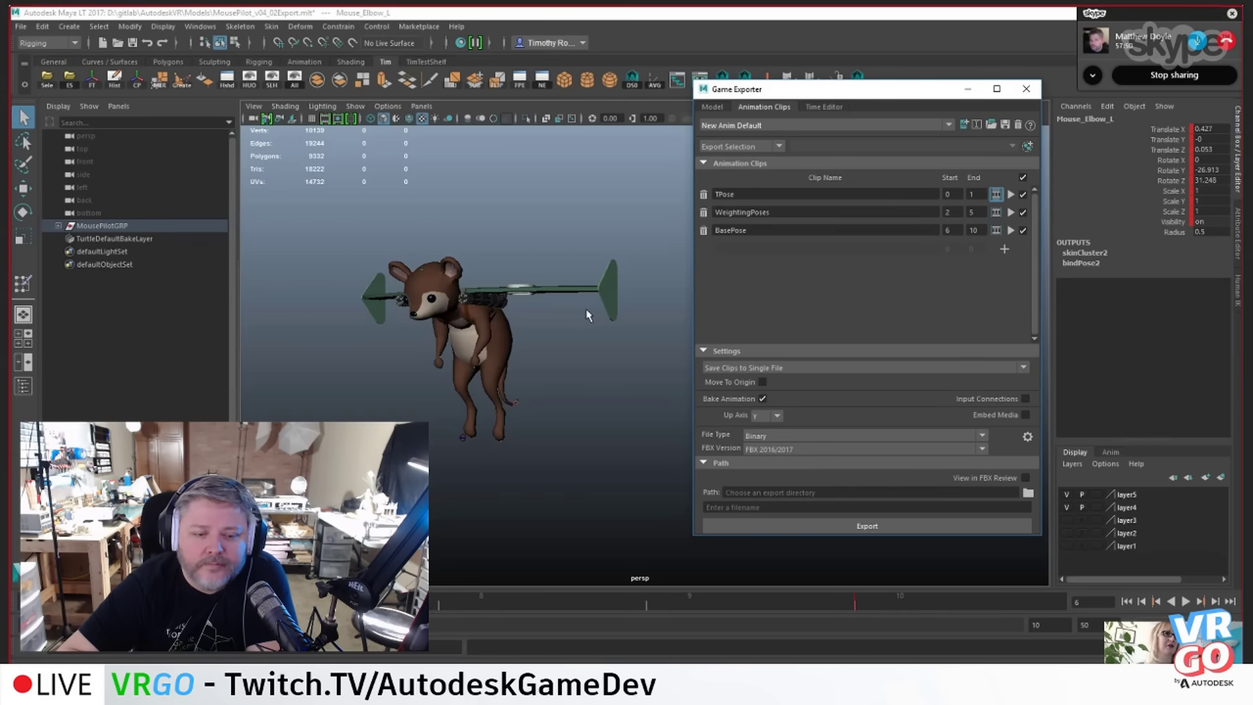
- Select MousePilotGRP and save the Game Exporter settings as a preset named MousePilot
click(92, 224)
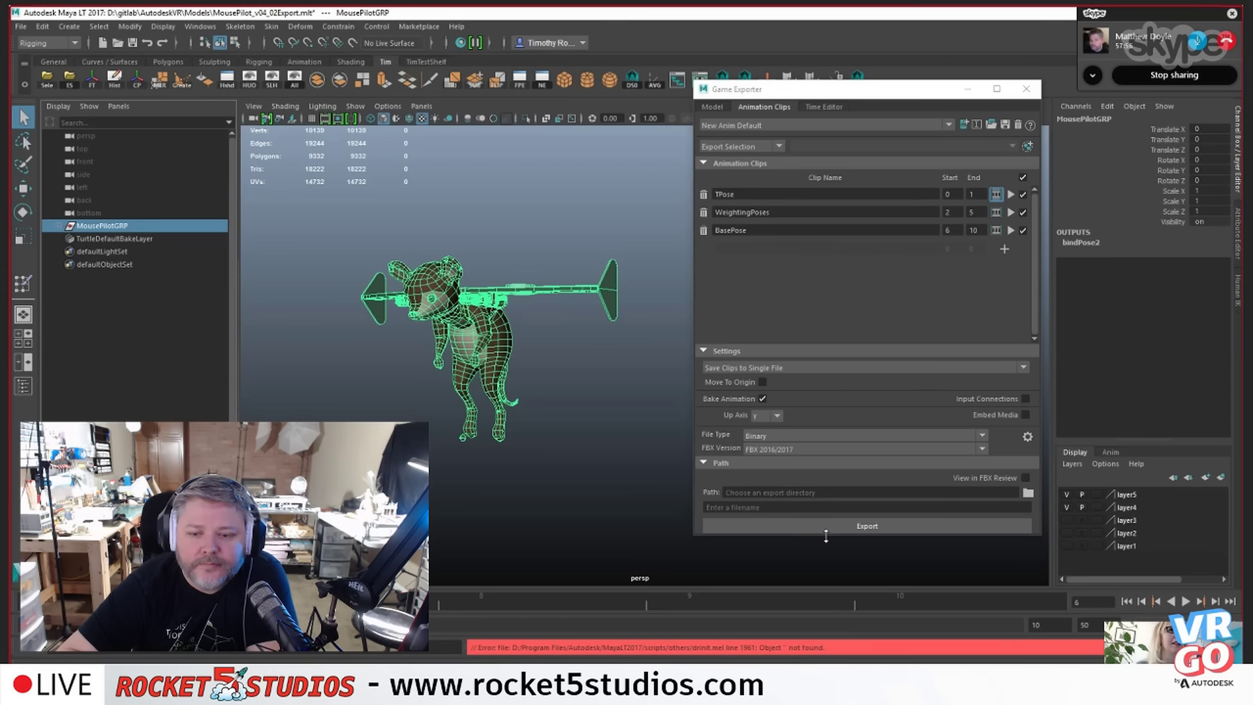
drag(826, 535, 826, 559)
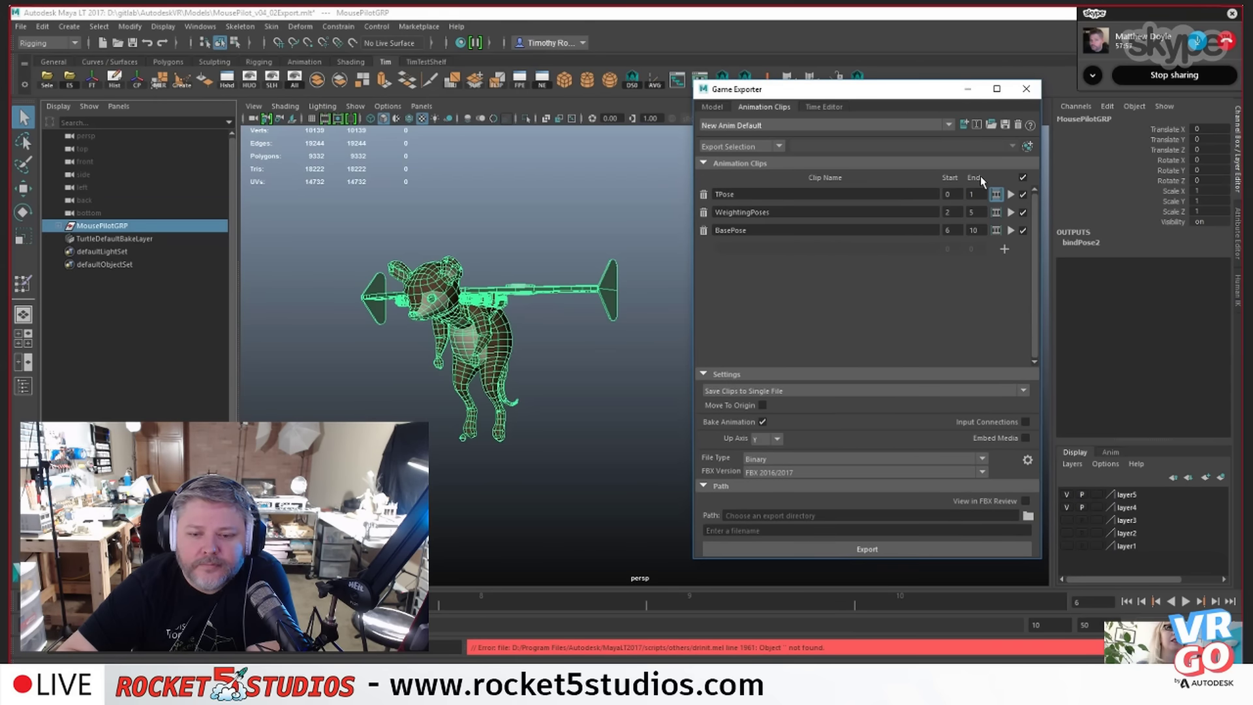
click(1005, 124)
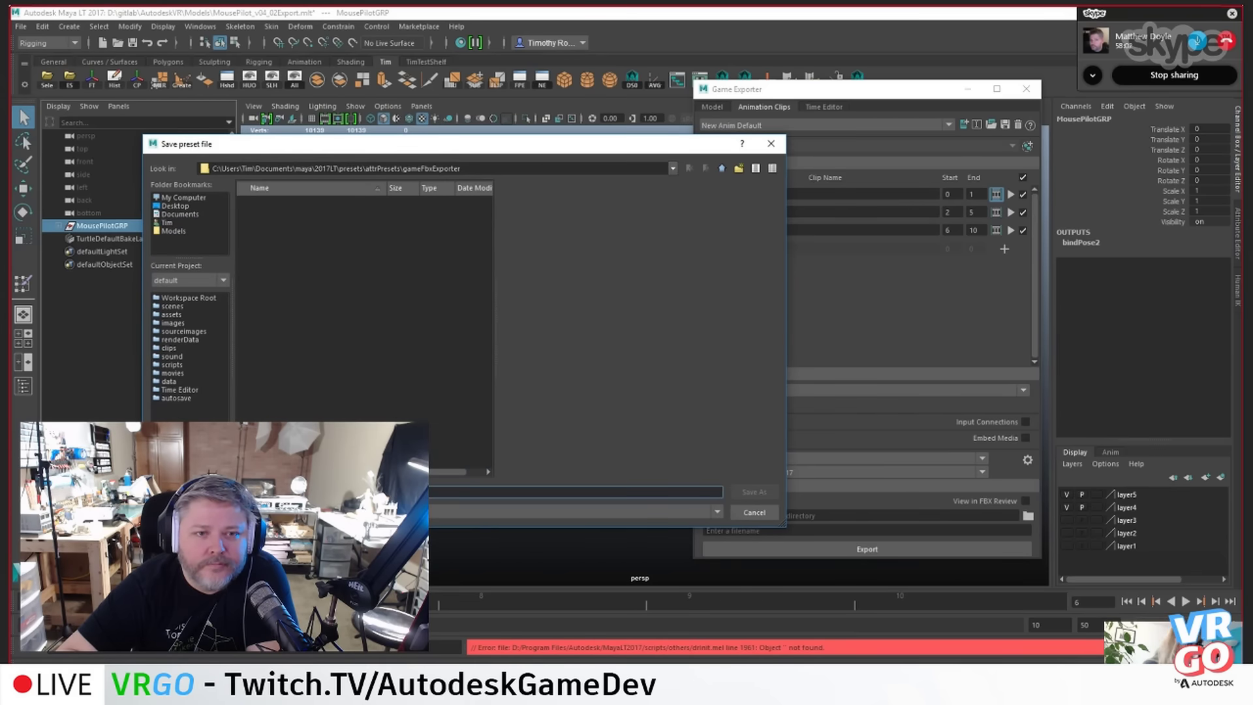
text(M)
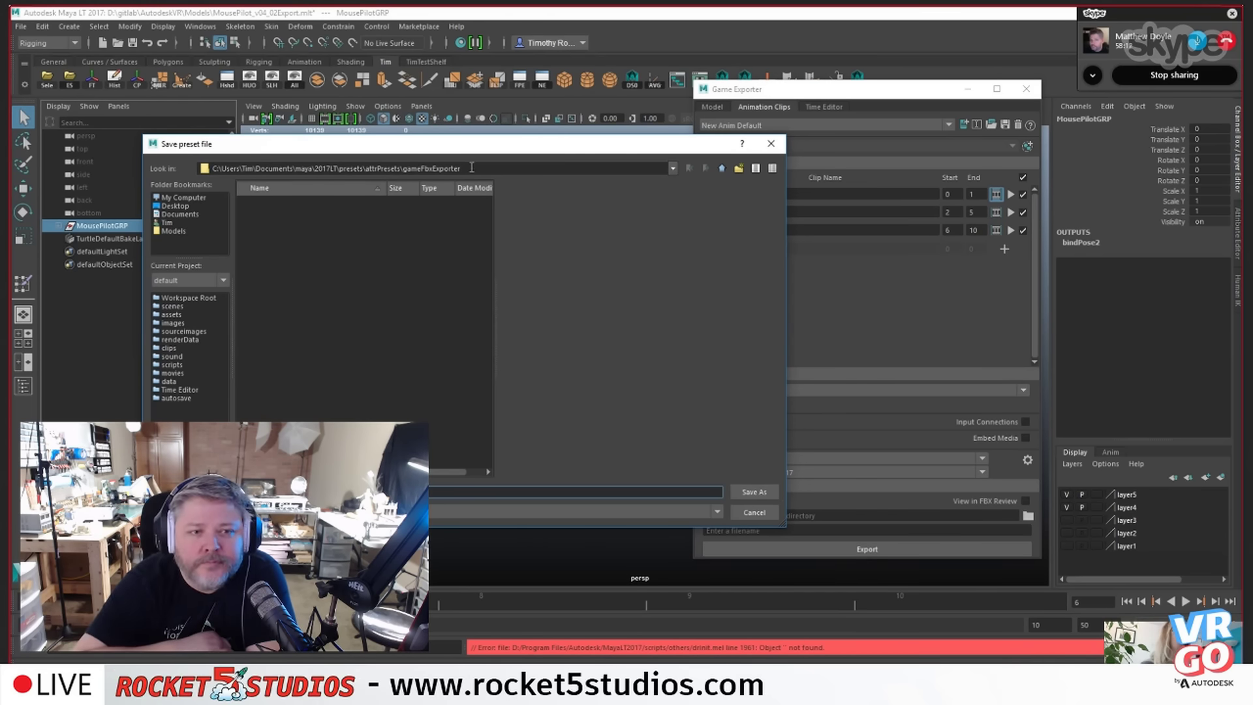
click(754, 491)
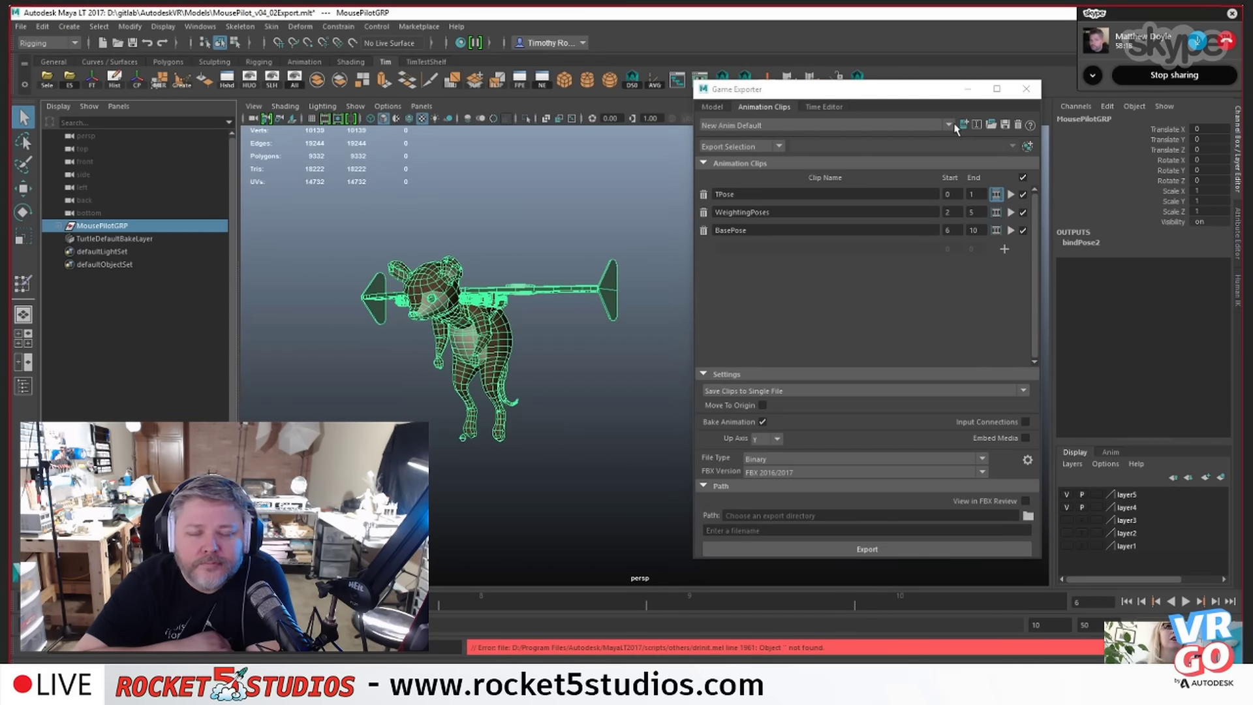
- Load the MousePilot.mel preset into the Game Exporter and enlarge its window to show the whole clip list
click(990, 124)
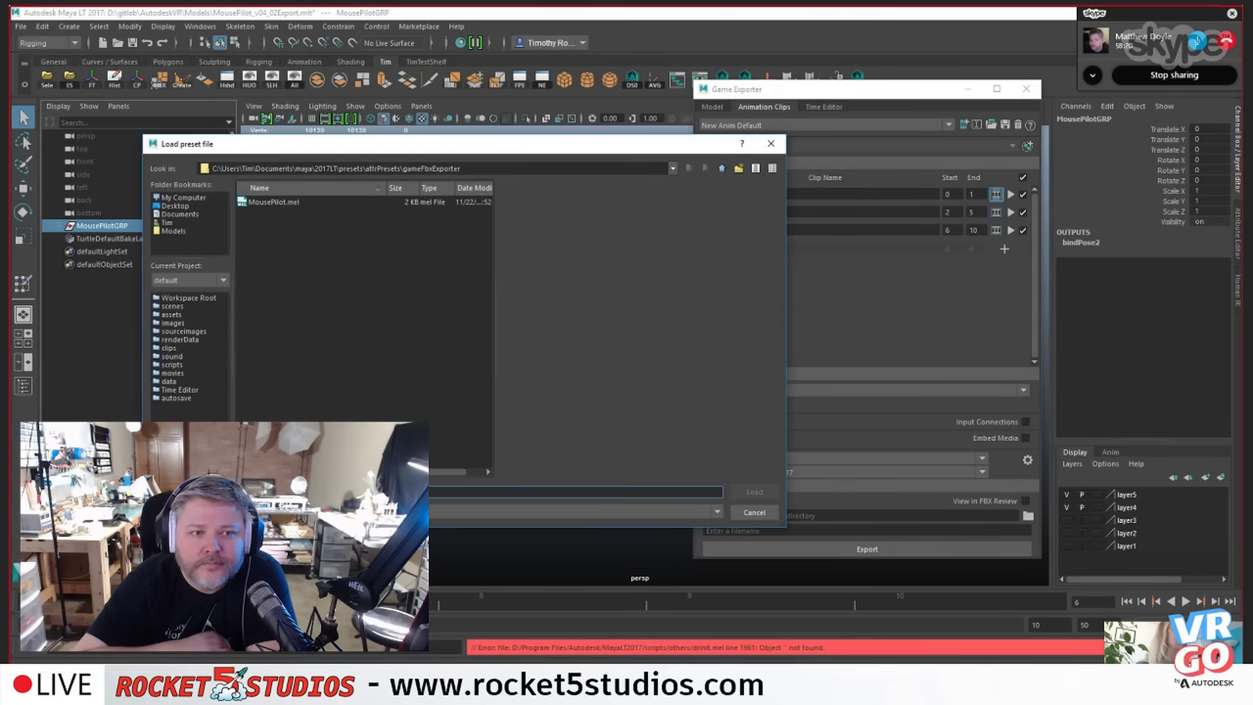
click(274, 202)
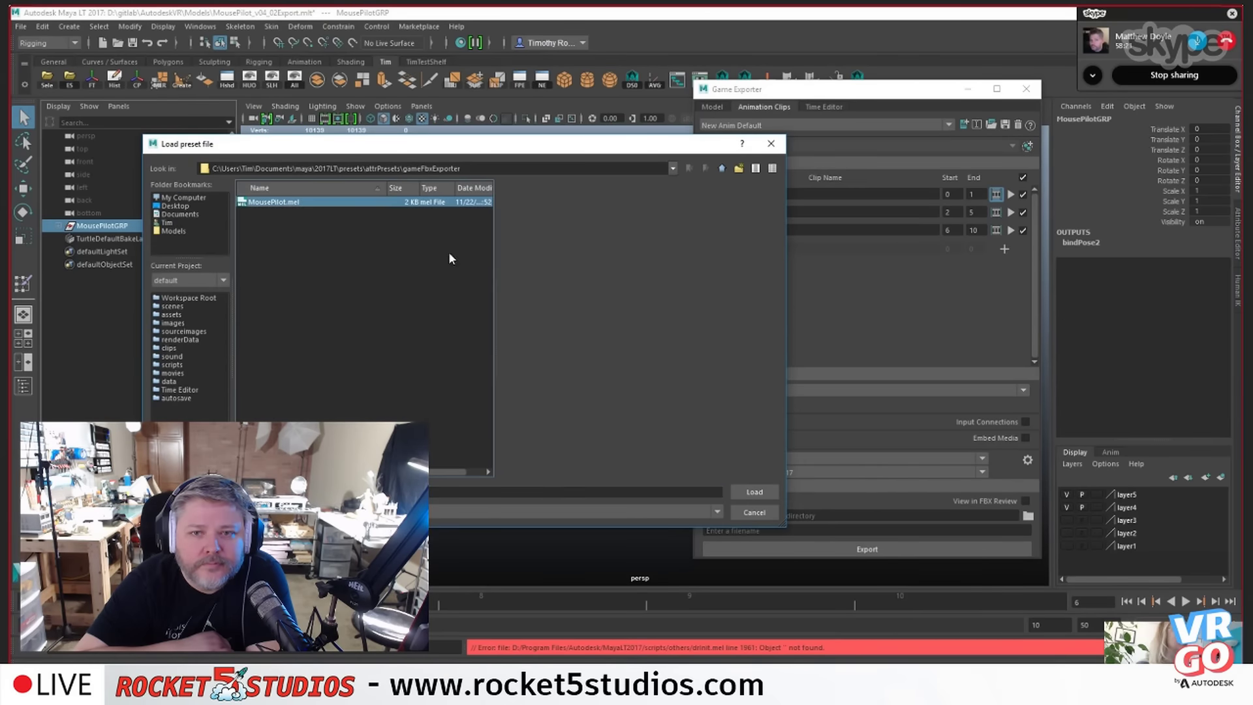
click(756, 492)
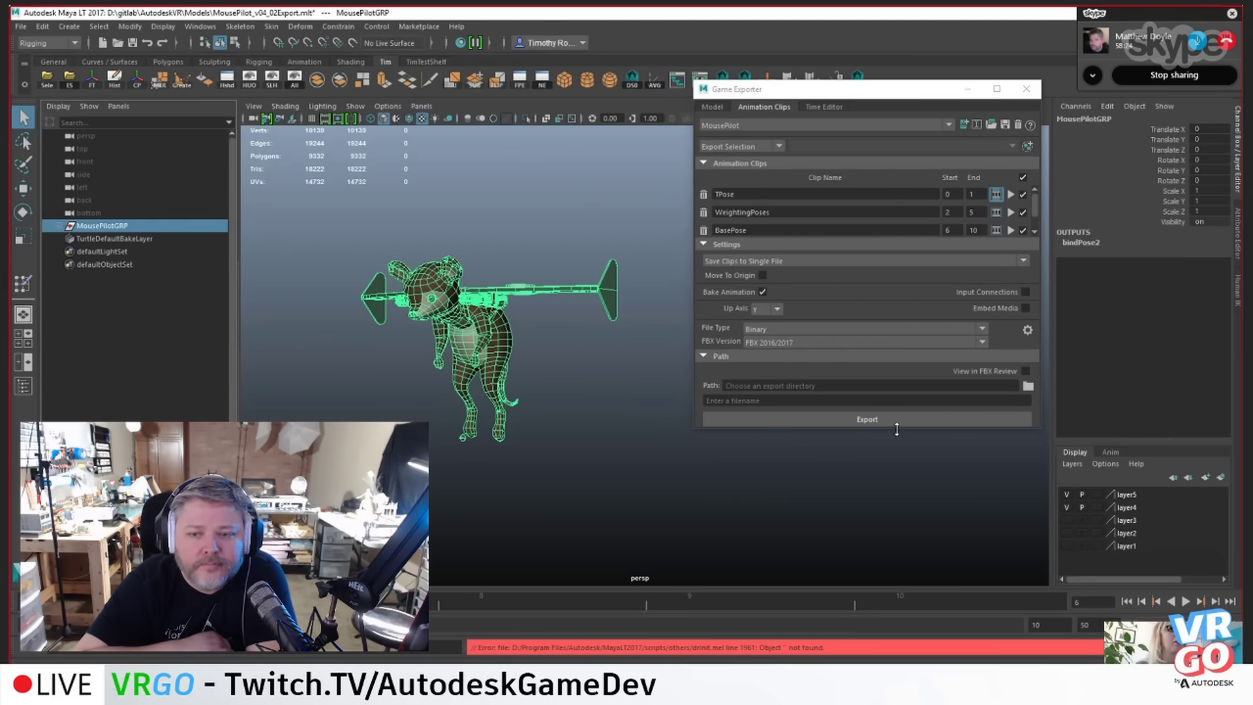
drag(896, 429, 901, 521)
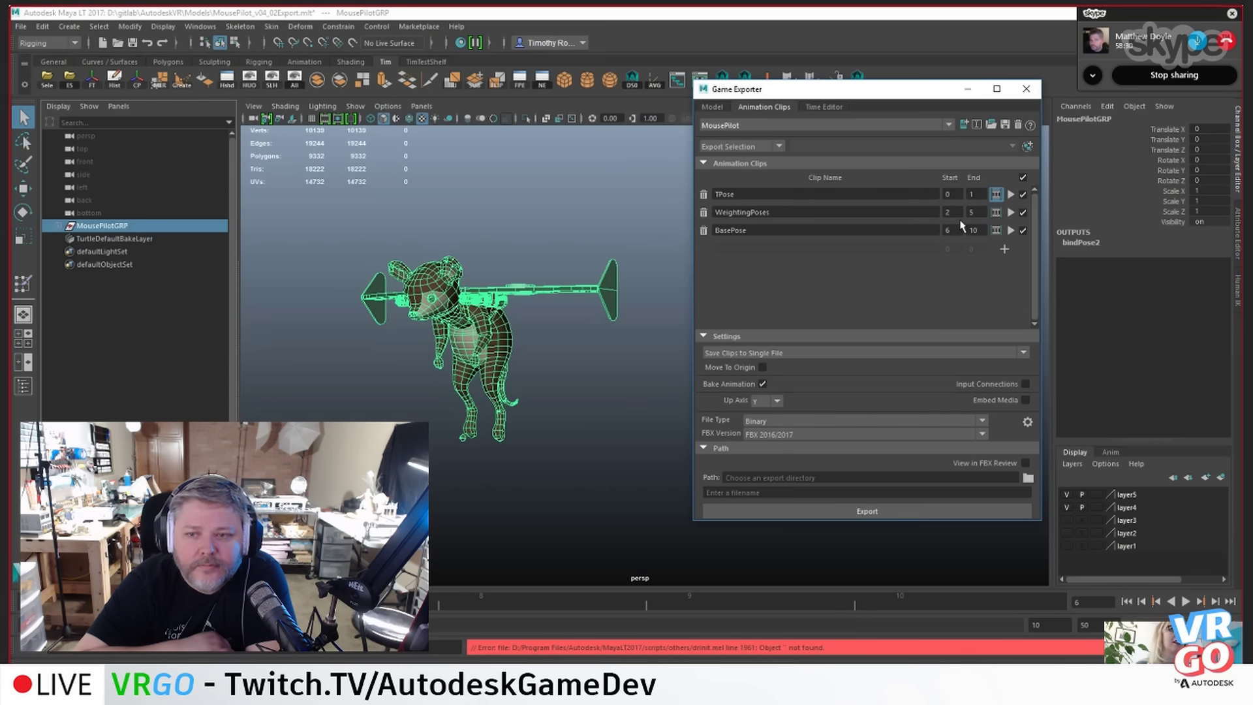
- Choose Save Clips to Single File as the export mode for the animation clips
click(746, 353)
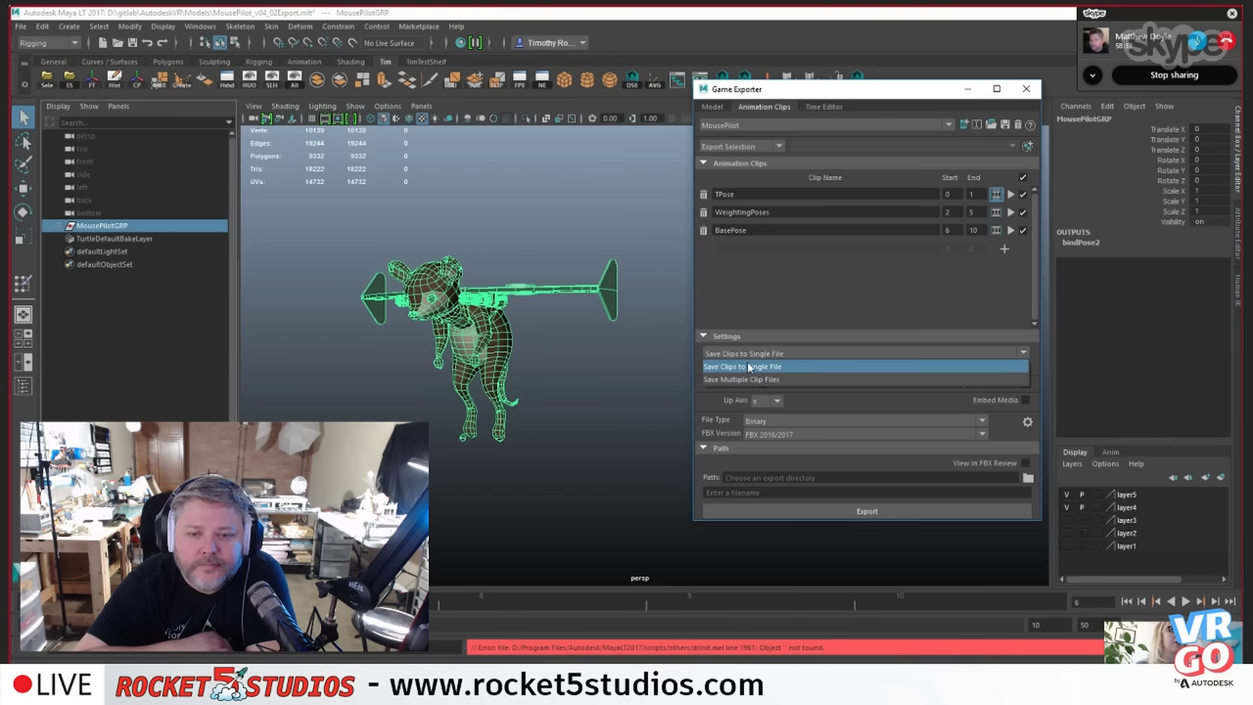
click(750, 370)
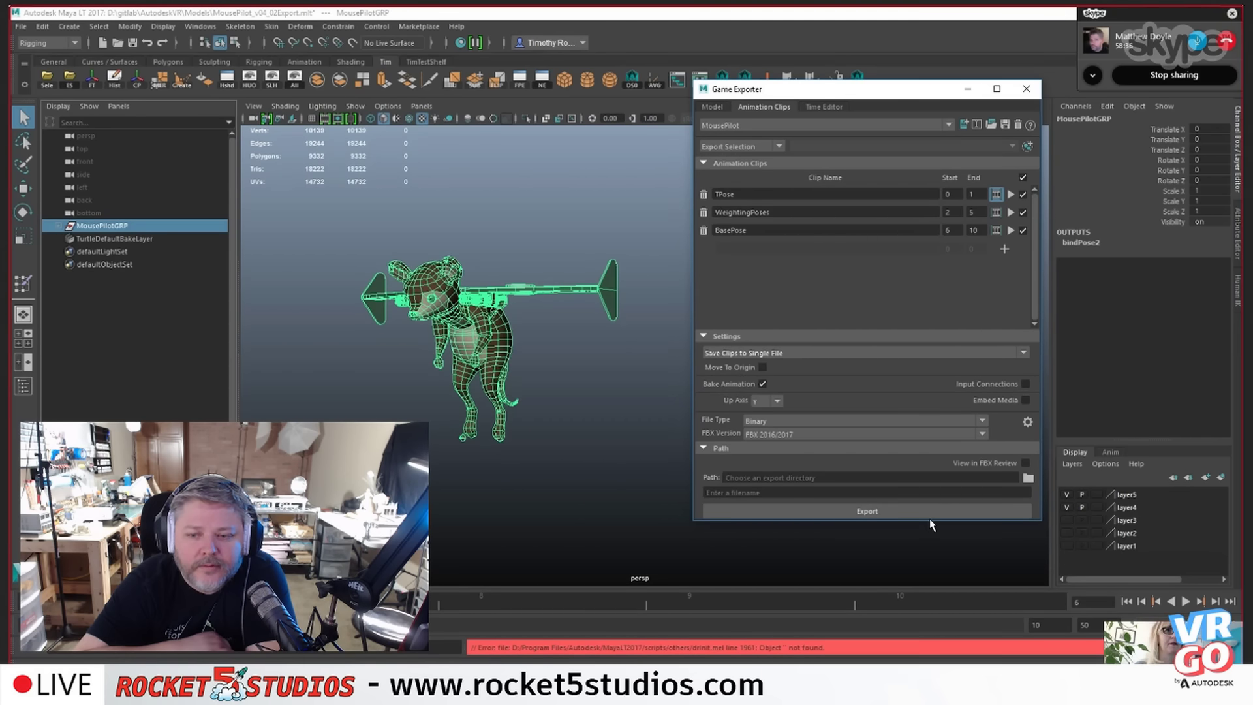
drag(931, 524, 930, 543)
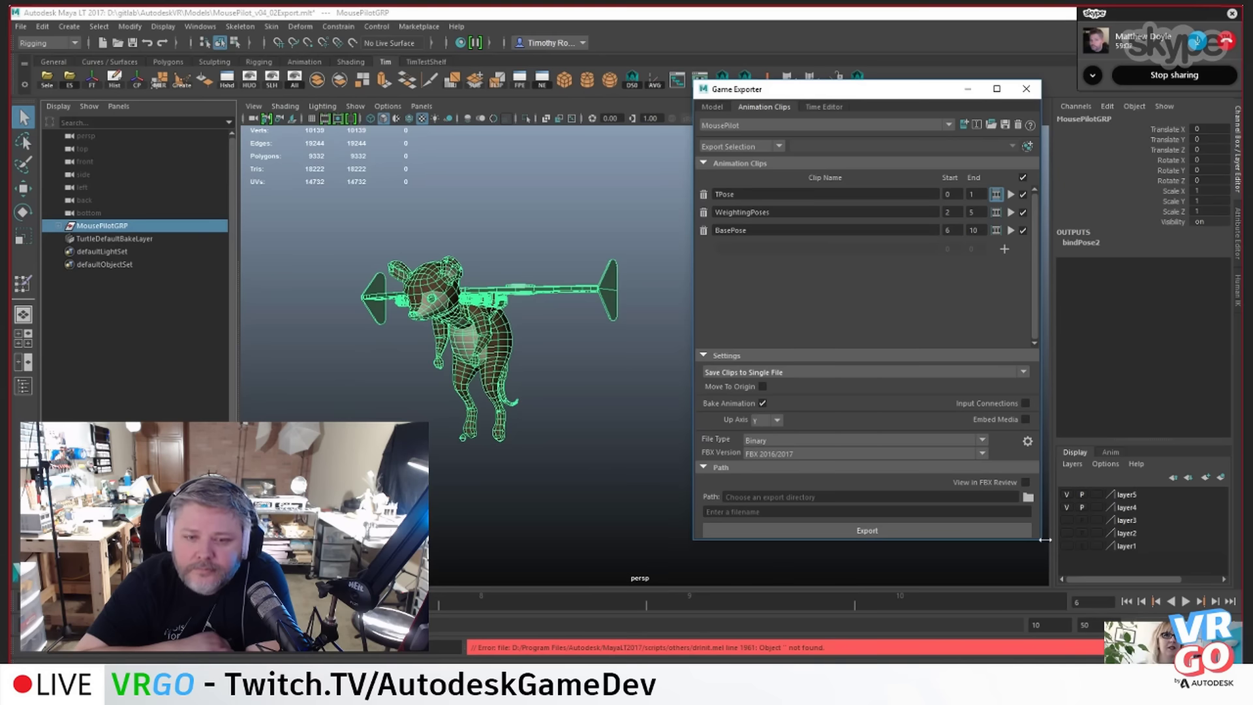
- Browse to the gitlab folder on the D: drive and choose it as the export directory for the FBX files
click(1028, 498)
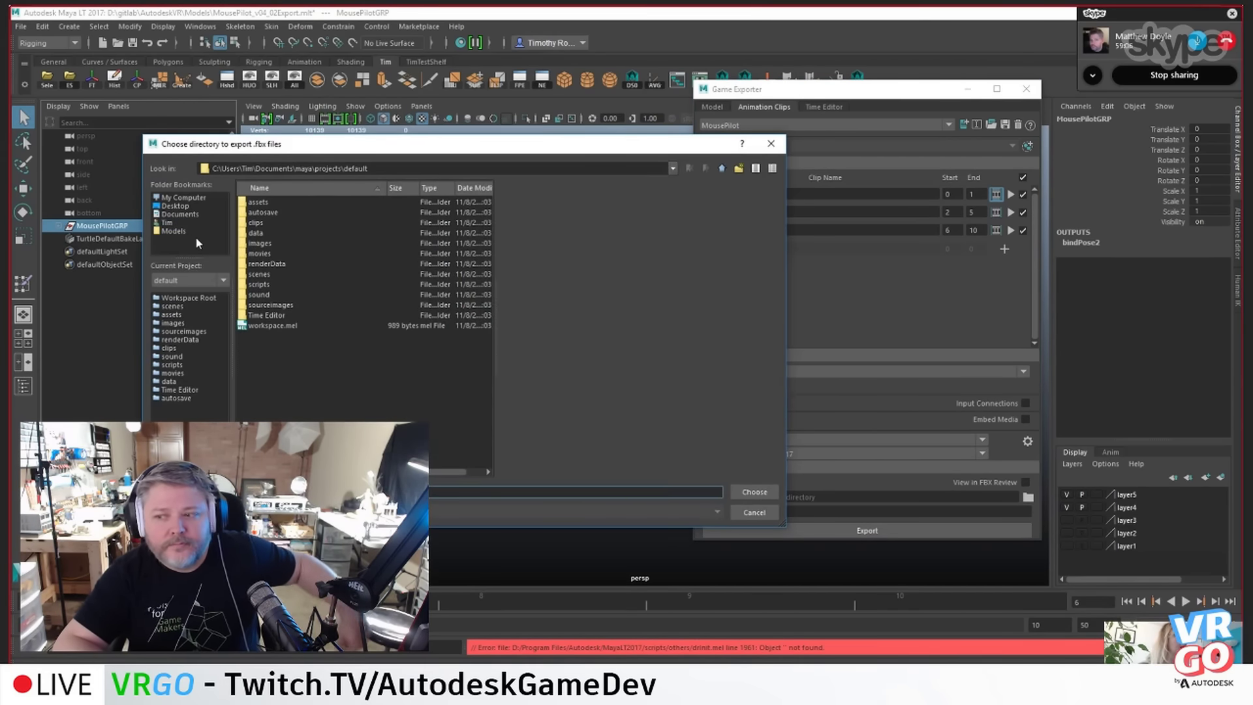
click(187, 213)
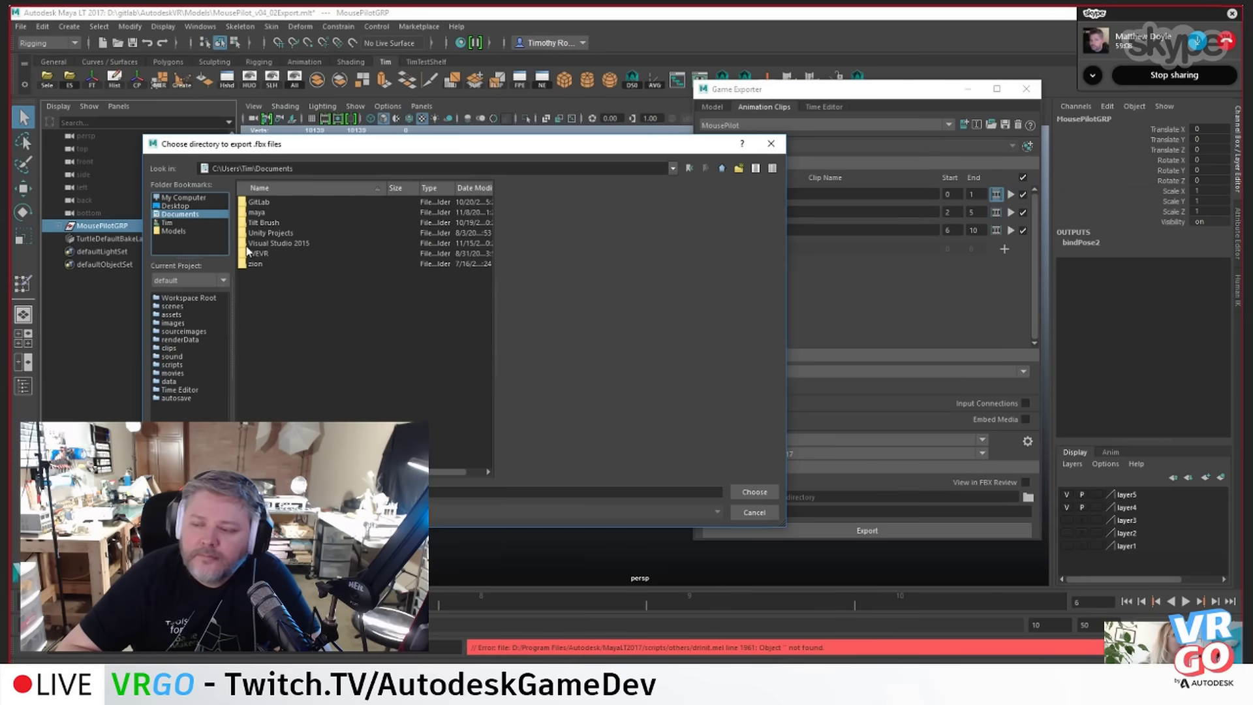
click(168, 223)
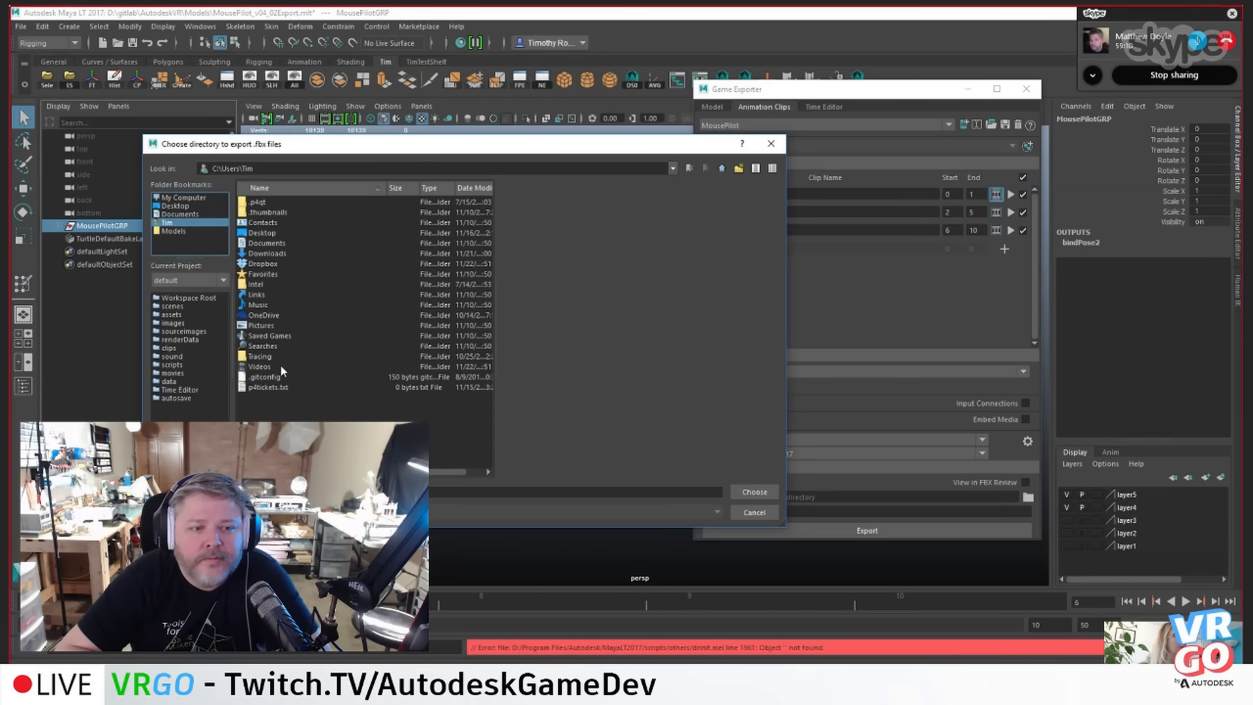
click(194, 207)
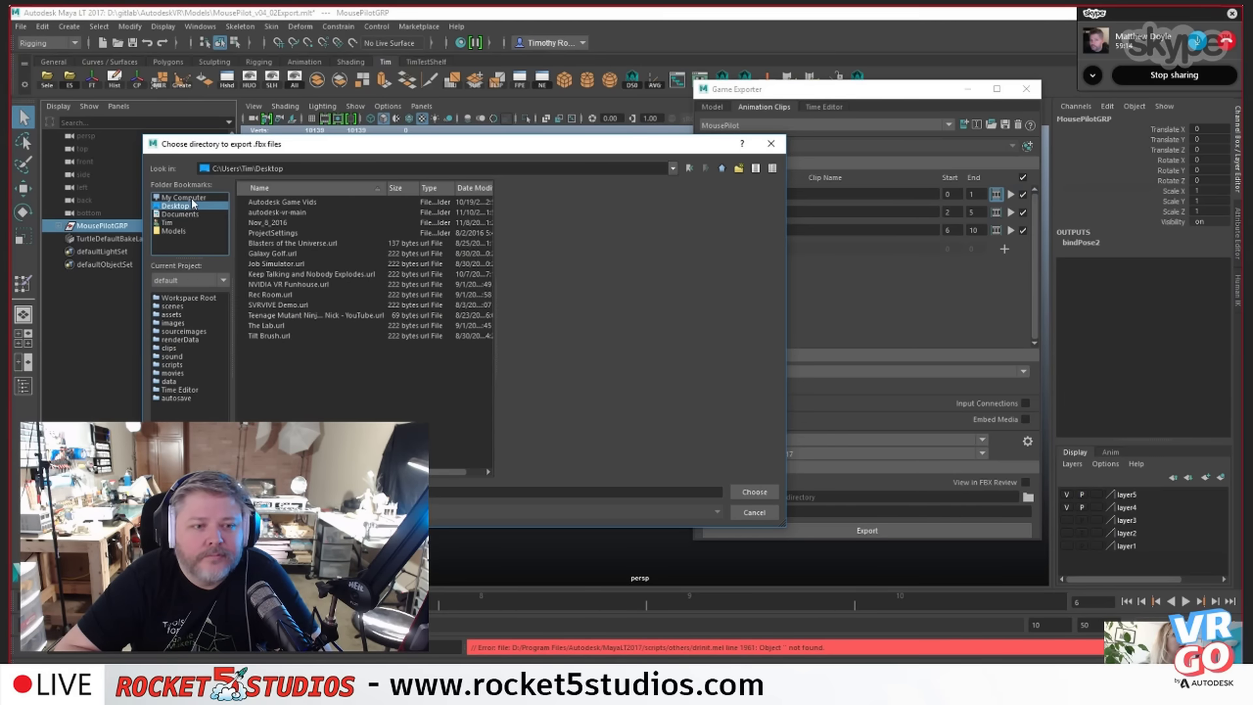
click(191, 199)
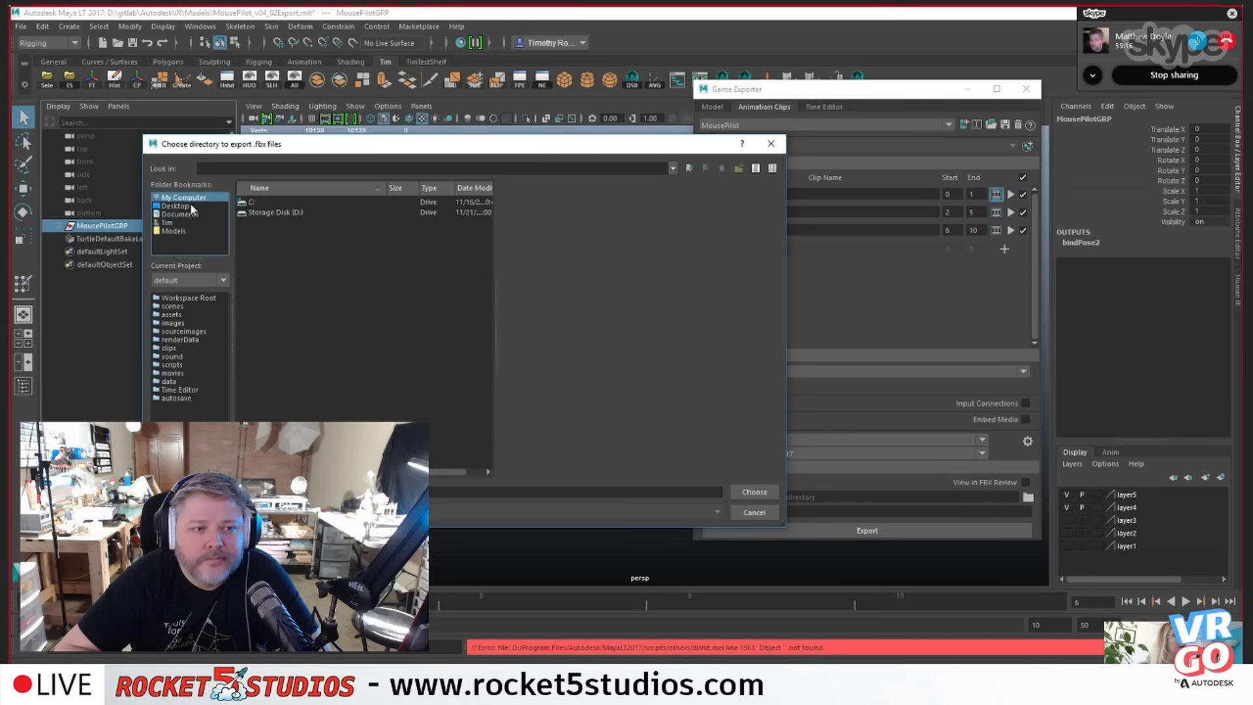
click(191, 206)
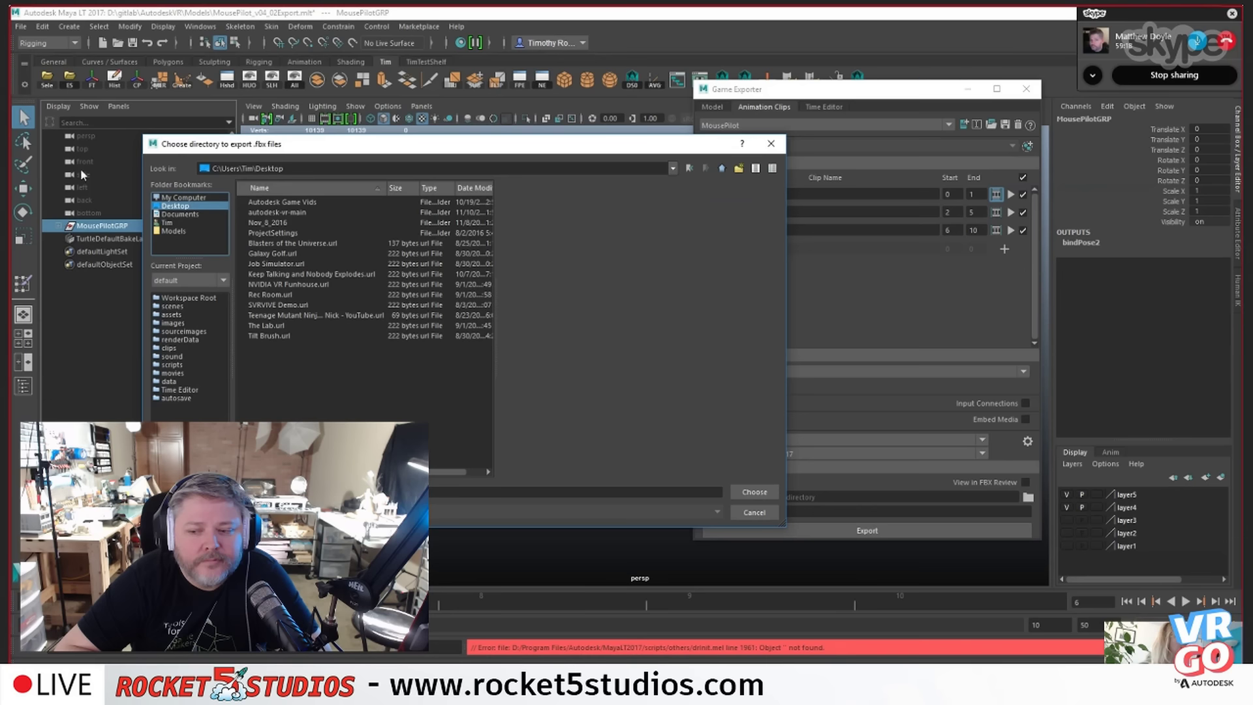
click(191, 199)
double_click(260, 212)
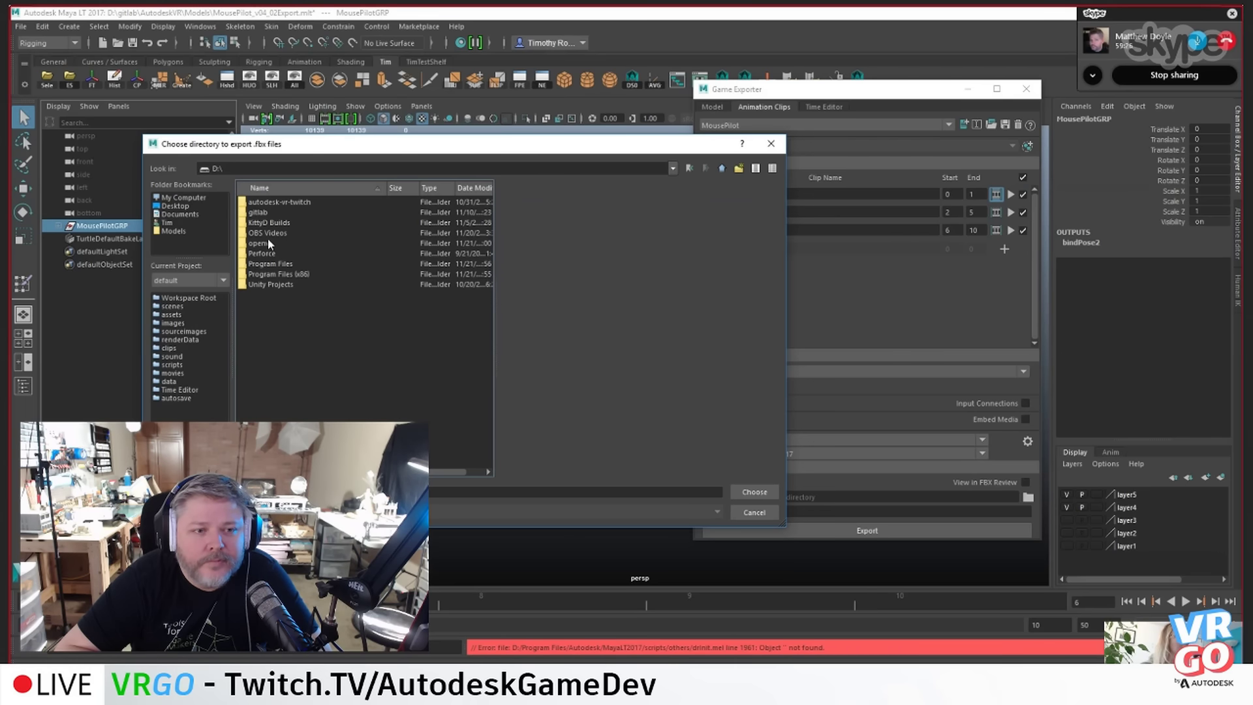
click(264, 215)
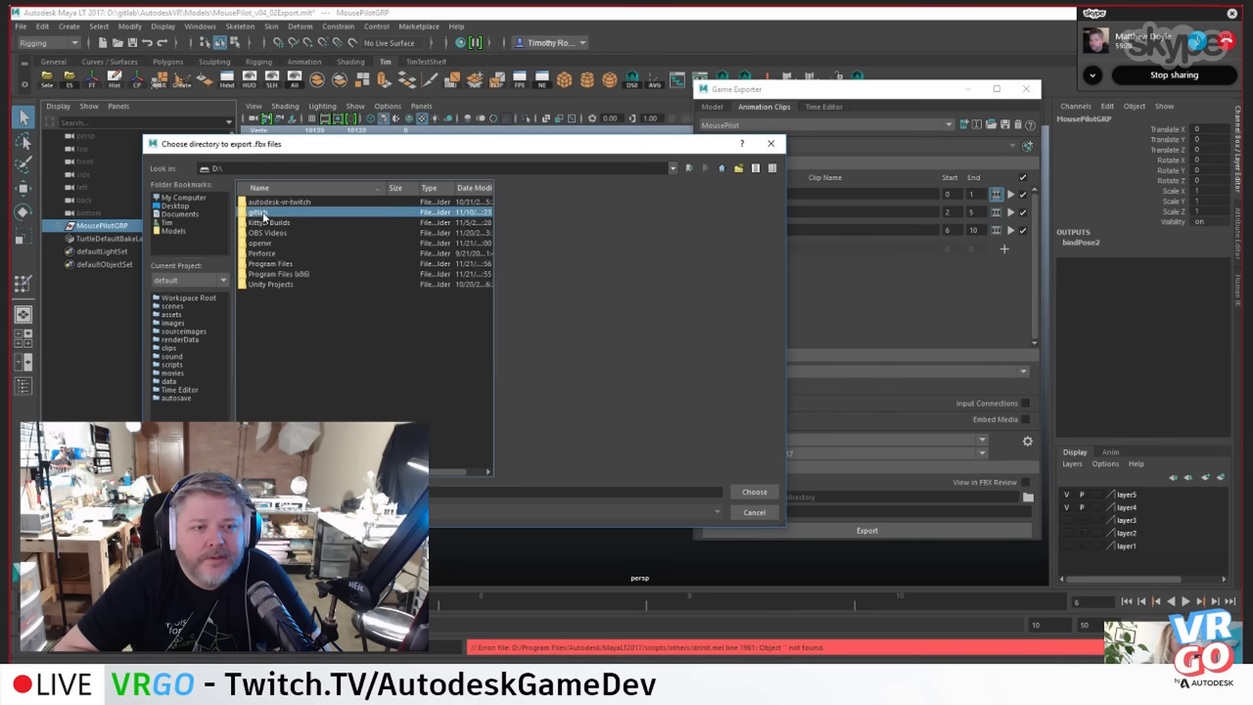
double_click(264, 214)
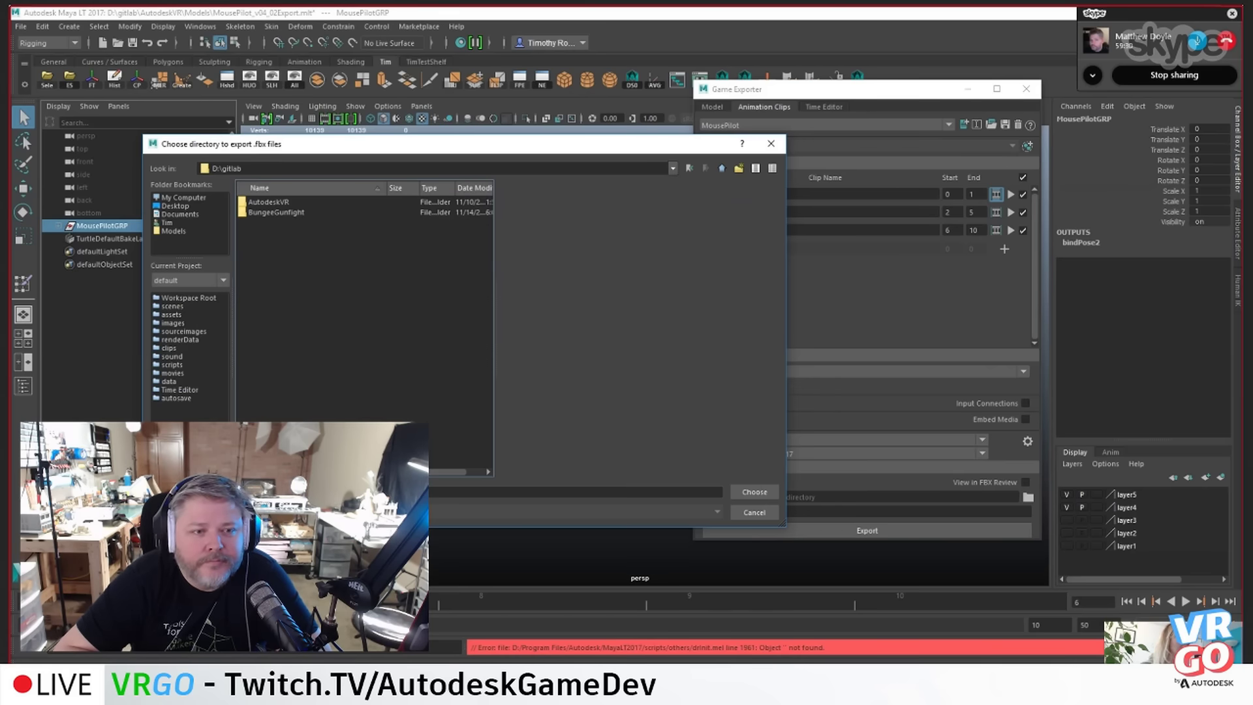
click(339, 492)
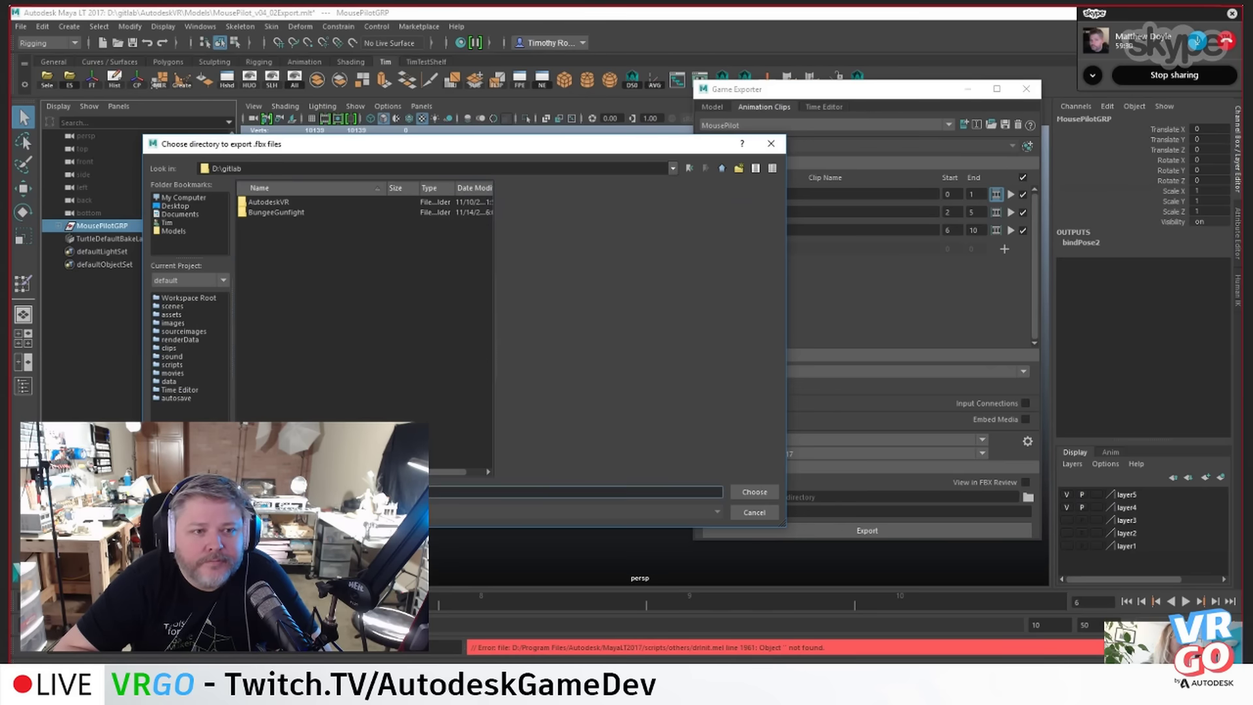
click(761, 494)
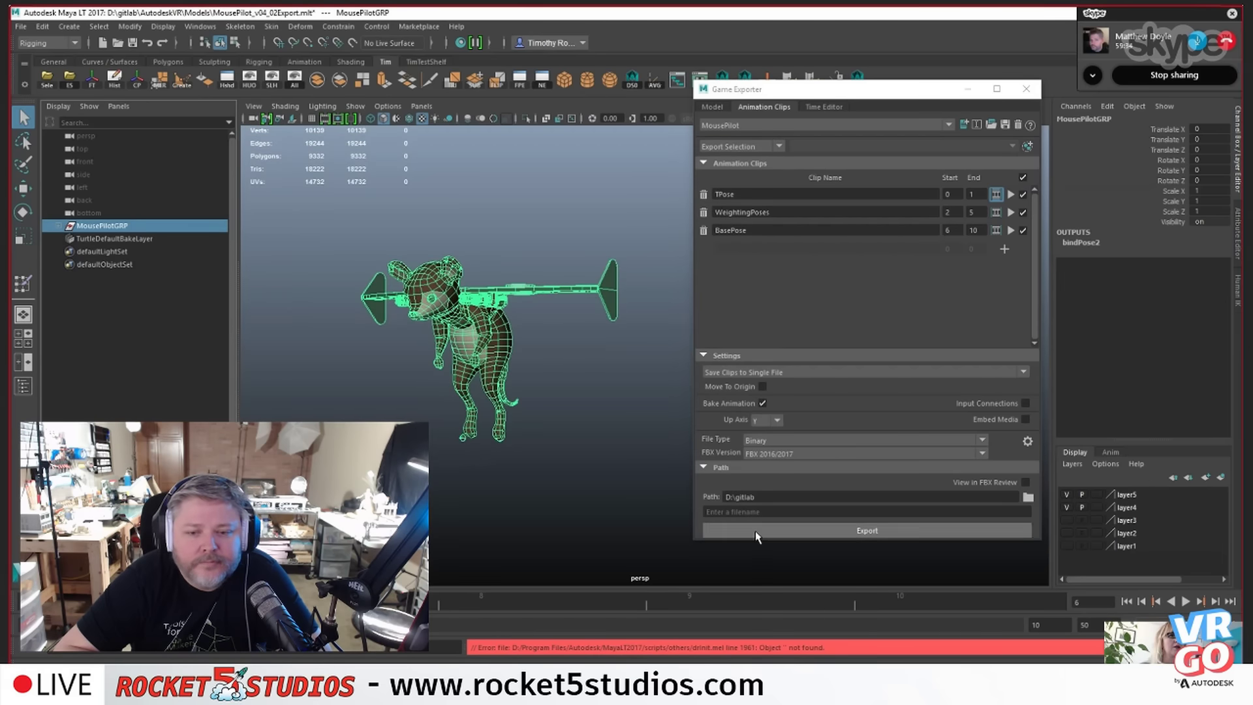
- Export the animation clips under the filename MousePilot.fbx and add another entry to the clip list
click(758, 512)
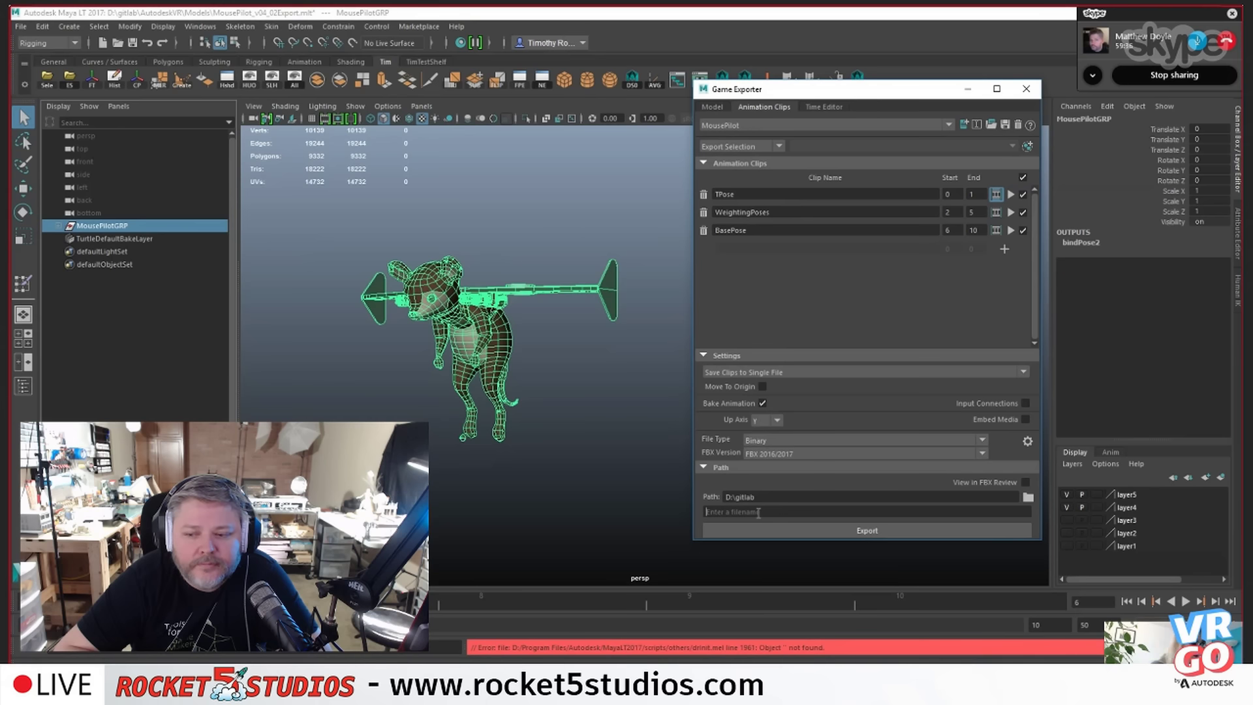
text(MousePilot.fbx)
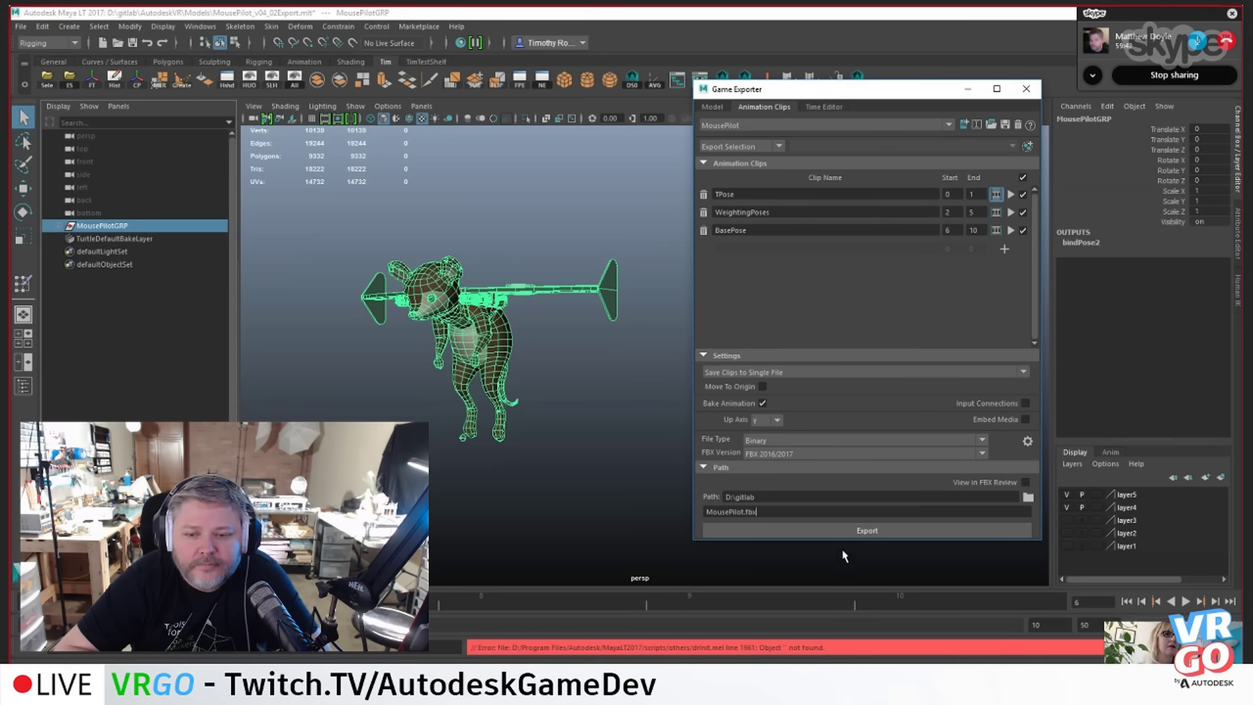
click(847, 530)
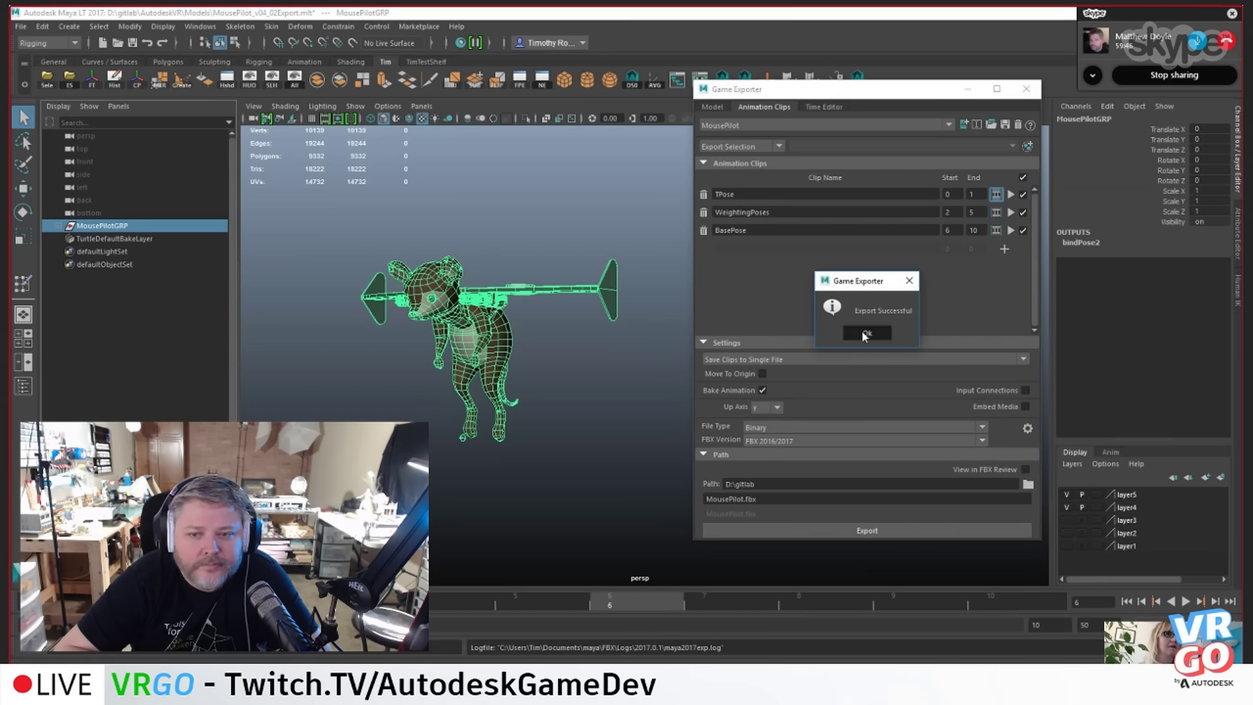
click(863, 331)
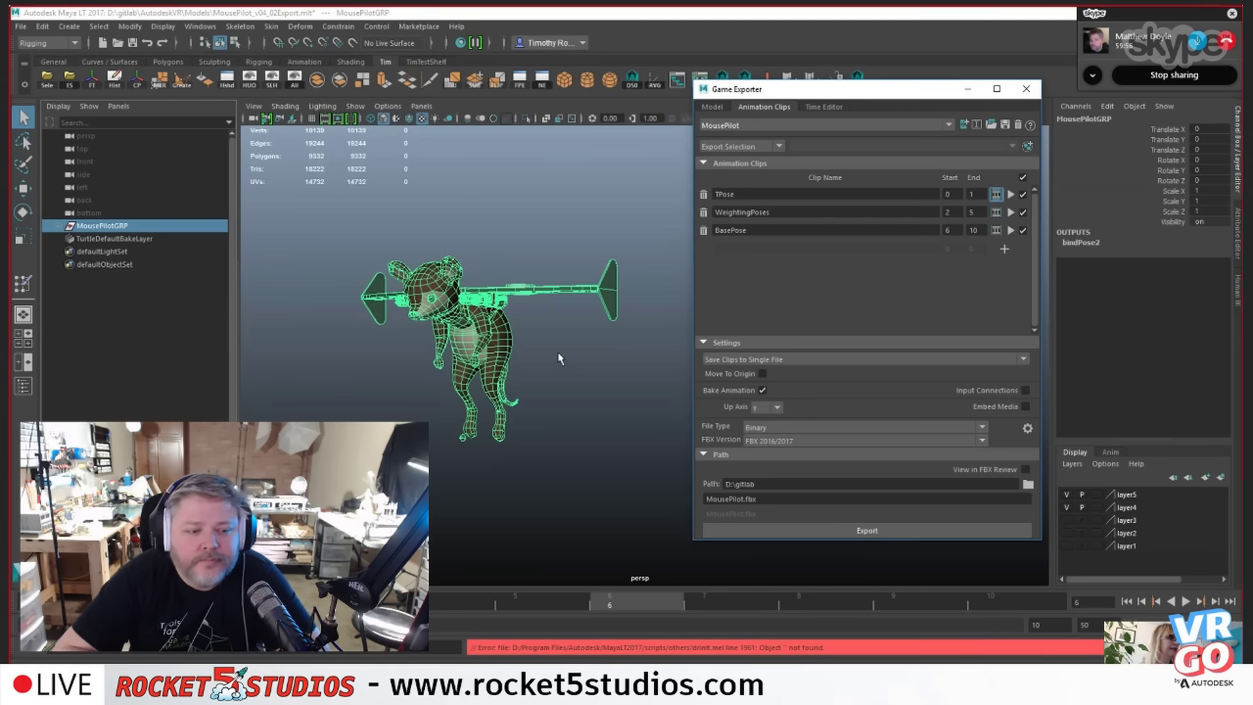
click(1005, 249)
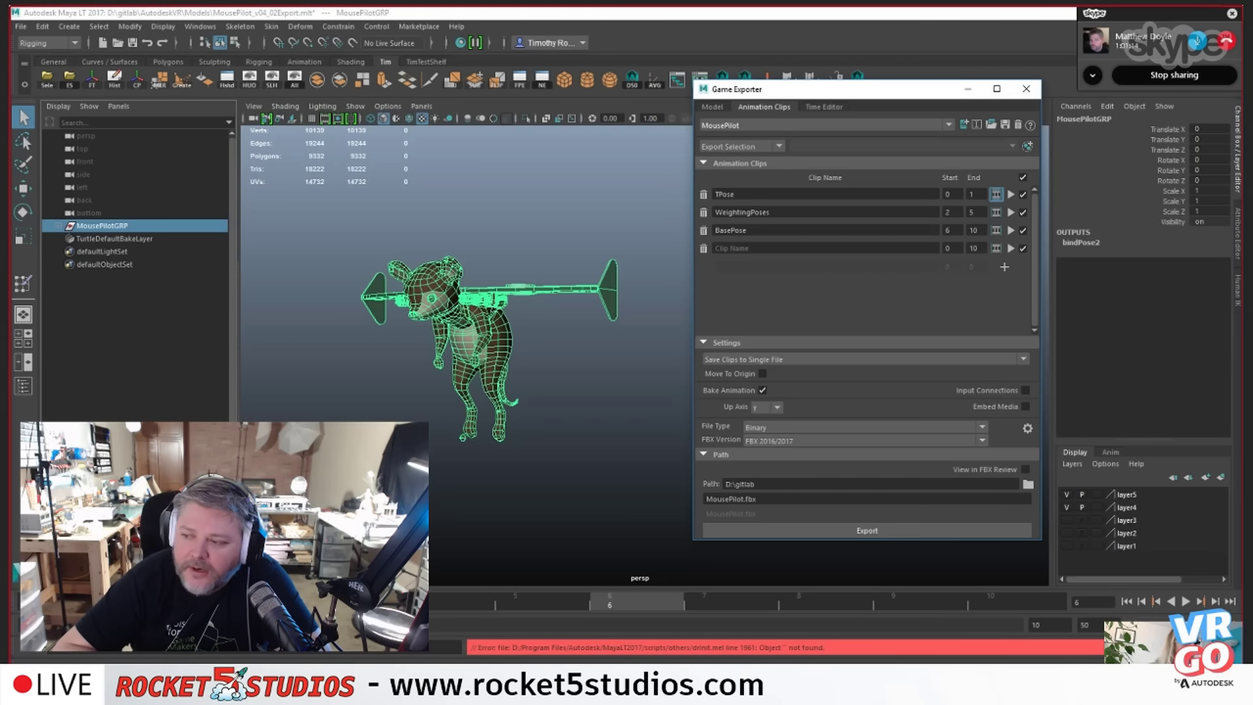
- Switch to File Explorer to view MousePilot.fbx in the GameExports folder, and return to Maya
click(340, 687)
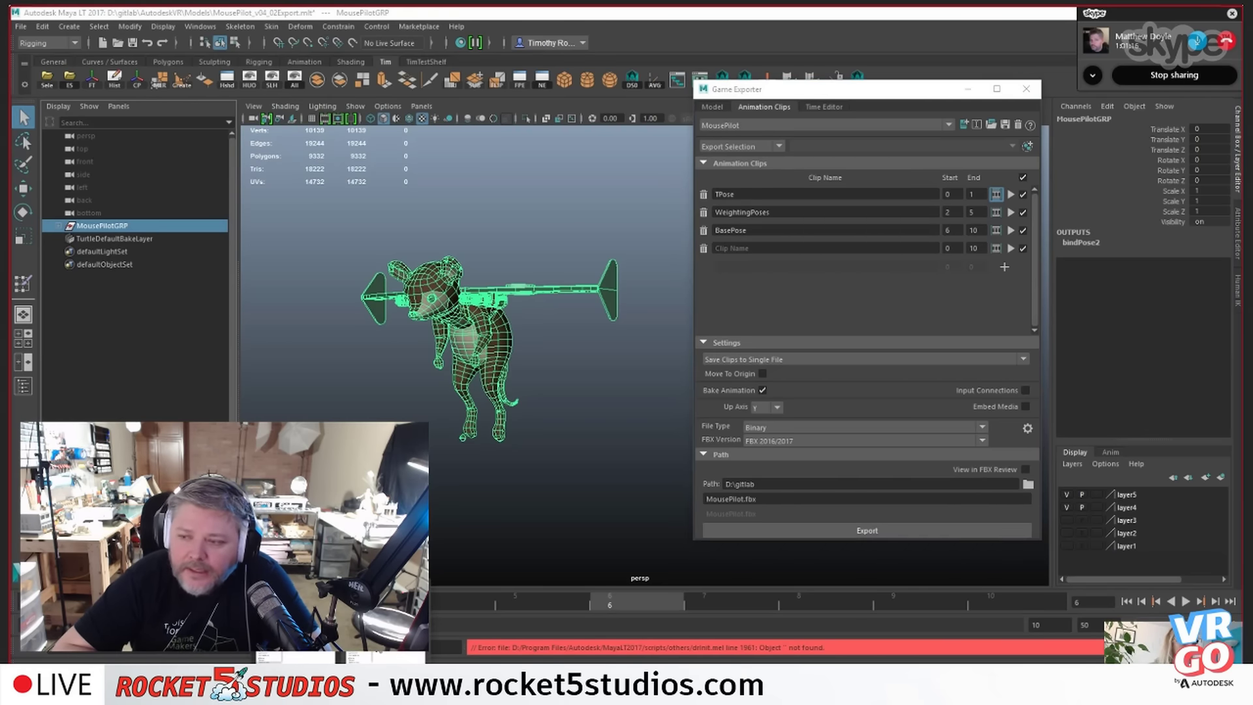
mouse_move(379, 654)
mouse_move(297, 655)
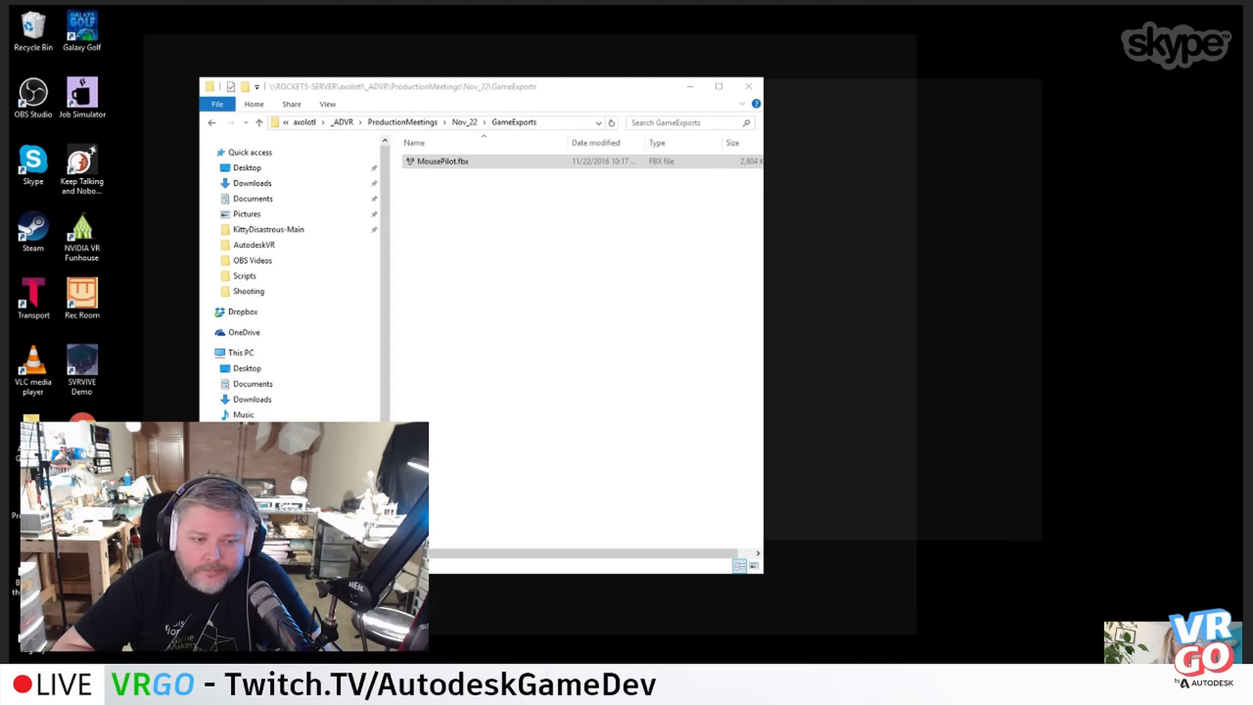
click(297, 655)
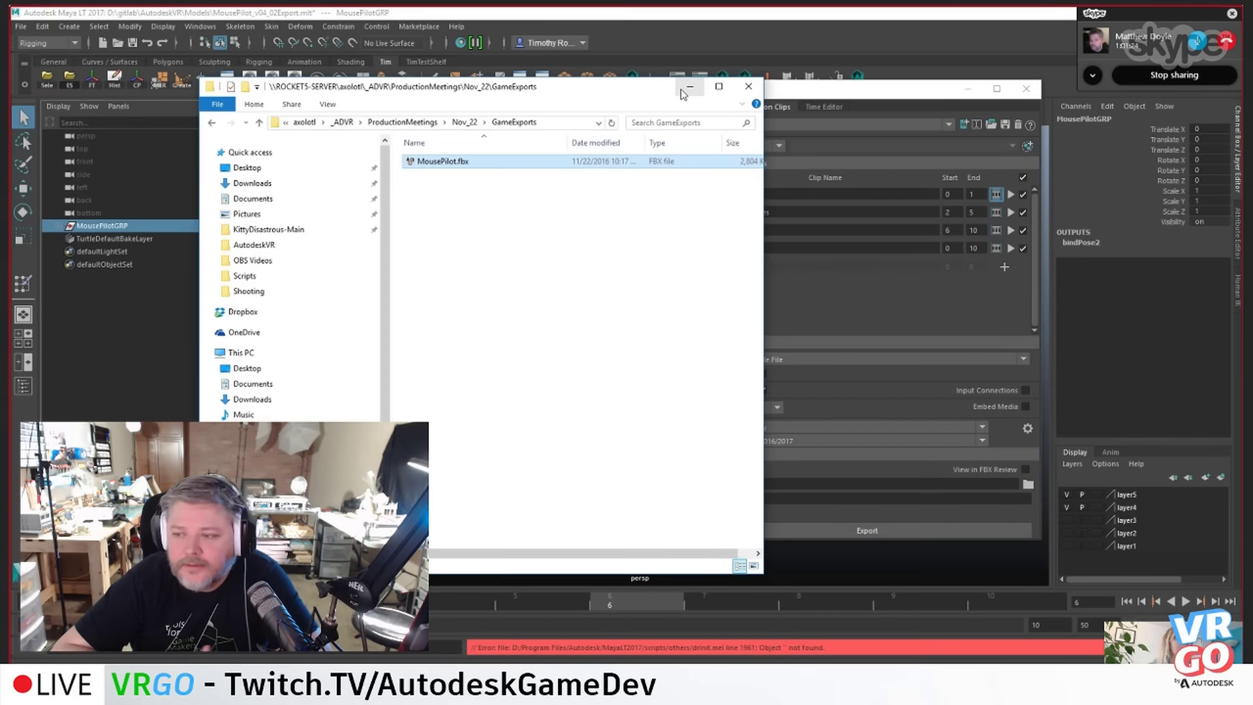
click(689, 88)
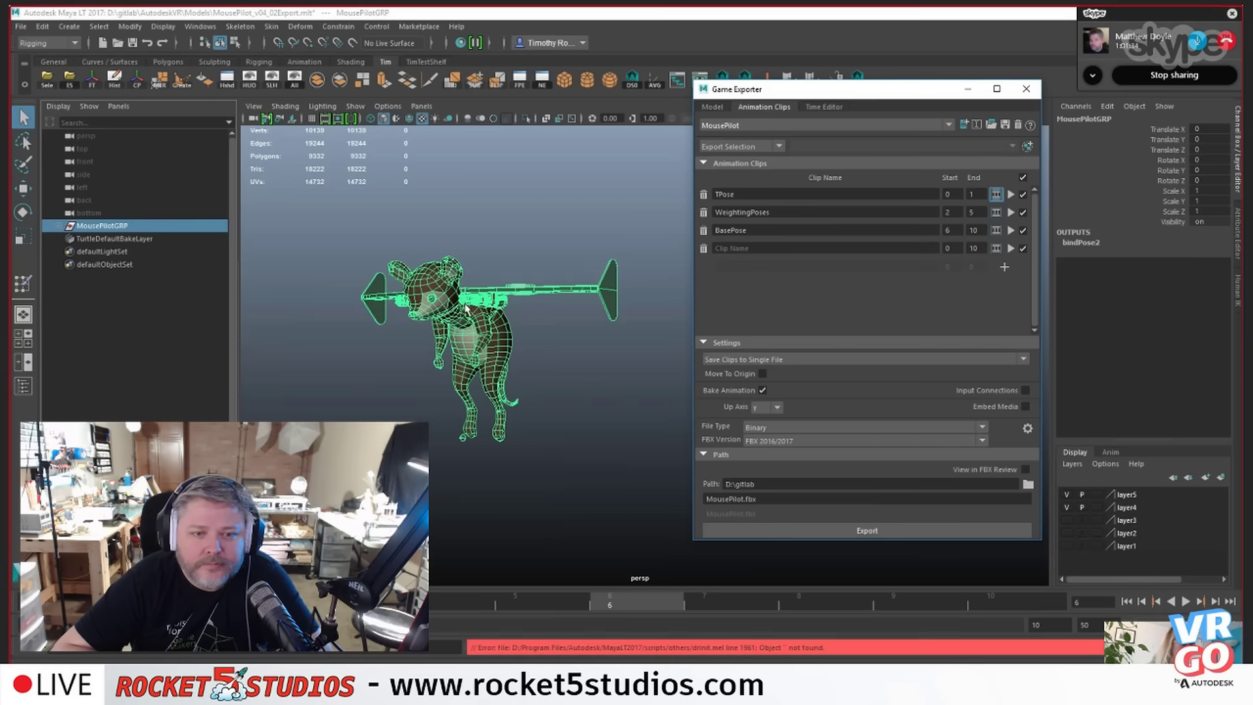
- Examine the mouse pilot's head, eyes and upper body up close and from the front
scroll(464, 306, up, 5)
alt+middle_drag(466, 261, 481, 283)
alt+drag(481, 283, 458, 326)
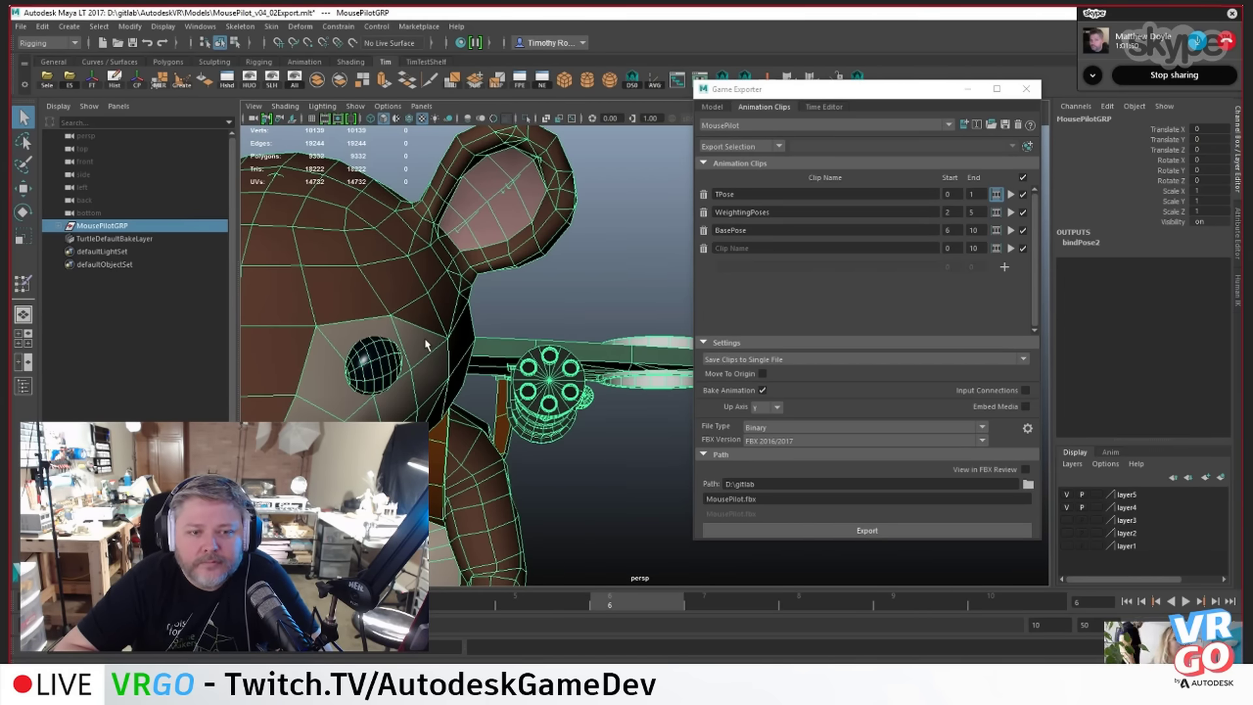
alt+drag(428, 346, 463, 363)
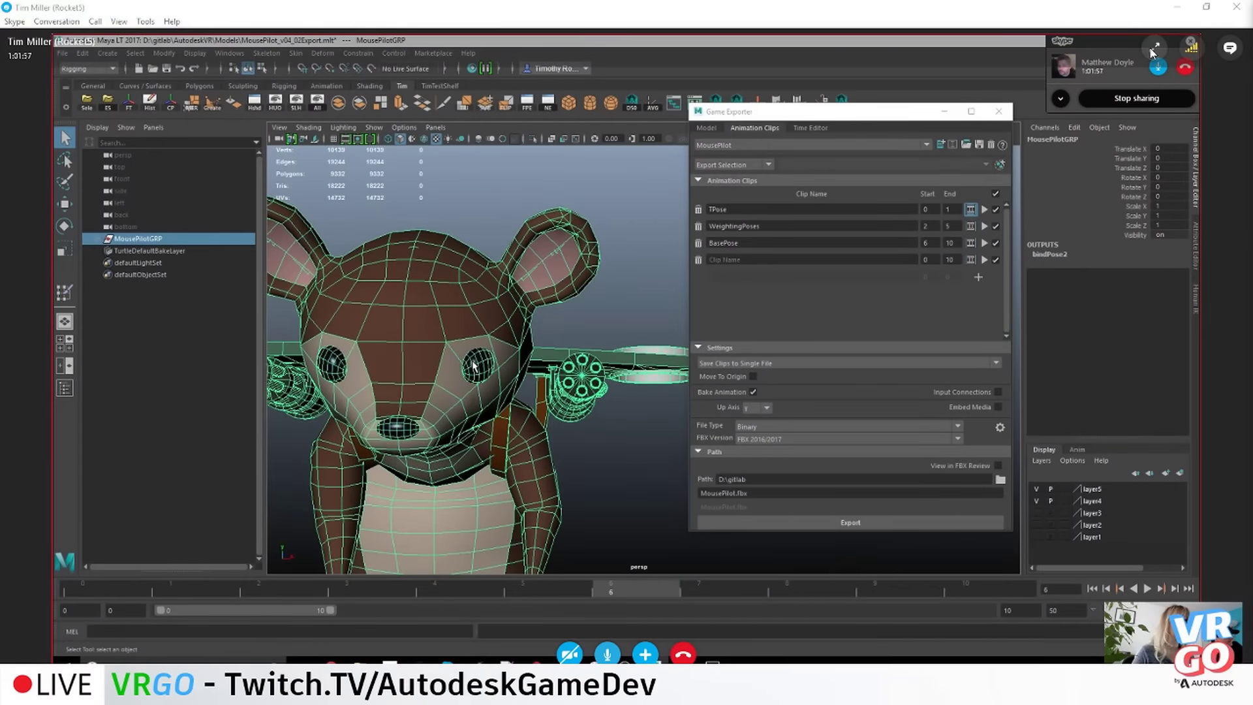
click(1153, 50)
scroll(473, 367, down, 4)
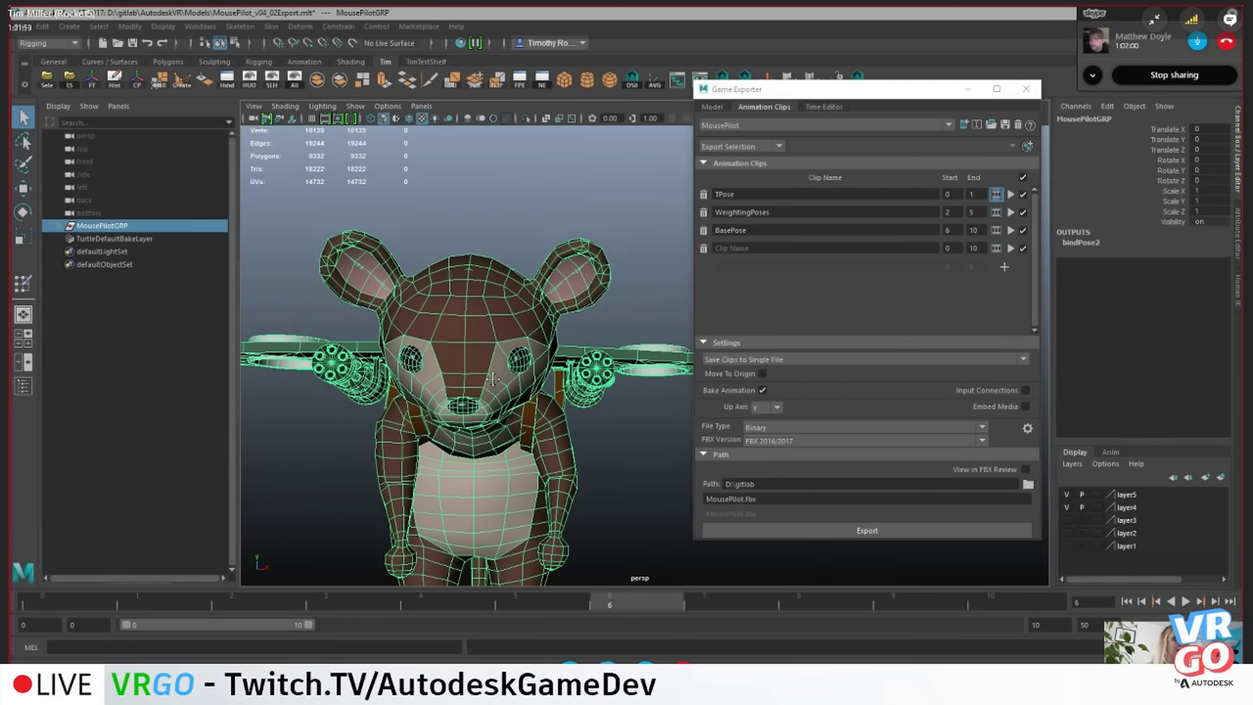
- Show the skeleton joints through the meshes in the viewport and select the mouse pilot's body mesh
alt+middle_drag(489, 376, 485, 325)
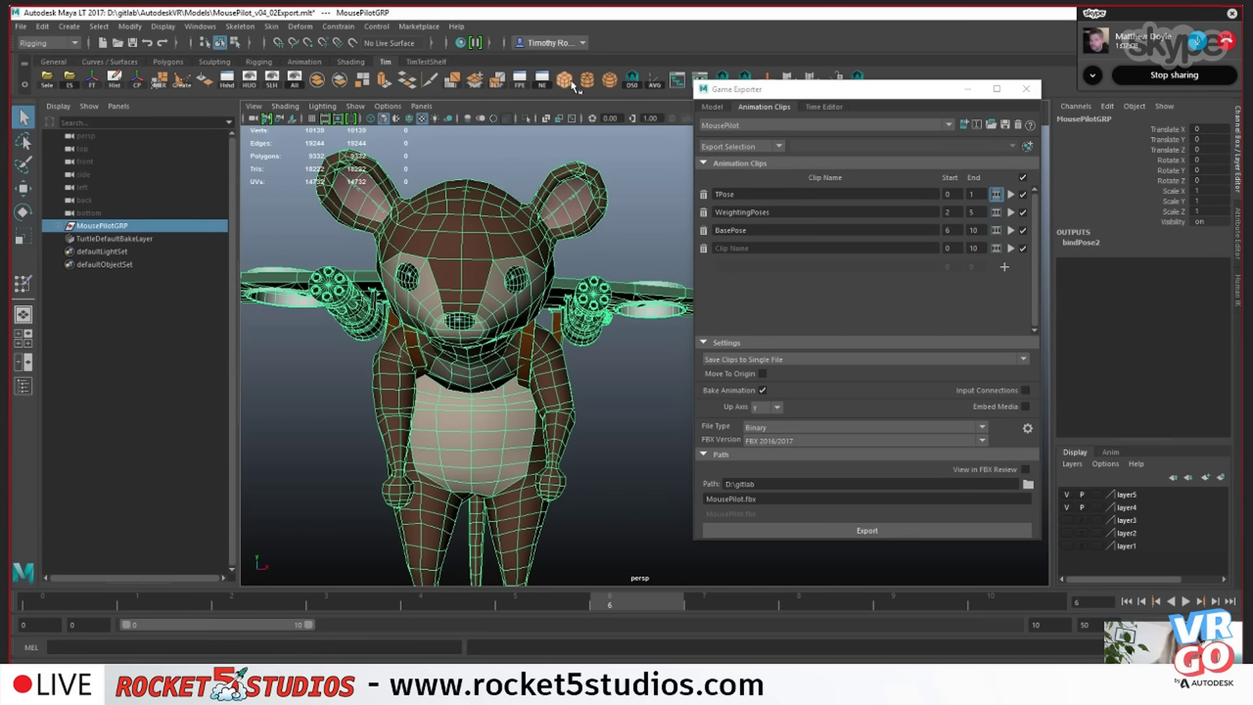
click(572, 118)
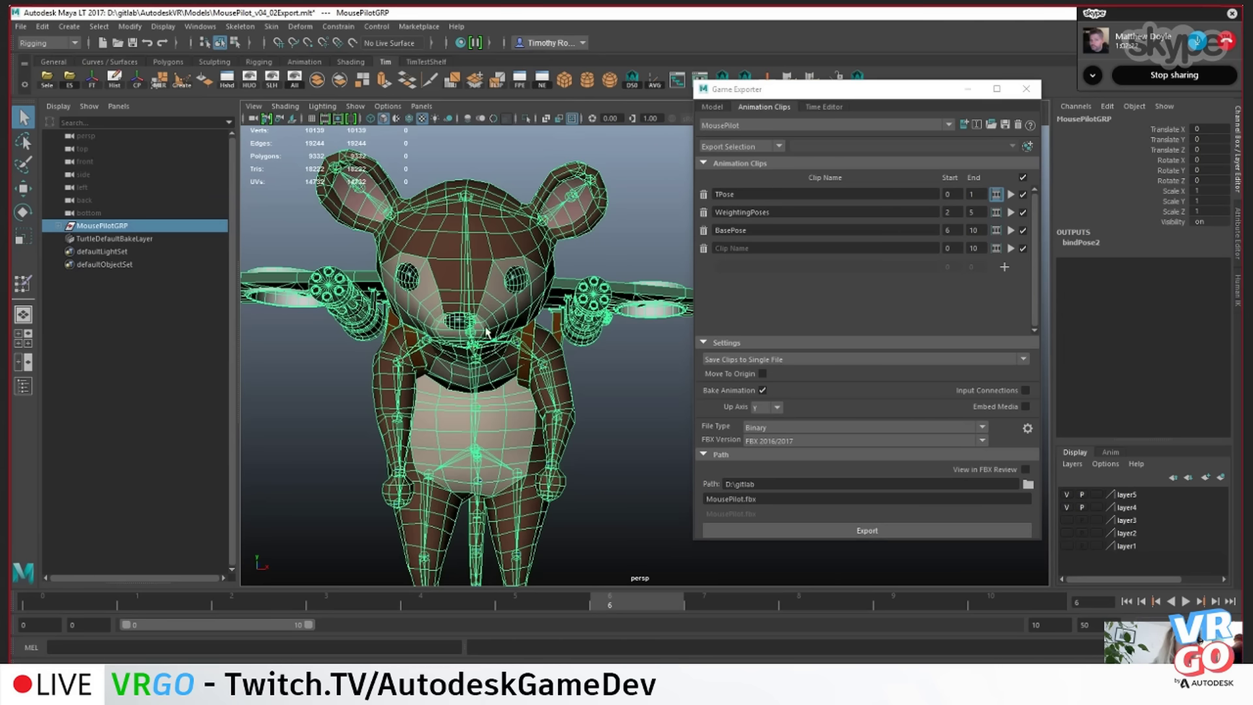
click(496, 228)
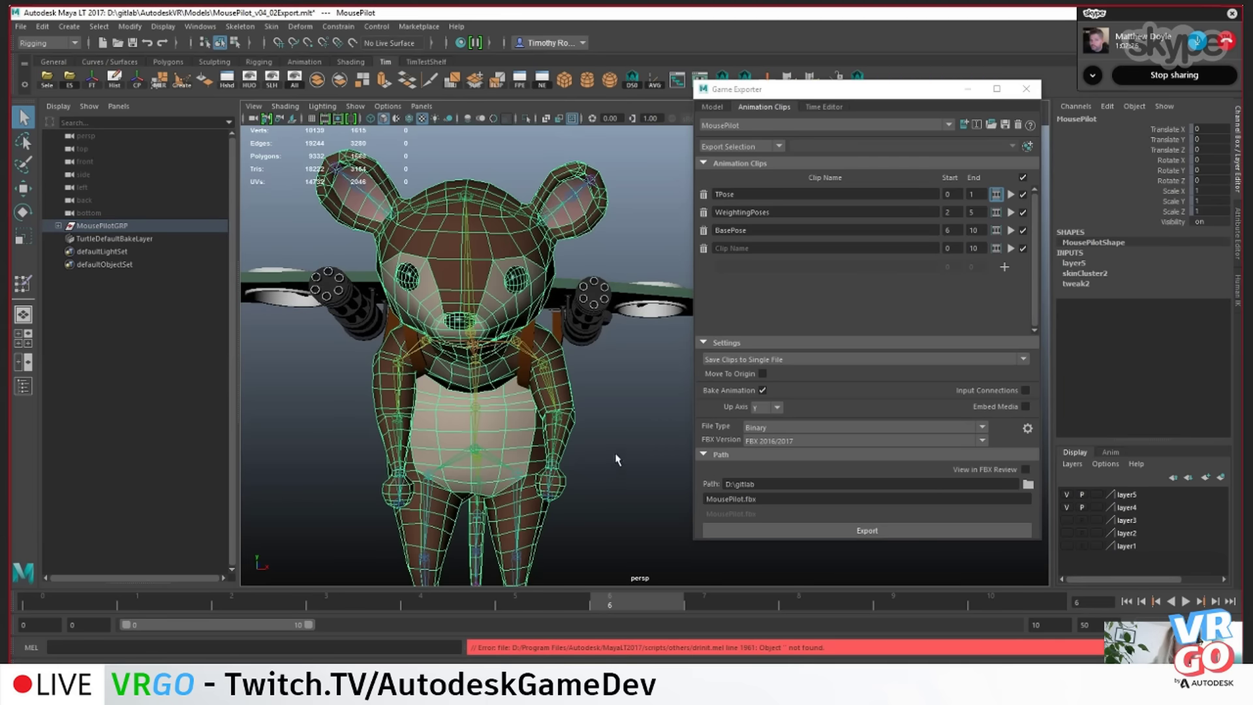
- Inspect the parts of the minigun at the mouse's left shoulder by selecting them individually, and reselect the body mesh
scroll(615, 460, down, 2)
click(605, 348)
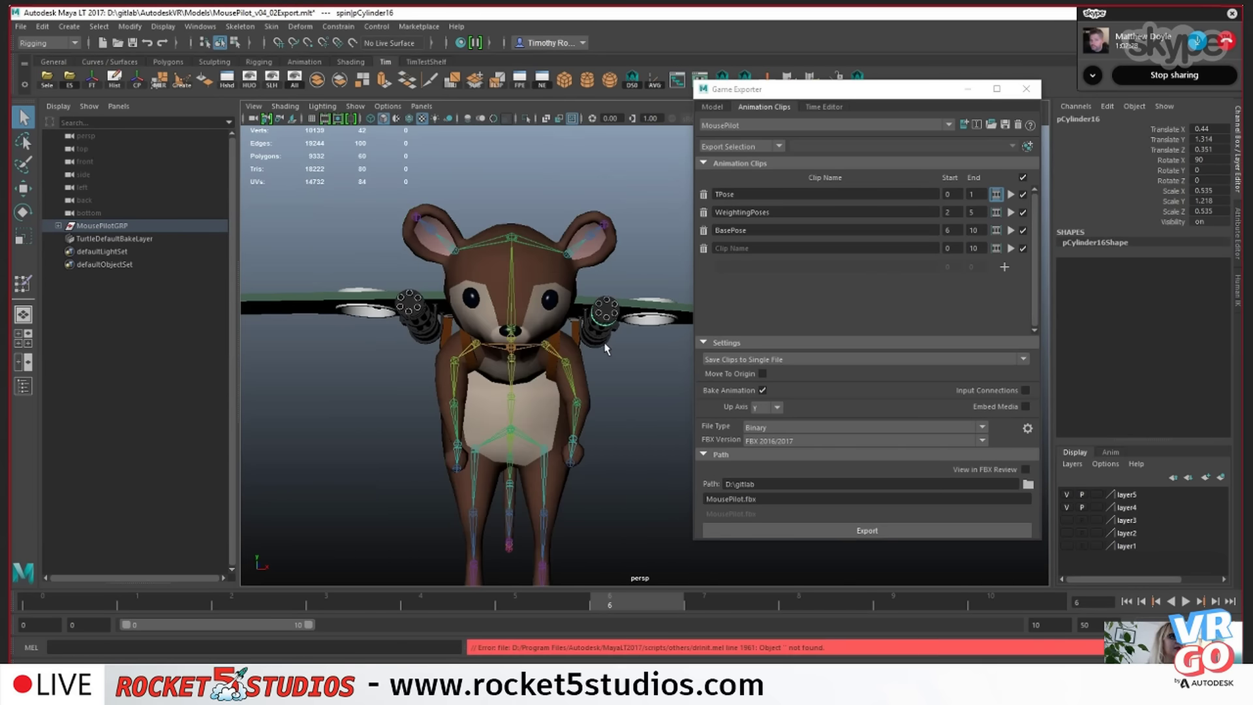
click(602, 346)
click(594, 322)
click(590, 332)
click(595, 342)
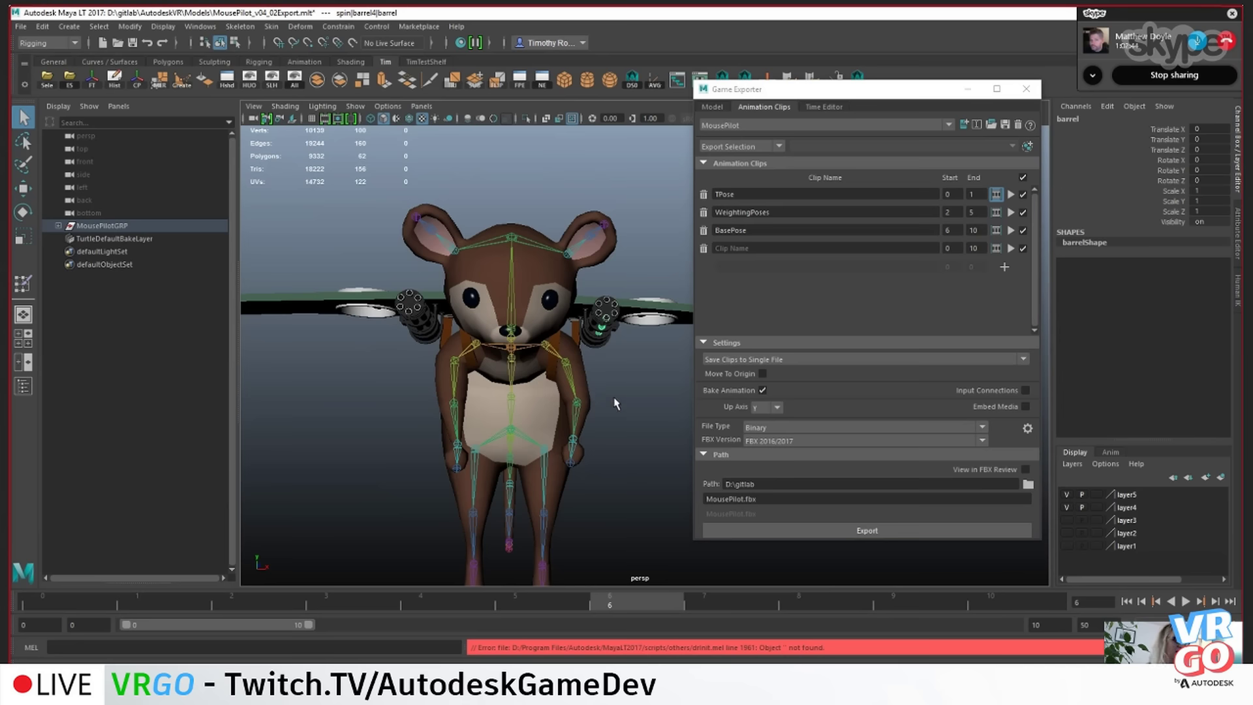
click(522, 411)
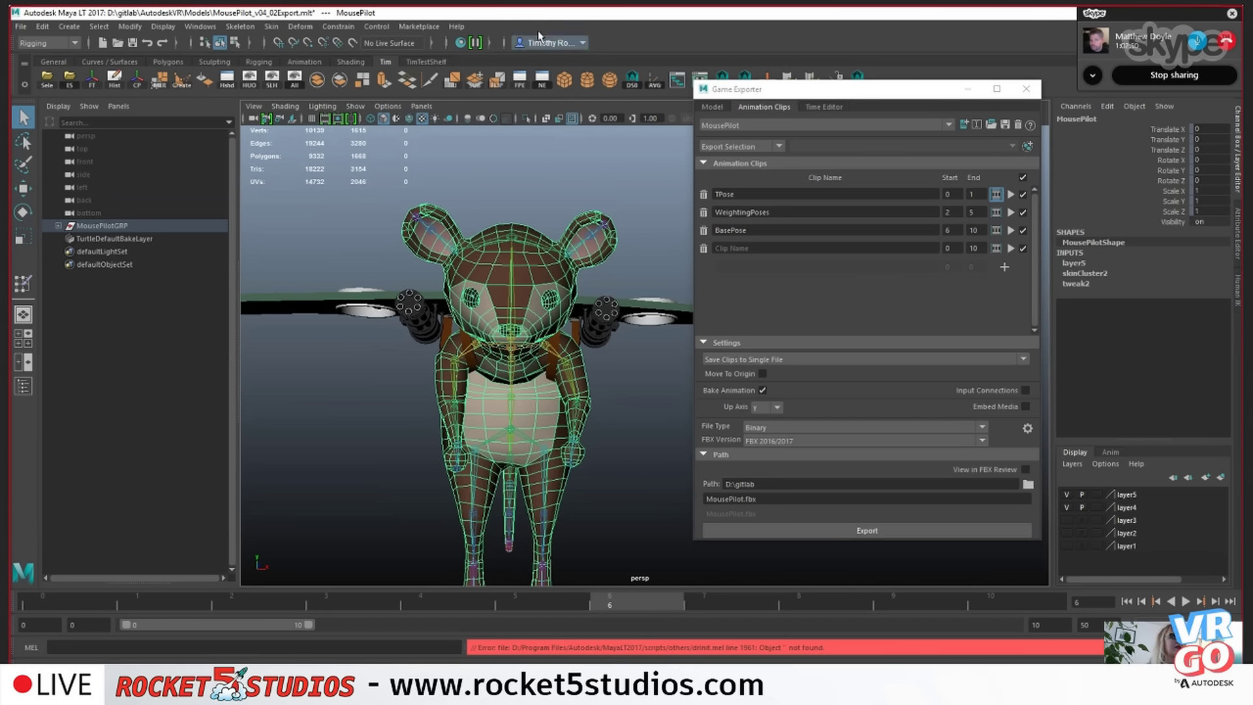
- Review the scene's materials in the Hypershade, close it, and view the whole mouse pilot from an angle
click(458, 43)
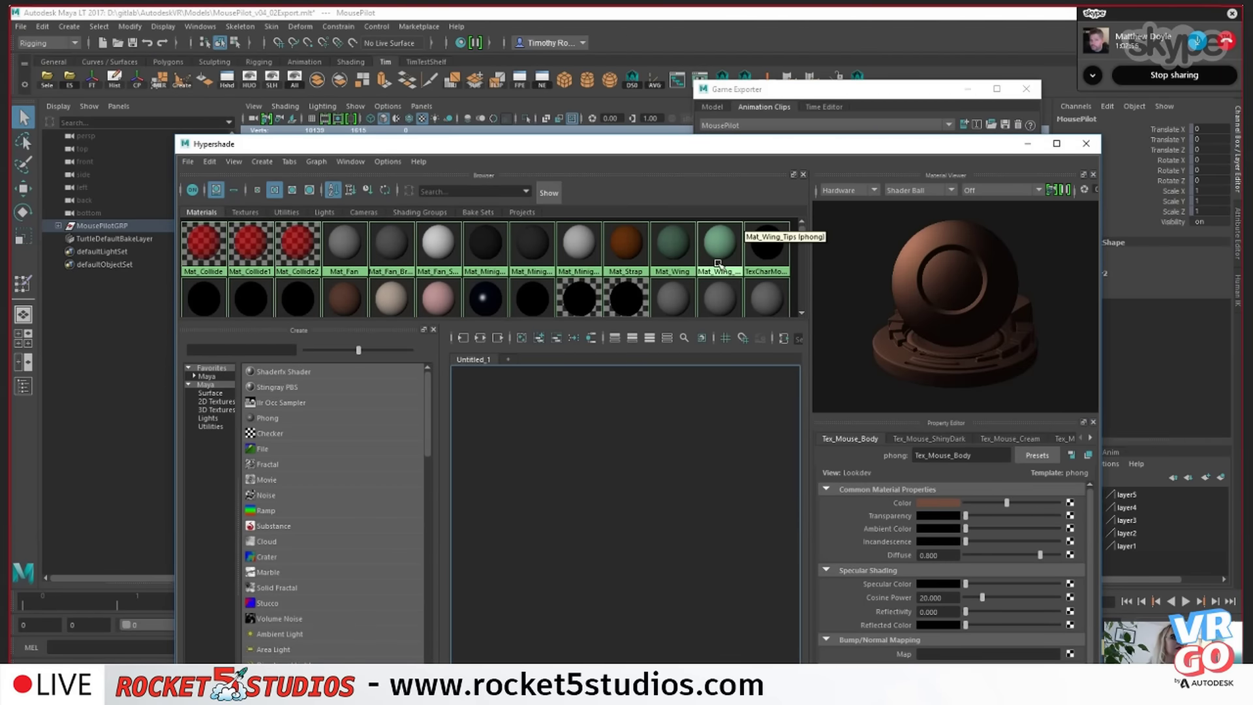
scroll(673, 293, down, 1)
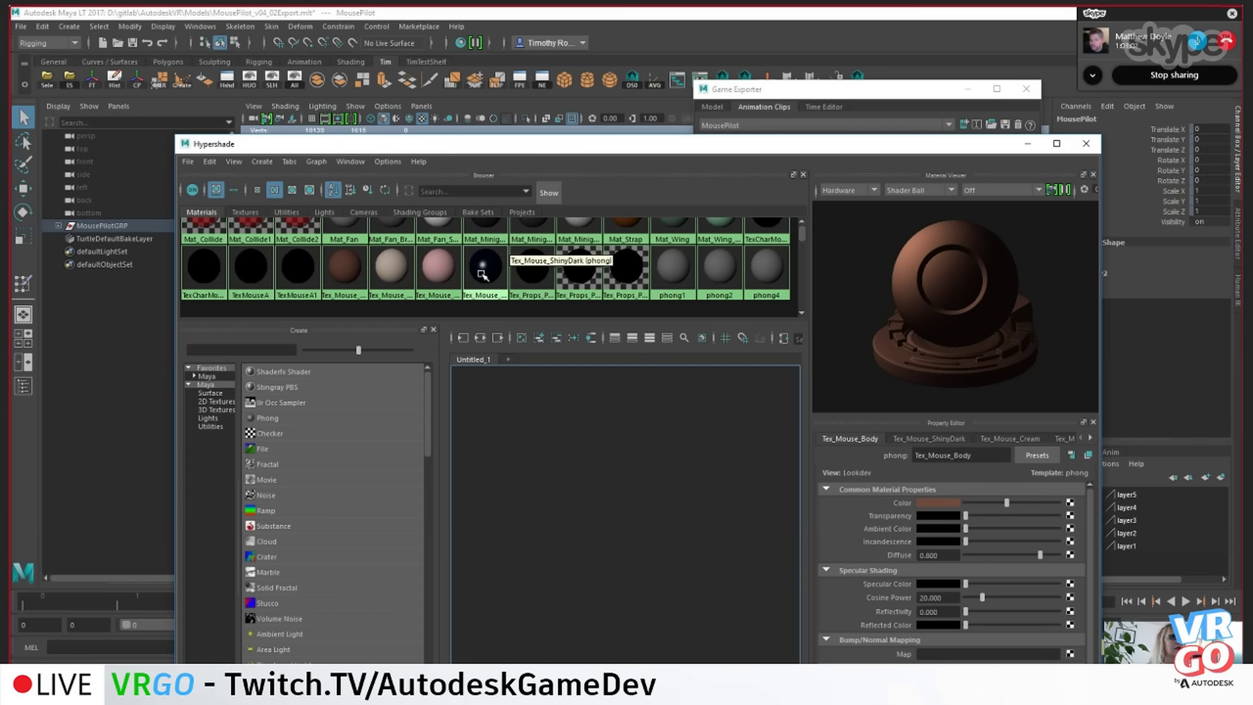
click(1086, 144)
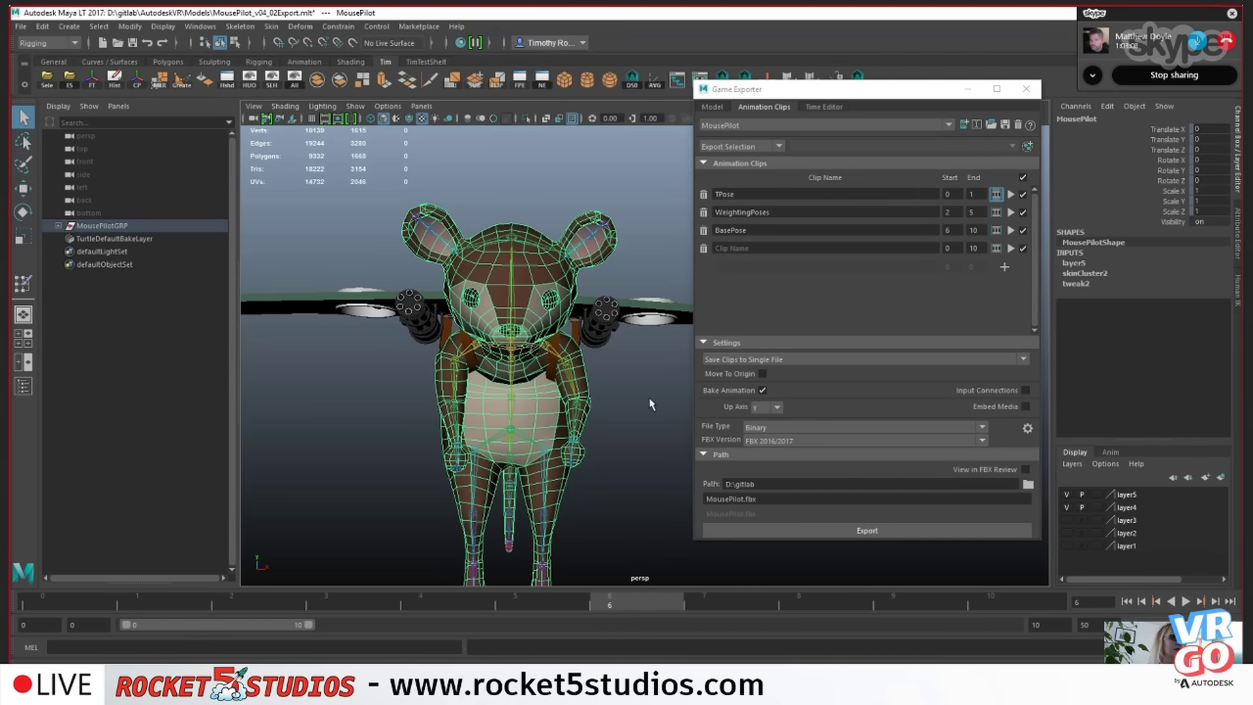
scroll(643, 400, down, 3)
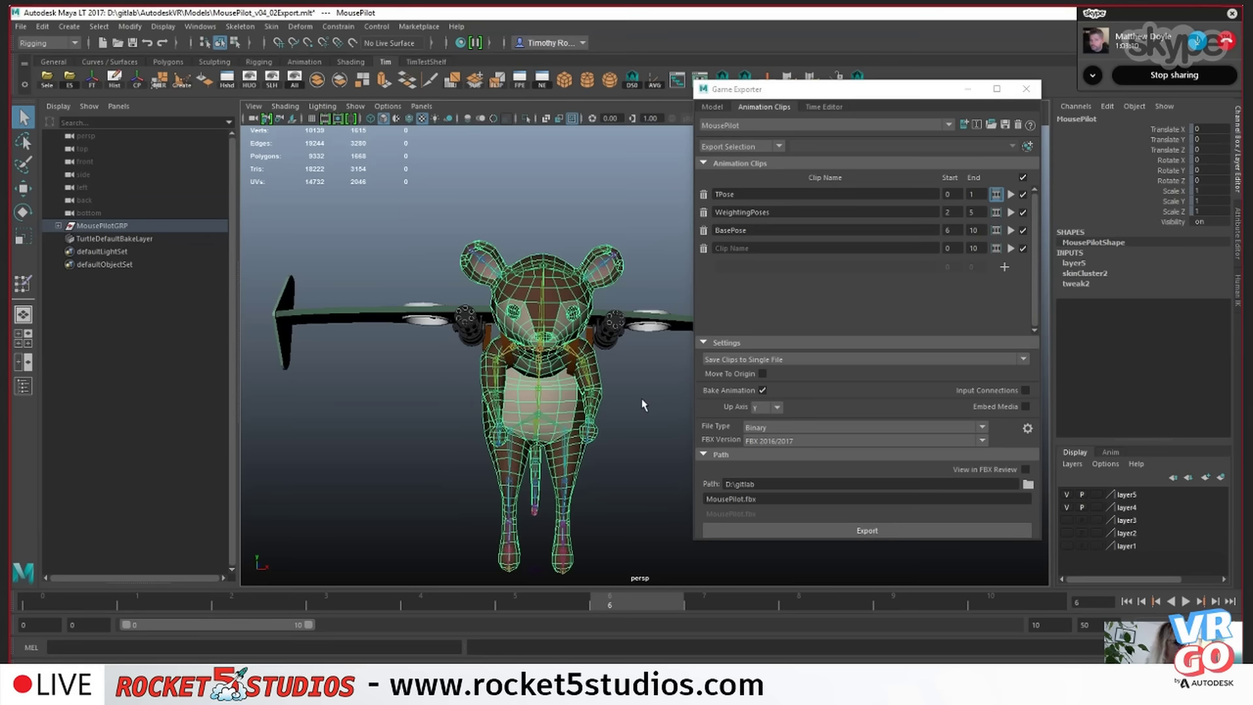
alt+drag(644, 405, 604, 403)
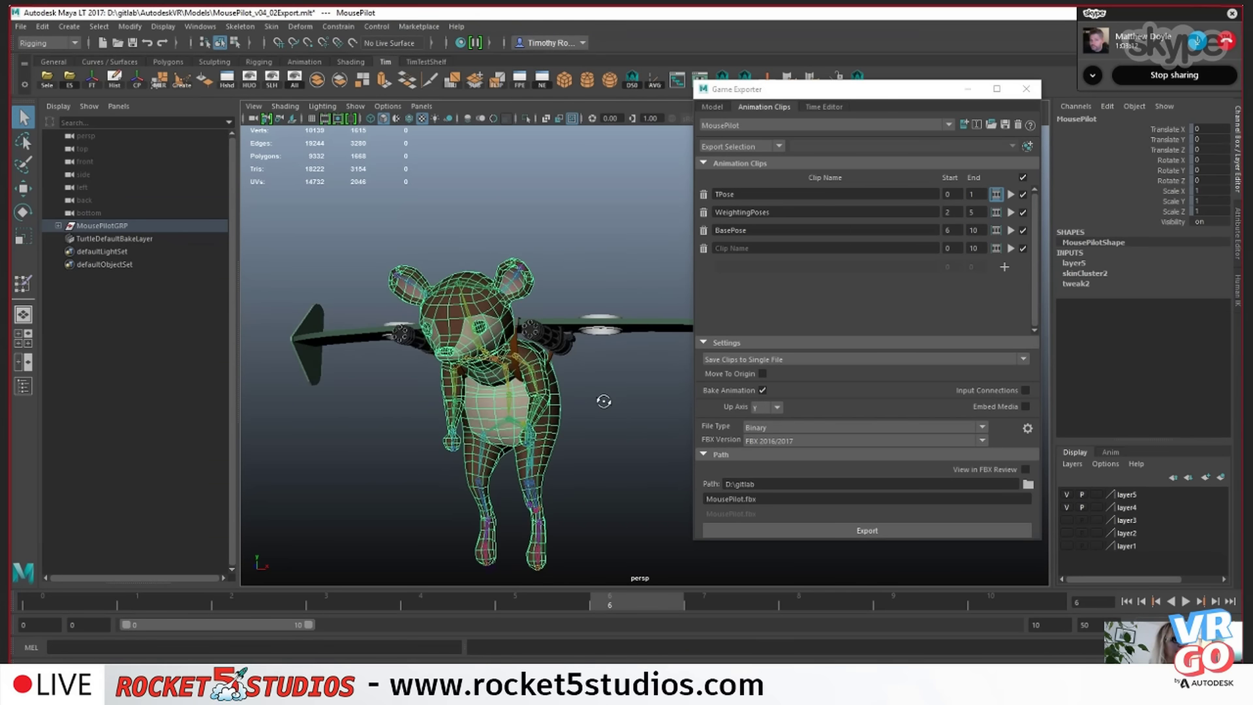
- Switch to File Explorer, open photo 1.JPG from the BigBossToad folder in Nov_22, and reposition the photo window
mouse_move(339, 686)
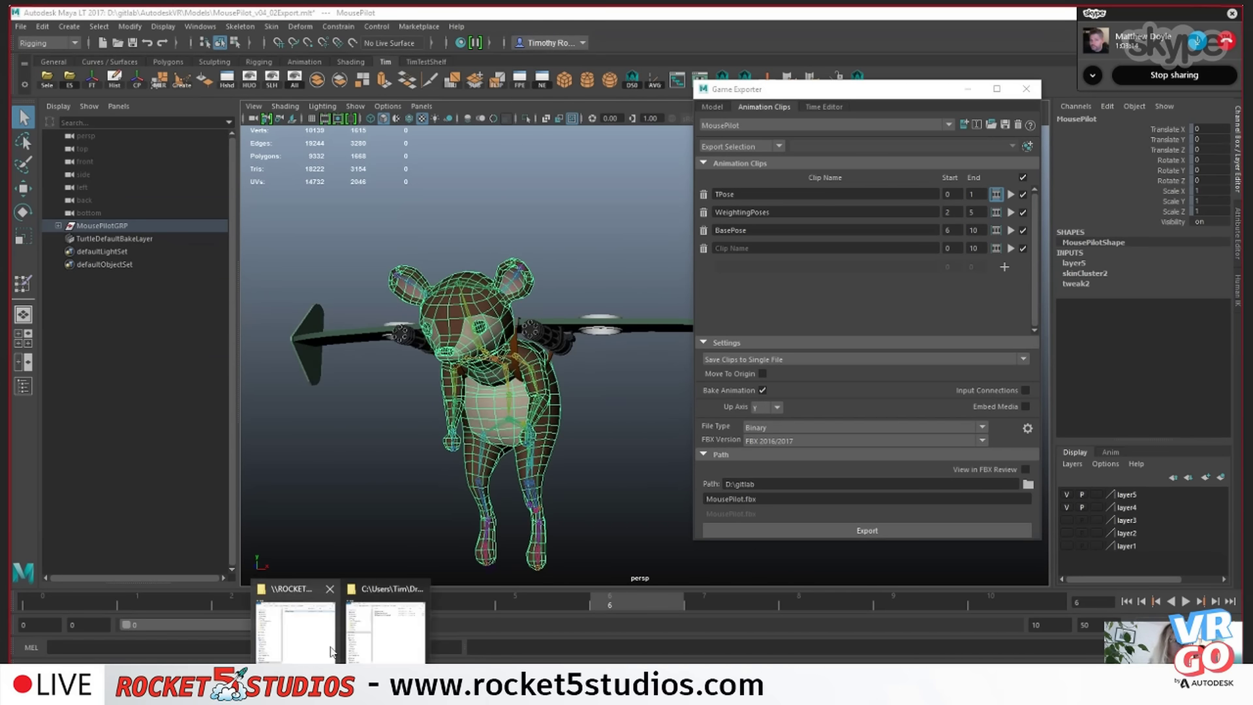
mouse_move(318, 625)
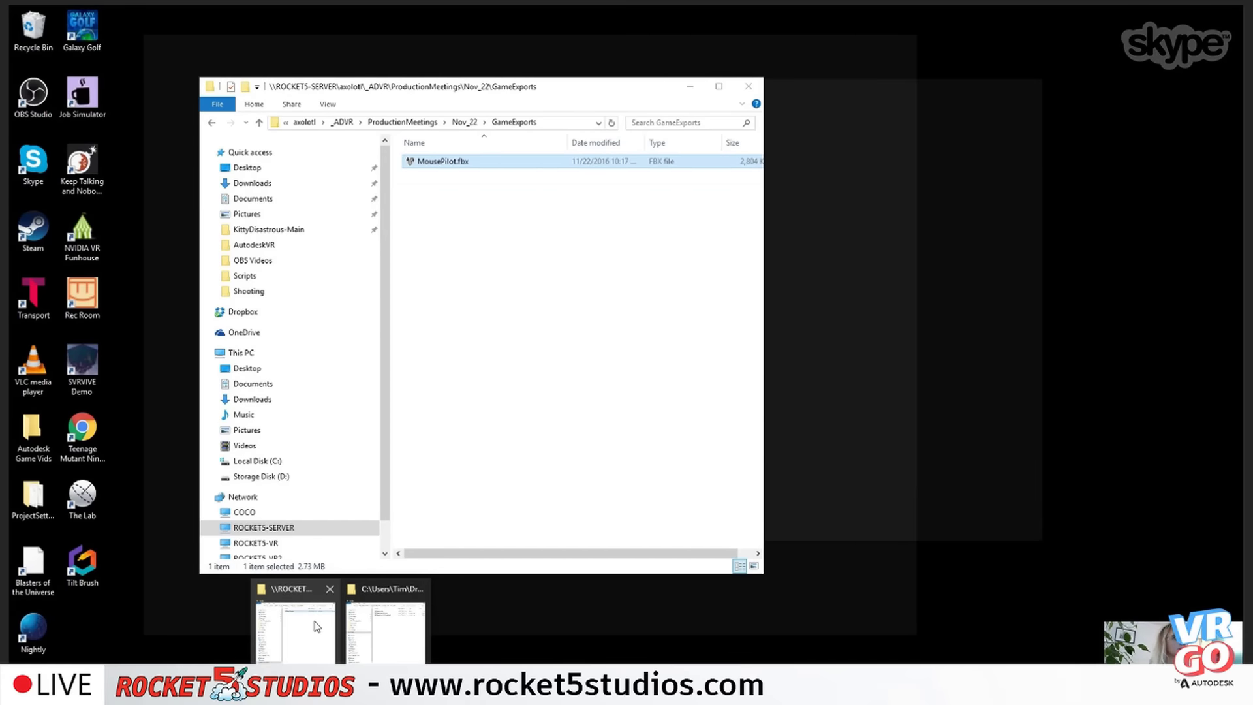
click(316, 627)
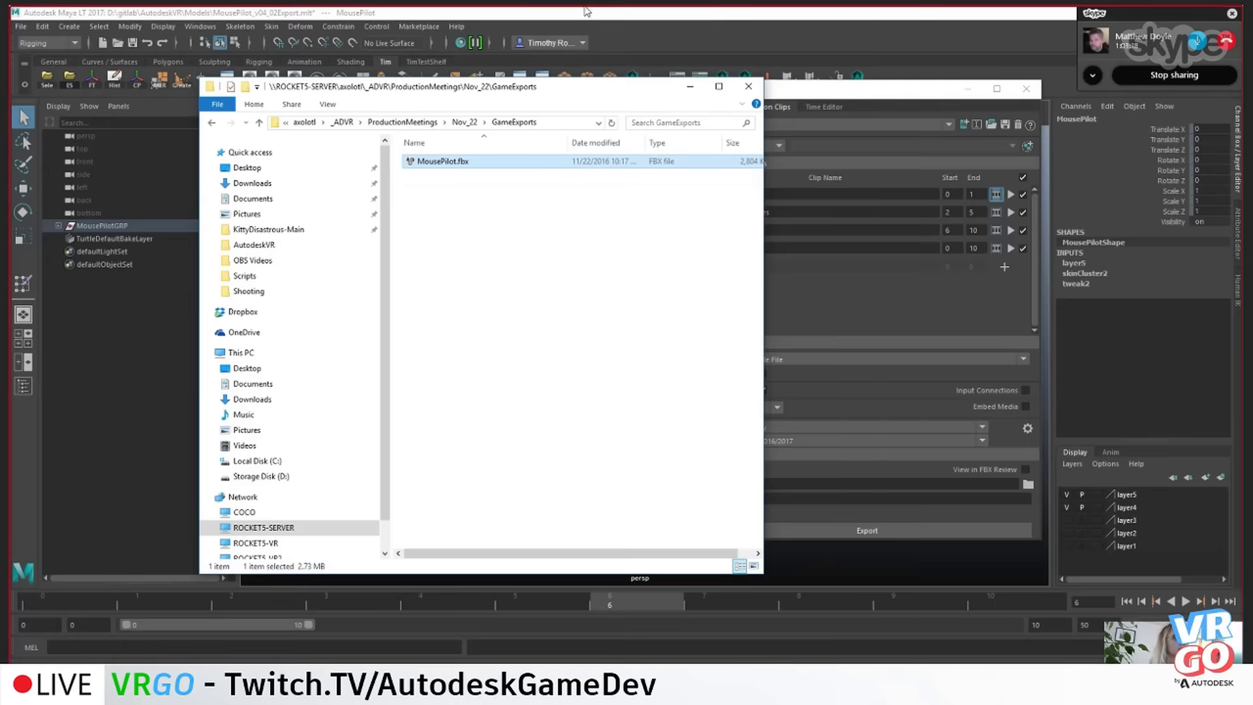
click(465, 124)
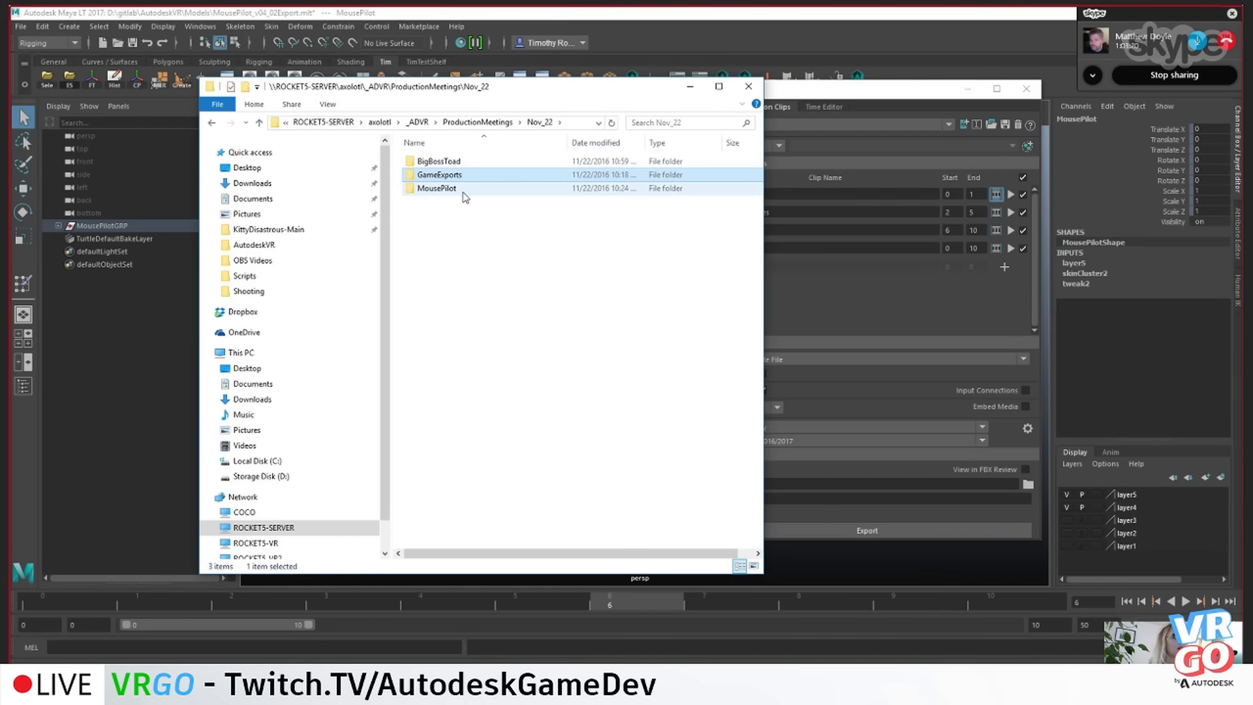
double_click(455, 162)
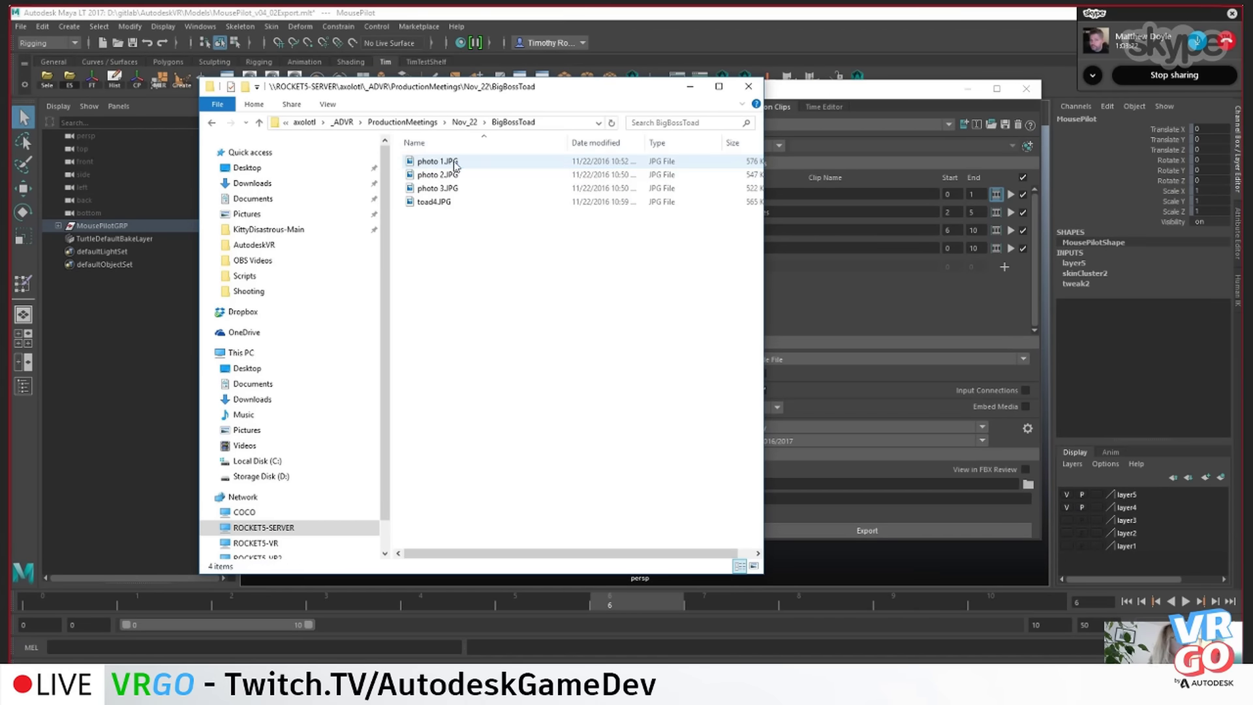
double_click(455, 166)
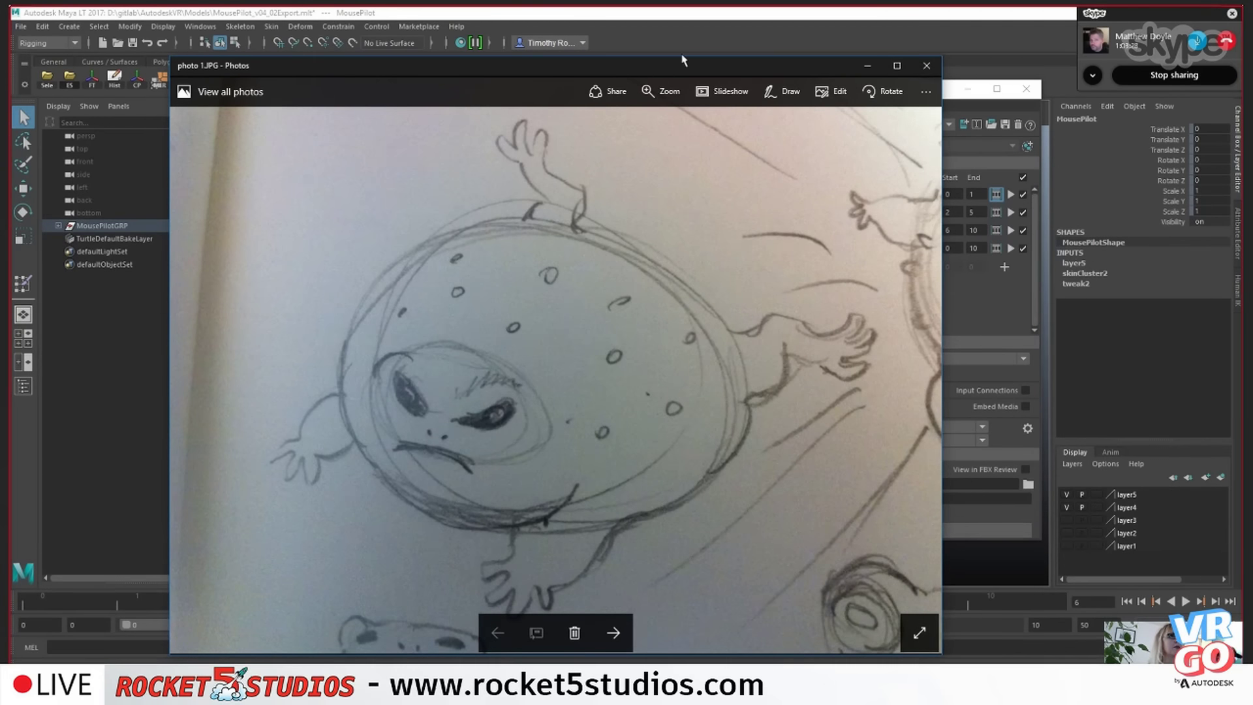
drag(684, 56, 747, 63)
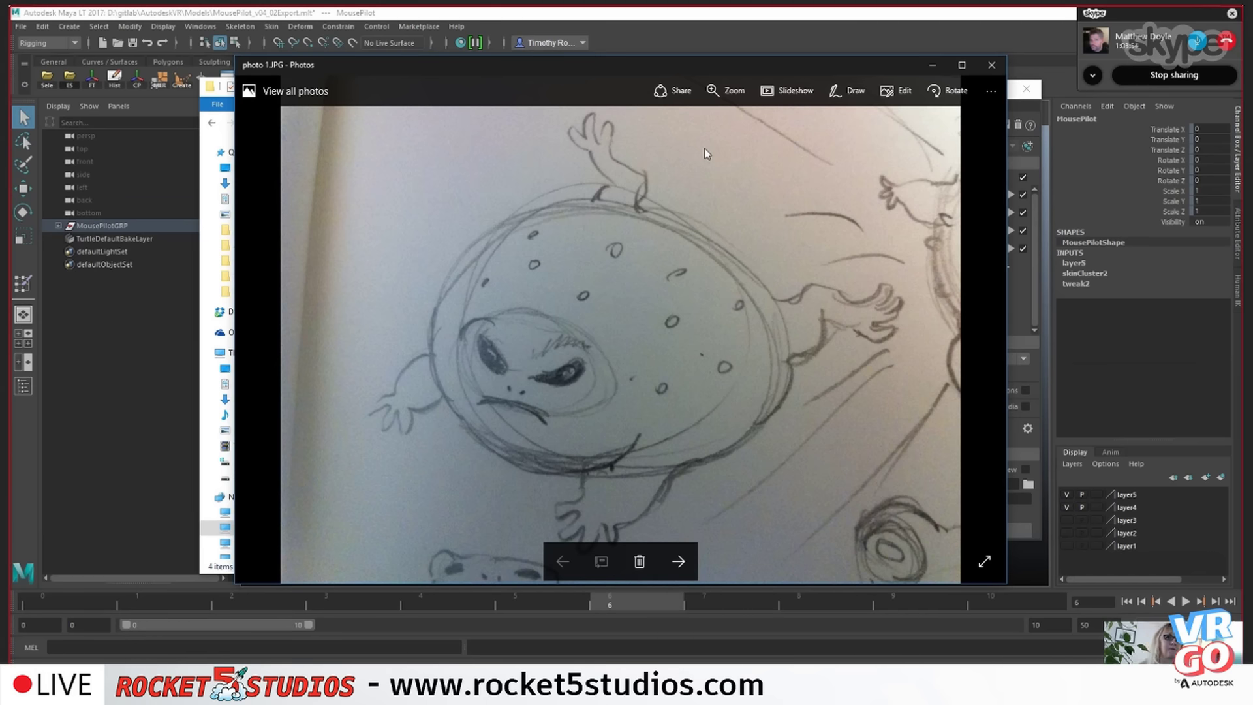
- Page forward through the boss toad sketches from photo 2.JPG to toad4.JPG
click(677, 562)
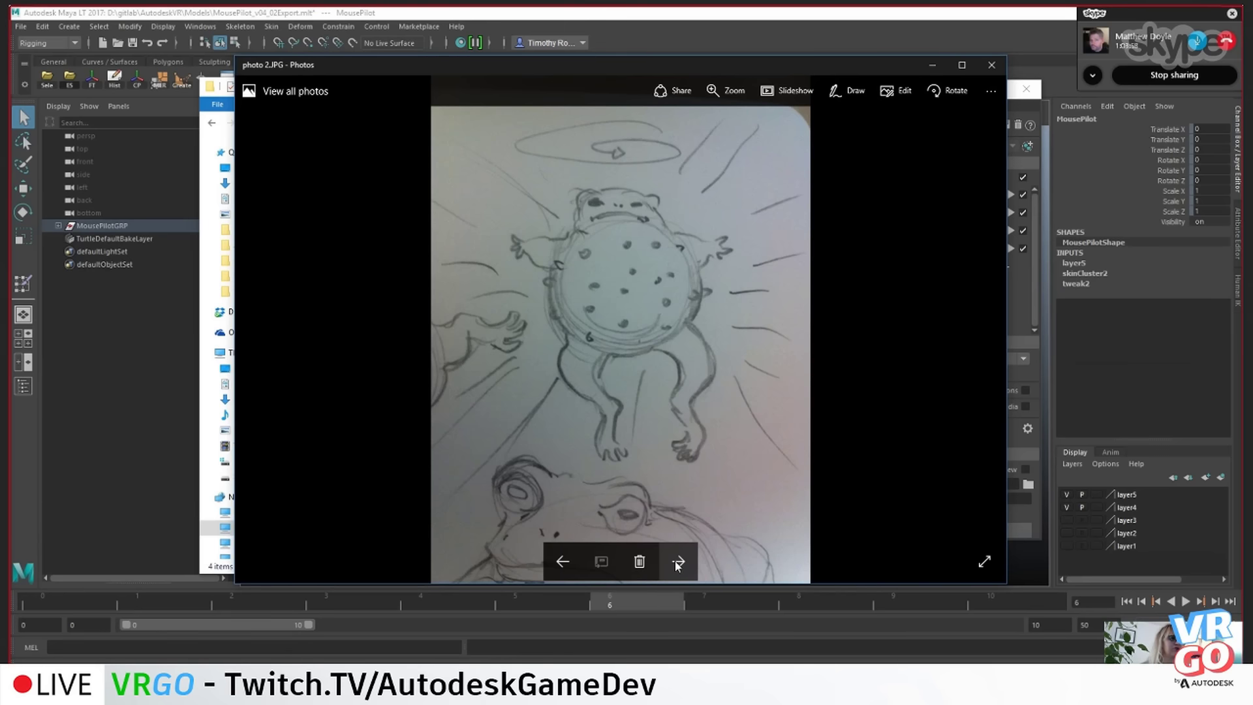
click(677, 563)
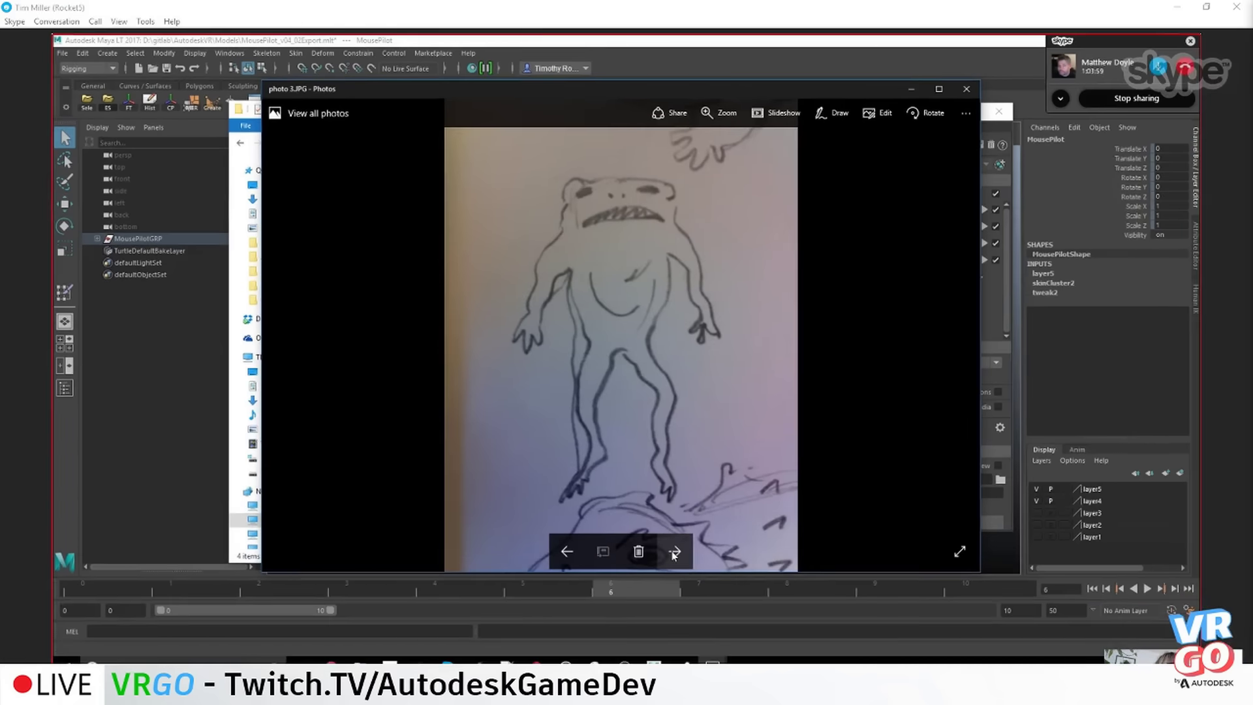
click(673, 552)
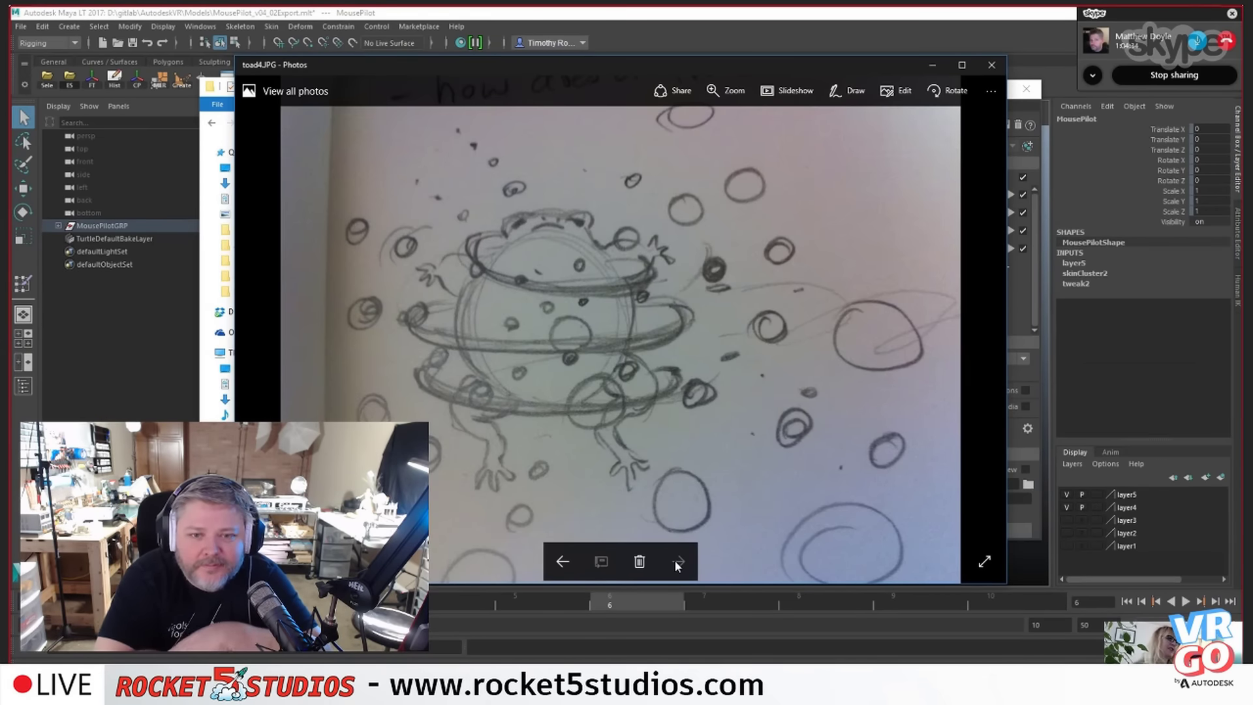
- Compare the toad sketches in photo 3.JPG and photo 2.JPG, and return to photo 1.JPG
click(571, 559)
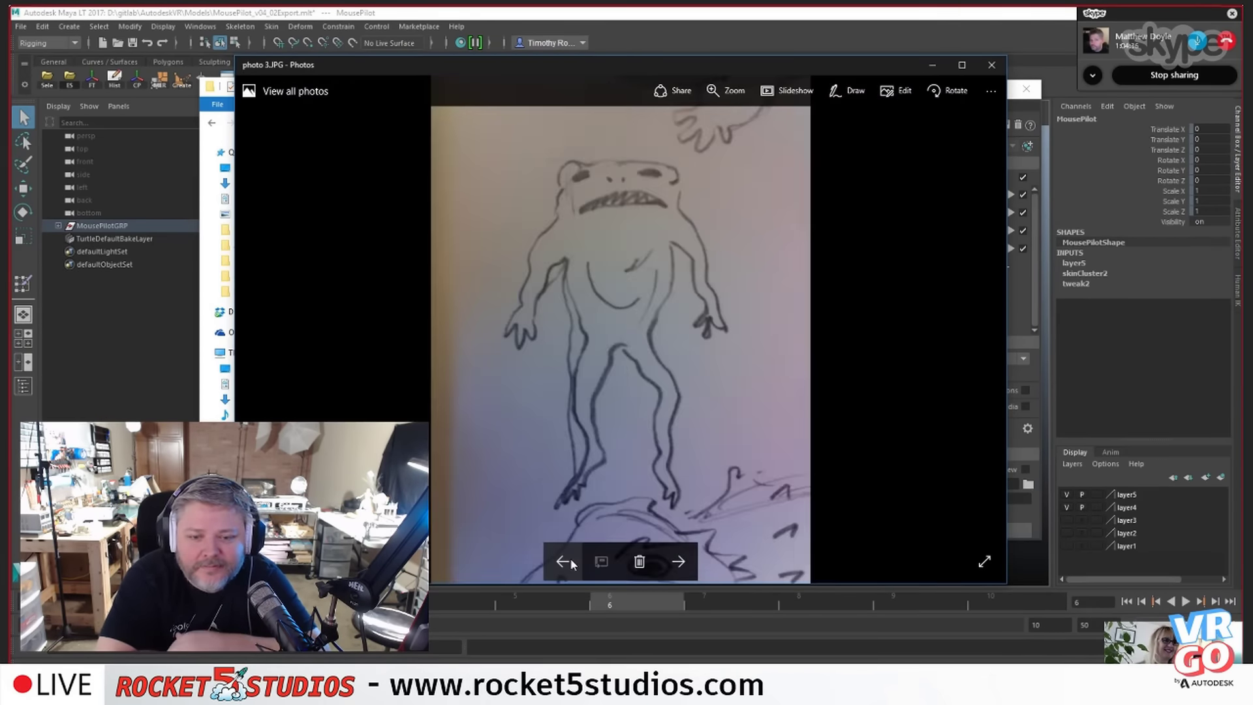
click(569, 562)
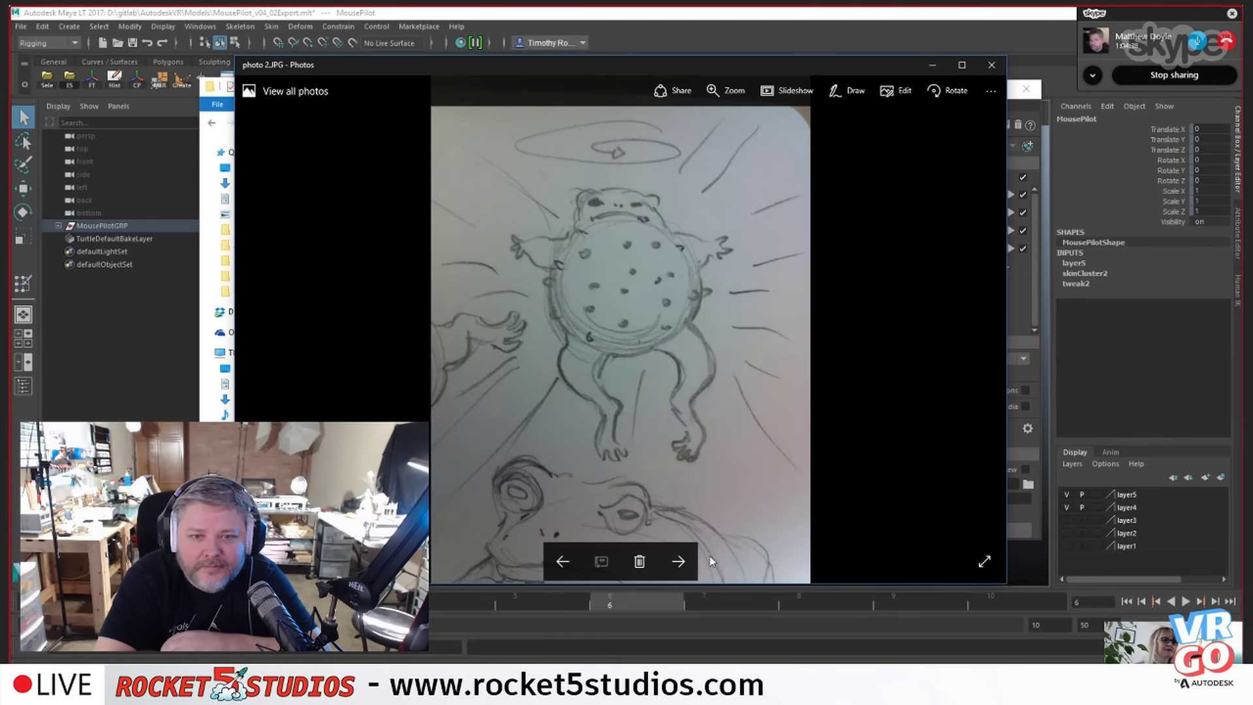
click(679, 562)
click(566, 562)
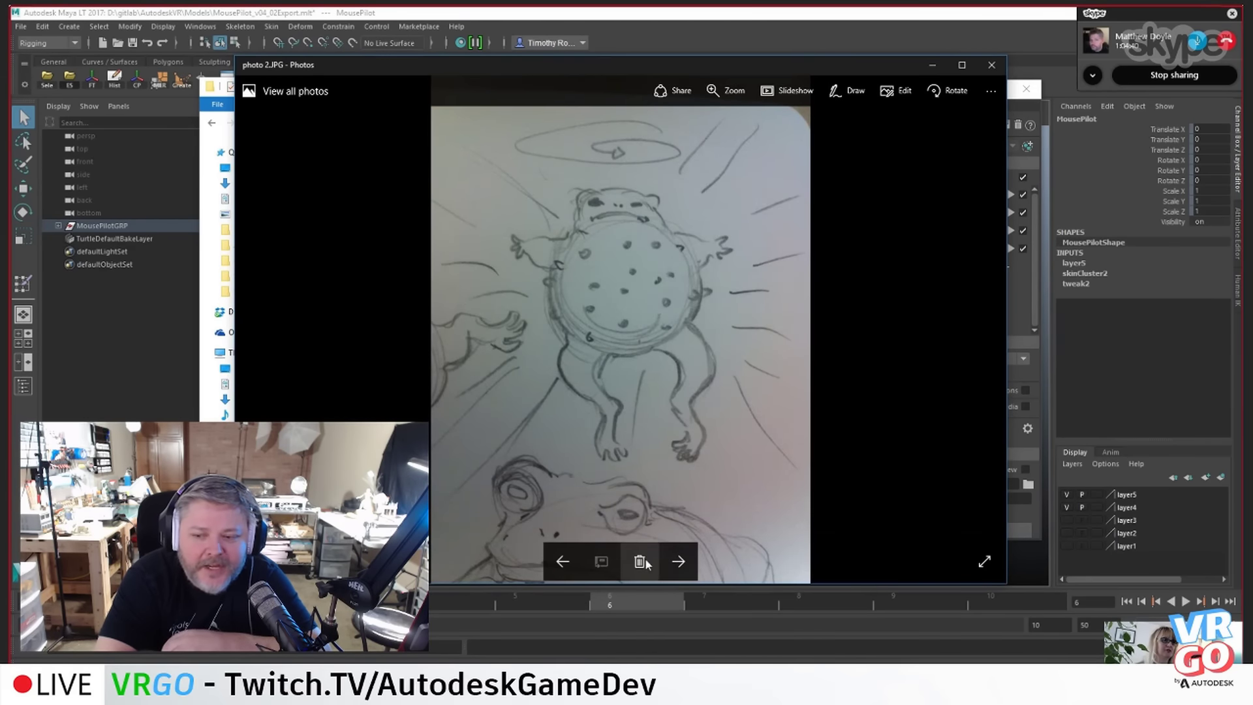
click(678, 560)
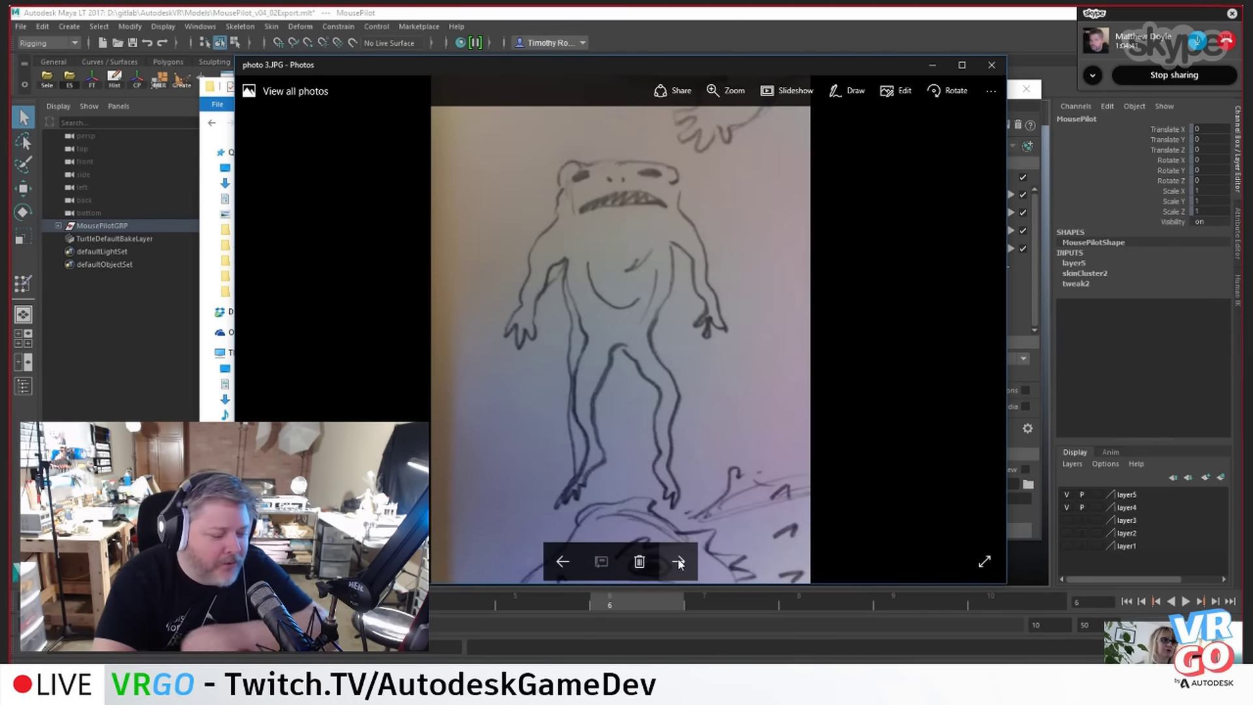
click(562, 562)
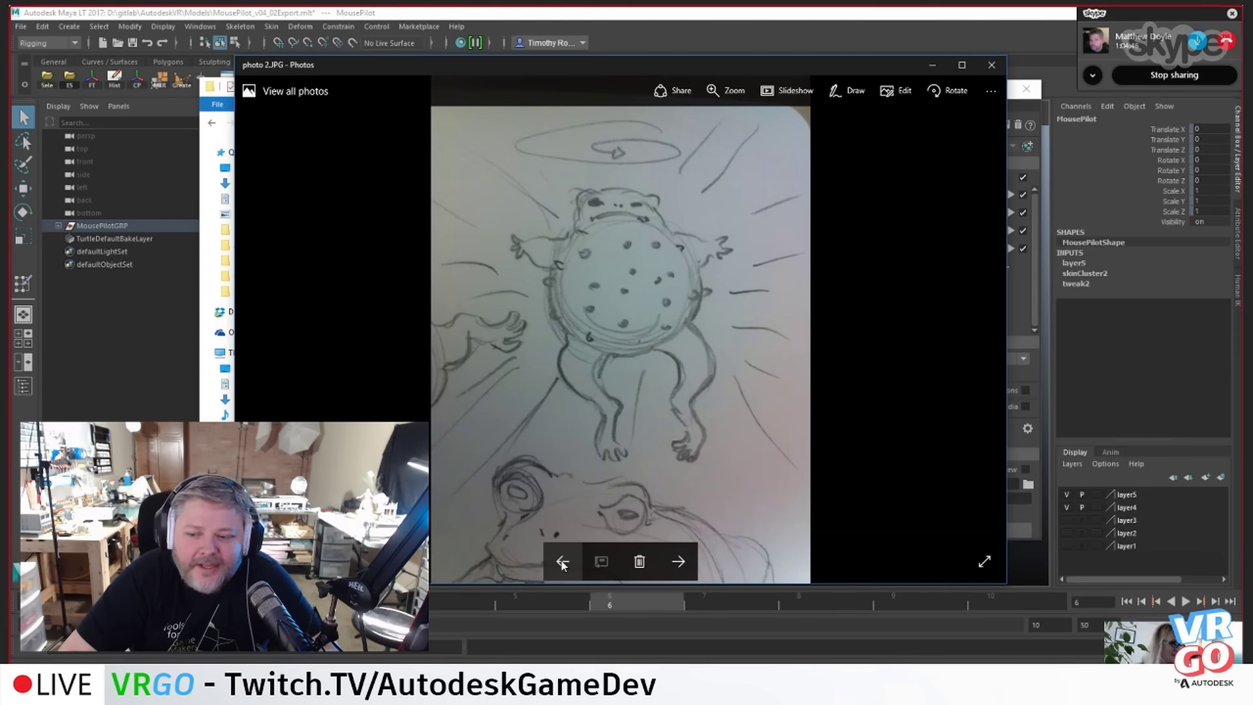
click(678, 562)
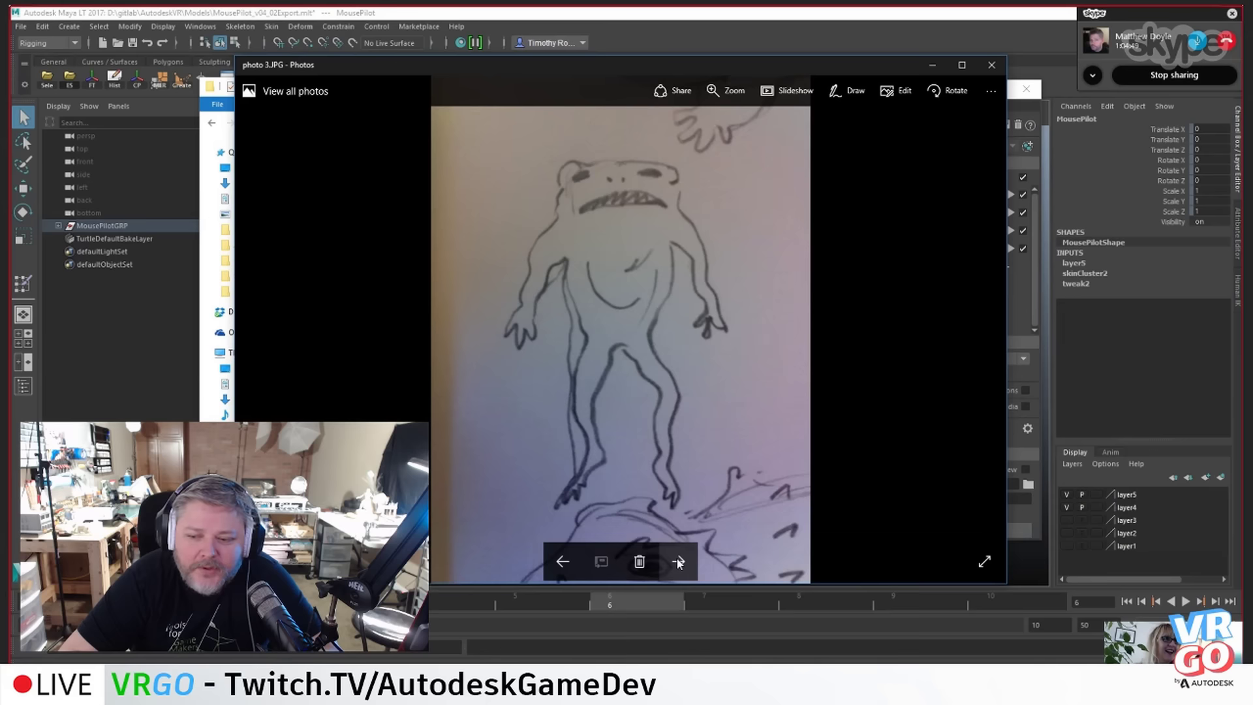
click(562, 562)
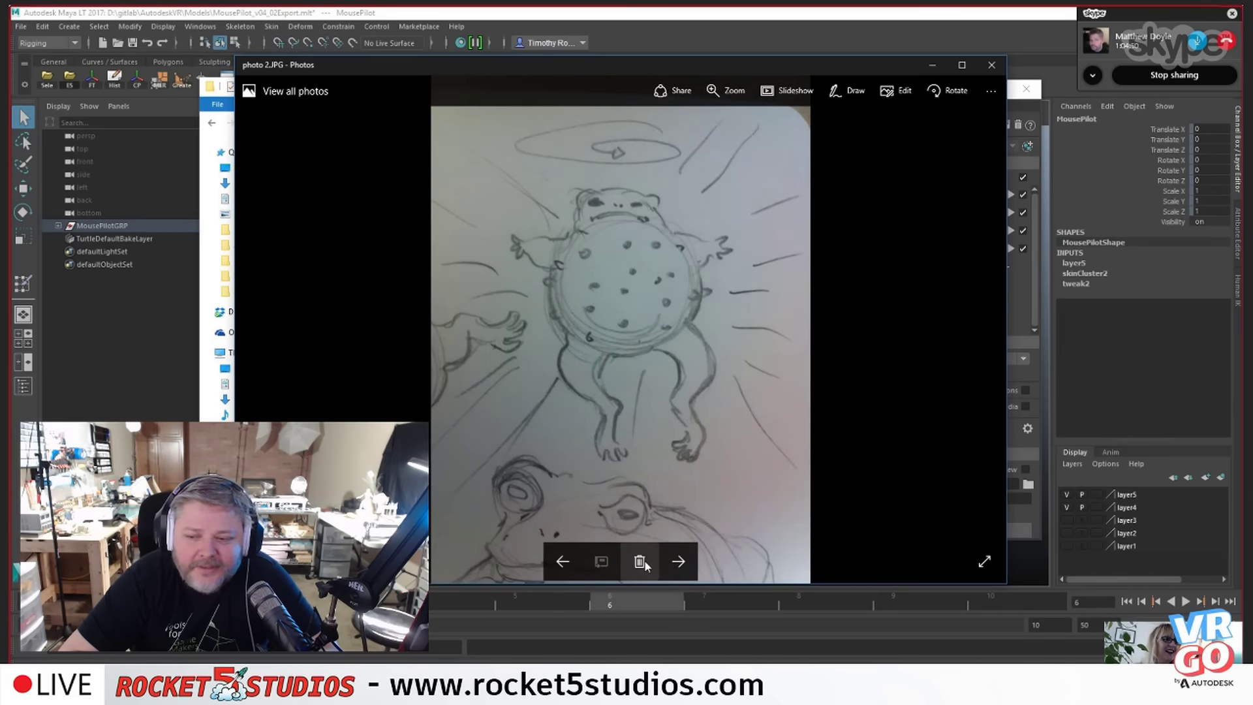
click(553, 560)
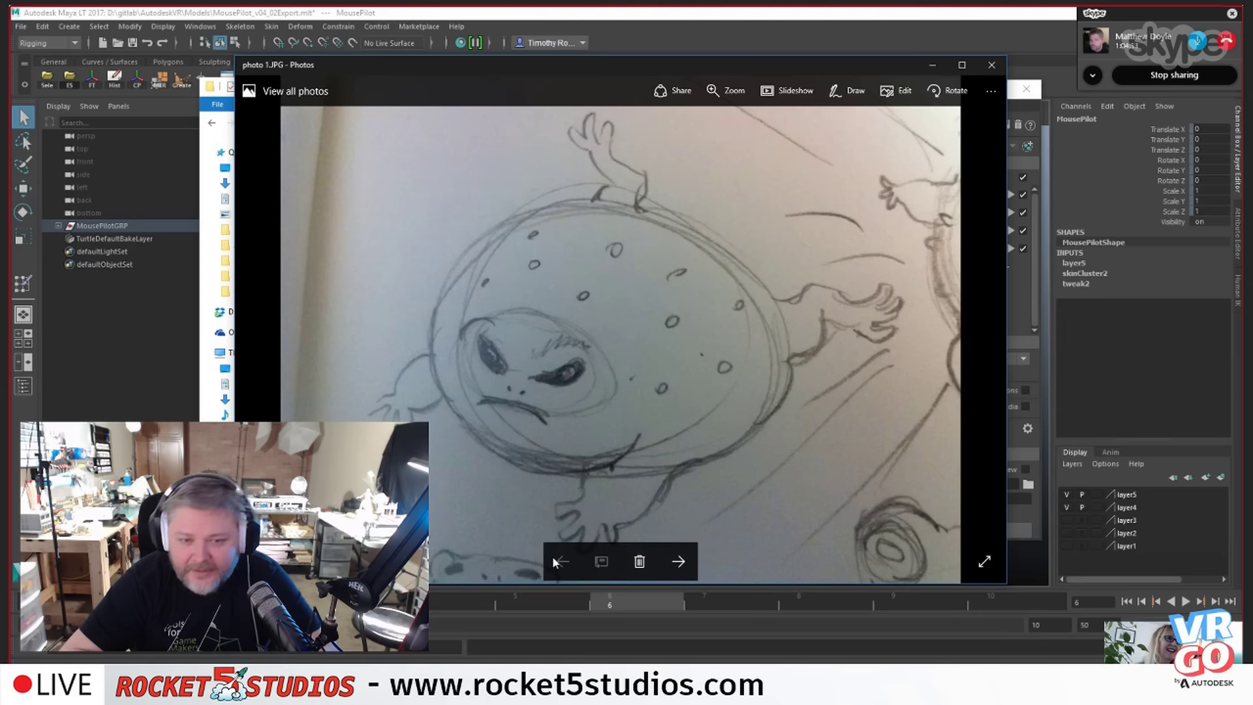
- Compare photo 1.JPG with photo 2.JPG, page forward to toad4.JPG, and go back to photo 3.JPG
click(678, 562)
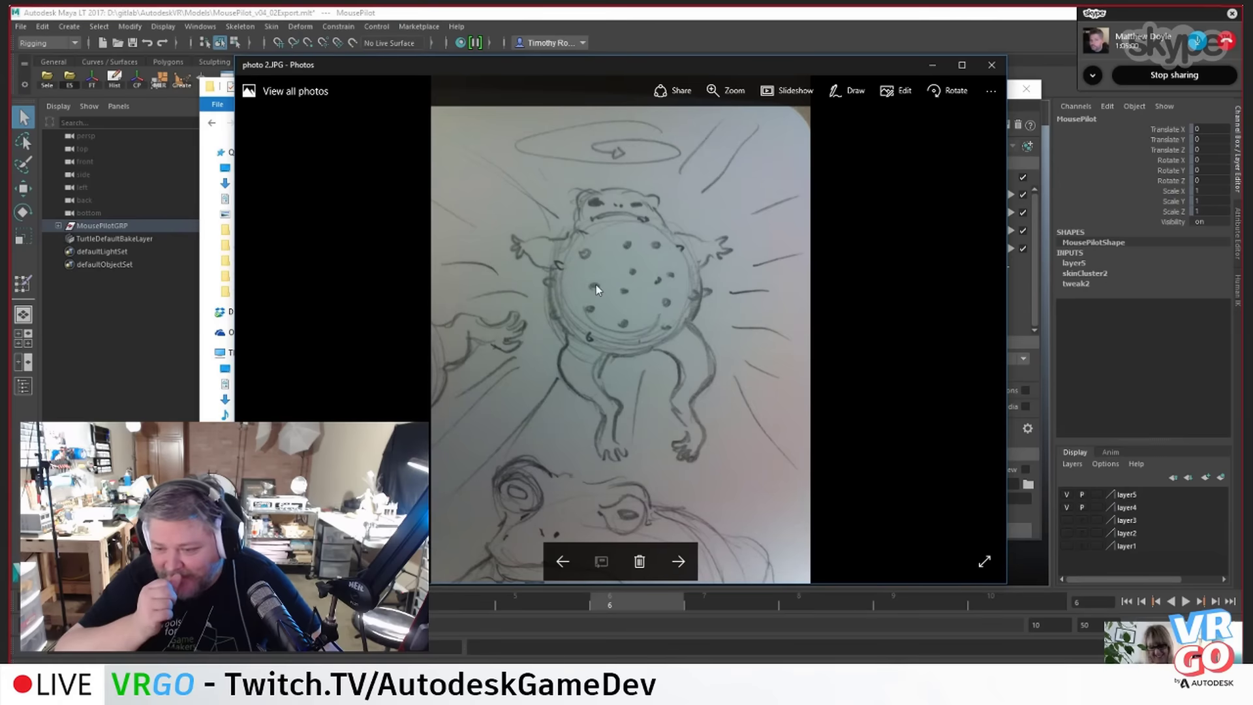
click(561, 561)
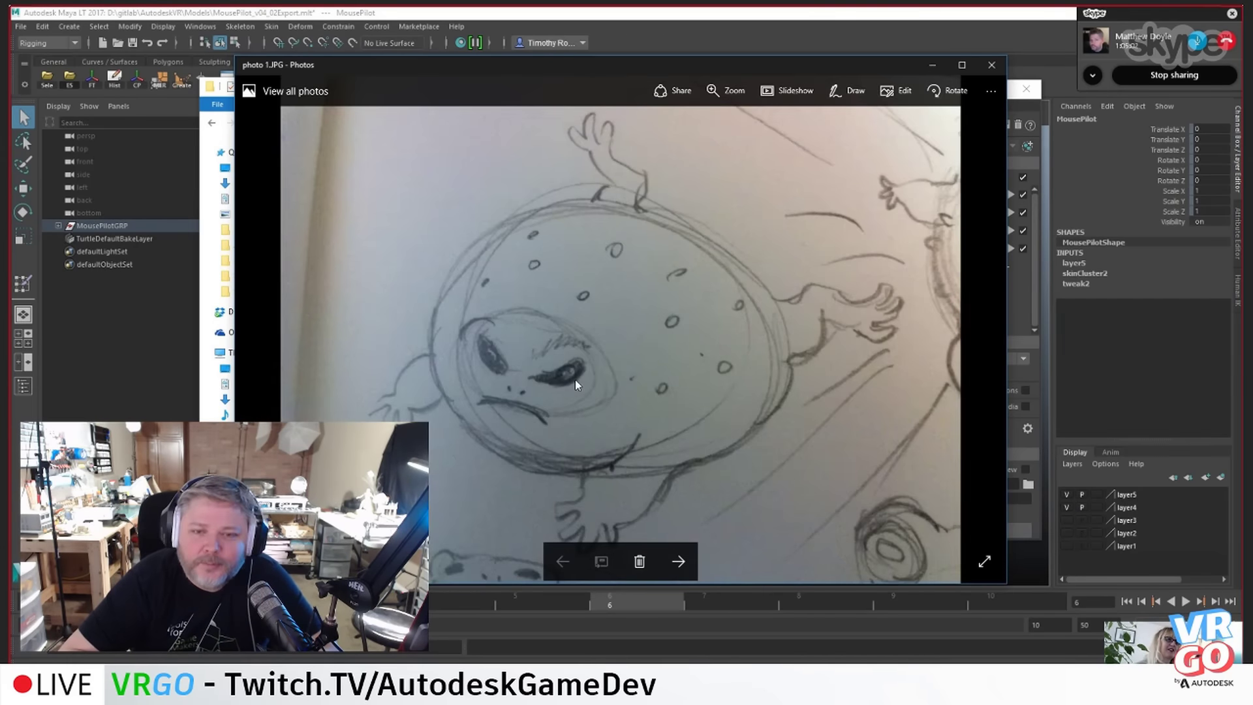
click(679, 561)
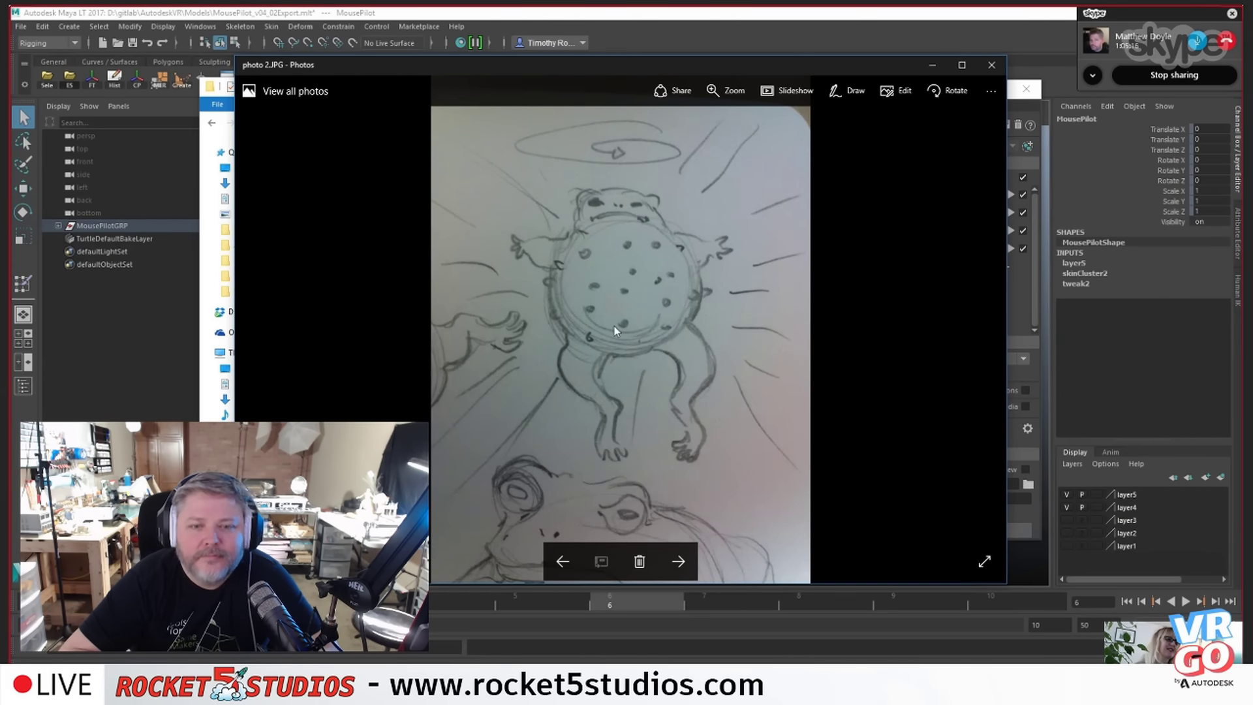
click(679, 563)
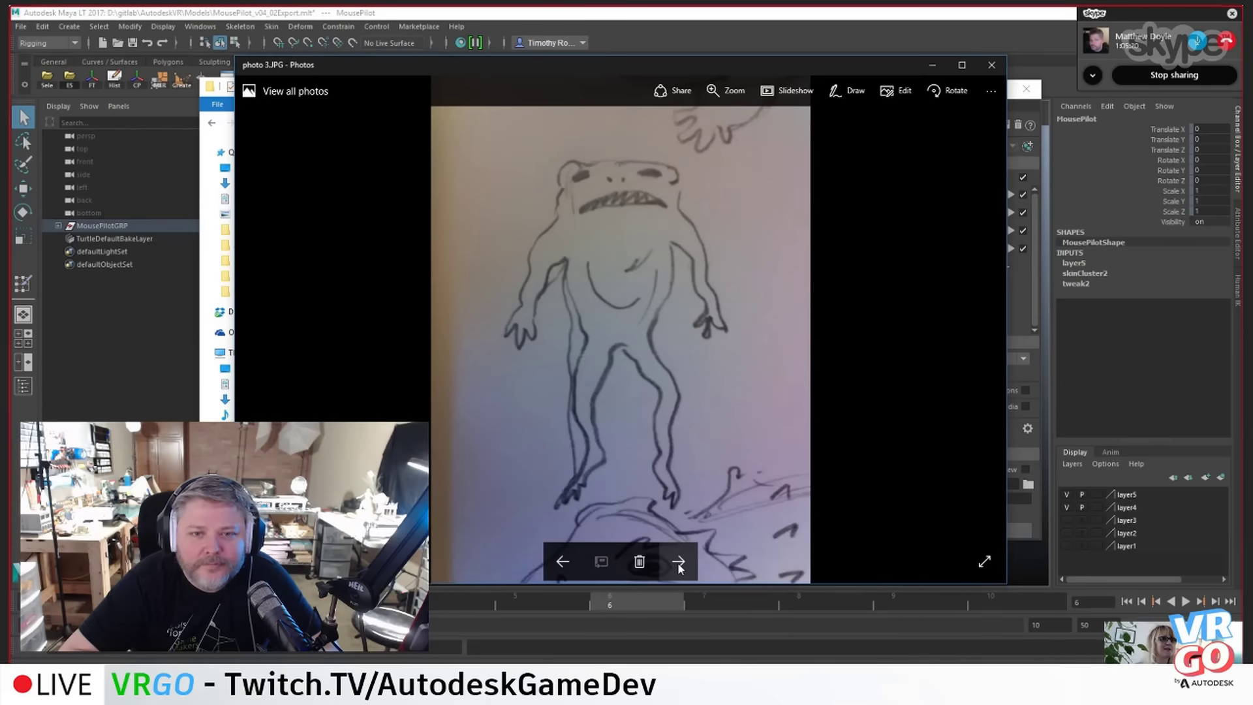
click(679, 563)
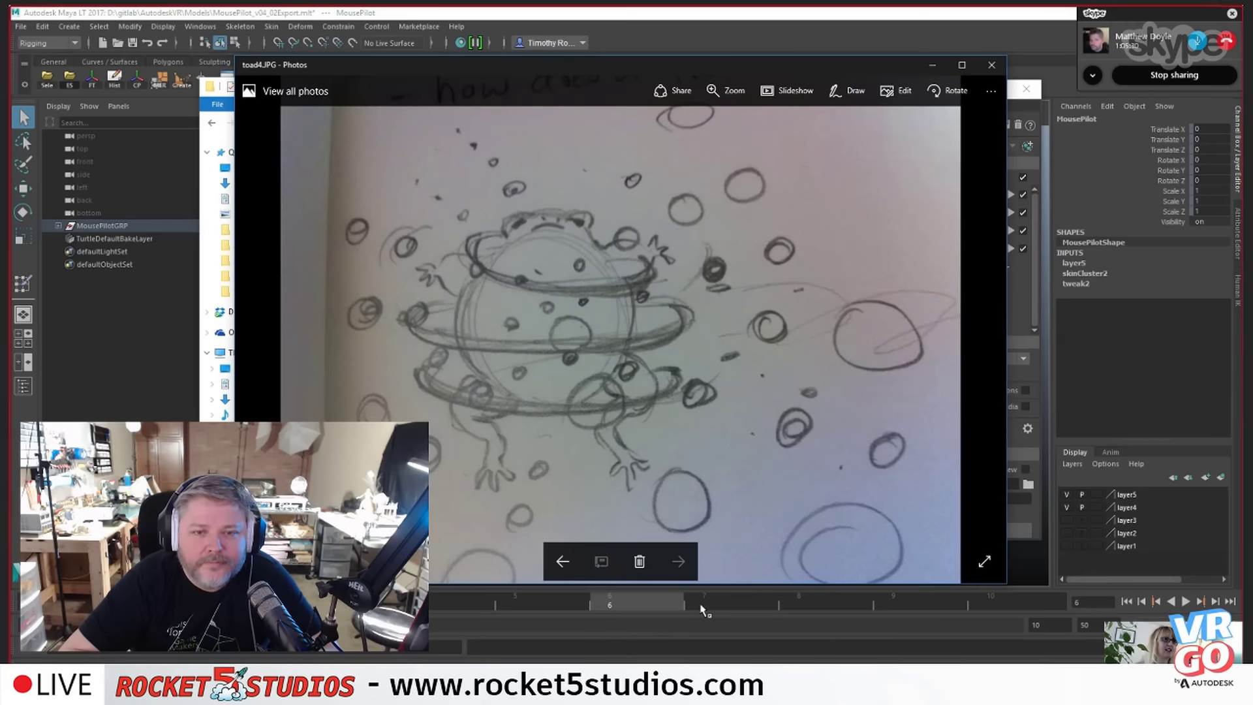
click(560, 563)
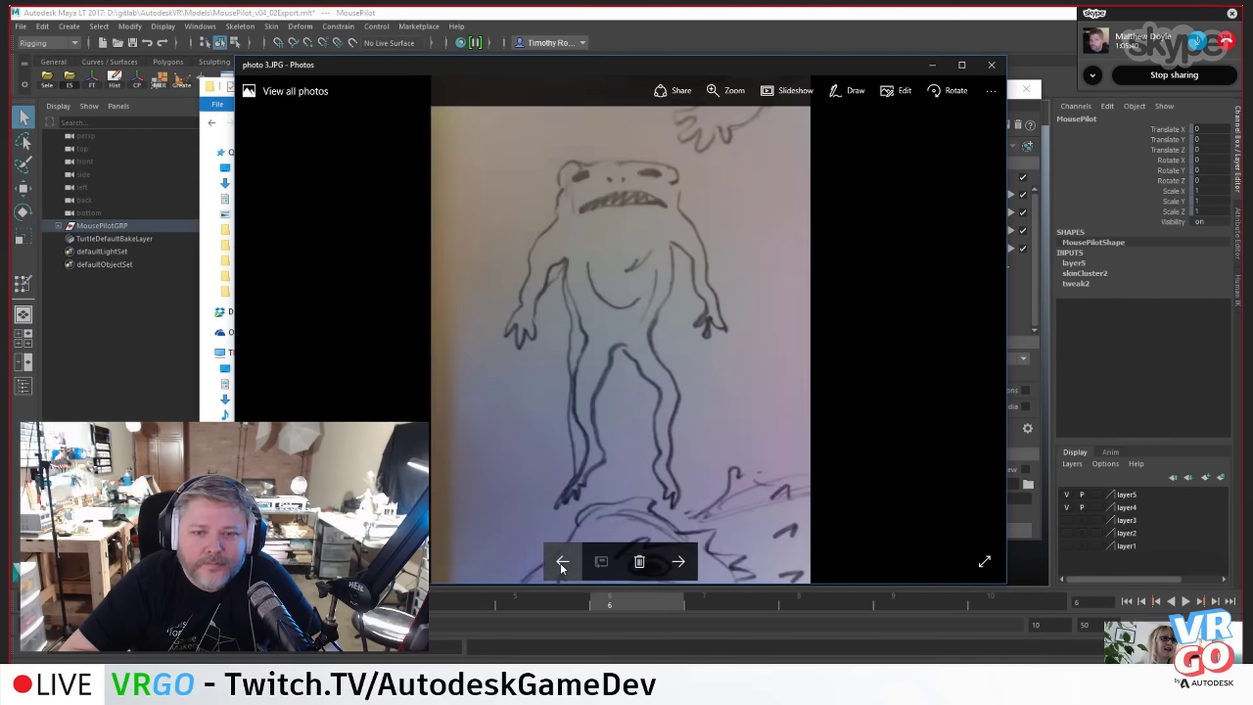
- Flip repeatedly between photo 3.JPG and photo 2.JPG to compare the slim standing toad with the inflated toad
click(680, 562)
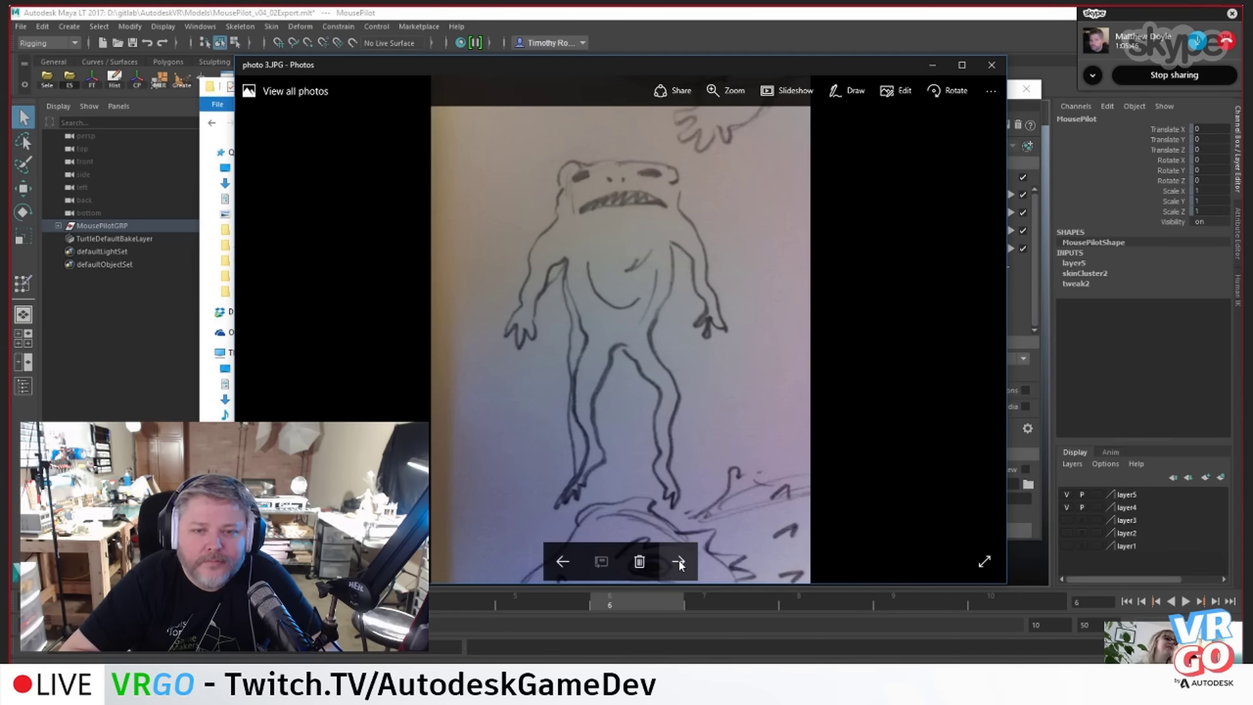
click(559, 562)
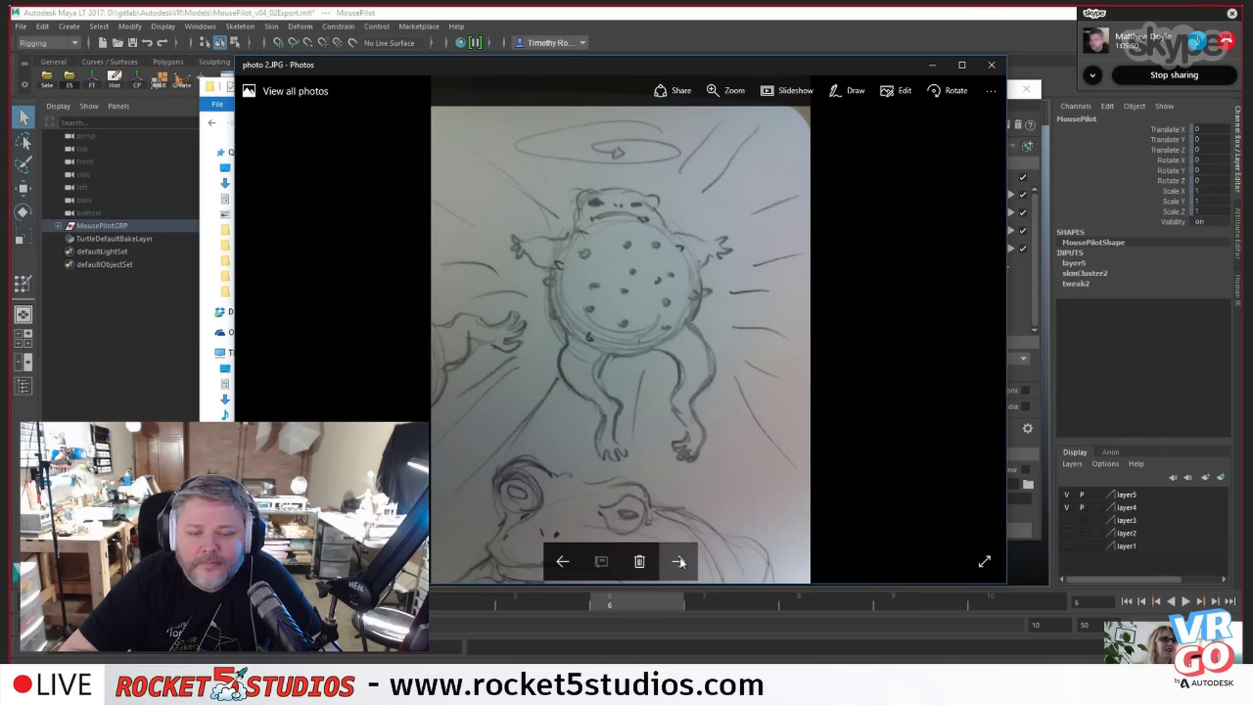
click(682, 562)
click(571, 559)
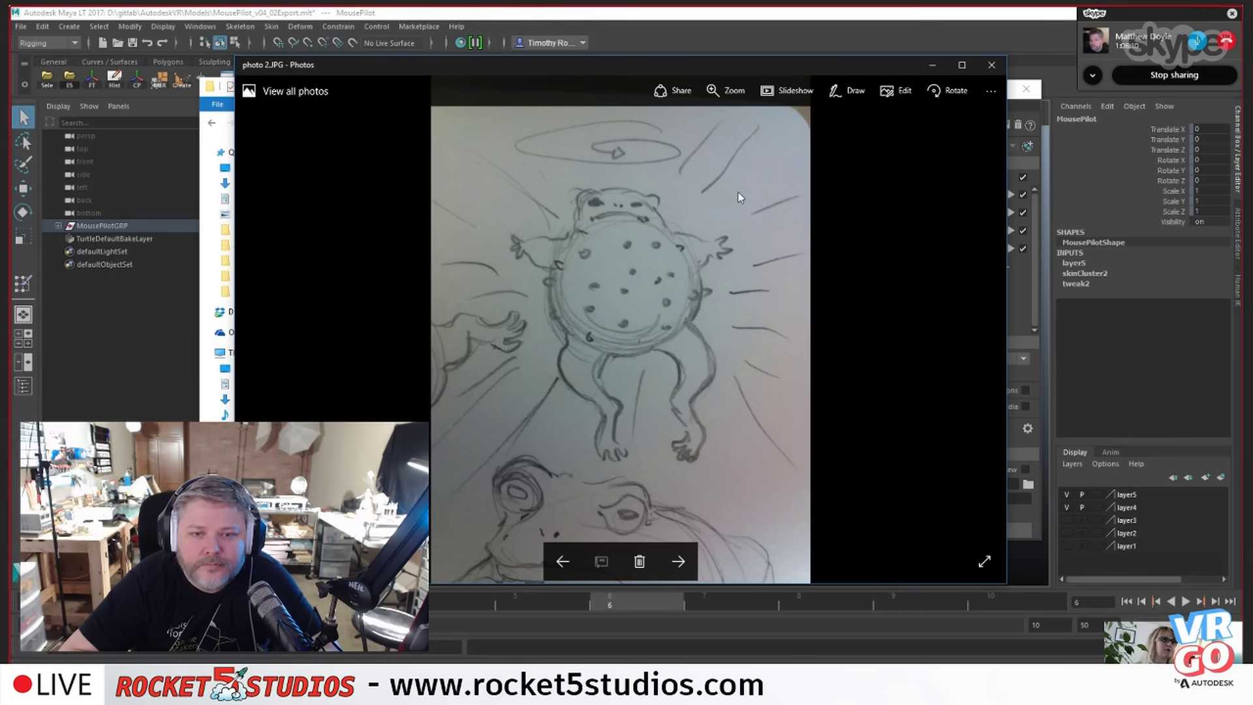
click(682, 562)
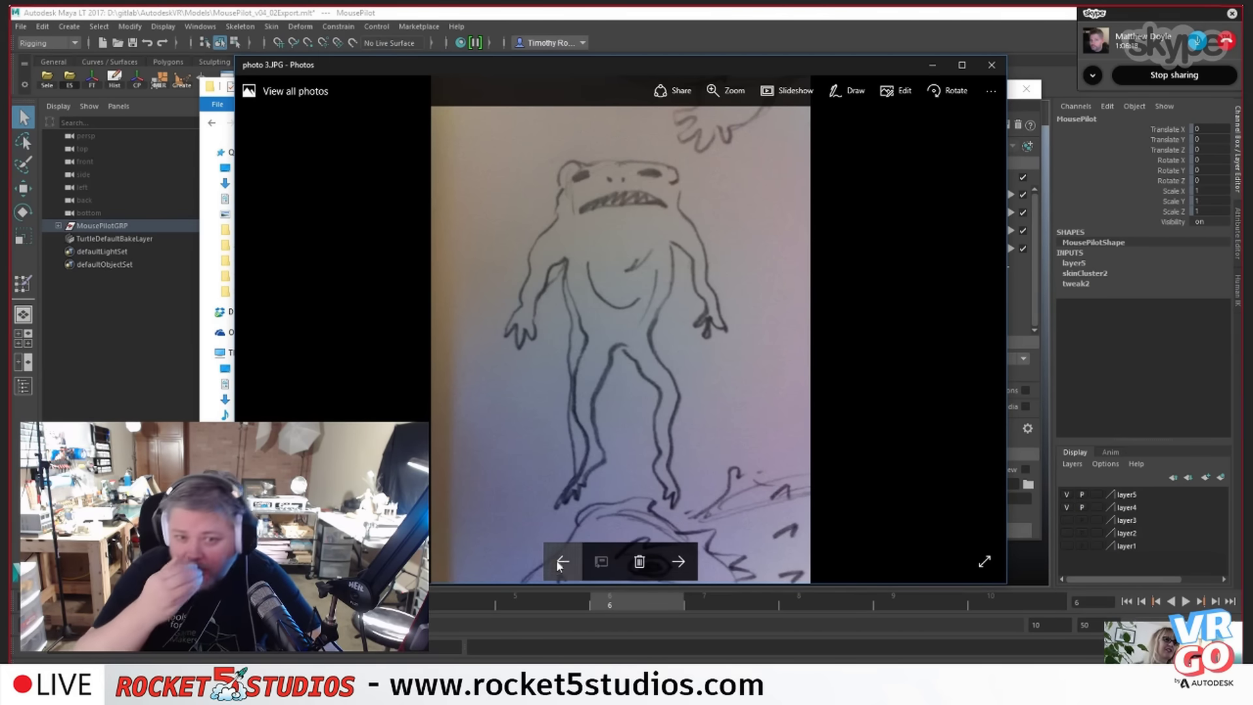
click(558, 560)
click(675, 559)
click(563, 560)
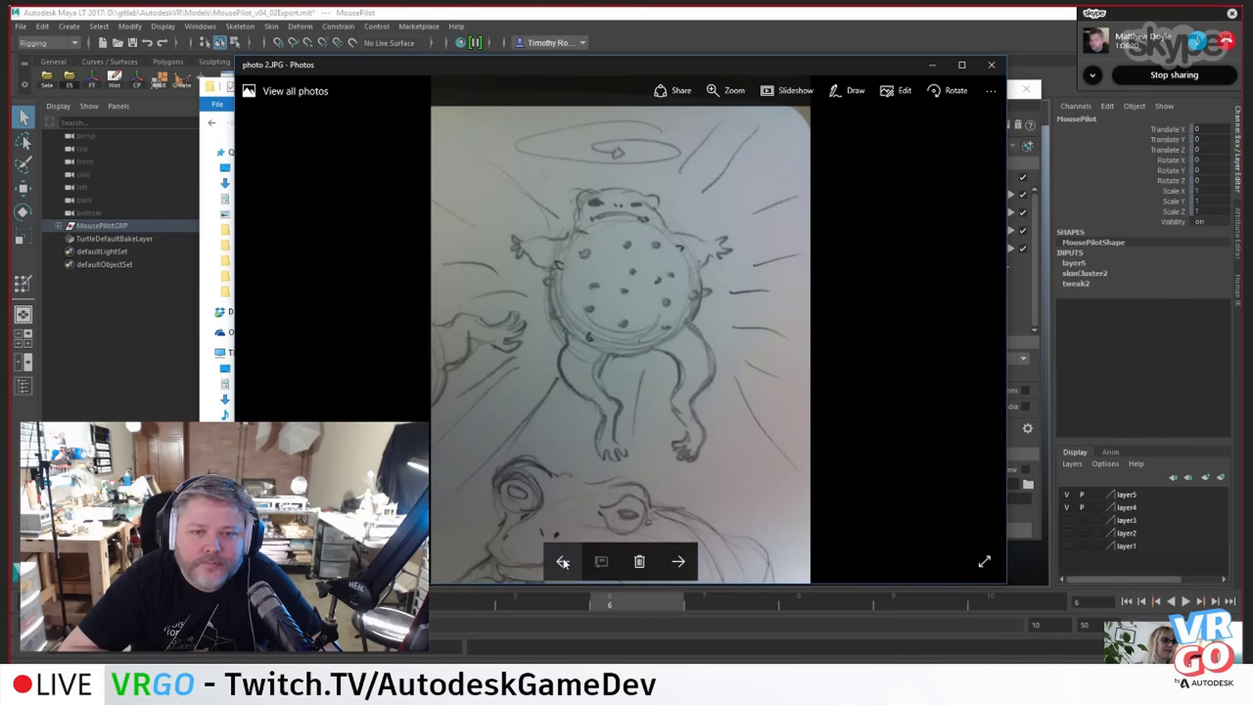
click(676, 560)
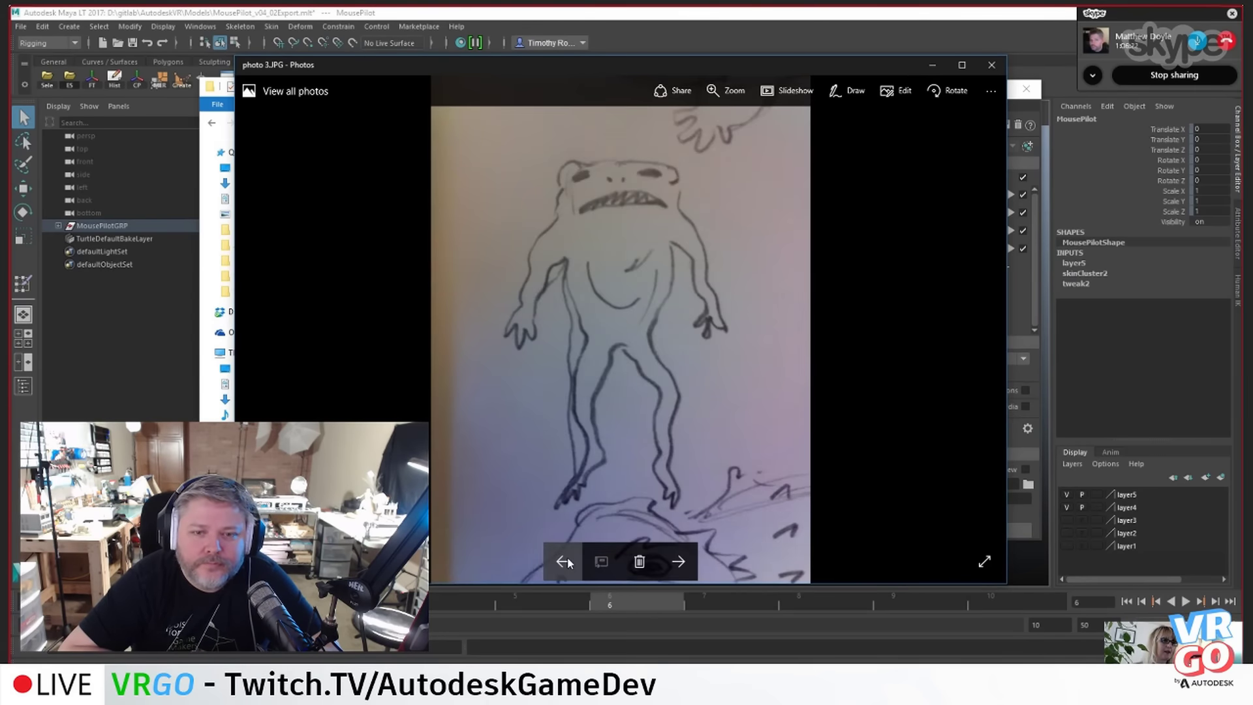
click(563, 560)
click(679, 560)
click(562, 561)
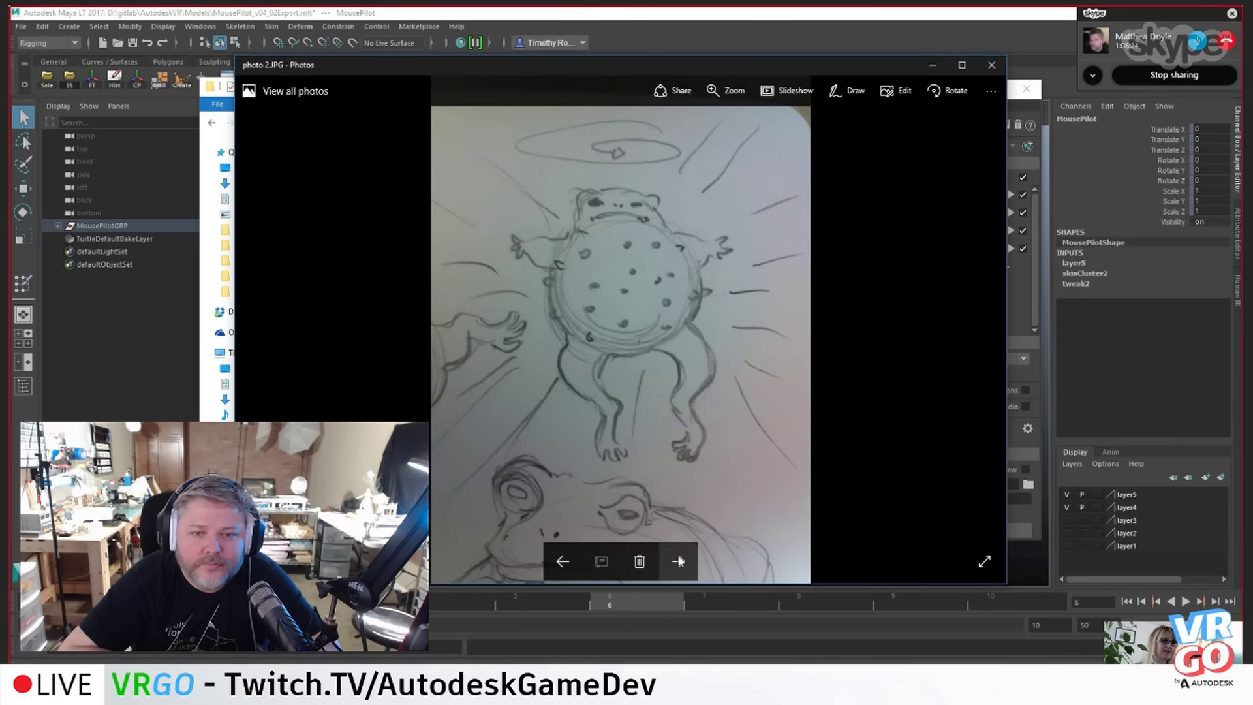
click(562, 563)
click(678, 560)
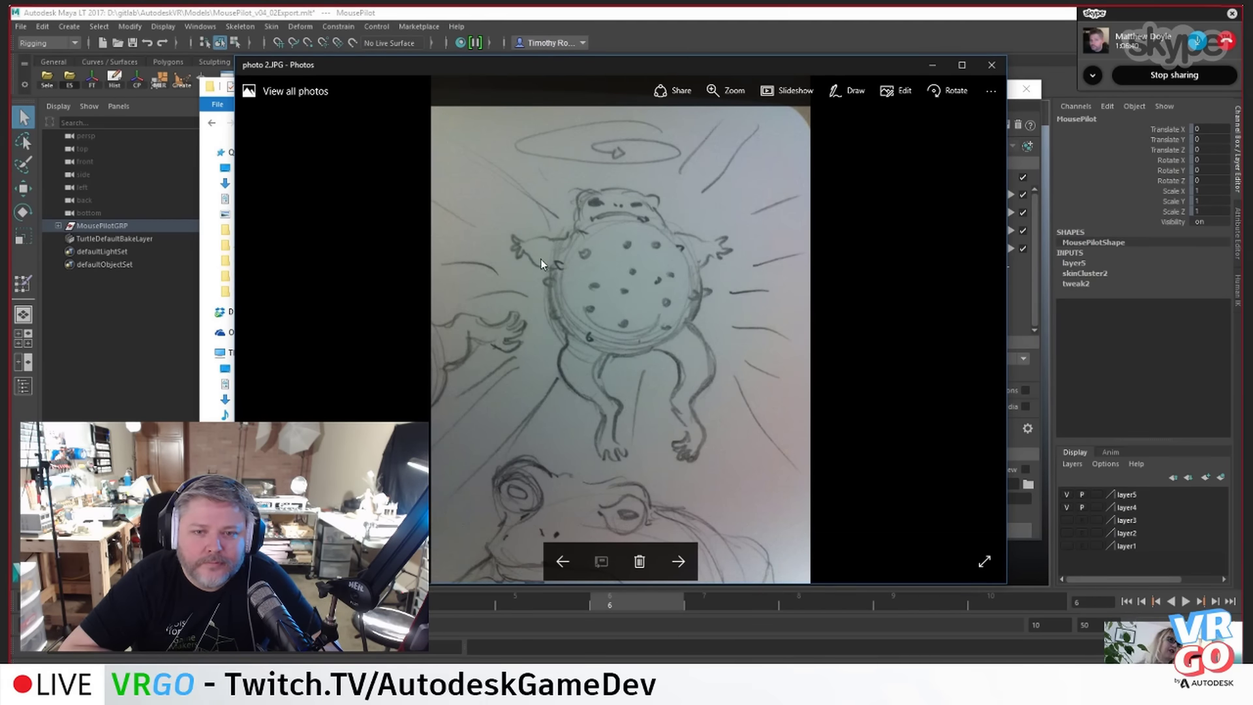
click(680, 563)
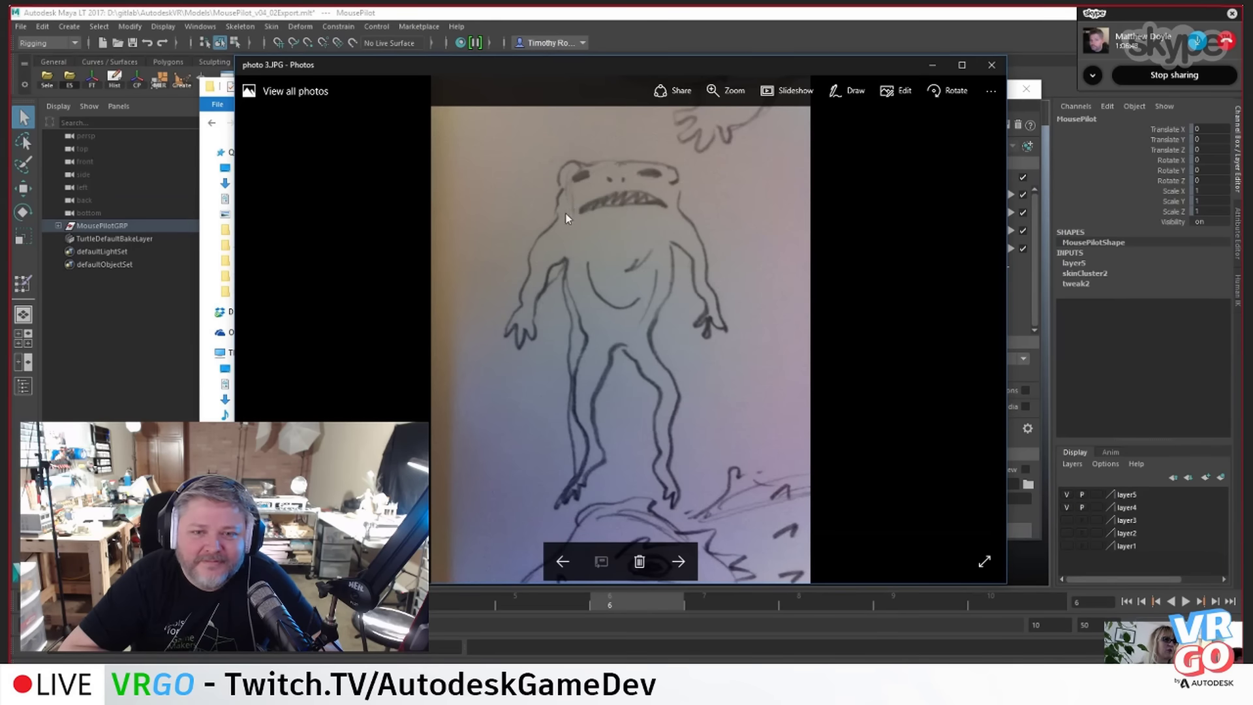
click(565, 560)
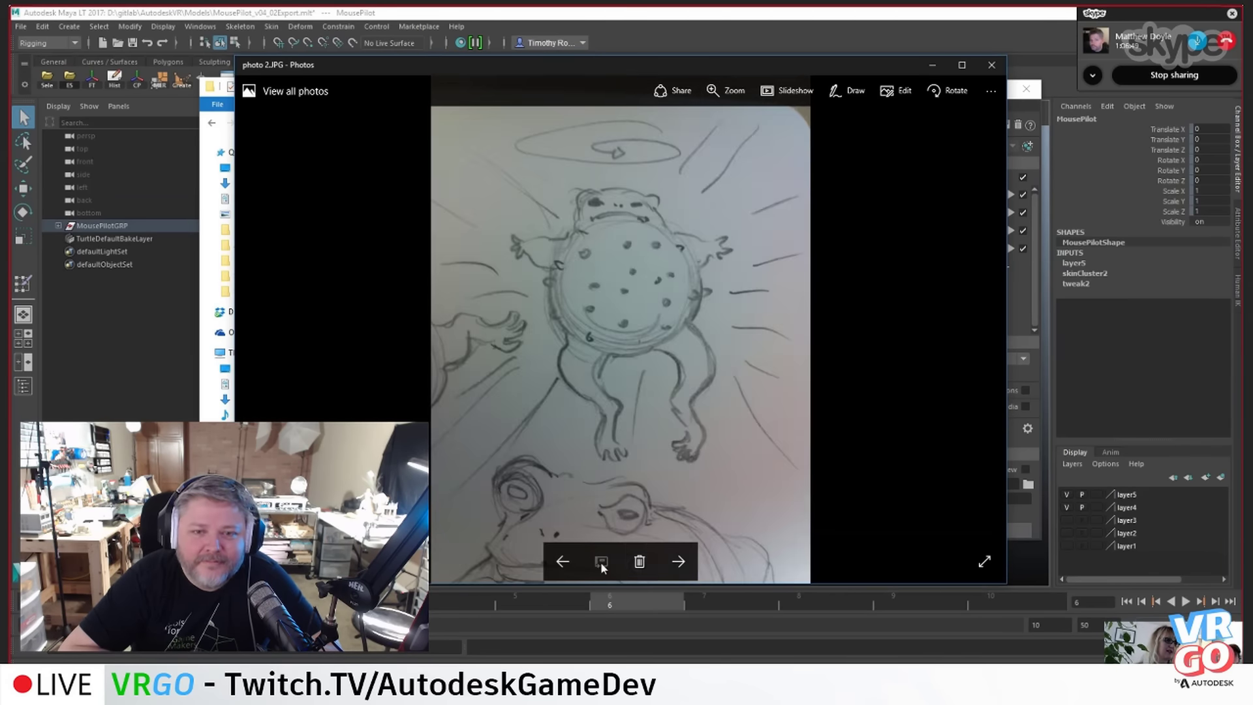
click(679, 563)
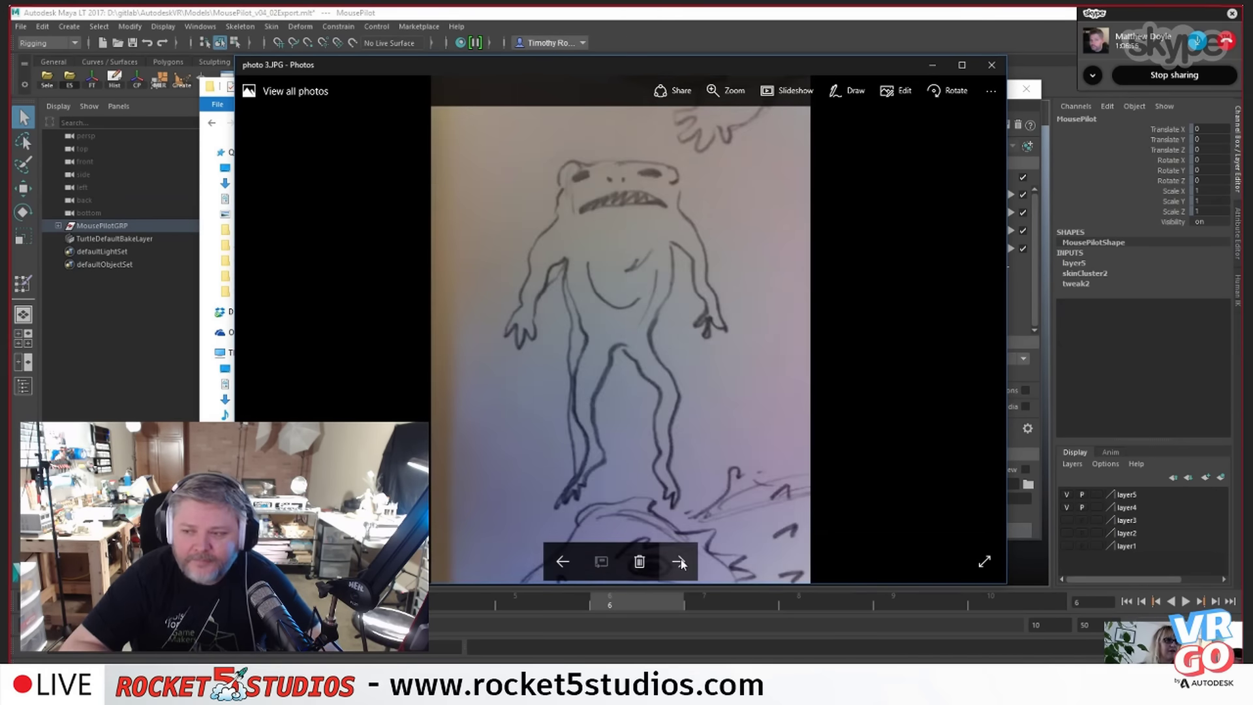
click(566, 562)
click(679, 562)
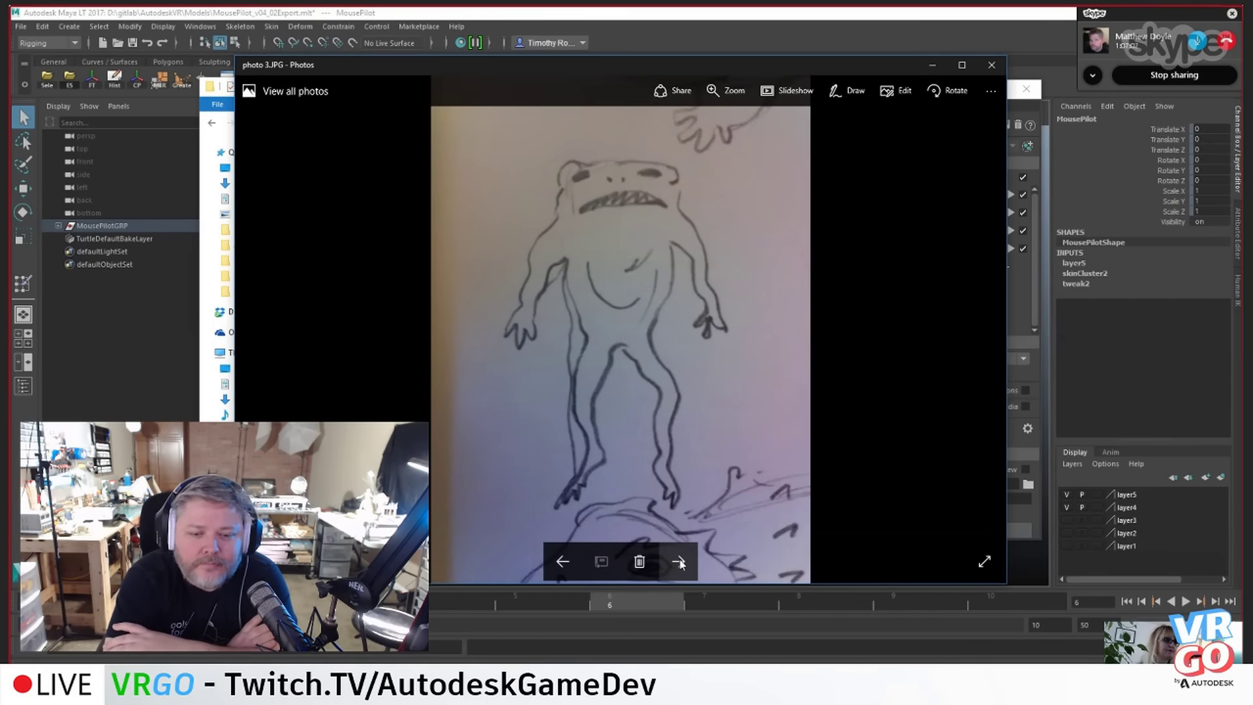
click(564, 560)
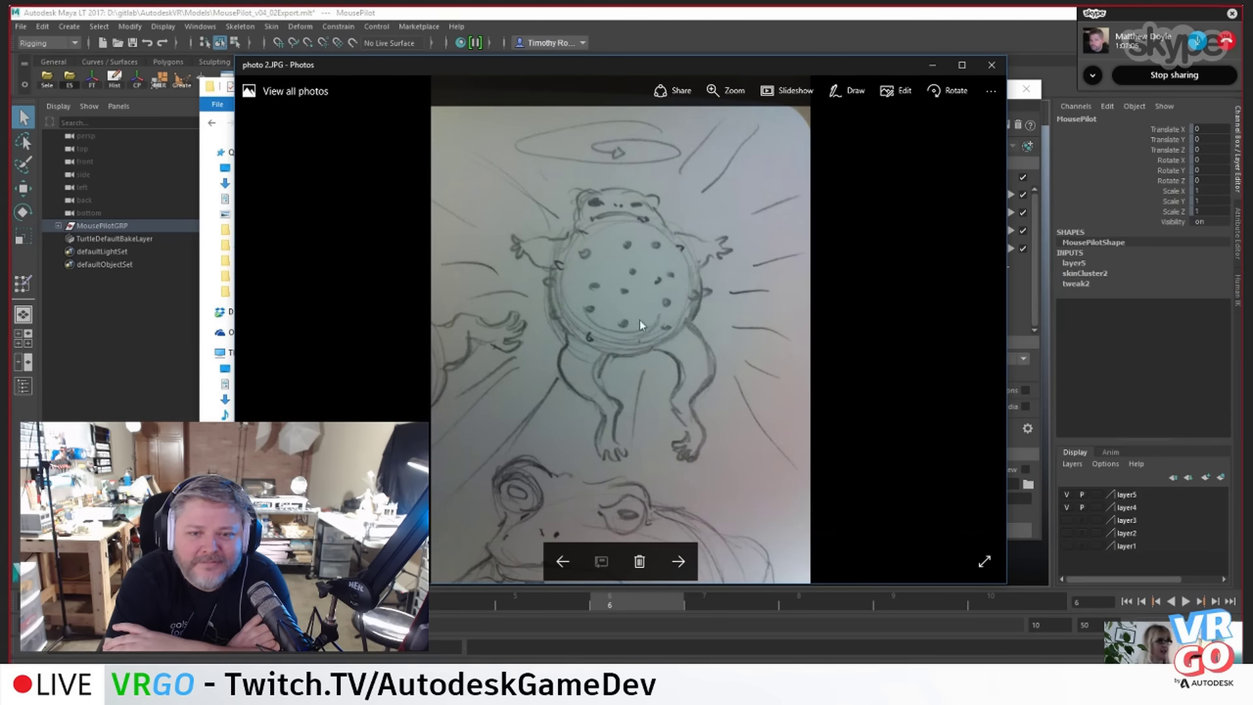
- Page forward through photo 3.JPG to the toad4.JPG sketch and go back to photo 2.JPG
click(685, 560)
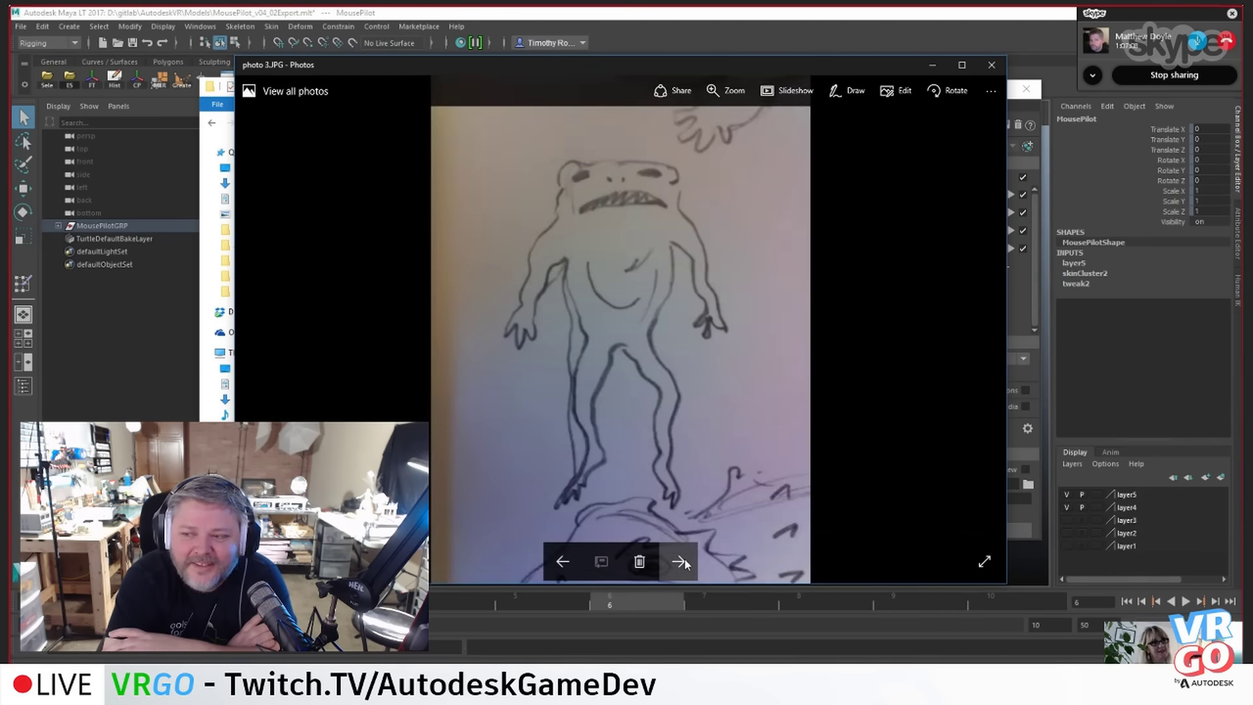
click(685, 562)
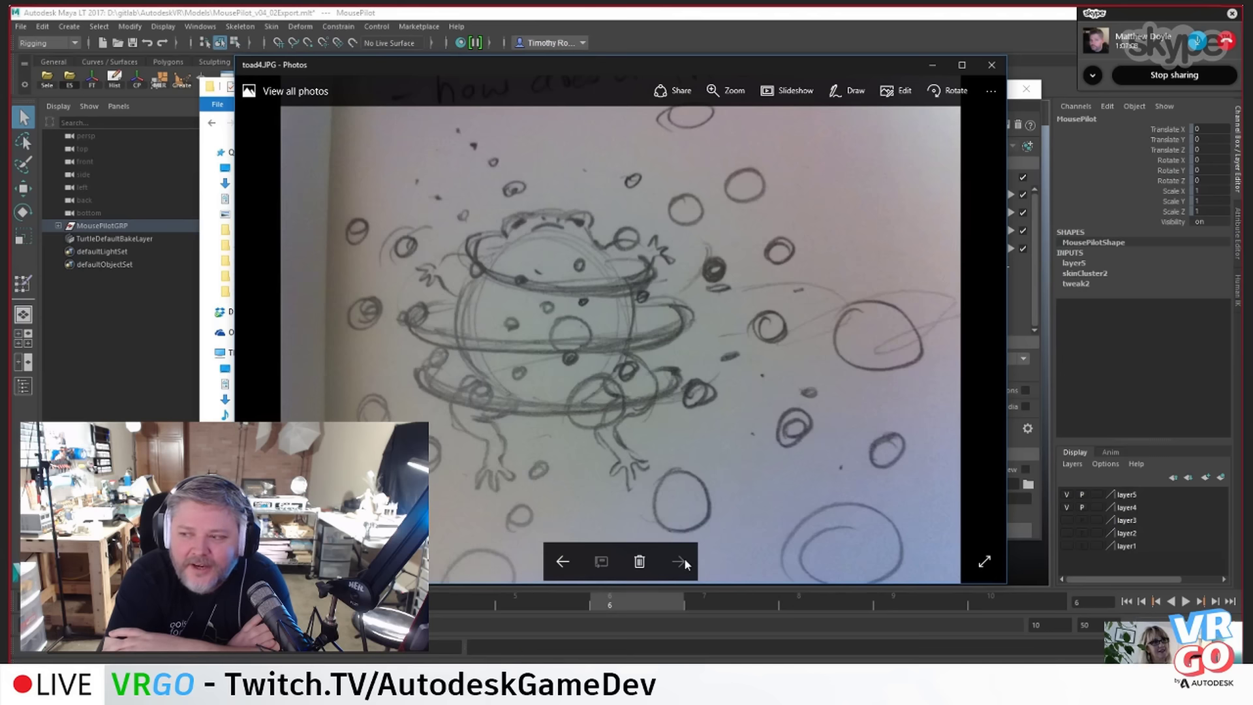
click(561, 561)
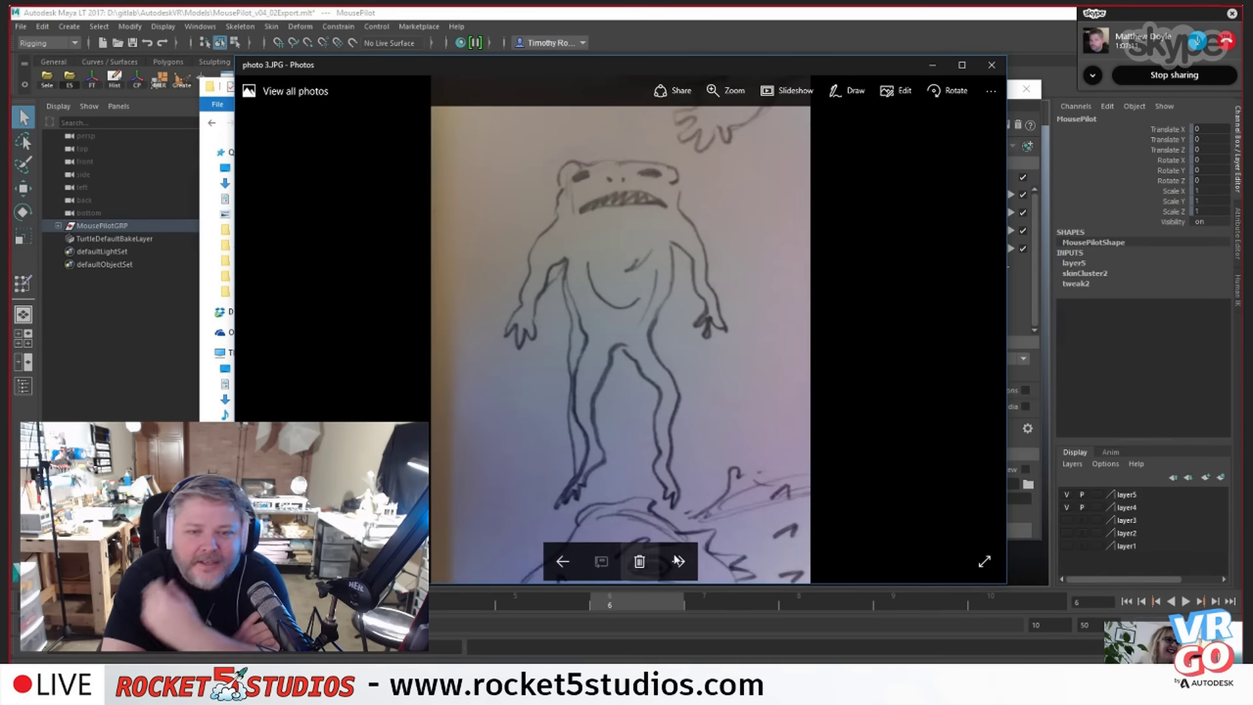
click(568, 563)
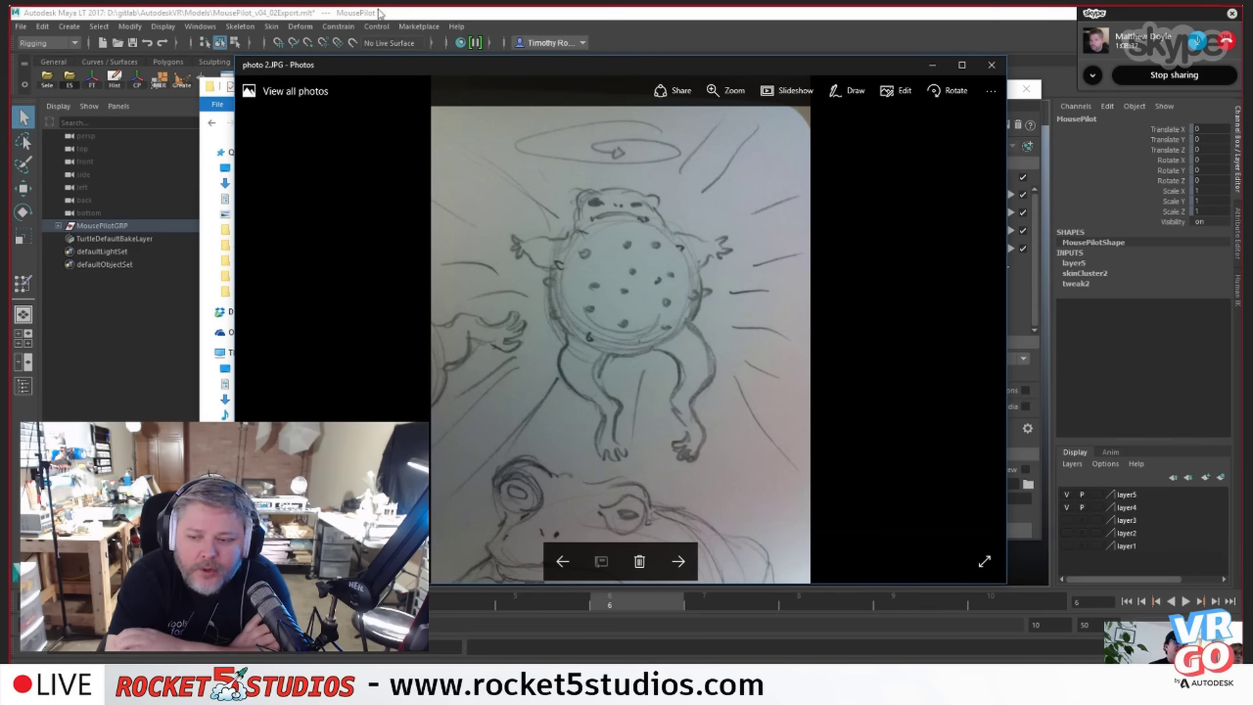
- Switch to the Unity window with the VRTest1 scene and show the shared screen full screen in the Skype call
key(alt+Tab)
key(alt+Tab)
key(alt+Tab)
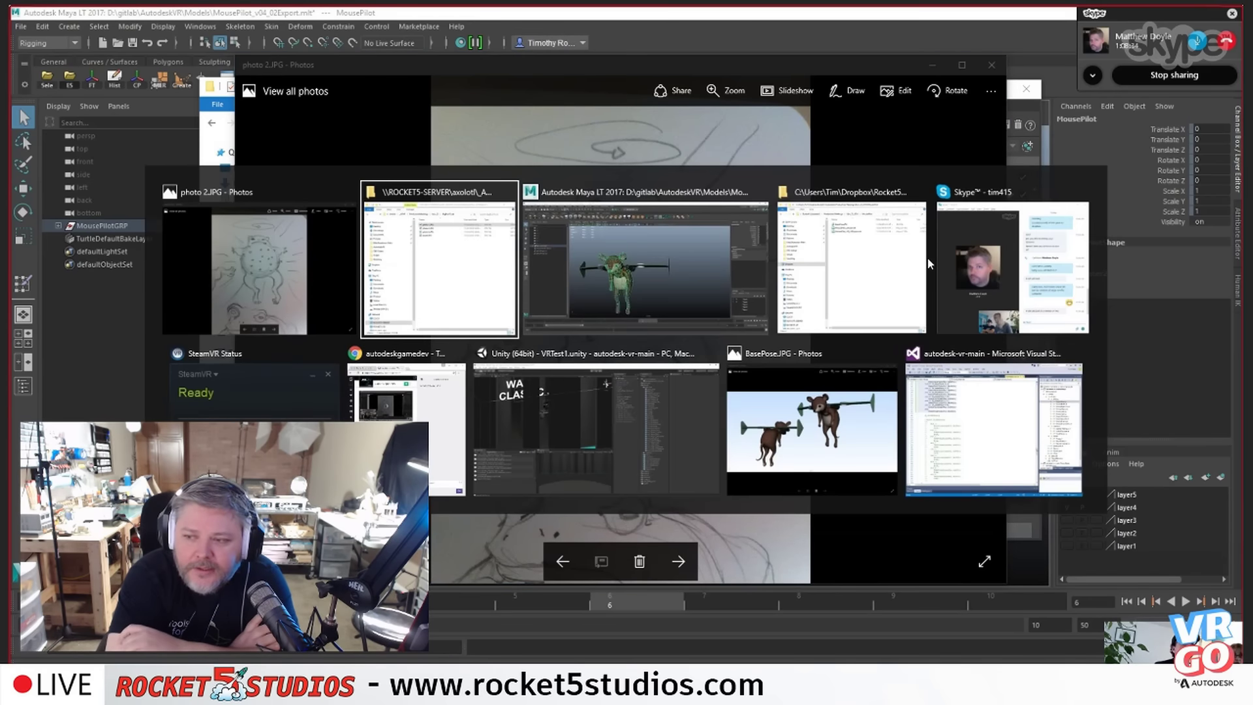
key(alt+Tab)
key(alt+Tab)
key(alt+Tab)
key(alt+Tab)
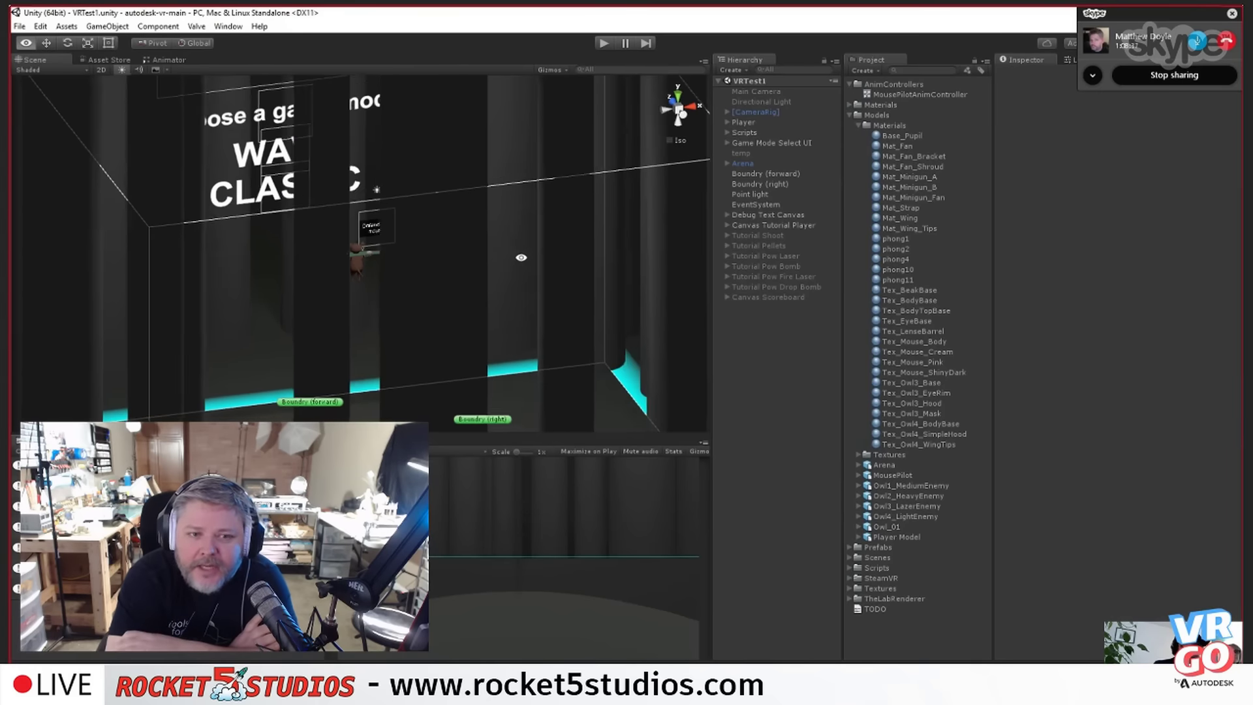
alt+drag(520, 257, 512, 259)
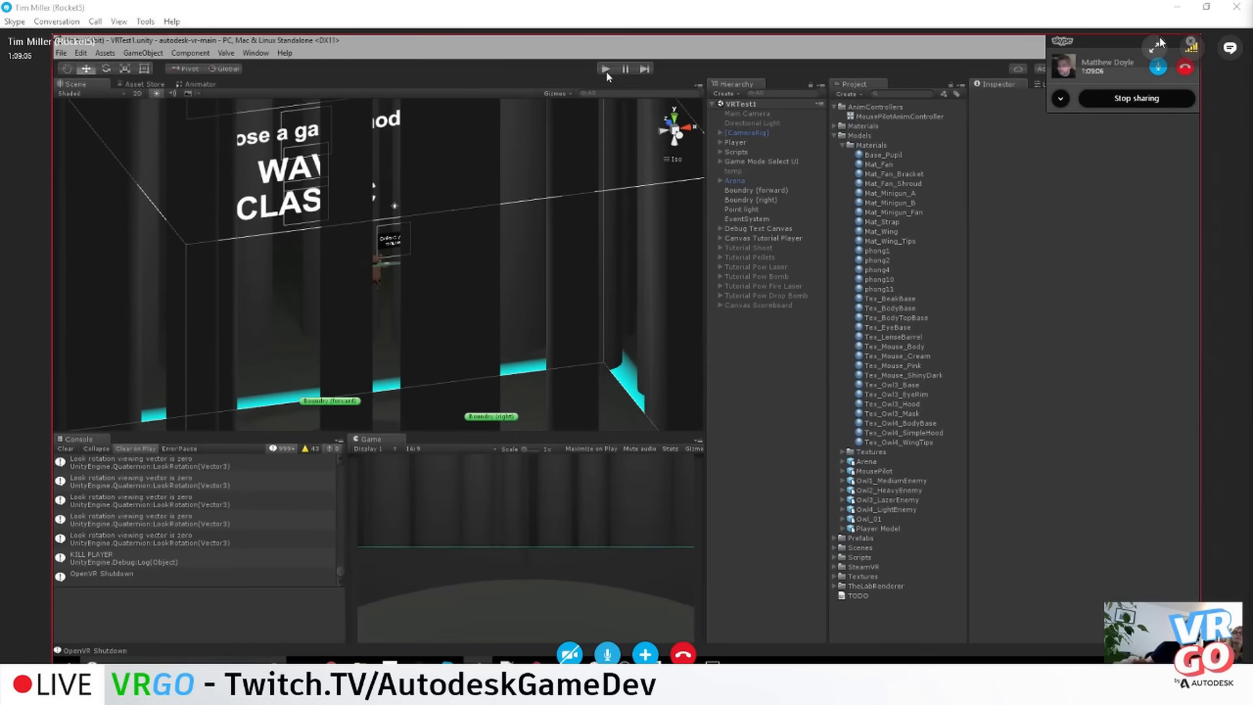
click(1150, 48)
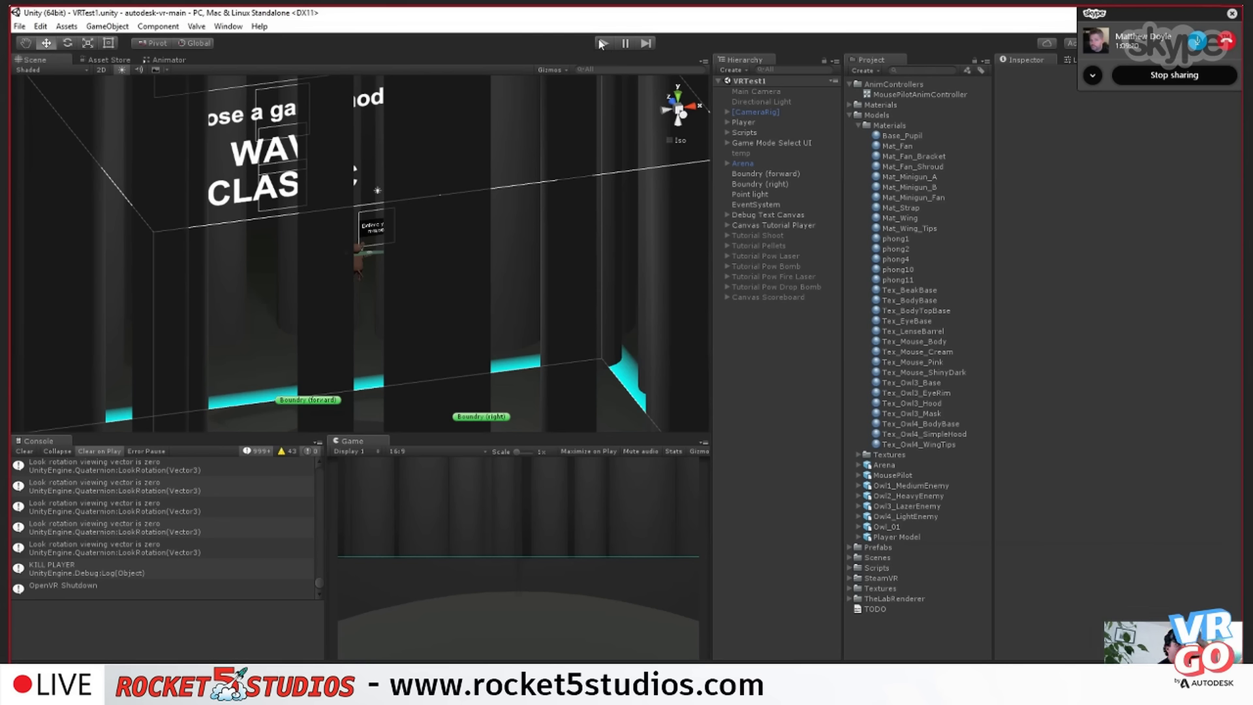
- Set the Game view to maximize on play and run the VRTest1 scene for a VR play-through, stopping it at the end
click(605, 43)
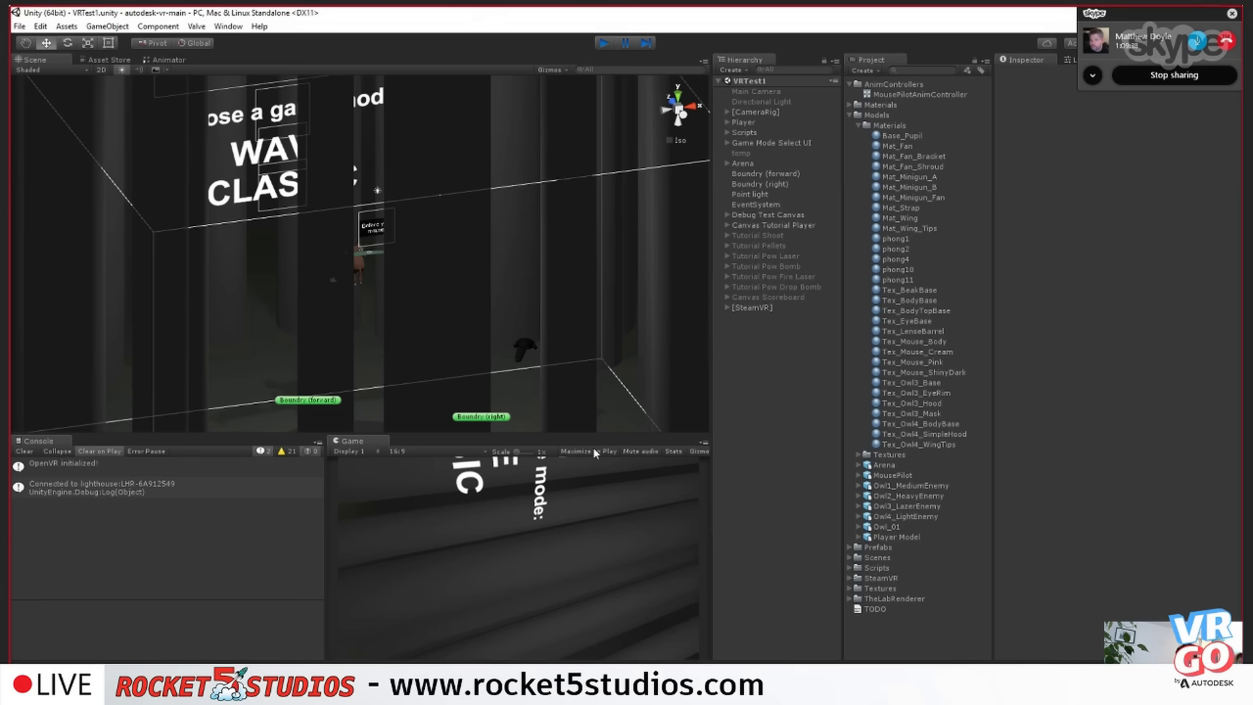
key(ctrl+p)
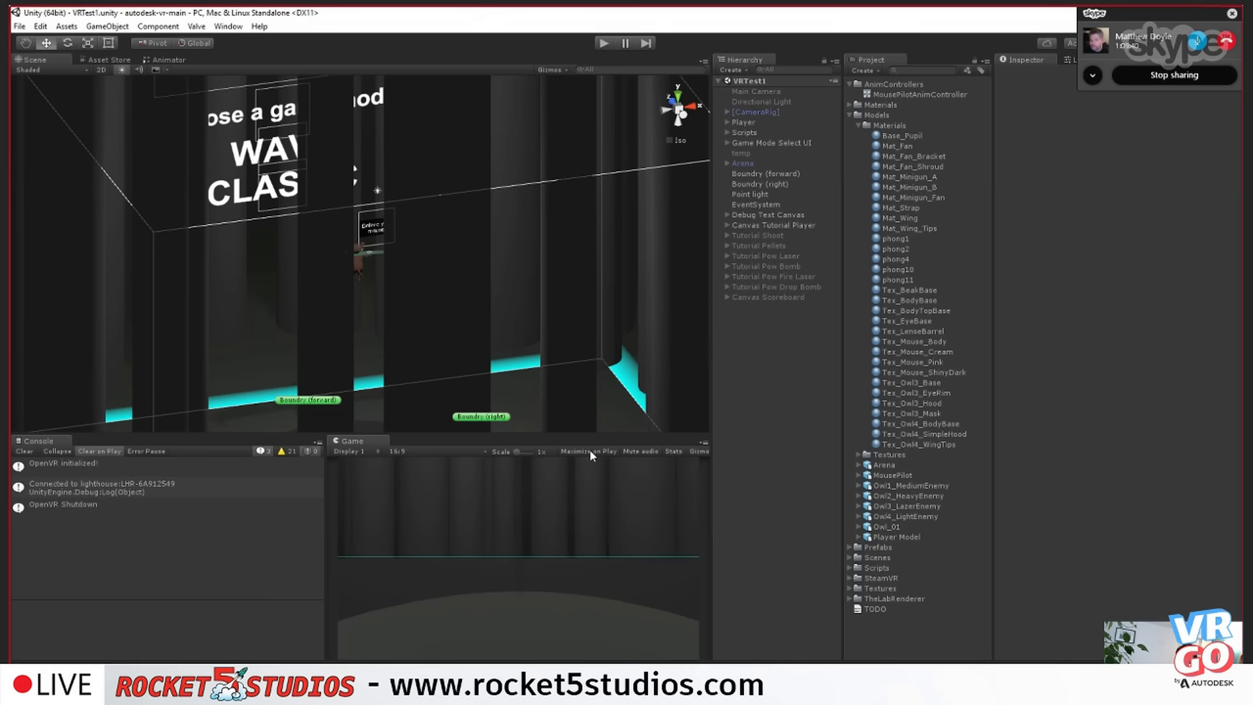
click(589, 451)
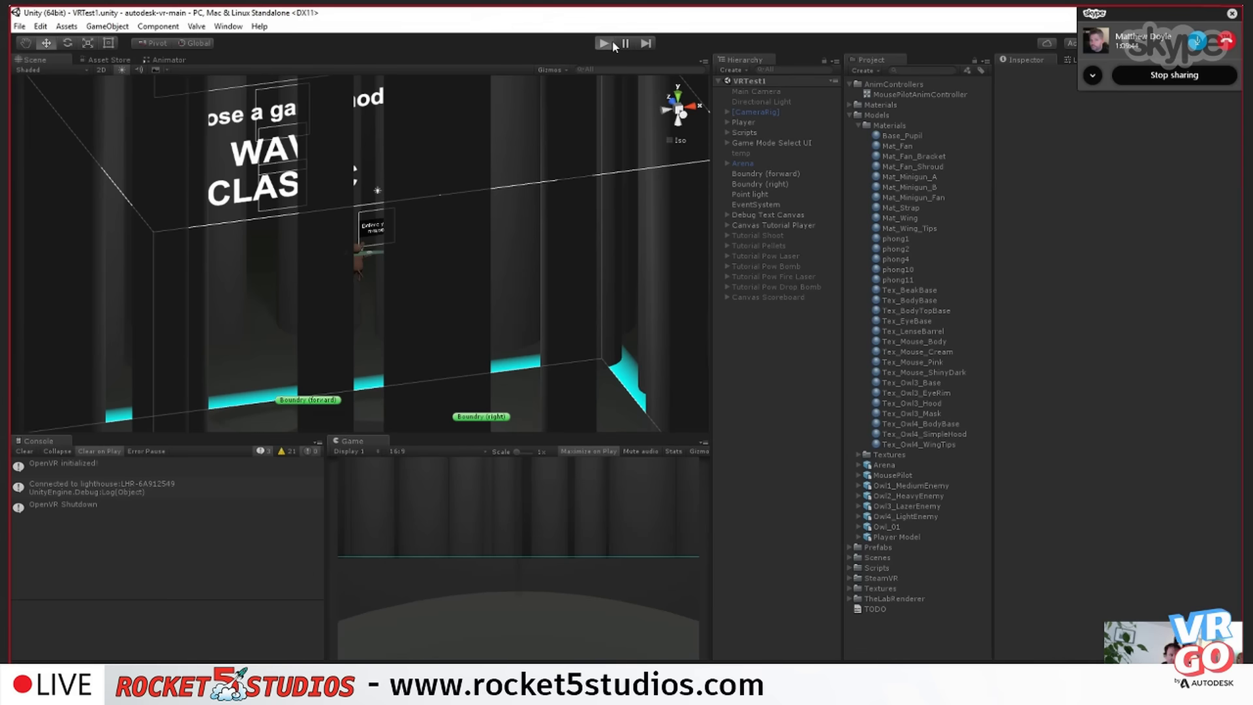
click(604, 43)
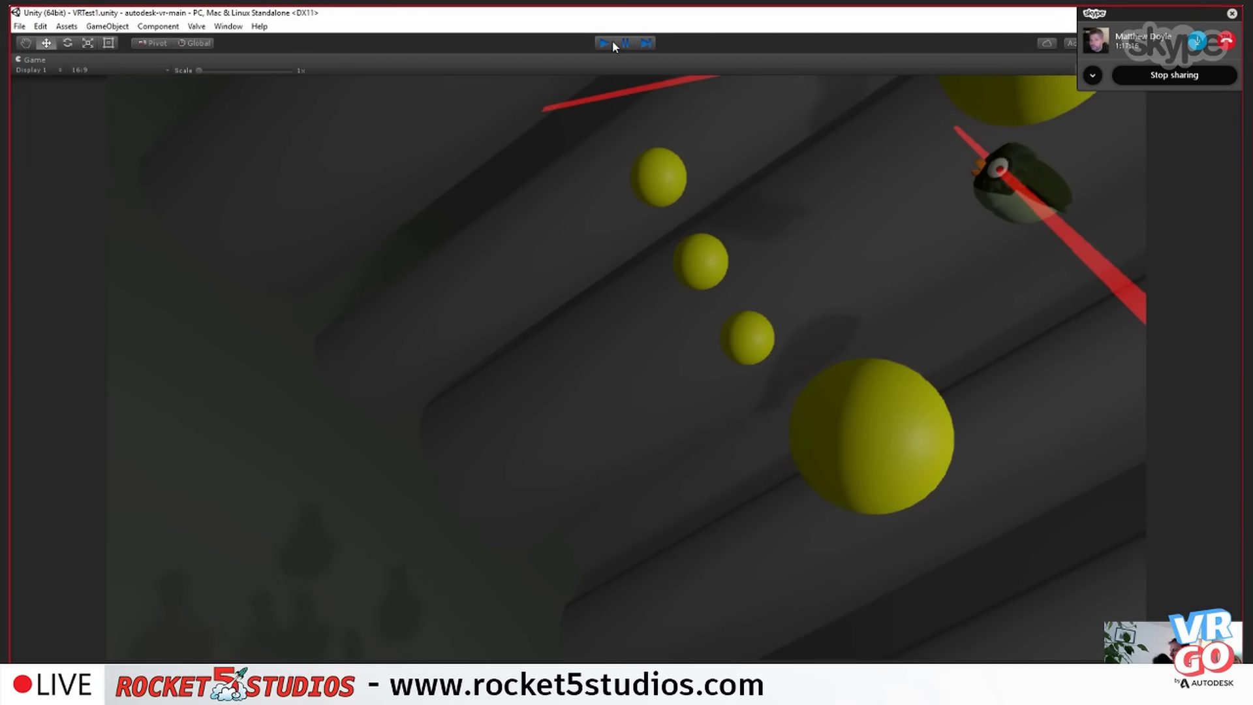
click(612, 42)
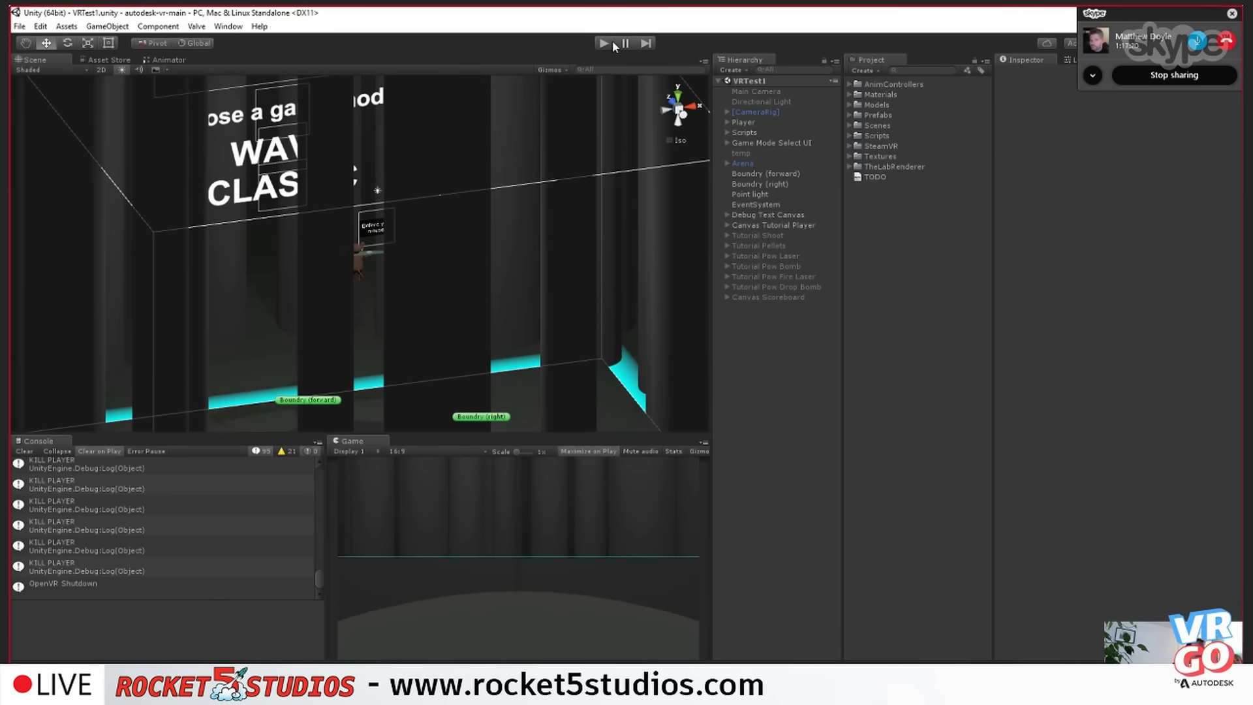
- Stop sharing the screen in the Skype call and expand the call video to full screen
click(1166, 73)
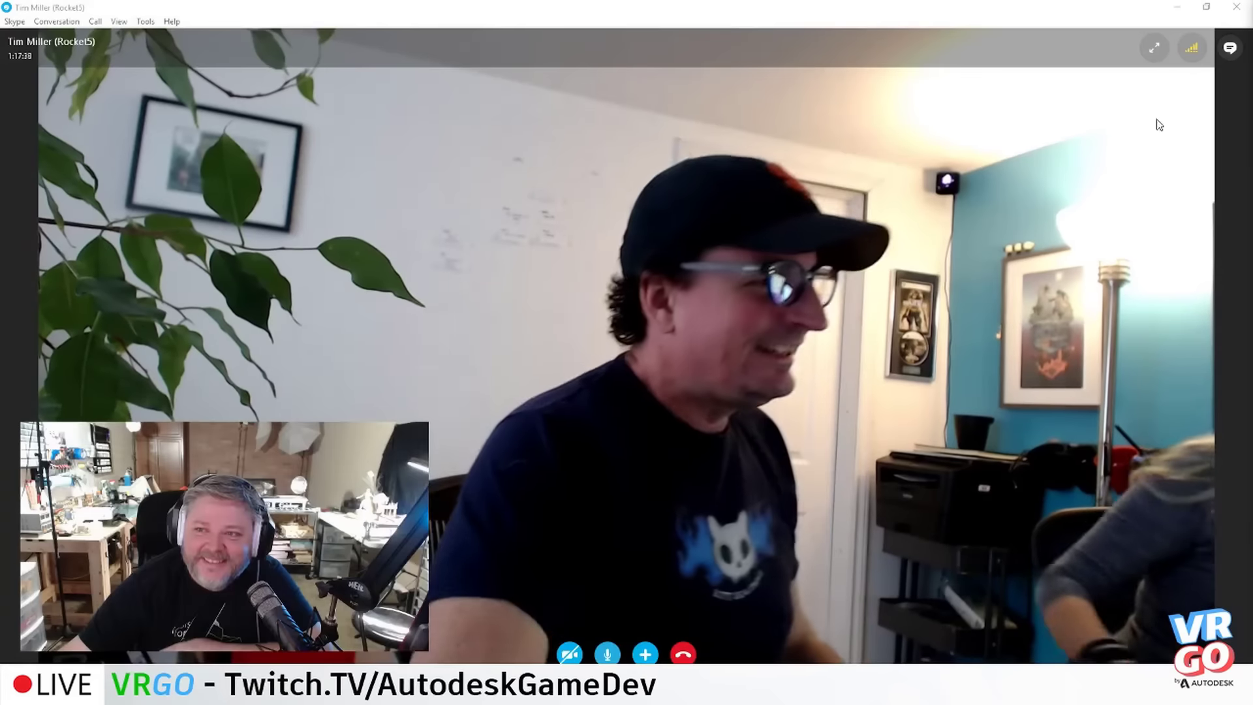
click(1154, 48)
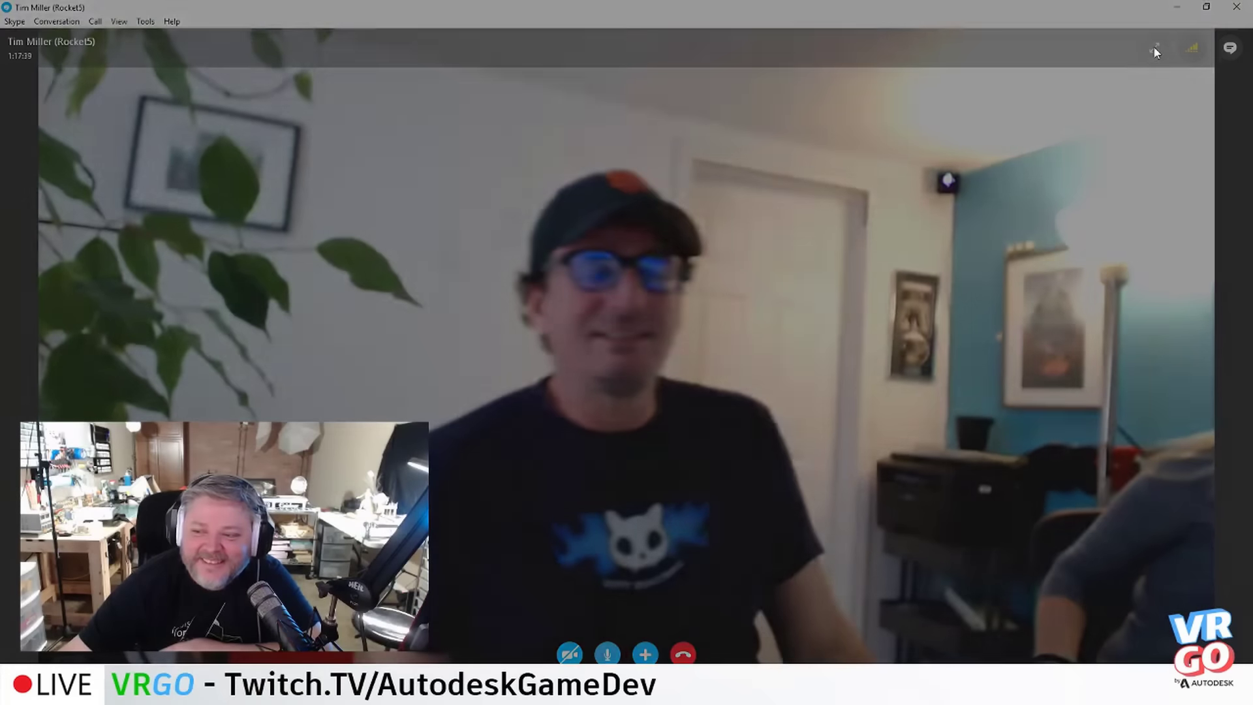